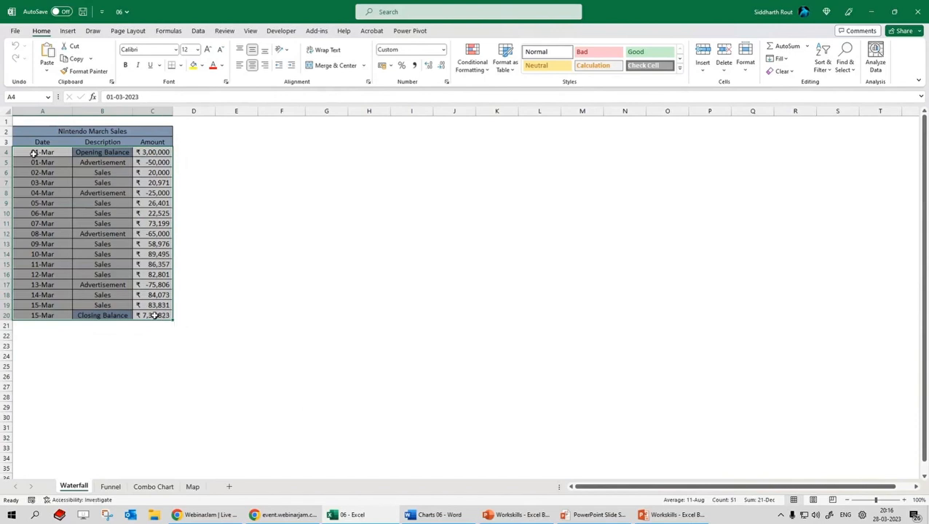
Review the Date, Description and Amount columns of the Nintendo March Sales table, including the opening balance, advertisement and sales rows
{"action": "left_click_drag", "start_coordinate": [33, 153], "coordinate": [38, 318]}
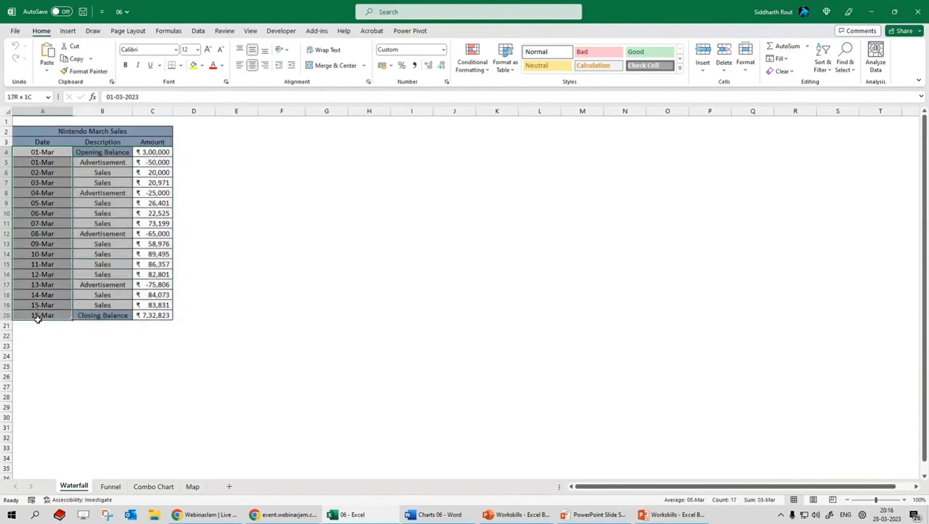
{"action": "left_click_drag", "start_coordinate": [102, 152], "coordinate": [102, 317]}
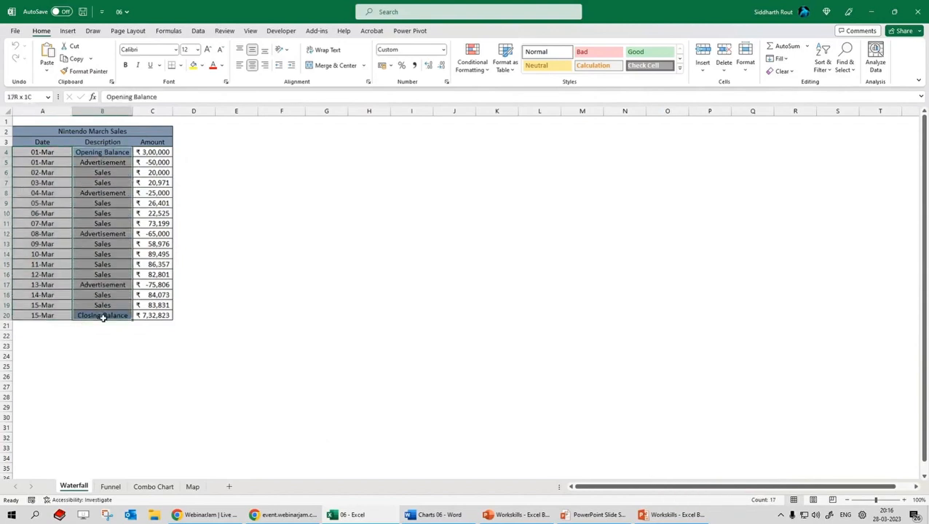
{"action": "left_click_drag", "start_coordinate": [152, 152], "coordinate": [152, 314]}
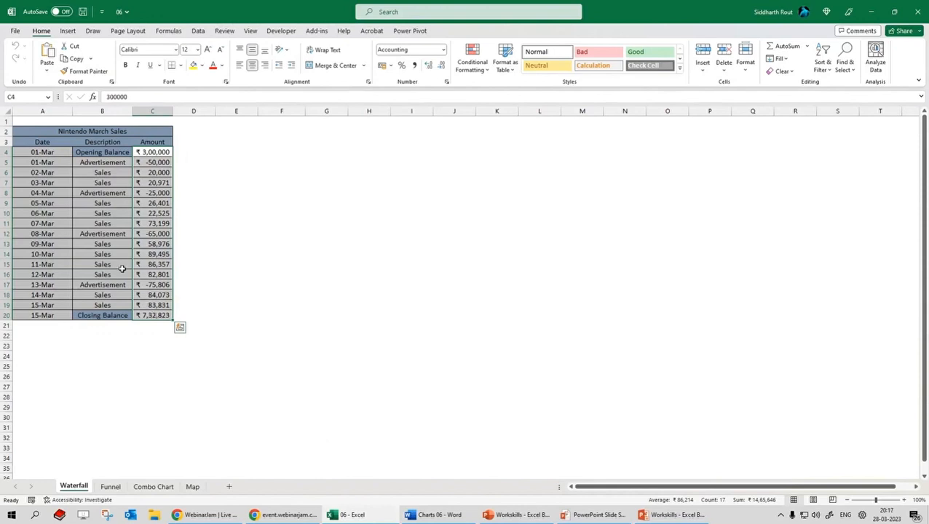
{"action": "left_click_drag", "start_coordinate": [43, 152], "coordinate": [151, 152]}
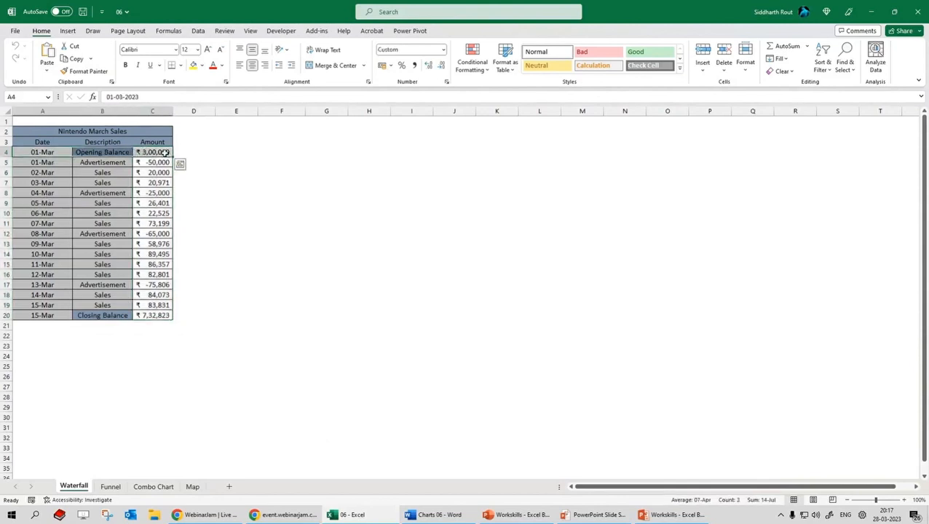
{"action": "left_click", "coordinate": [165, 153]}
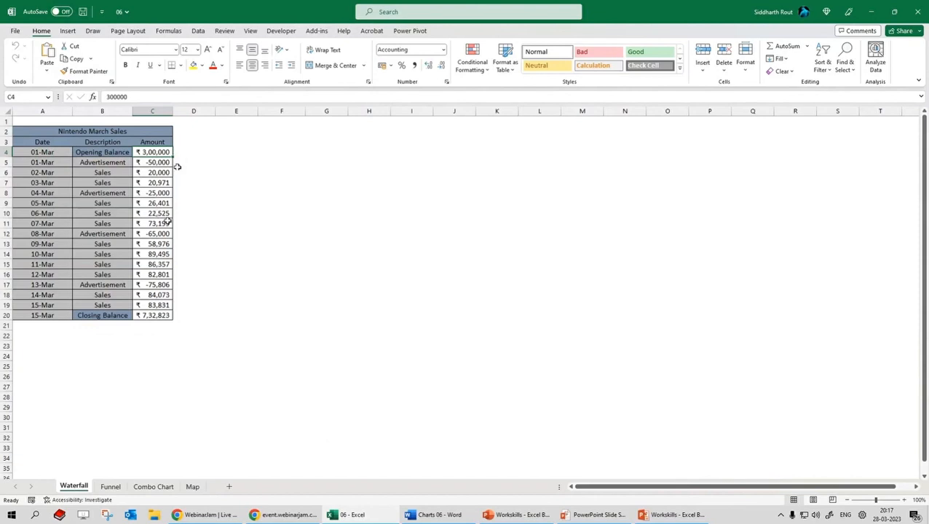
{"action": "left_click_drag", "start_coordinate": [48, 163], "coordinate": [149, 162]}
{"action": "left_click", "coordinate": [146, 161]}
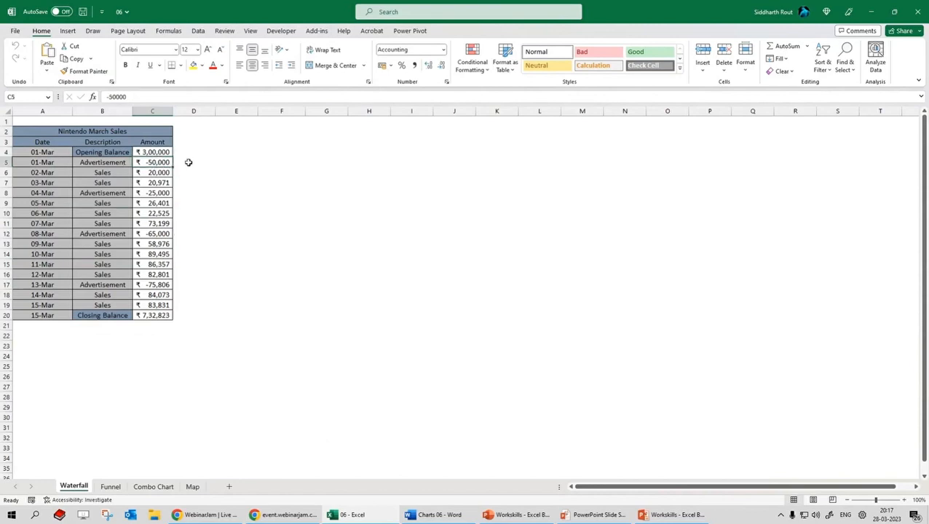
{"action": "left_click_drag", "start_coordinate": [98, 163], "coordinate": [163, 162]}
{"action": "left_click_drag", "start_coordinate": [100, 171], "coordinate": [151, 179]}
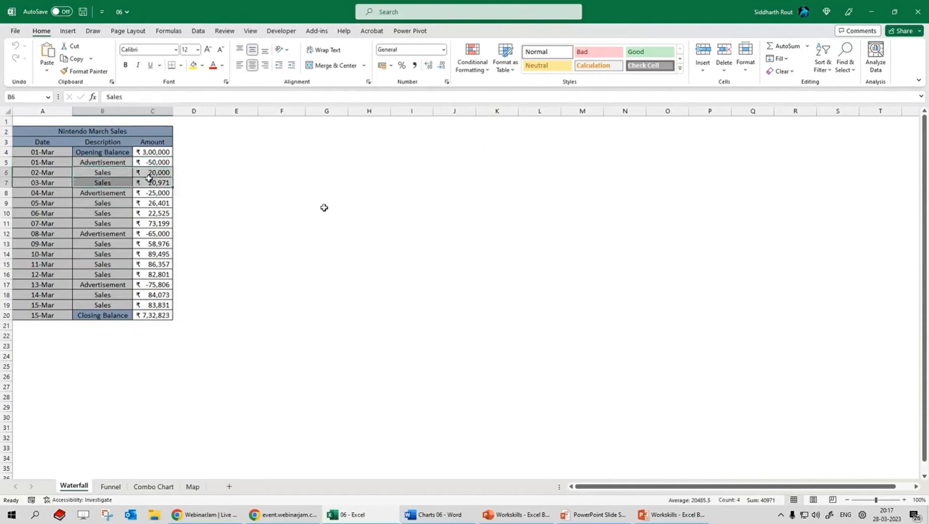
{"action": "left_click", "coordinate": [151, 173]}
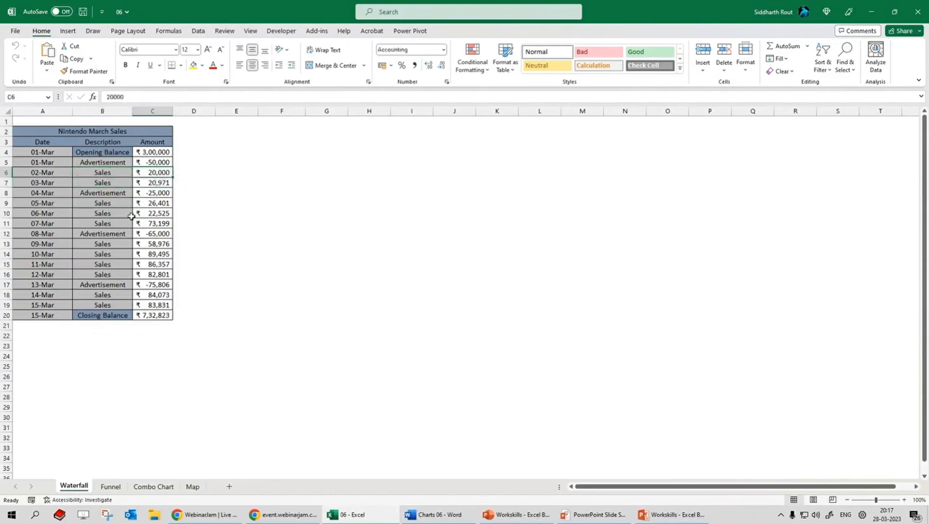
{"action": "left_click", "coordinate": [146, 180]}
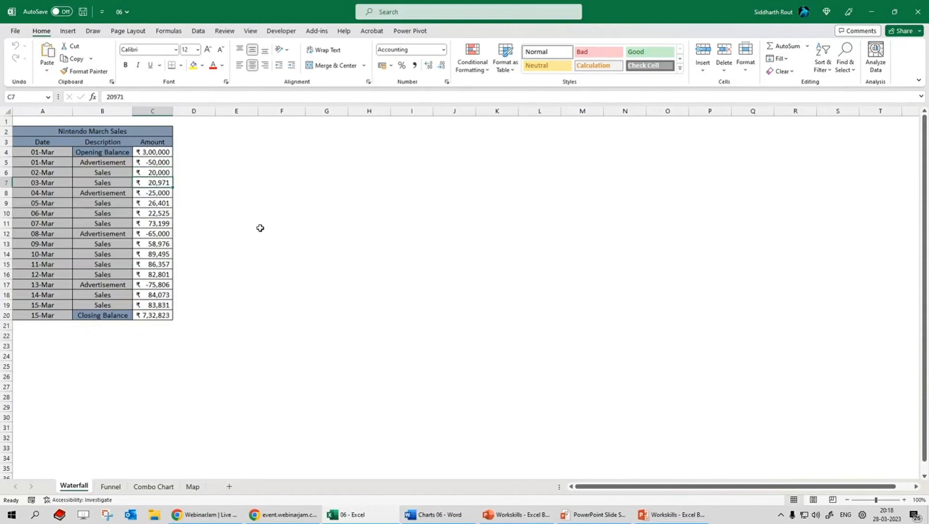
{"action": "left_click", "coordinate": [102, 193]}
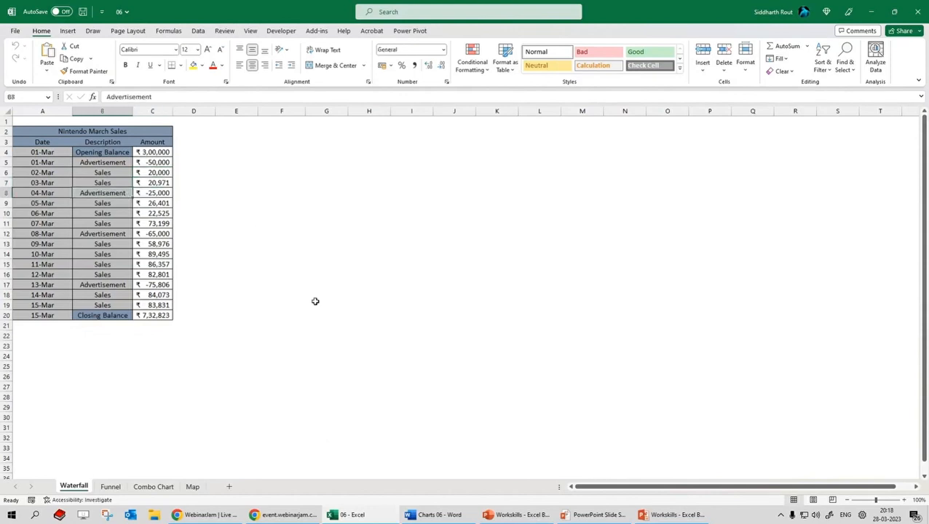
{"action": "left_click", "coordinate": [159, 193]}
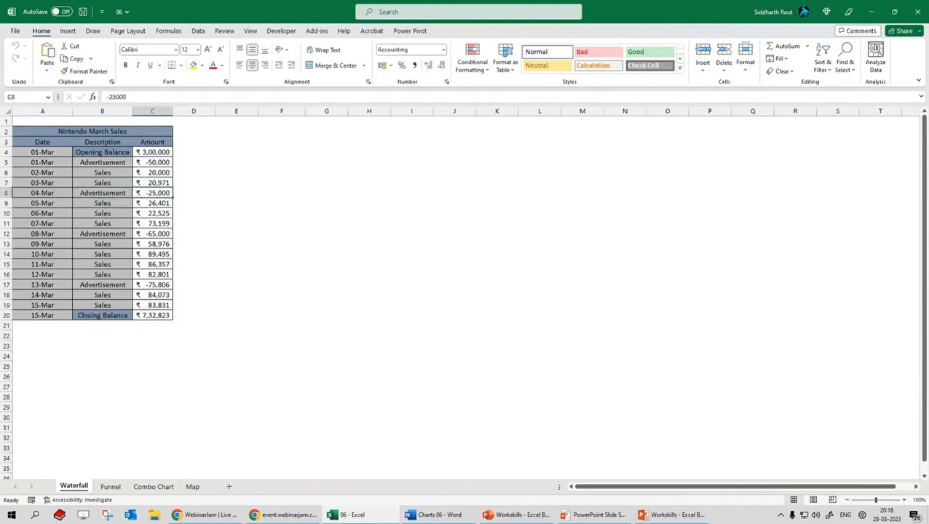
{"action": "left_click_drag", "start_coordinate": [102, 203], "coordinate": [154, 225]}
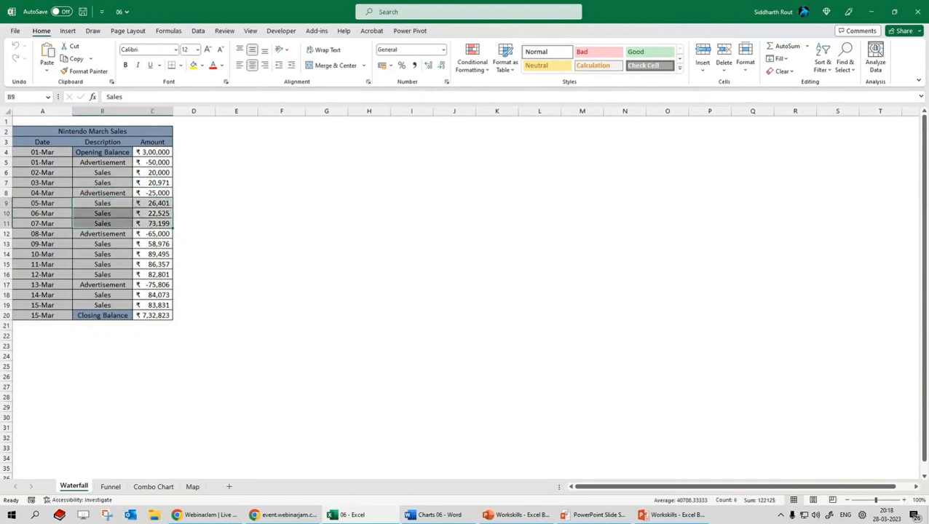
{"action": "left_click_drag", "start_coordinate": [102, 234], "coordinate": [152, 234]}
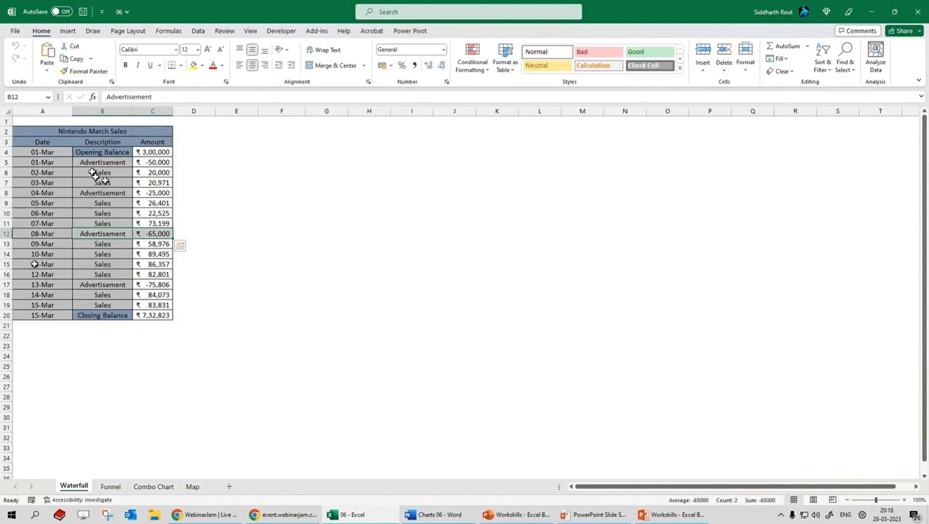
Inspect the closing balance row and its formula, and compare its amount with the opening balance
{"action": "left_click", "coordinate": [43, 316]}
{"action": "left_click", "coordinate": [111, 315]}
{"action": "left_click", "coordinate": [160, 315]}
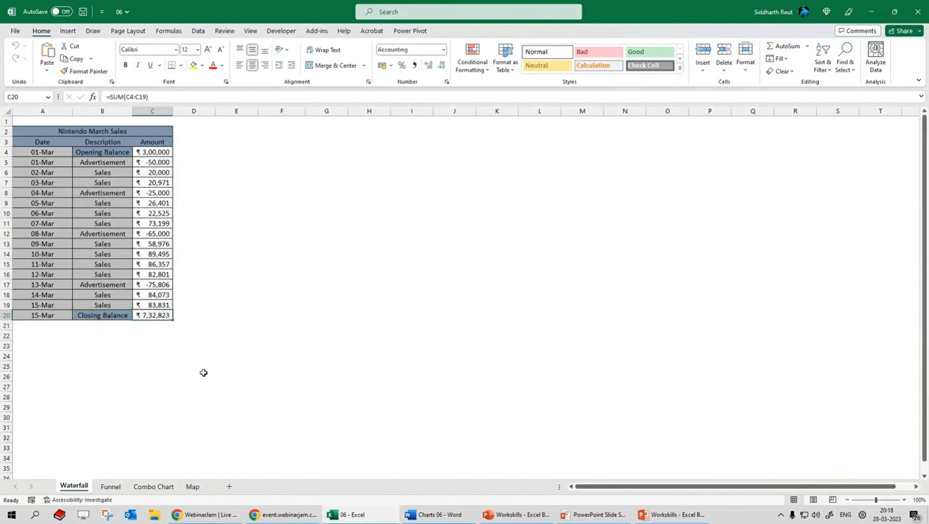
{"action": "left_click", "coordinate": [162, 152]}
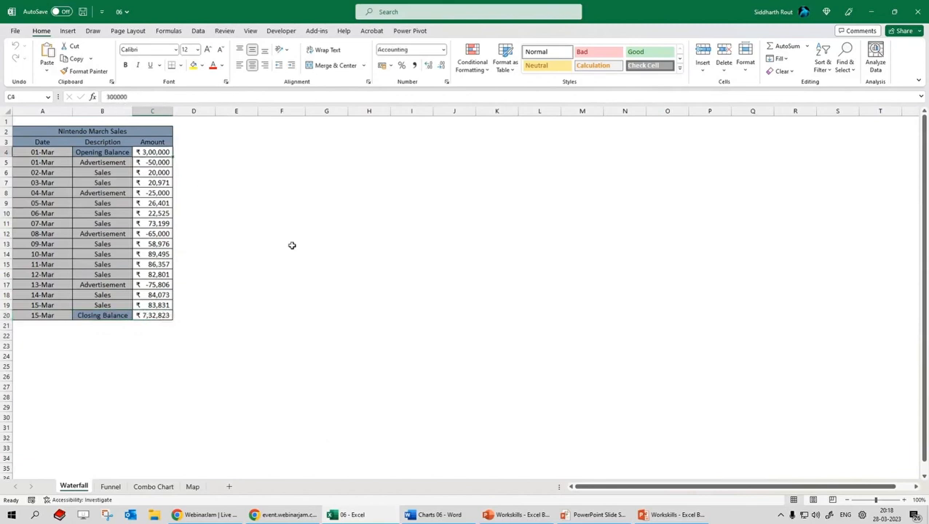
{"action": "left_click", "coordinate": [162, 316]}
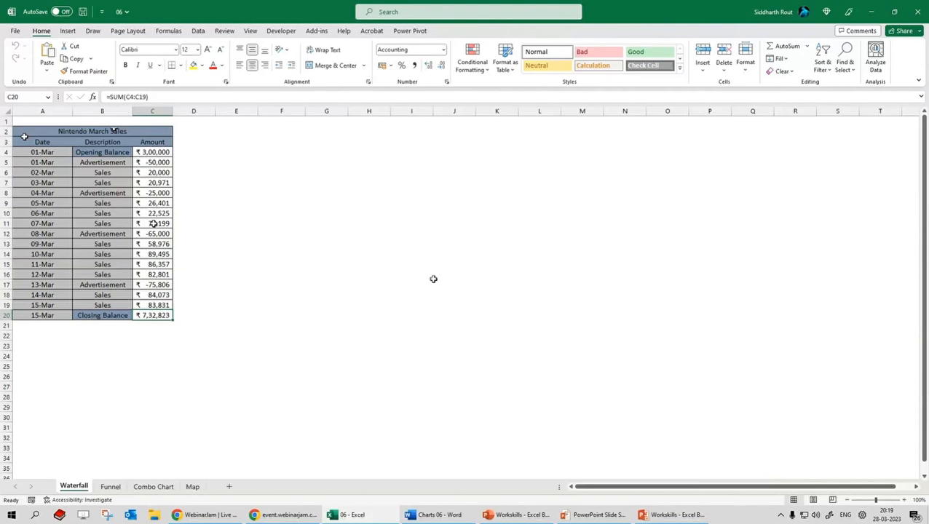
Switch to the PowerPoint slide show to view the sample waterfall chart, and return to the Excel workbook
{"action": "key", "text": "alt+n"}
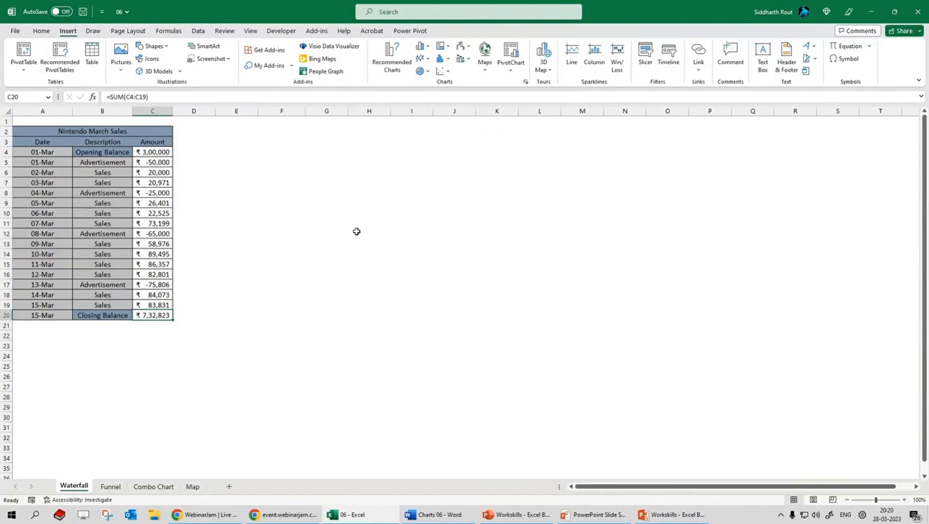
{"action": "left_click", "coordinate": [675, 515]}
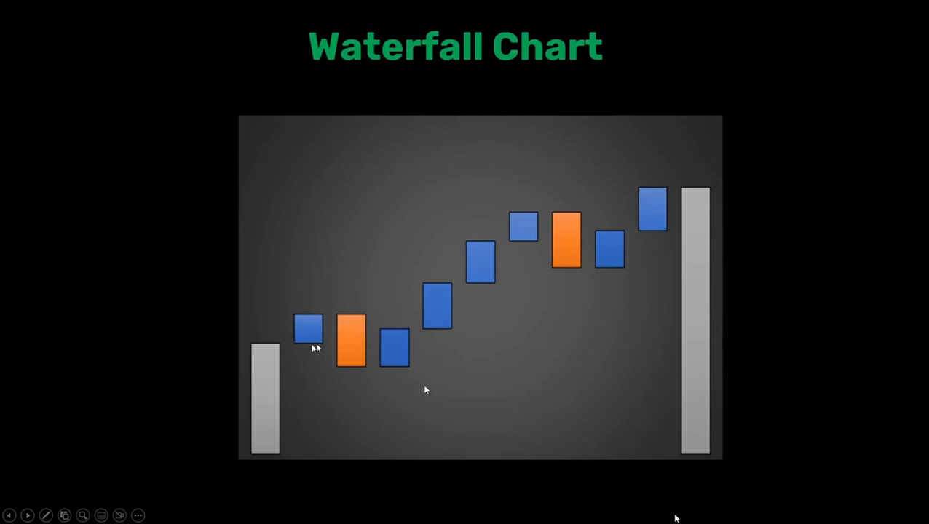
{"action": "key", "text": "alt+Tab"}
{"action": "key", "text": "alt+Tab"}
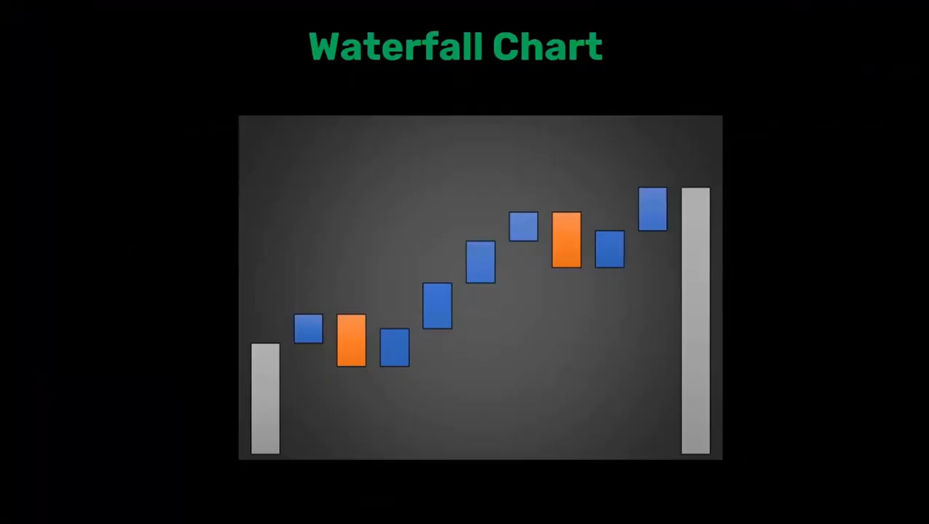
{"action": "key", "text": "alt+Tab"}
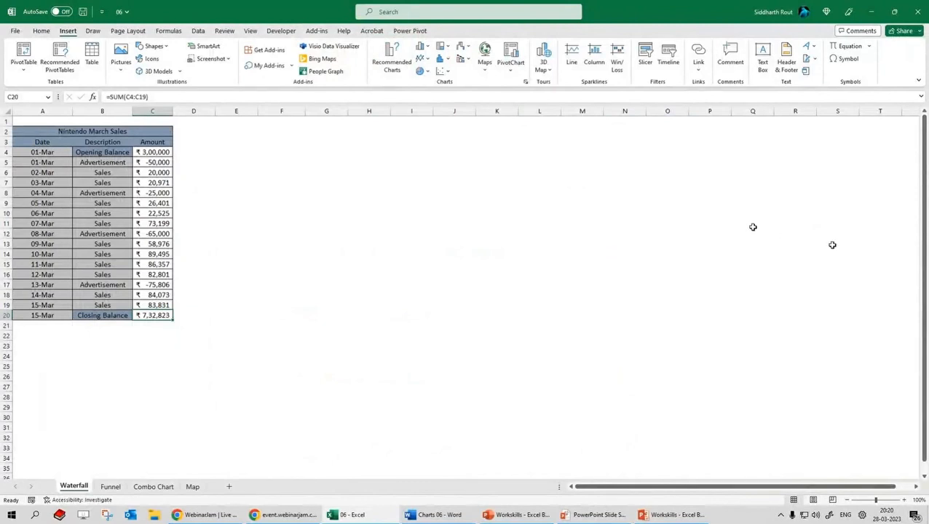
Enter the helper column headers Sno, Running Total, Bottom and Top in cells E3 to H3
{"action": "left_click", "coordinate": [236, 132]}
{"action": "left_click", "coordinate": [234, 142]}
{"action": "type", "text": "Sno"}
{"action": "key", "text": "Tab"}
{"action": "type", "text": "Running Total"}
{"action": "key", "text": "Tab"}
{"action": "type", "text": "Bottom"}
{"action": "key", "text": "Tab"}
{"action": "type", "text": "Top"}
{"action": "key", "text": "Return"}
{"action": "left_click", "coordinate": [242, 153]}
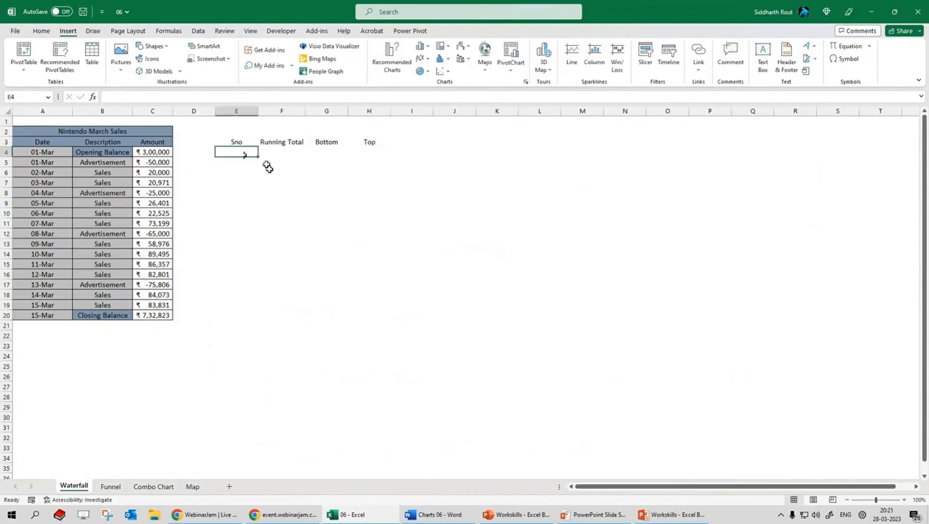
Review the four helper column headers in E3:H3 beside the sales table
{"action": "left_click_drag", "start_coordinate": [235, 142], "coordinate": [379, 142]}
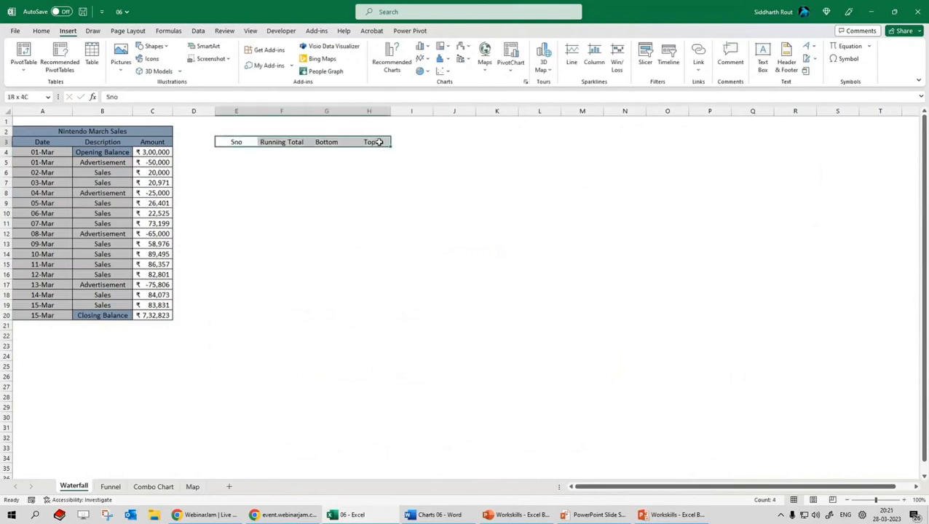
{"action": "left_click", "coordinate": [326, 151]}
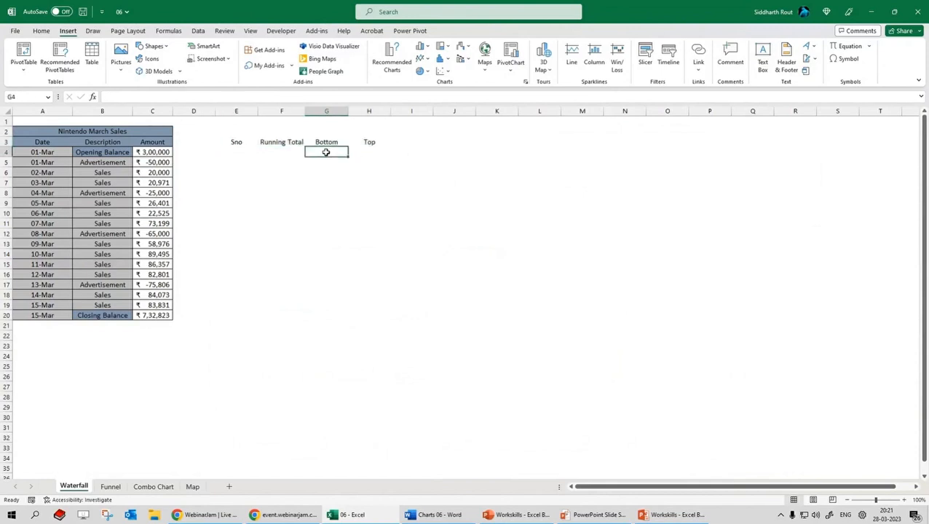
{"action": "scroll", "coordinate": [372, 172], "scroll_direction": "up", "scroll_amount": 3, "text": "ctrl"}
{"action": "left_click_drag", "start_coordinate": [250, 112], "coordinate": [249, 113]}
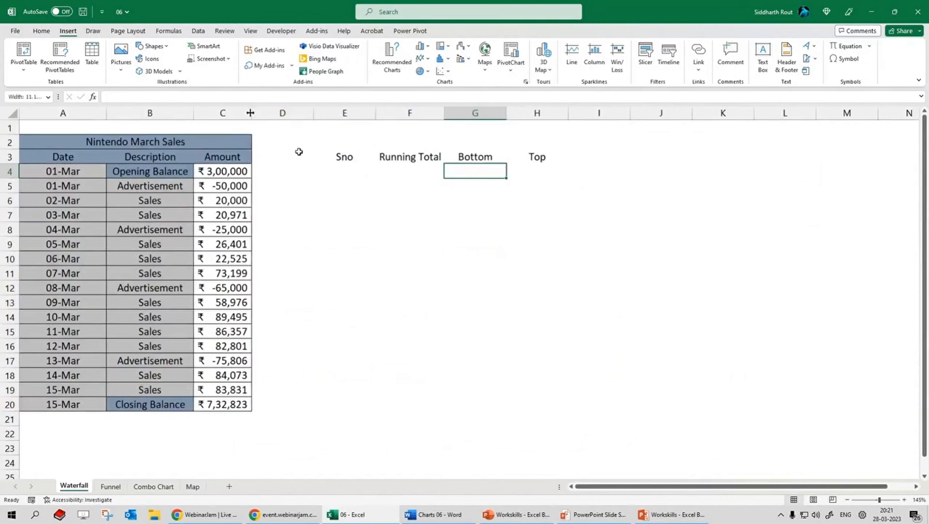
{"action": "left_click", "coordinate": [343, 156]}
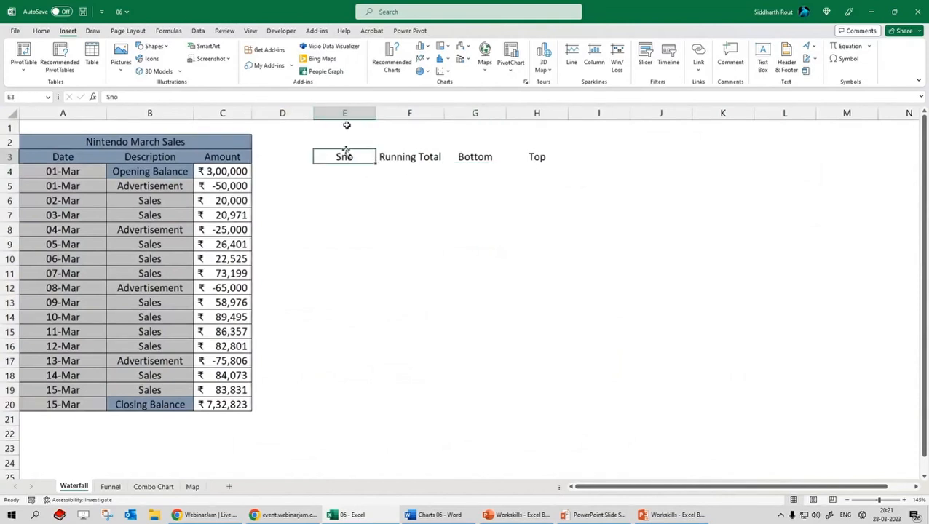
{"action": "left_click", "coordinate": [424, 157]}
{"action": "left_click", "coordinate": [483, 157]}
{"action": "left_click", "coordinate": [542, 157]}
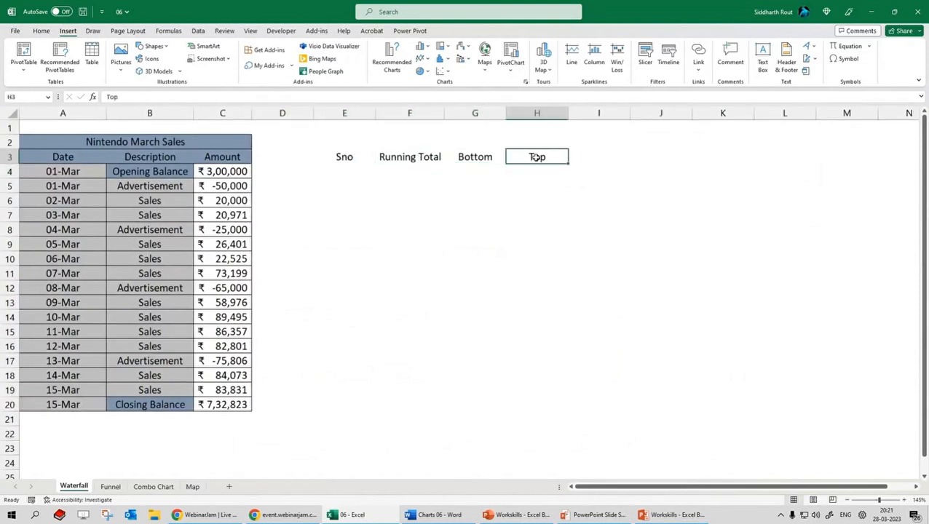
{"action": "left_click_drag", "start_coordinate": [556, 157], "coordinate": [358, 161]}
{"action": "left_click", "coordinate": [349, 157]}
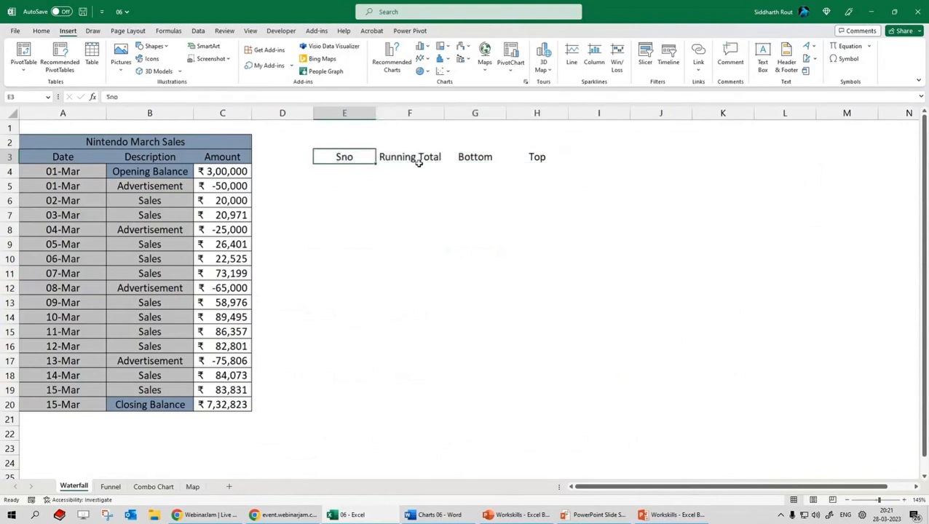
{"action": "left_click", "coordinate": [416, 158]}
{"action": "left_click", "coordinate": [486, 163]}
{"action": "left_click", "coordinate": [544, 166]}
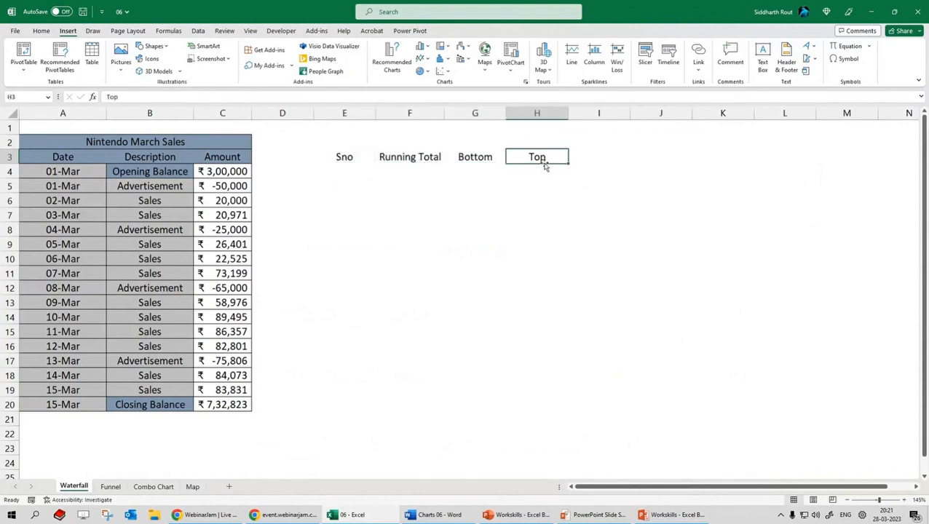
Enter the formula =IF(C4<=0,ABS(C4),0) in cell G4 under Bottom and highlight it for review
{"action": "left_click", "coordinate": [470, 170]}
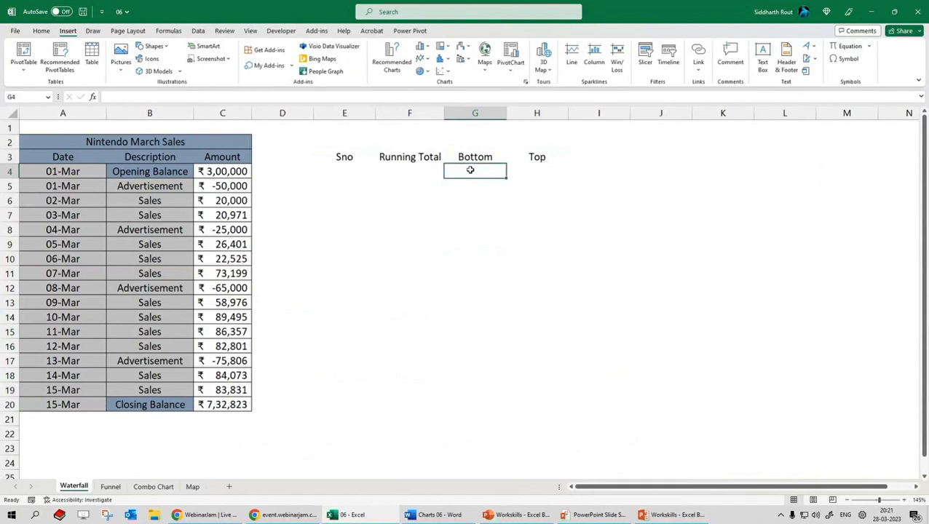
{"action": "type", "text": "=if("}
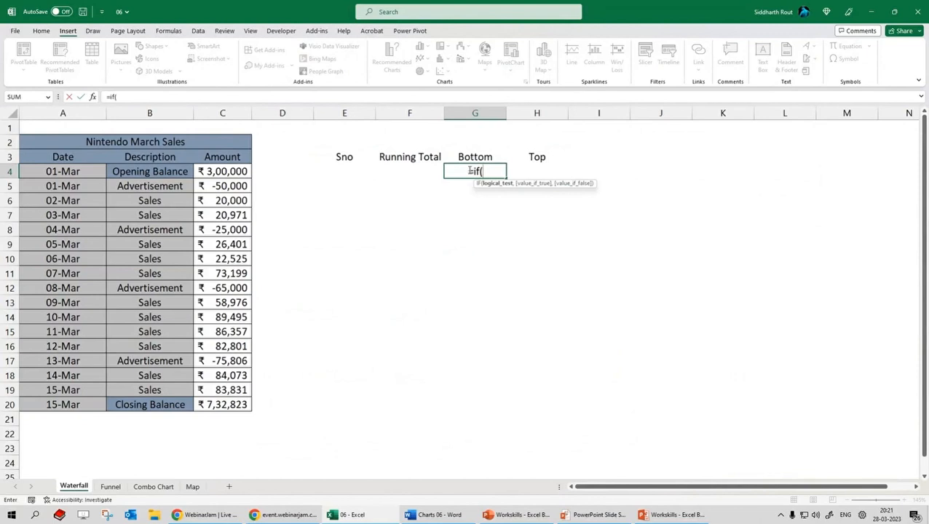
{"action": "left_click", "coordinate": [228, 171]}
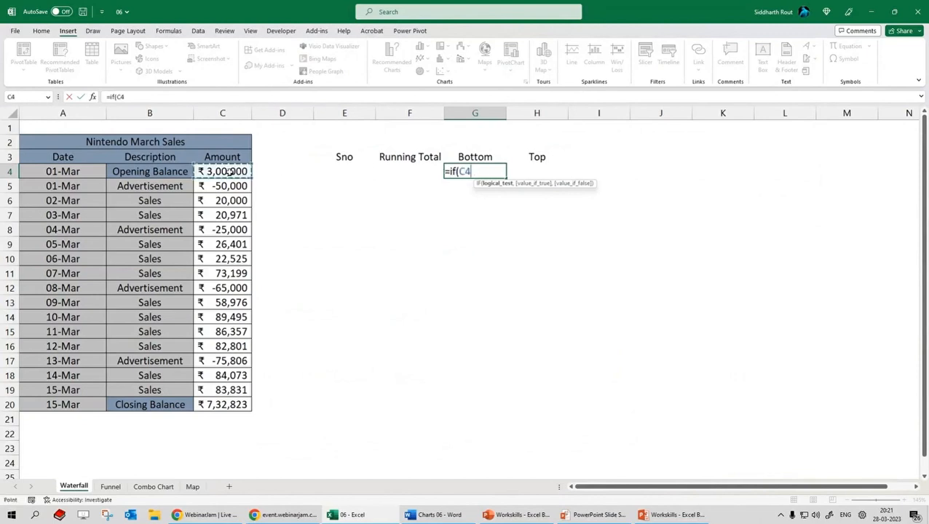
{"action": "type", "text": "<=0,abs("}
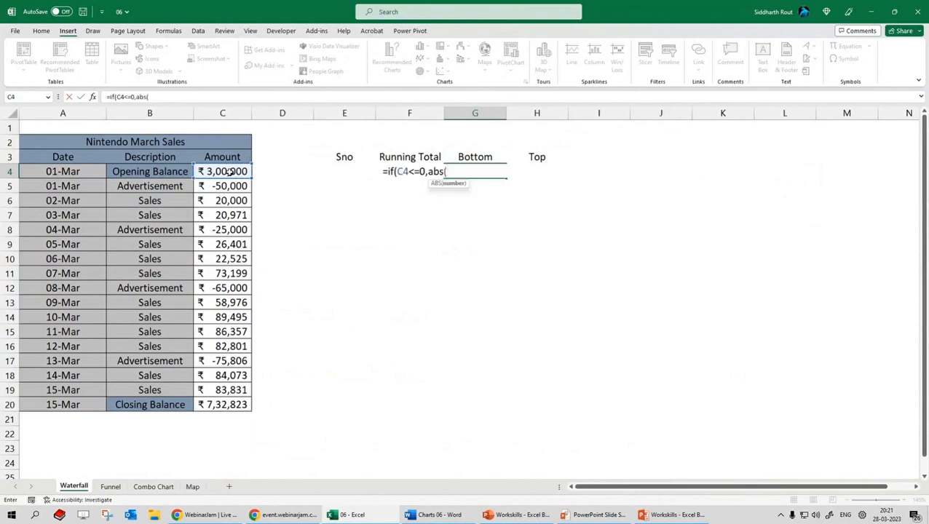
{"action": "left_click", "coordinate": [227, 171]}
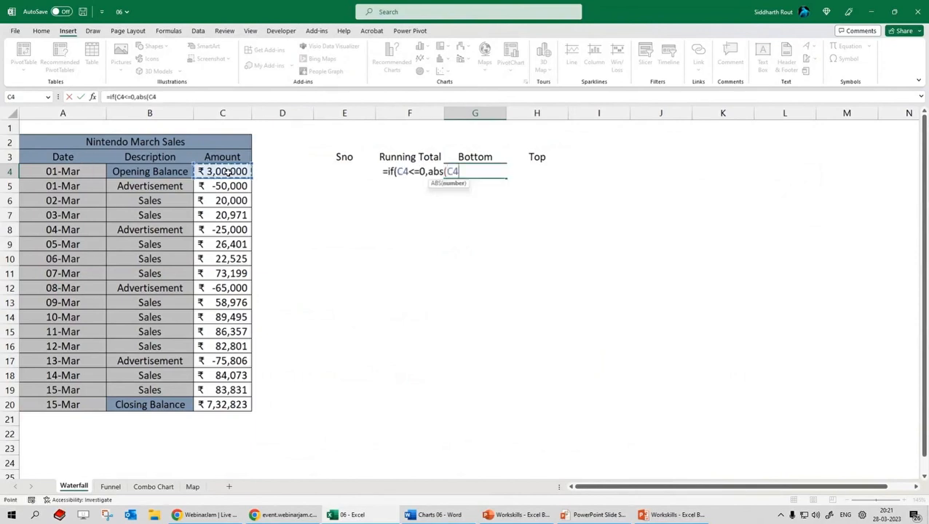
{"action": "type", "text": "),0)"}
{"action": "key", "text": "Return"}
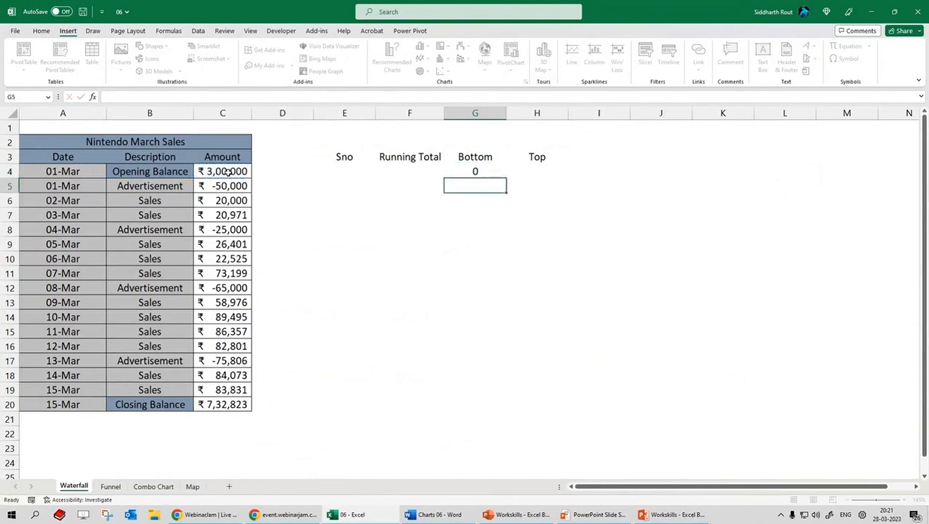
{"action": "key", "text": "Up"}
{"action": "left_click_drag", "start_coordinate": [223, 94], "coordinate": [104, 98]}
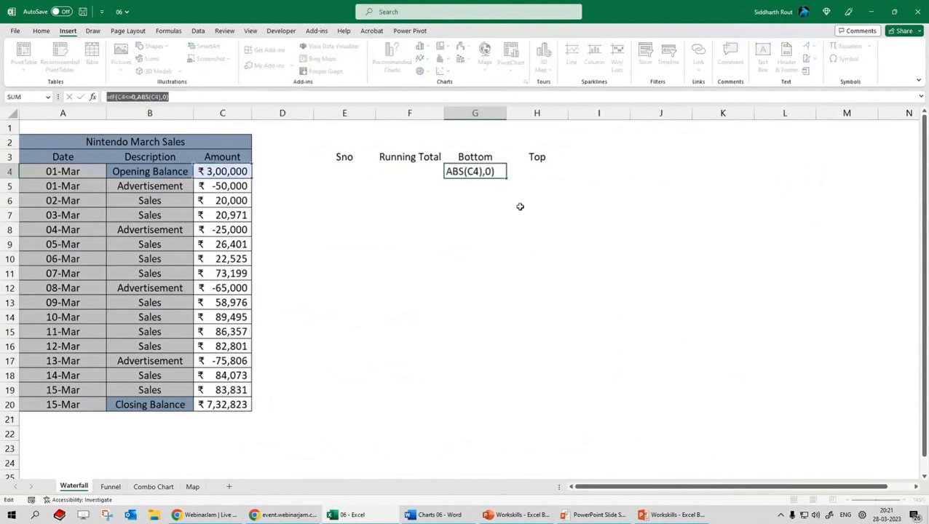
Examine the IF formula in cell G4 under Bottom
{"action": "key", "text": "Escape"}
{"action": "key", "text": "alt+Tab"}
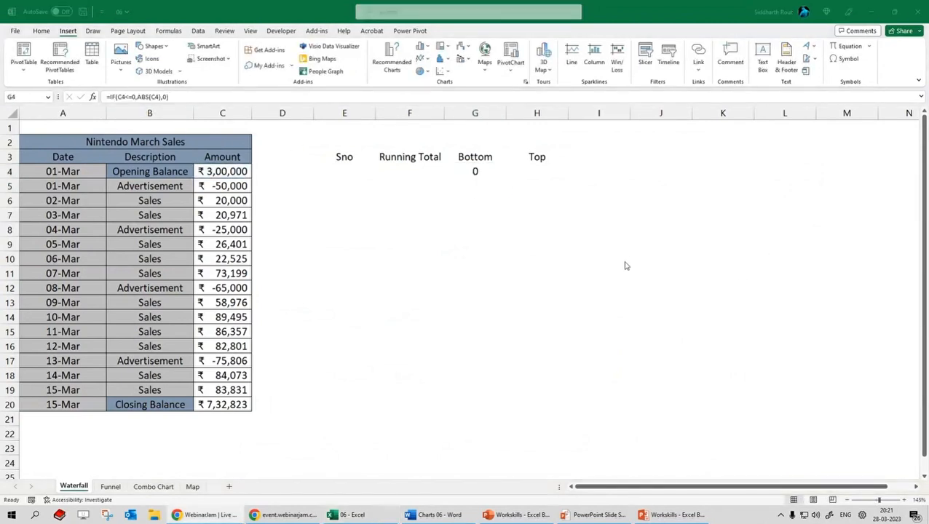
{"action": "left_click", "coordinate": [483, 172]}
{"action": "left_click_drag", "start_coordinate": [220, 98], "coordinate": [103, 98]}
{"action": "key", "text": "Escape"}
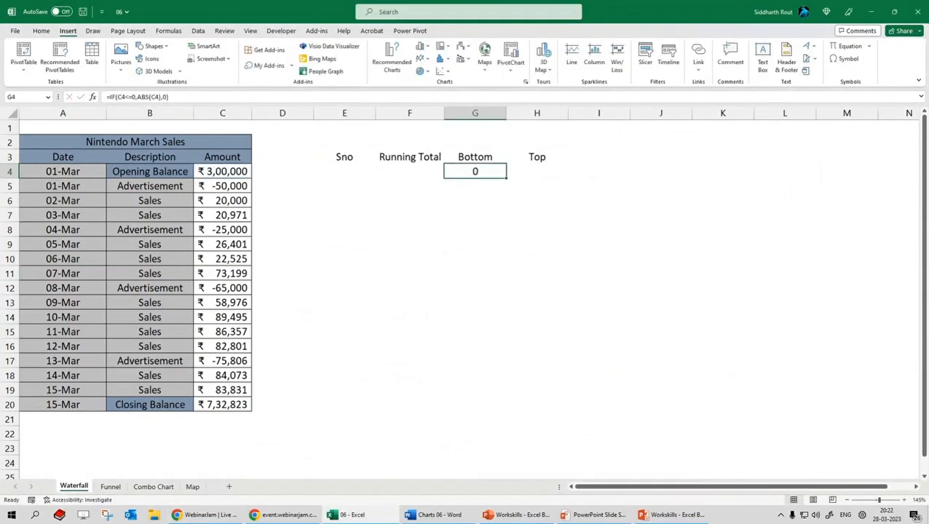
{"action": "key", "text": "alt+Tab"}
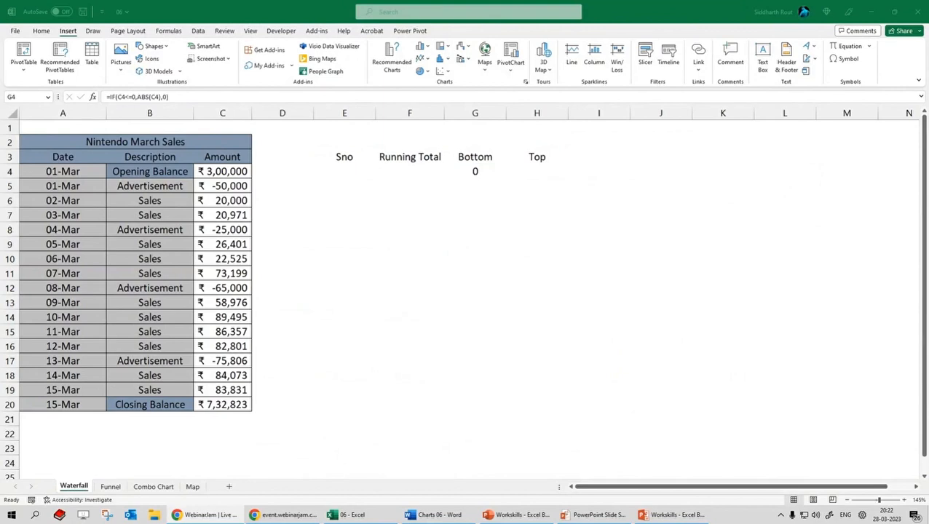
Copy the formula from cell G4 and place it as plain text in cell G8
{"action": "left_click", "coordinate": [452, 167]}
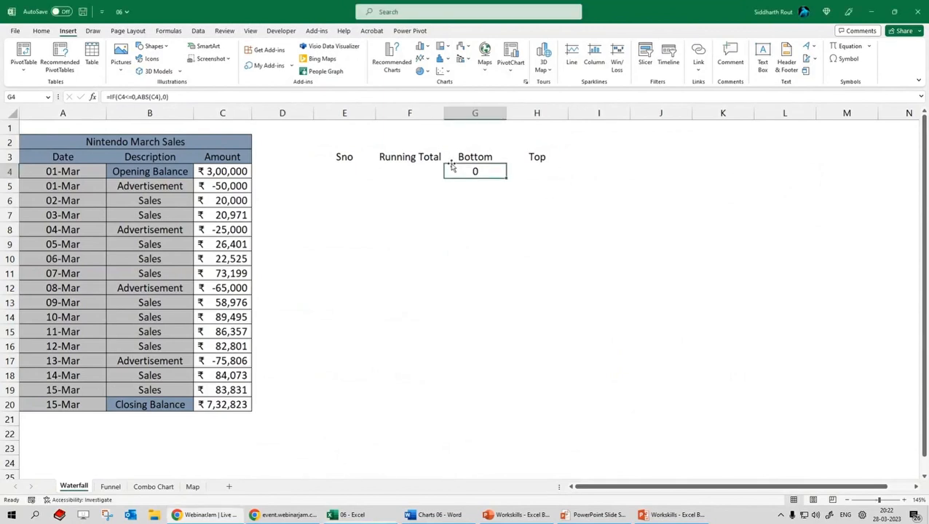
{"action": "left_click", "coordinate": [200, 100]}
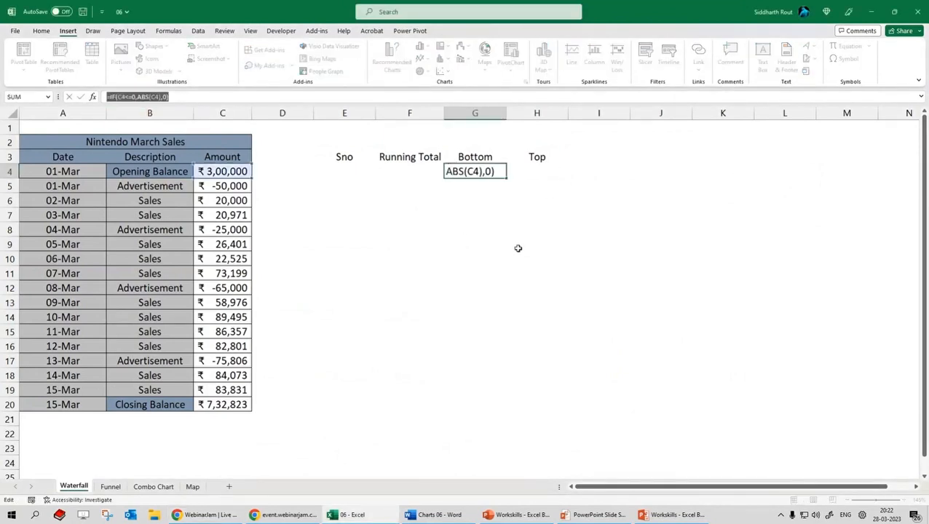
{"action": "left_click", "coordinate": [475, 227]}
{"action": "type", "text": "'"}
{"action": "key", "text": "ctrl+v"}
{"action": "key", "text": "Return"}
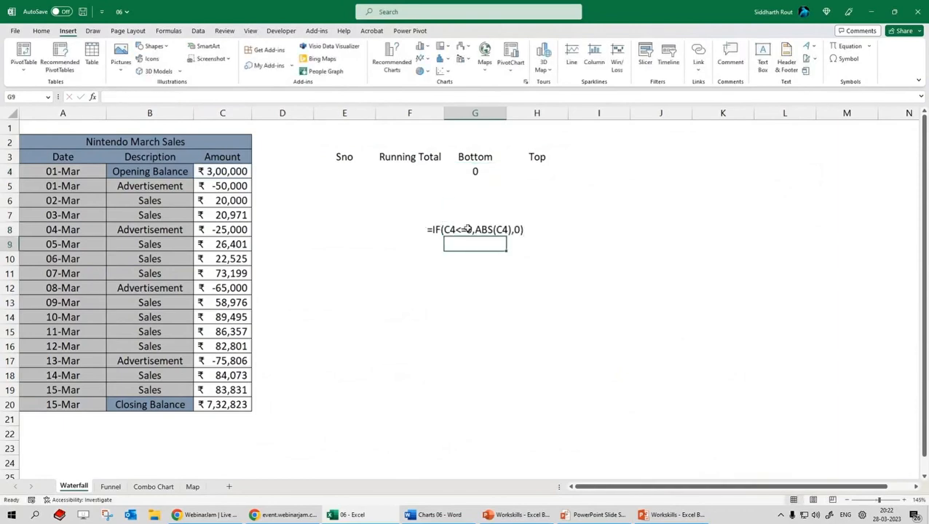
Read through the enlarged formula text in G8, covering its condition, true value and false value
{"action": "scroll", "coordinate": [502, 262], "scroll_direction": "up", "scroll_amount": 10, "text": "ctrl"}
{"action": "scroll", "coordinate": [504, 264], "scroll_direction": "up", "scroll_amount": 2, "text": "ctrl"}
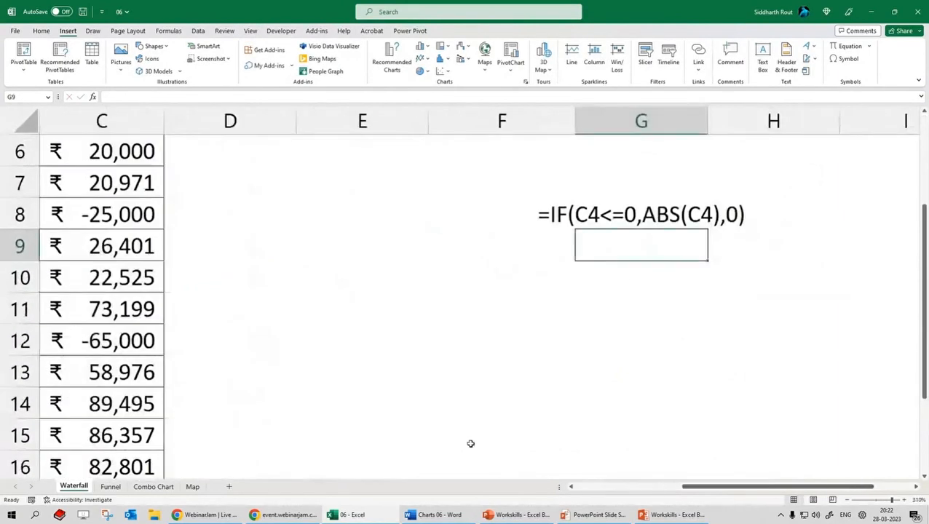
{"action": "scroll", "coordinate": [469, 442], "scroll_direction": "right", "scroll_amount": 3}
{"action": "left_click", "coordinate": [457, 318]}
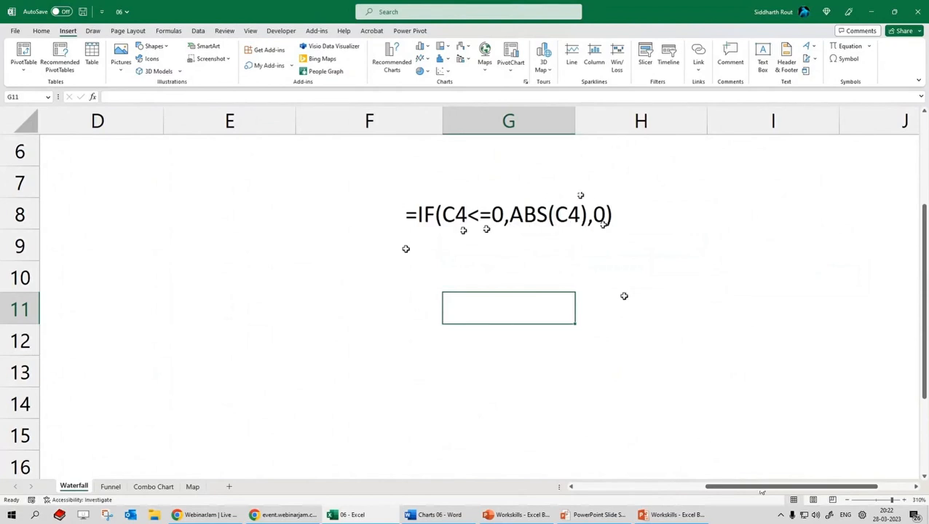
{"action": "scroll", "coordinate": [624, 295], "scroll_direction": "down", "scroll_amount": 2}
{"action": "scroll", "coordinate": [624, 295], "scroll_direction": "up", "scroll_amount": 1}
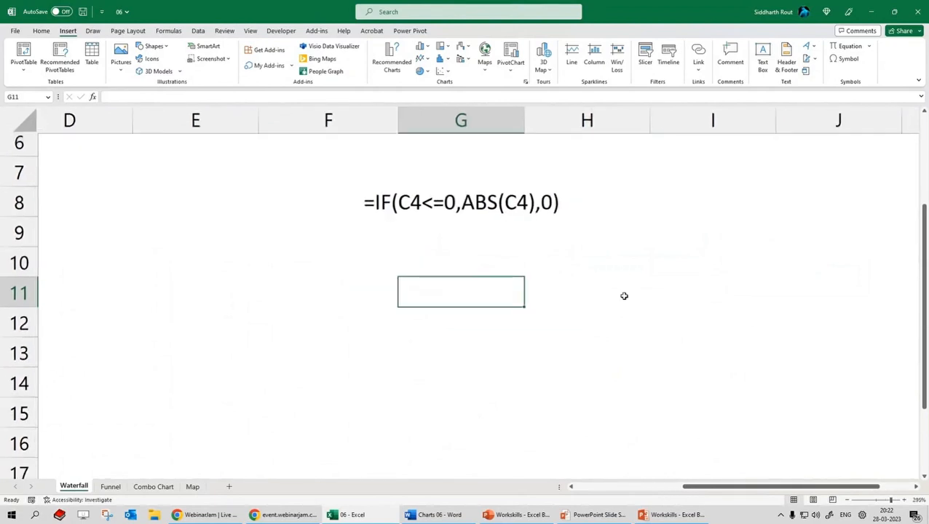
{"action": "scroll", "coordinate": [623, 296], "scroll_direction": "down", "scroll_amount": 5}
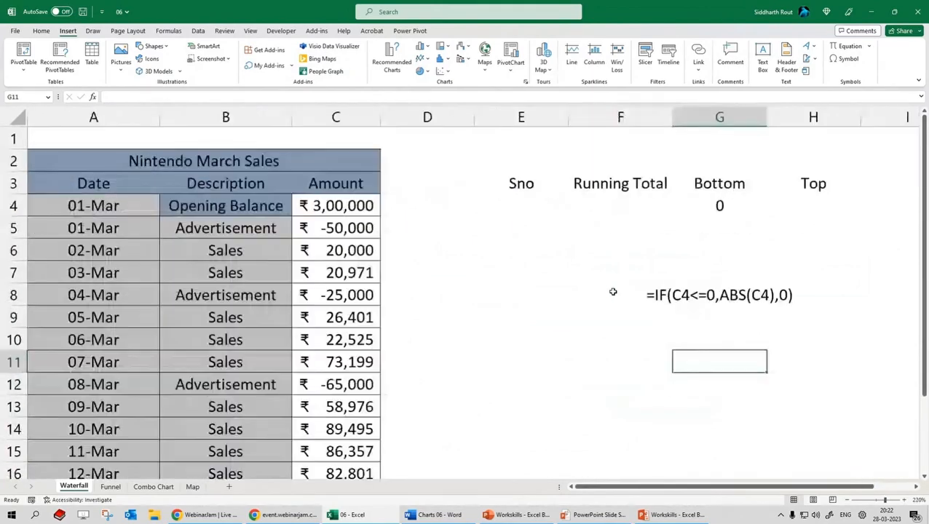
{"action": "scroll", "coordinate": [655, 374], "scroll_direction": "down", "scroll_amount": 1}
{"action": "scroll", "coordinate": [649, 397], "scroll_direction": "right", "scroll_amount": 1}
{"action": "scroll", "coordinate": [649, 397], "scroll_direction": "down", "scroll_amount": 3}
{"action": "scroll", "coordinate": [649, 398], "scroll_direction": "left", "scroll_amount": 1}
Delete the formula text from cell G8 and select cell G4
{"action": "left_click", "coordinate": [480, 244]}
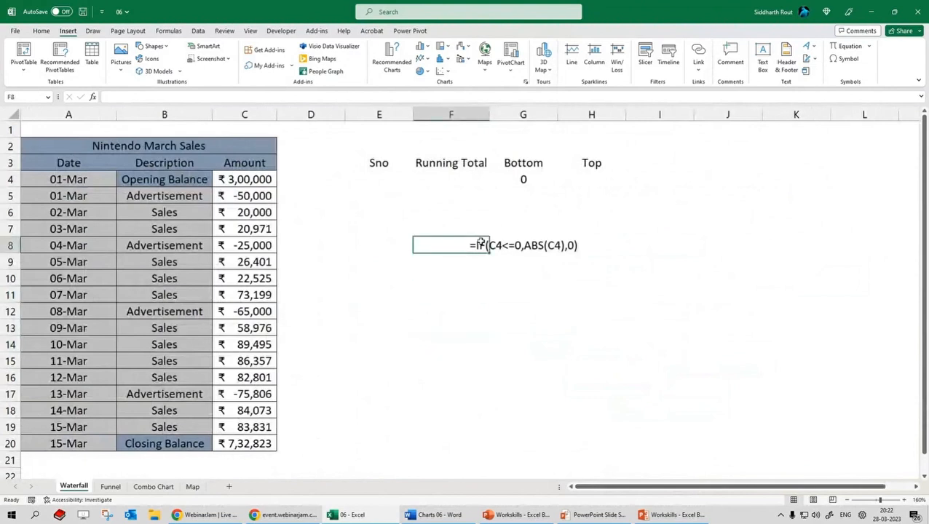
{"action": "left_click", "coordinate": [499, 245]}
{"action": "key", "text": "Delete"}
{"action": "left_click", "coordinate": [519, 184]}
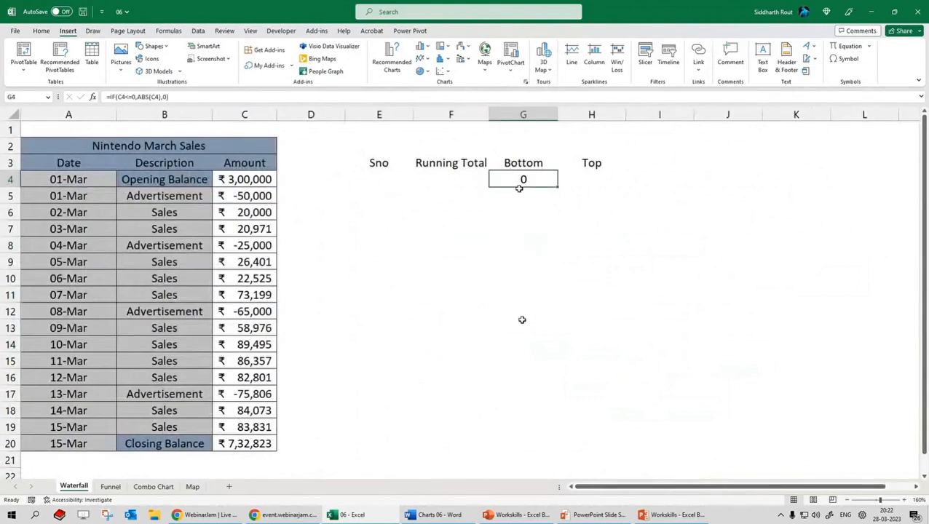
Enter the formula =IF(C4<=0,0,C4) in cell H4 under Top
{"action": "left_click", "coordinate": [585, 179]}
{"action": "type", "text": "="}
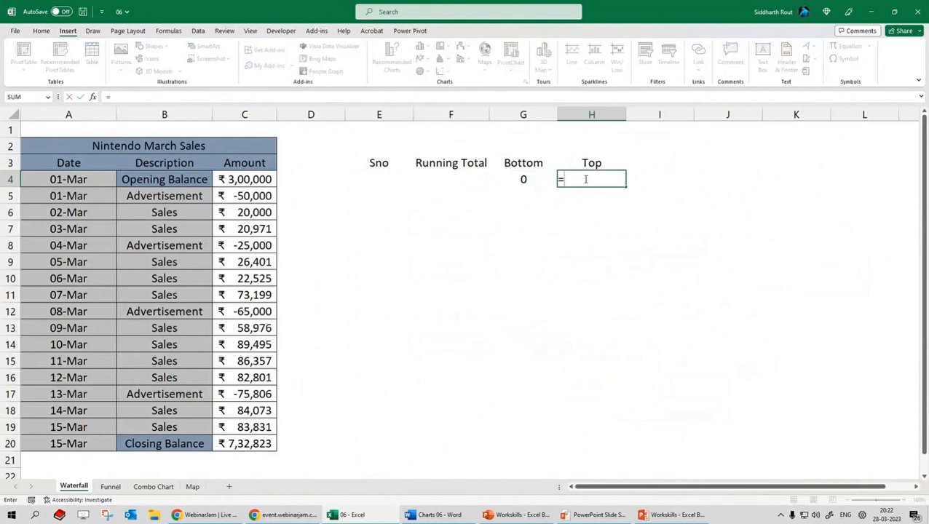
{"action": "type", "text": "if"}
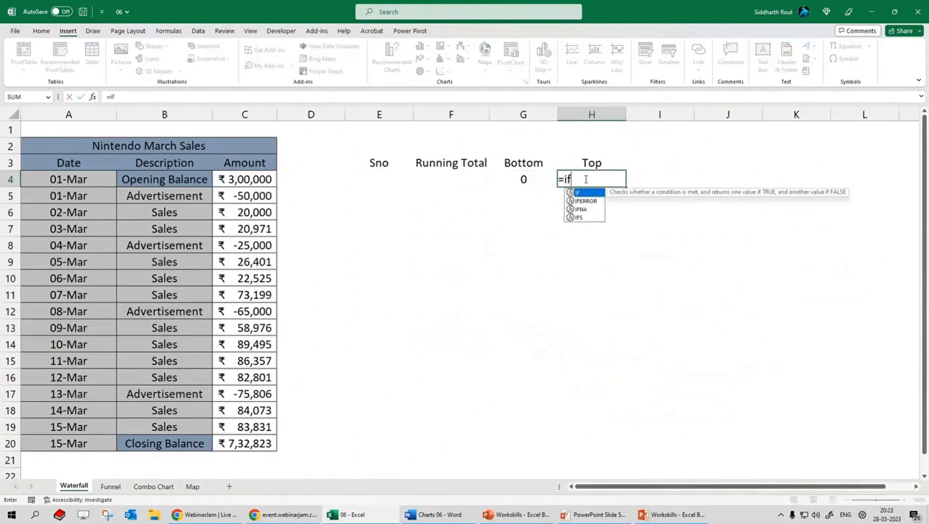
{"action": "type", "text": "(c4<="}
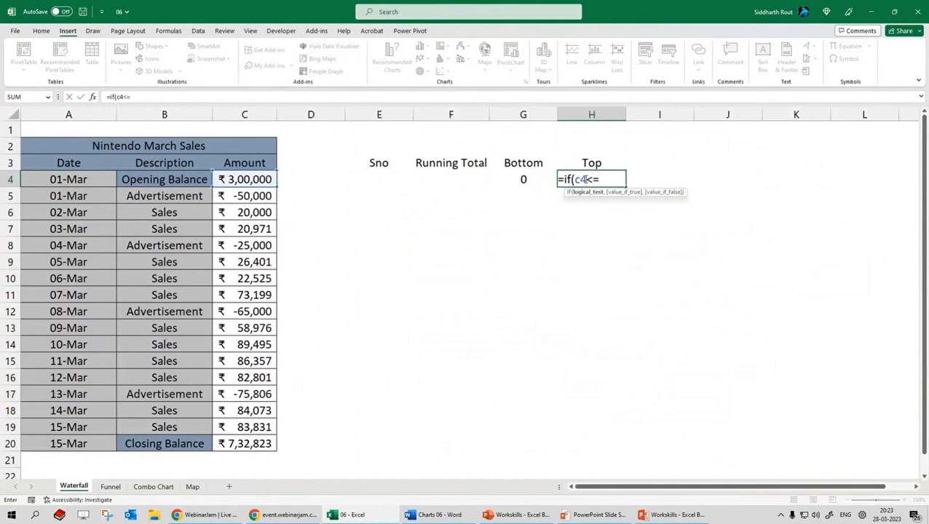
{"action": "type", "text": "0,0,"}
{"action": "left_click", "coordinate": [242, 180]}
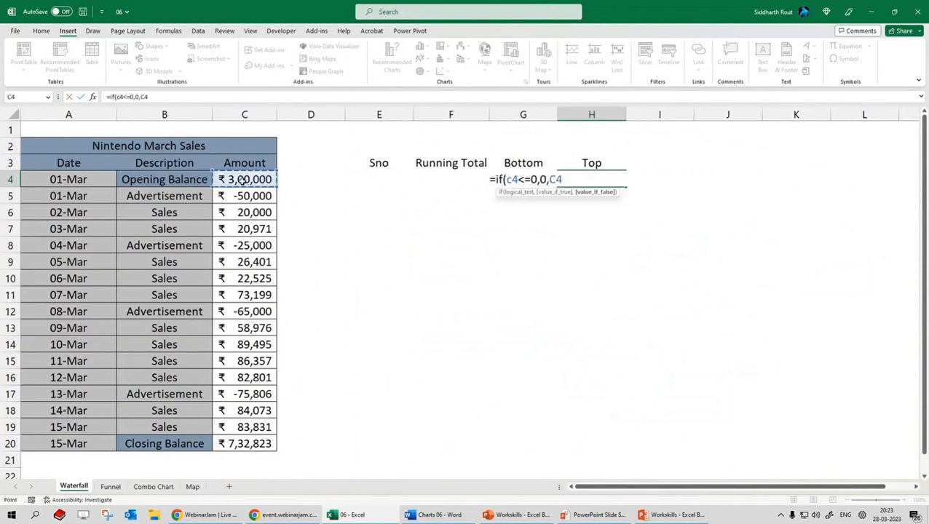
{"action": "key", "text": "Return"}
{"action": "left_click", "coordinate": [589, 180]}
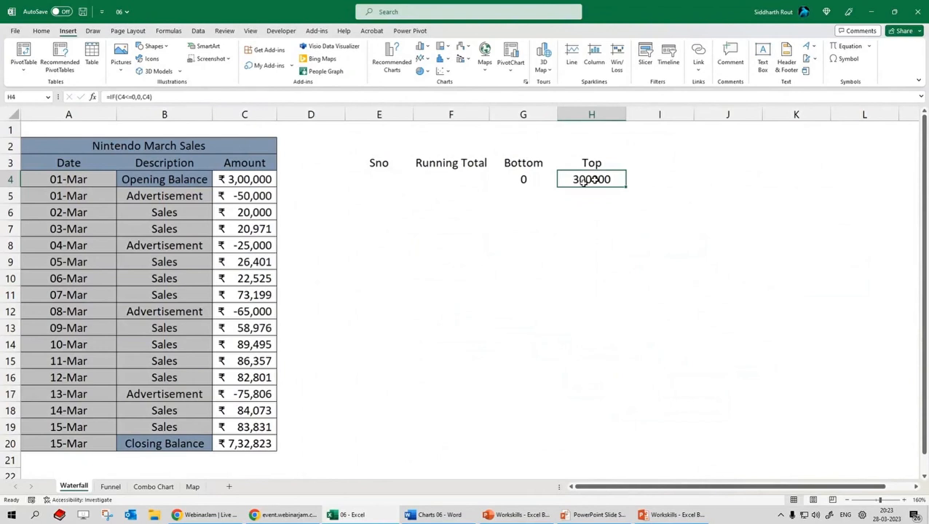
{"action": "left_click_drag", "start_coordinate": [311, 130], "coordinate": [635, 237]}
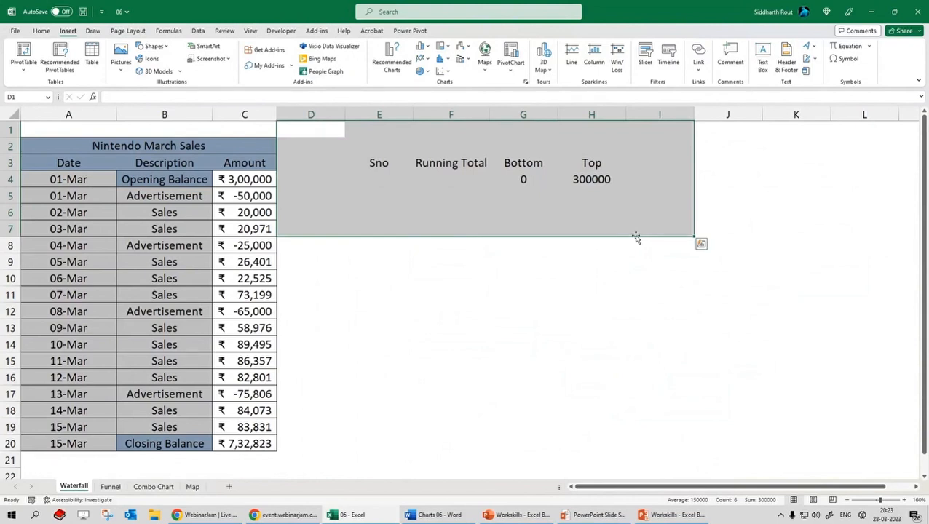
{"action": "left_click", "coordinate": [524, 179]}
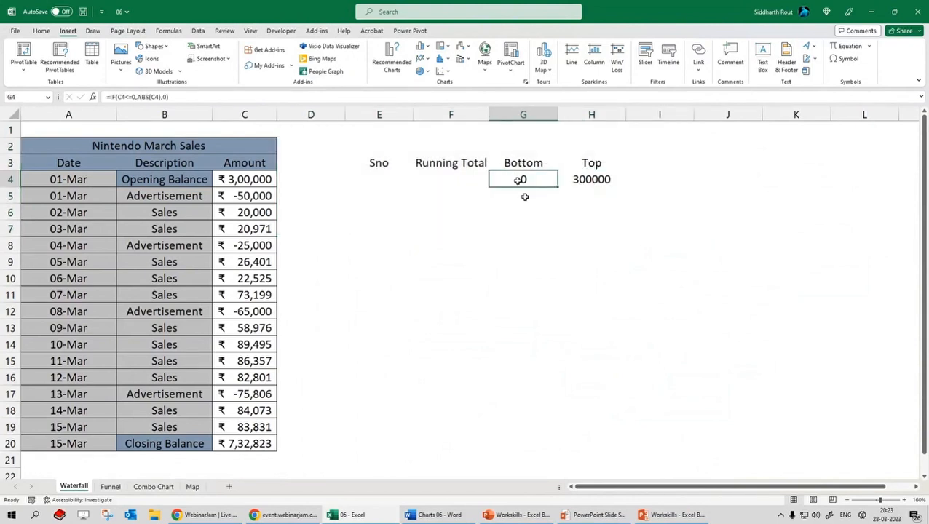
{"action": "scroll", "coordinate": [569, 297], "scroll_direction": "down", "scroll_amount": 1, "text": "ctrl"}
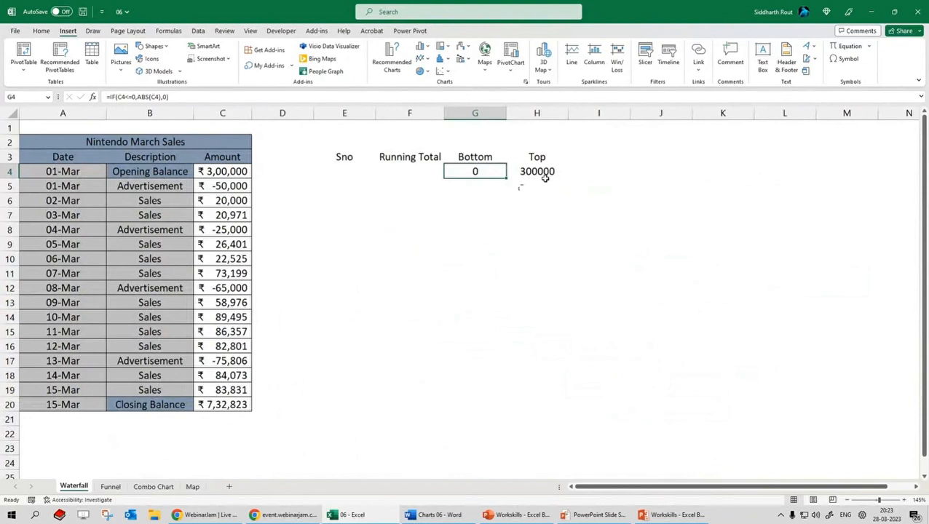
Try the formula =F4-G5+H4 in cell F4 under Running Total
{"action": "left_click", "coordinate": [403, 172]}
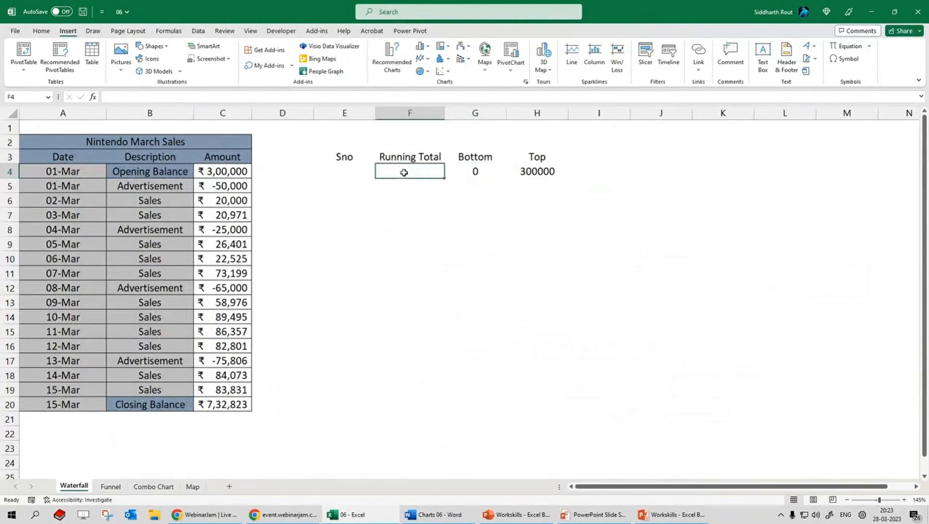
{"action": "type", "text": "=f4-"}
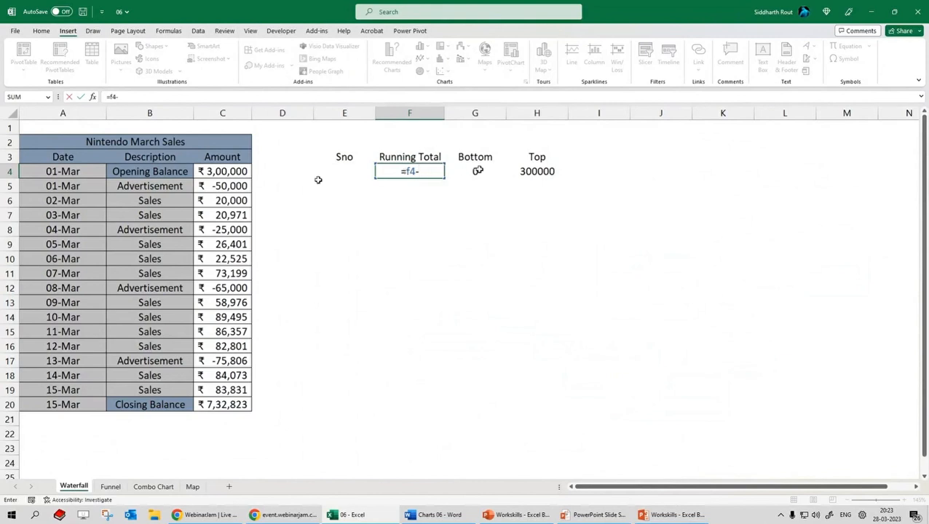
{"action": "left_click", "coordinate": [473, 185]}
{"action": "type", "text": "+h4"}
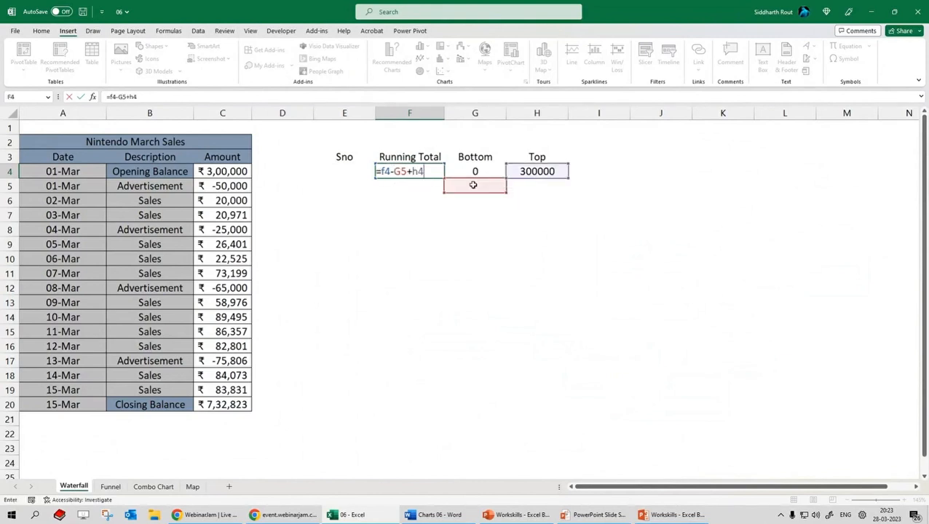
{"action": "key", "text": "Return"}
{"action": "key", "text": "Return"}
{"action": "key", "text": "Return"}
{"action": "key", "text": "Up"}
{"action": "key", "text": "F2"}
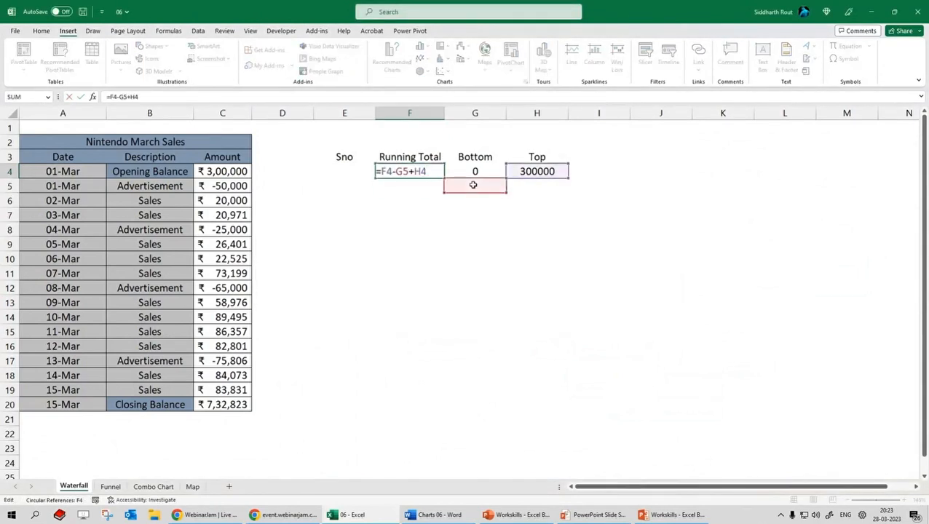
{"action": "key", "text": "Return"}
{"action": "key", "text": "Up"}
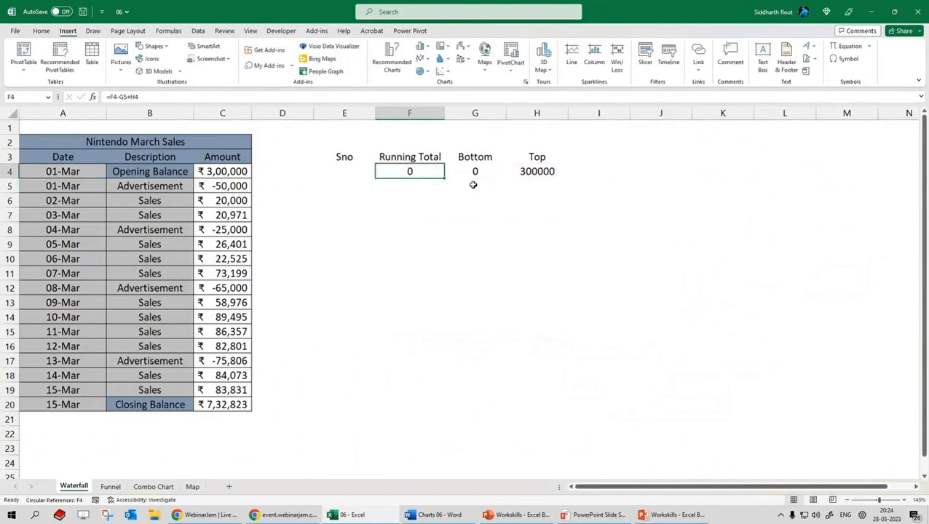
Fill the Top formula down column H through row 19, leaving H20 empty, and the Bottom formula down to G20
{"action": "left_click", "coordinate": [553, 174]}
{"action": "left_click_drag", "start_coordinate": [568, 178], "coordinate": [571, 414]}
{"action": "left_click", "coordinate": [538, 404]}
{"action": "key", "text": "Delete"}
{"action": "left_click", "coordinate": [473, 171]}
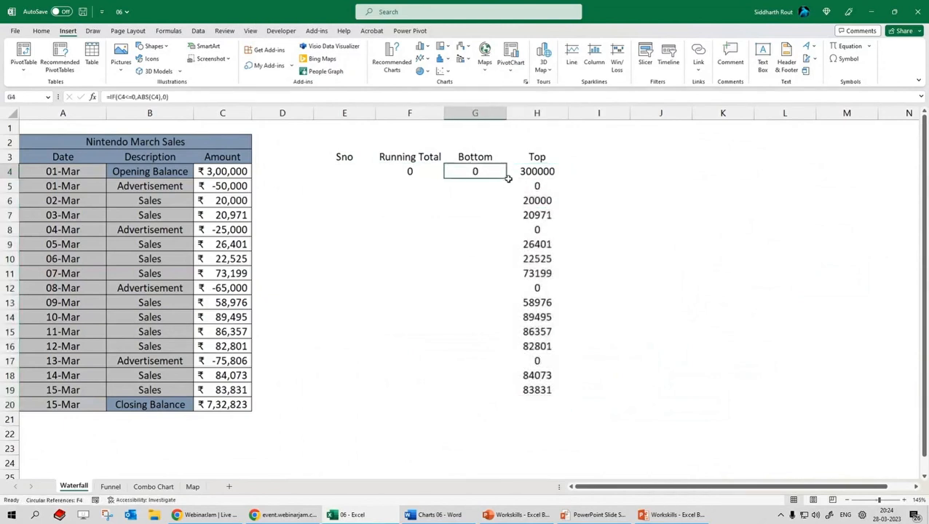
{"action": "left_click_drag", "start_coordinate": [507, 178], "coordinate": [507, 409]}
Fill the Running Total formula from F4 down to F20, and enter 1 and 2 under Sno in E4 and E5
{"action": "left_click", "coordinate": [425, 173]}
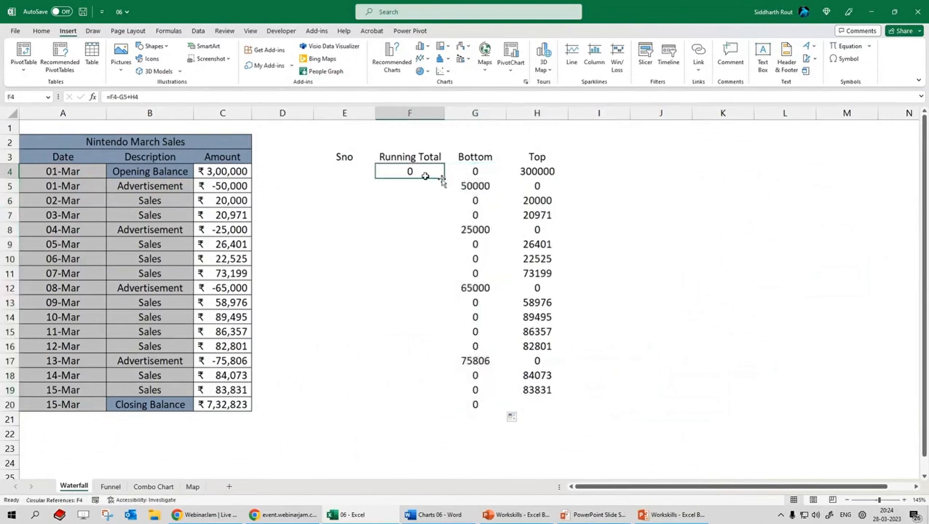
{"action": "double_click", "coordinate": [442, 178]}
{"action": "left_click", "coordinate": [355, 173]}
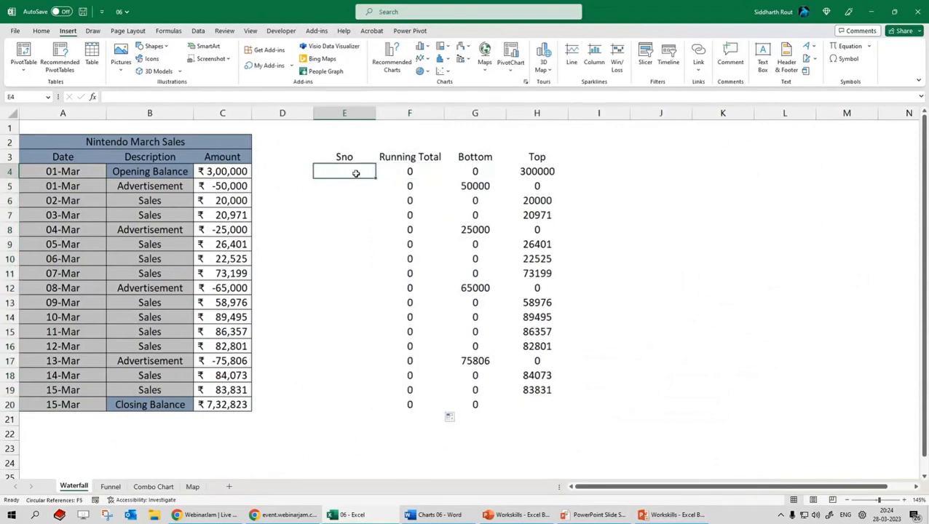
{"action": "type", "text": "1"}
{"action": "key", "text": "Return"}
{"action": "type", "text": "2"}
{"action": "key", "text": "Return"}
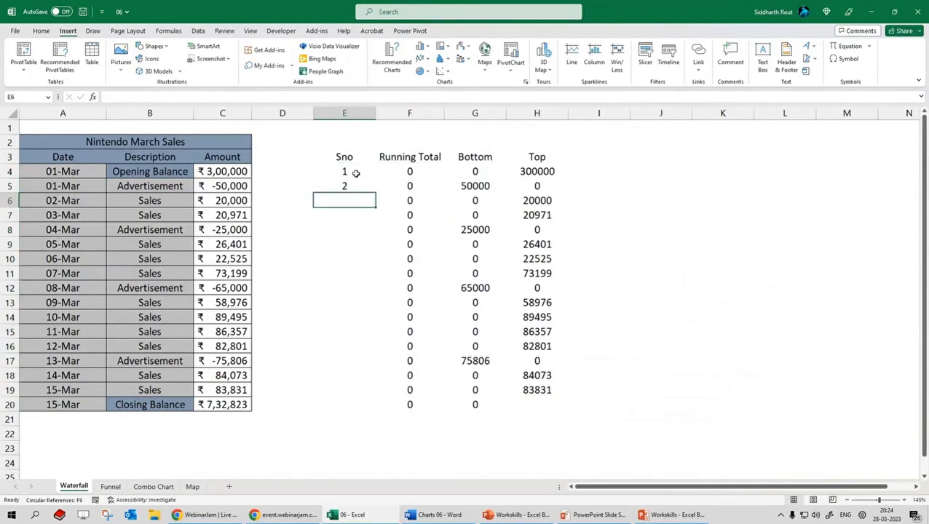
Copy the dates from A4:A20 into the Sno column, starting at cell E4
{"action": "left_click", "coordinate": [344, 171]}
{"action": "left_click_drag", "start_coordinate": [64, 171], "coordinate": [76, 403]}
{"action": "key", "text": "ctrl+c"}
{"action": "left_click", "coordinate": [344, 171]}
{"action": "key", "text": "ctrl+v"}
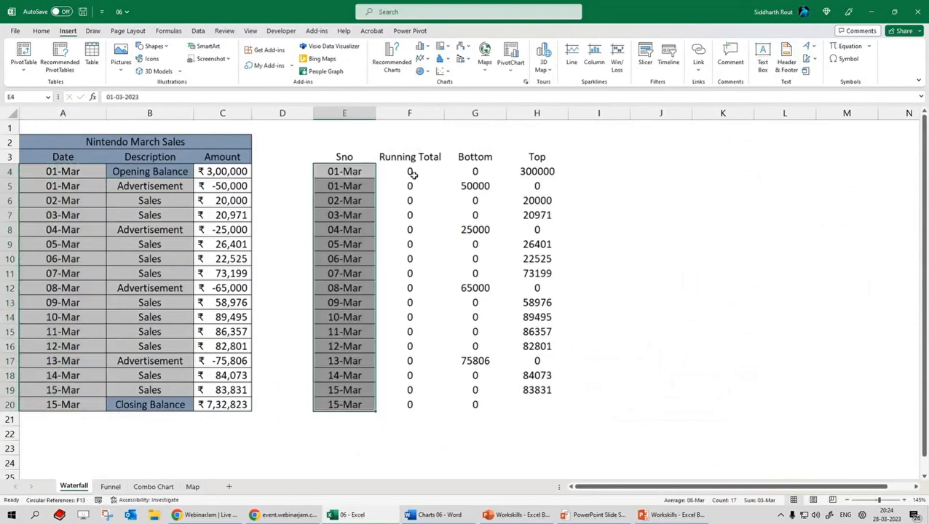
Check the references in the Running Total formula in cell F4 and clear that cell
{"action": "double_click", "coordinate": [420, 170]}
{"action": "key", "text": "Escape"}
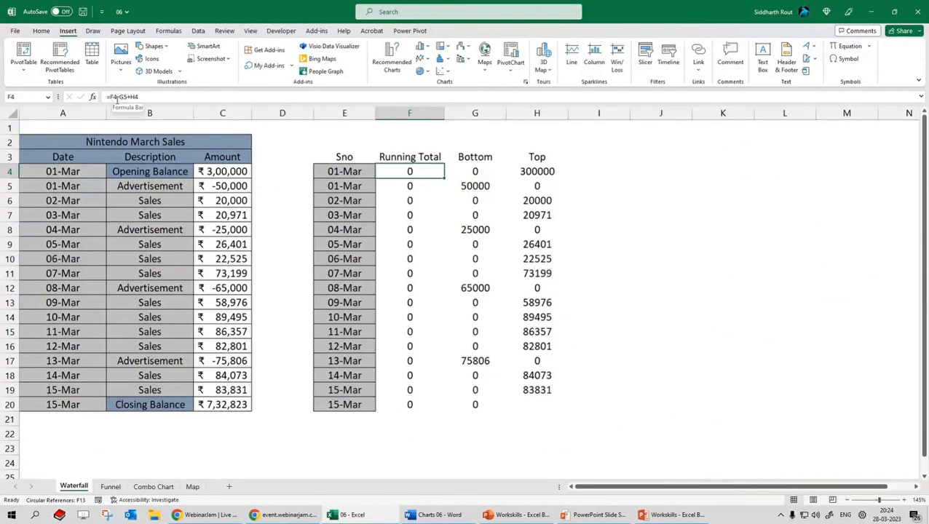
{"action": "double_click", "coordinate": [413, 168]}
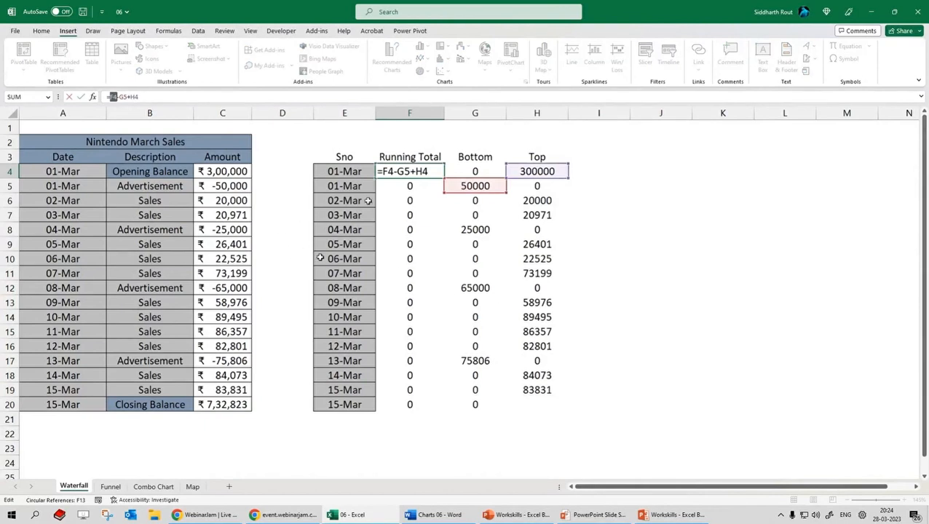
Enter the Running Total formula =F4-G5+H4 in cell F5 and fill it down to F20
{"action": "left_click", "coordinate": [409, 184]}
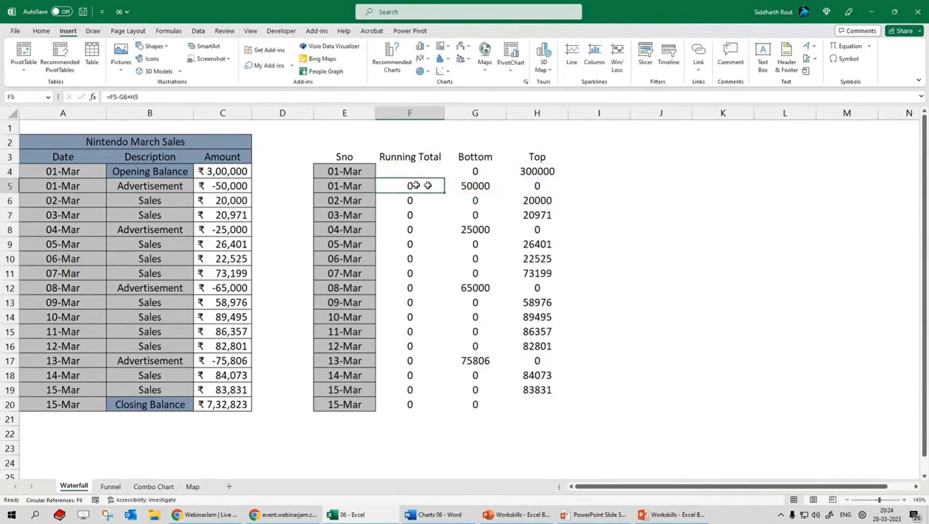
{"action": "type", "text": "=f"}
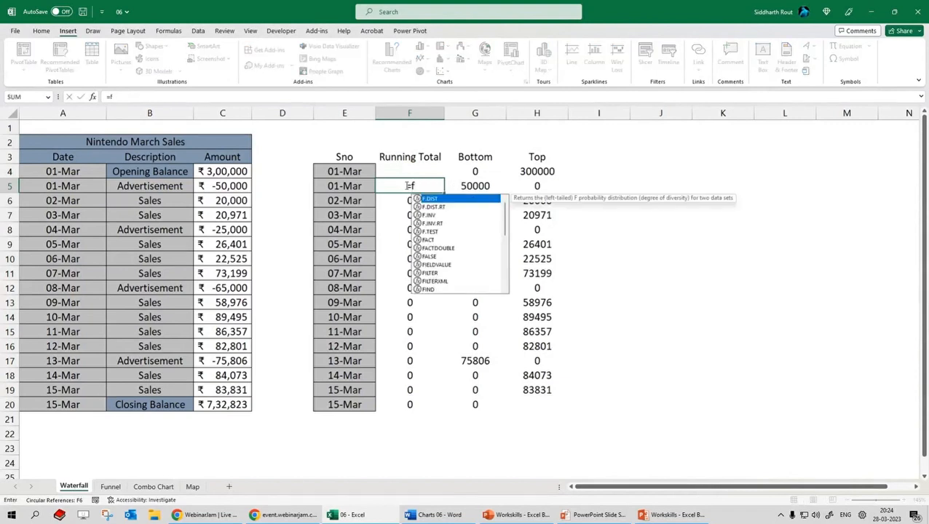
{"action": "type", "text": "4-g5"}
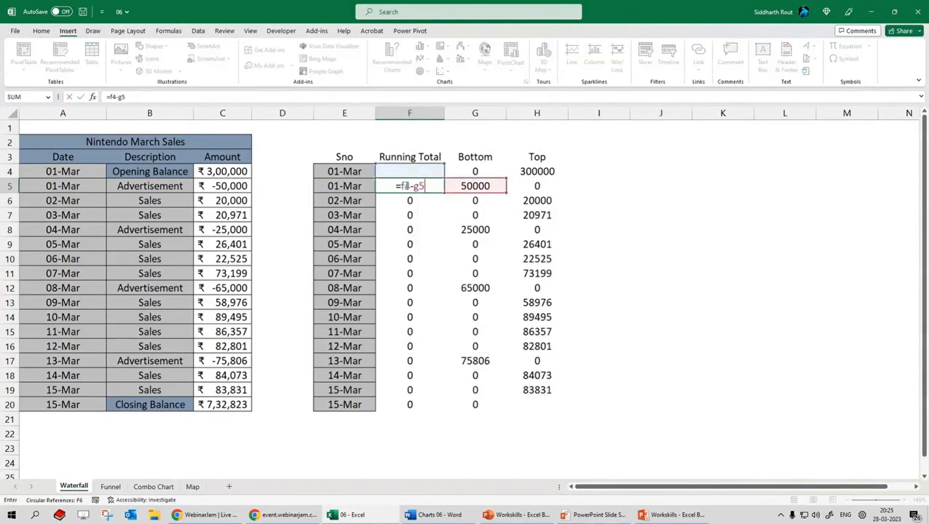
{"action": "type", "text": "+h4"}
{"action": "key", "text": "Return"}
{"action": "left_click", "coordinate": [405, 186]}
{"action": "double_click", "coordinate": [443, 193]}
Check the references of the Running Total formula in F5 against the Top and Bottom cells it uses
{"action": "left_click", "coordinate": [536, 172]}
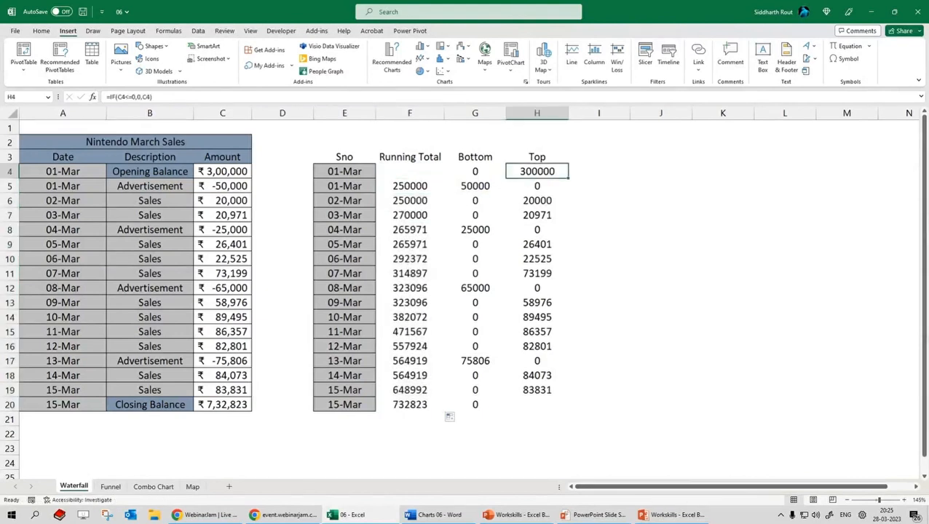
{"action": "left_click", "coordinate": [474, 187]}
{"action": "left_click", "coordinate": [433, 188]}
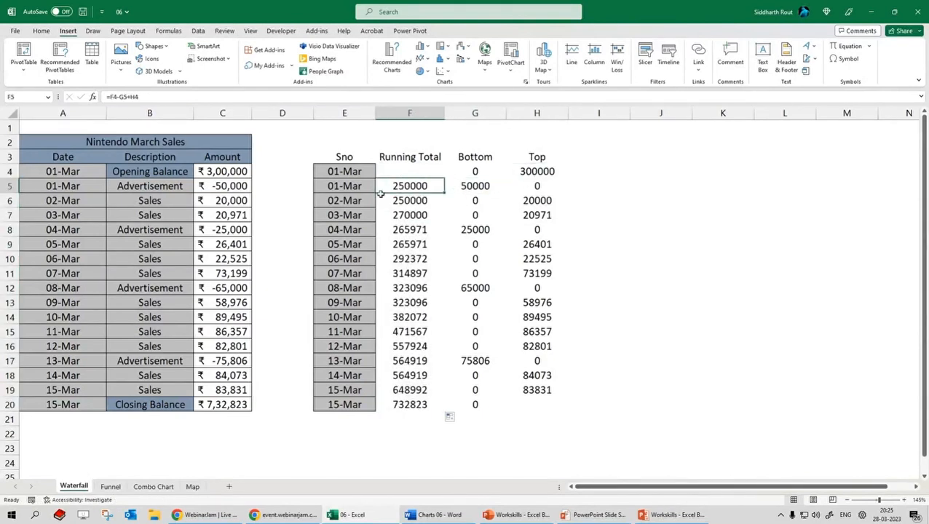
{"action": "left_click", "coordinate": [538, 200]}
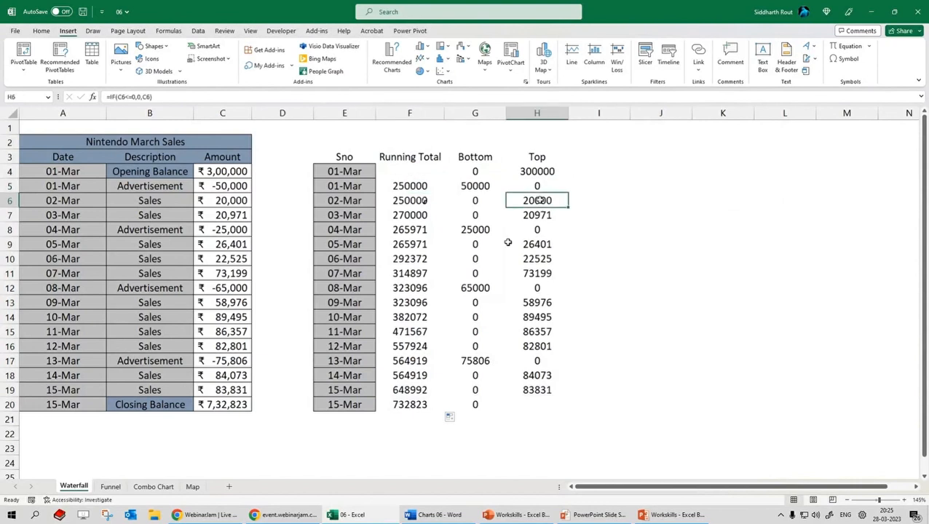
{"action": "left_click", "coordinate": [425, 188]}
{"action": "double_click", "coordinate": [427, 189]}
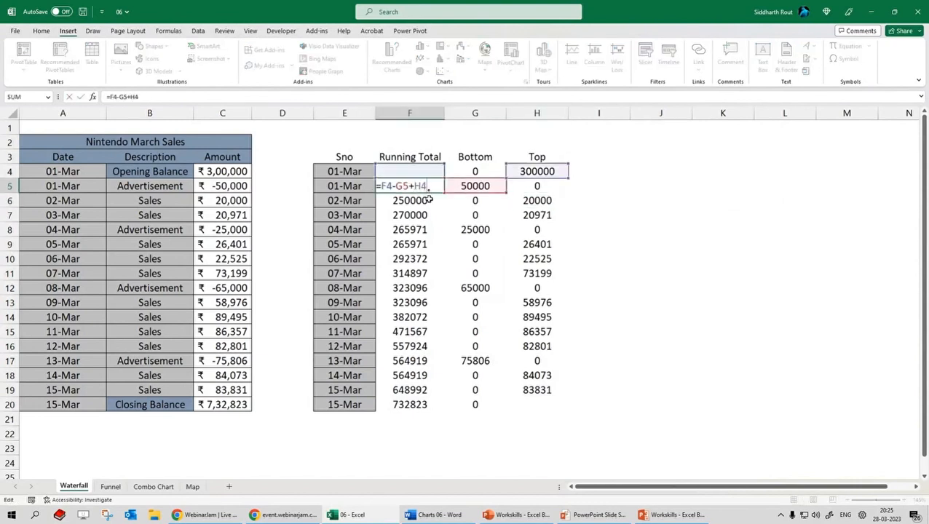
{"action": "key", "text": "Escape"}
{"action": "double_click", "coordinate": [418, 191]}
{"action": "key", "text": "Escape"}
{"action": "double_click", "coordinate": [445, 192]}
{"action": "left_click", "coordinate": [420, 198]}
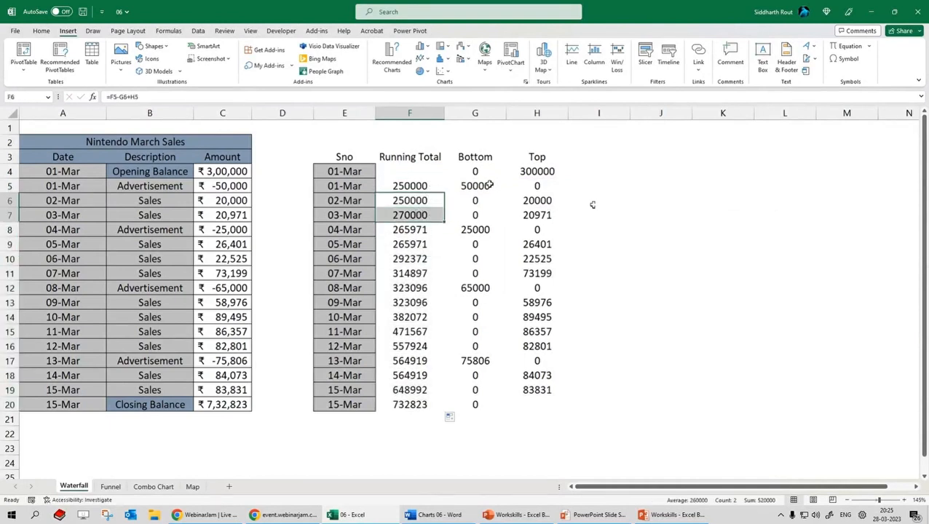
Trace the running totals from F5 down to F20 against the Top values and compare the last one with the Closing Balance in C20
{"action": "left_click", "coordinate": [411, 186]}
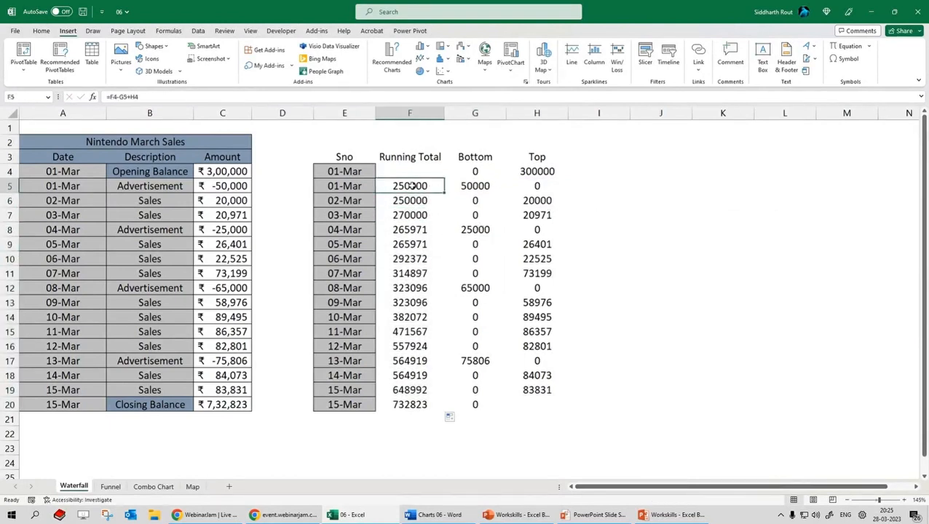
{"action": "left_click_drag", "start_coordinate": [546, 202], "coordinate": [395, 201]}
{"action": "left_click", "coordinate": [552, 203]}
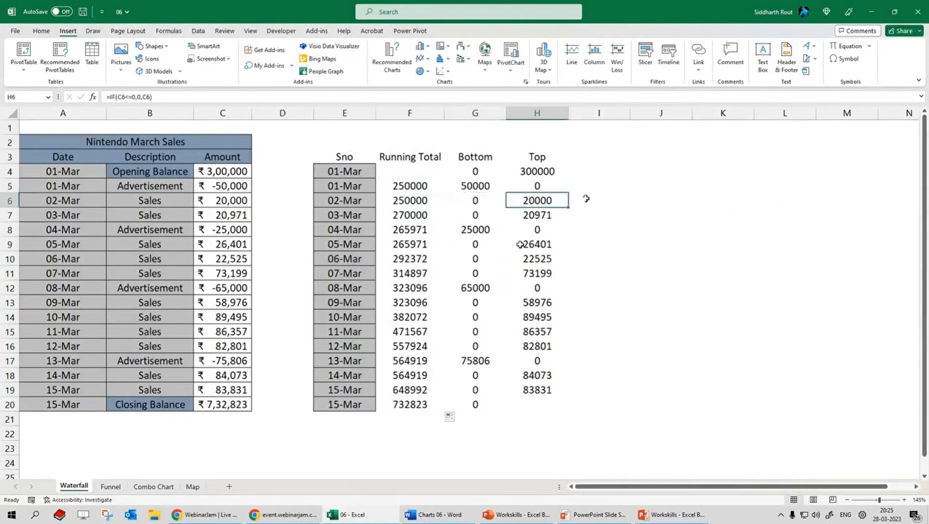
{"action": "left_click", "coordinate": [408, 186]}
{"action": "left_click", "coordinate": [404, 201]}
{"action": "left_click", "coordinate": [402, 217]}
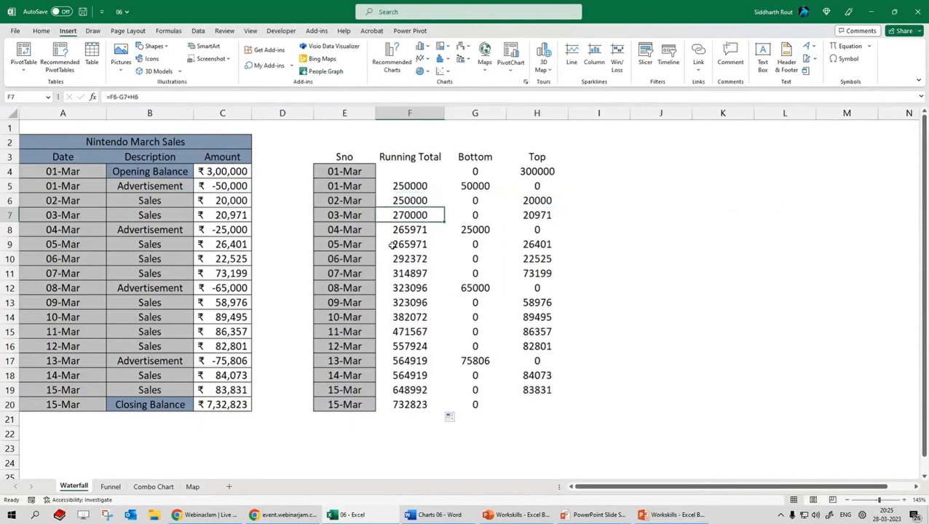
{"action": "left_click", "coordinate": [552, 219]}
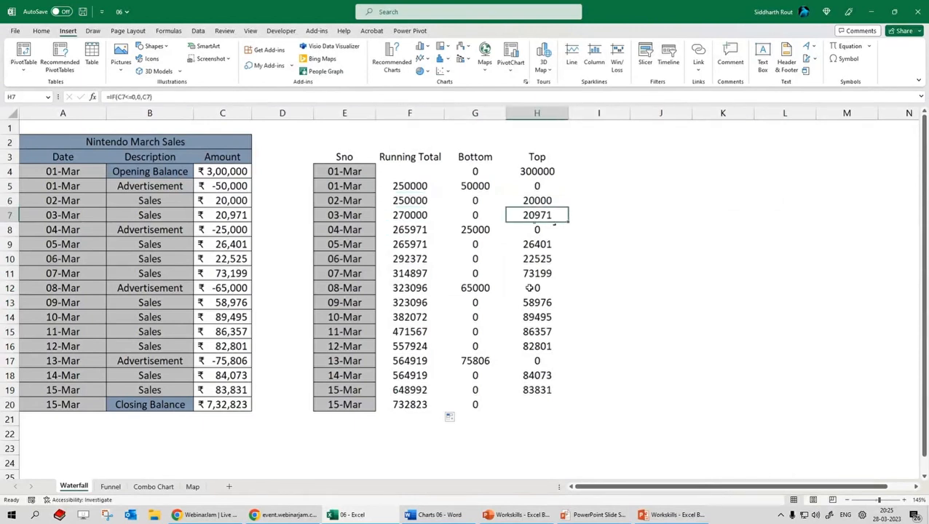
{"action": "left_click", "coordinate": [398, 231]}
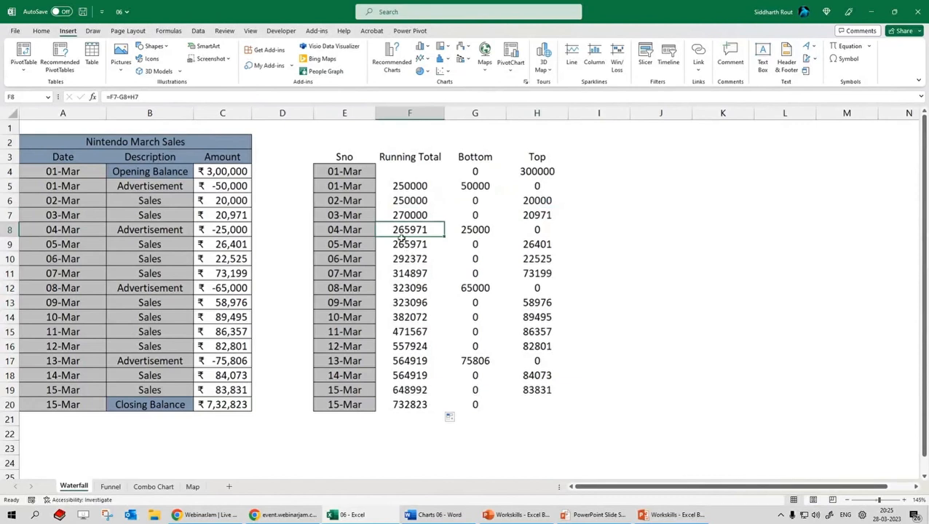
{"action": "left_click_drag", "start_coordinate": [401, 234], "coordinate": [401, 406]}
{"action": "left_click", "coordinate": [401, 406]}
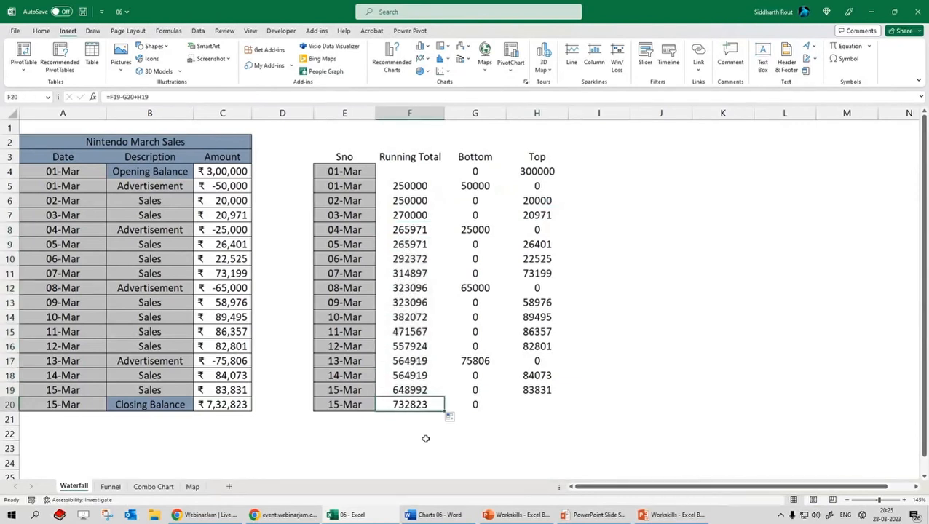
{"action": "left_click", "coordinate": [222, 404]}
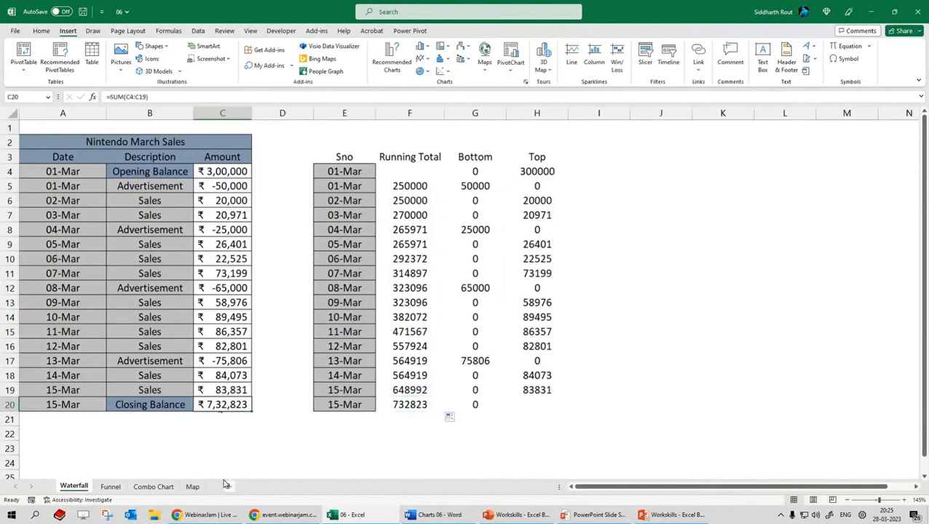
Compare the amounts in C4:C20 with the Top values and each negative advertisement amount with its Bottom value
{"action": "left_click", "coordinate": [537, 171]}
{"action": "left_click_drag", "start_coordinate": [473, 172], "coordinate": [530, 406]}
{"action": "left_click", "coordinate": [537, 172]}
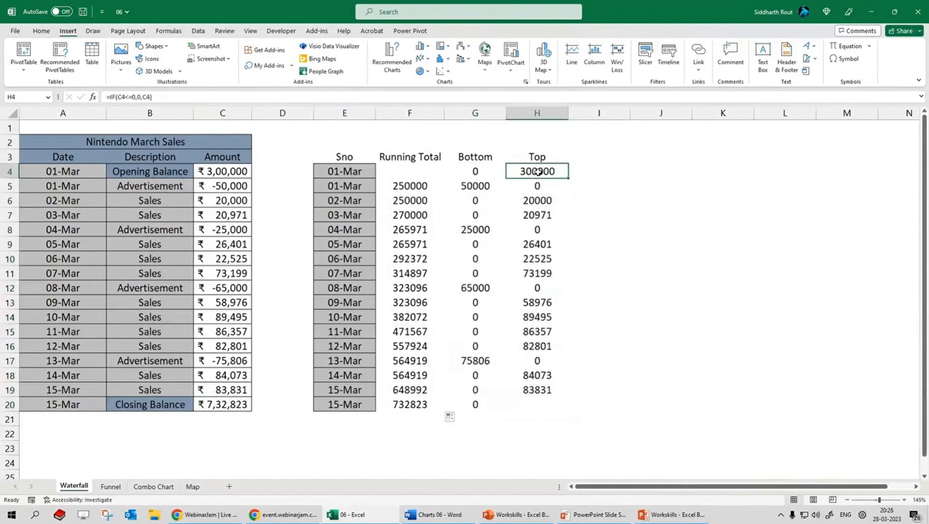
{"action": "left_click_drag", "start_coordinate": [221, 172], "coordinate": [223, 404]}
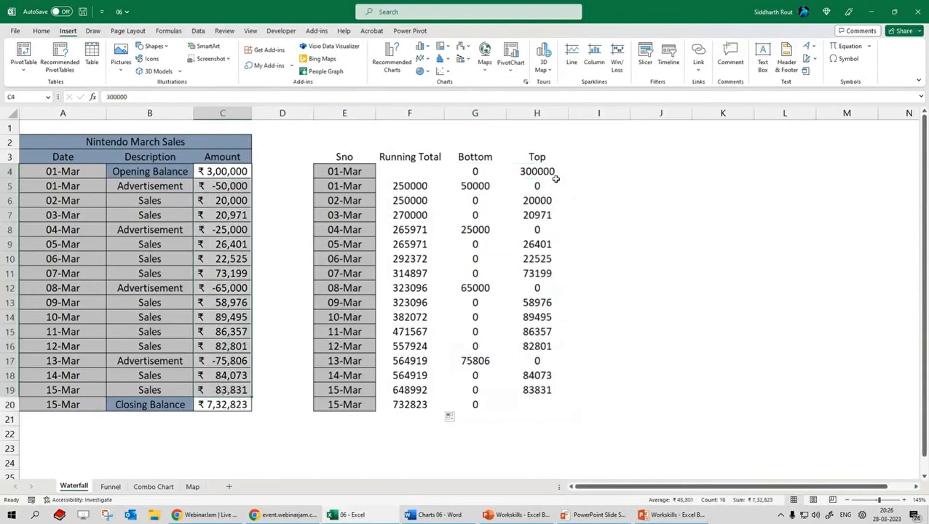
{"action": "left_click_drag", "start_coordinate": [538, 173], "coordinate": [532, 408]}
{"action": "left_click_drag", "start_coordinate": [477, 185], "coordinate": [479, 412]}
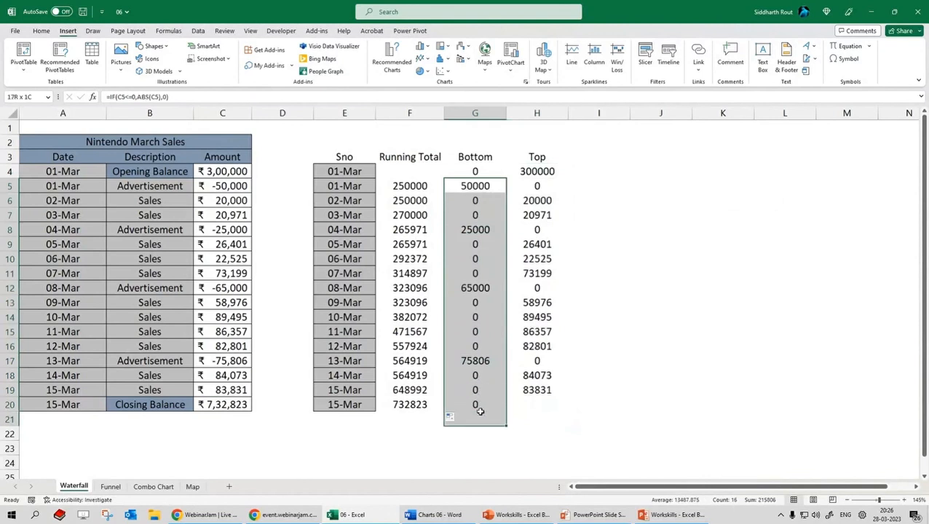
{"action": "left_click", "coordinate": [219, 186]}
{"action": "left_click", "coordinate": [483, 186]}
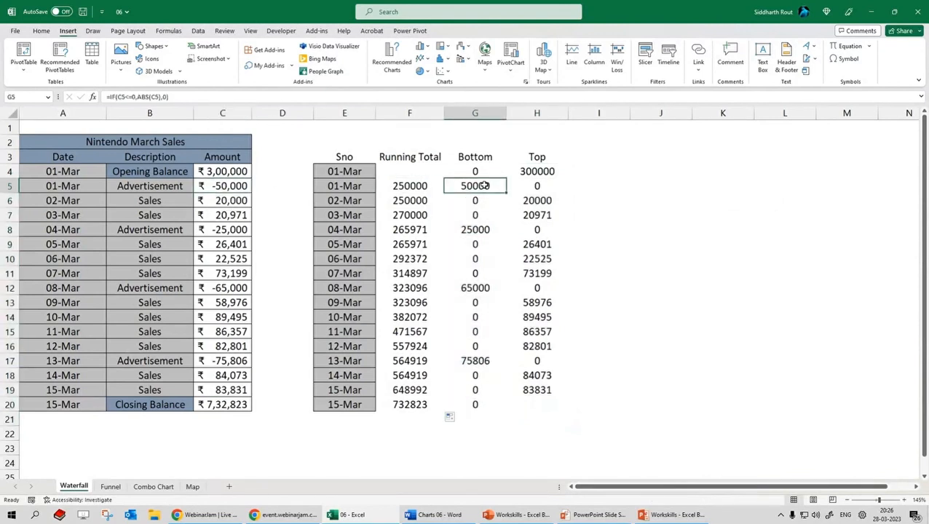
{"action": "left_click", "coordinate": [225, 227]}
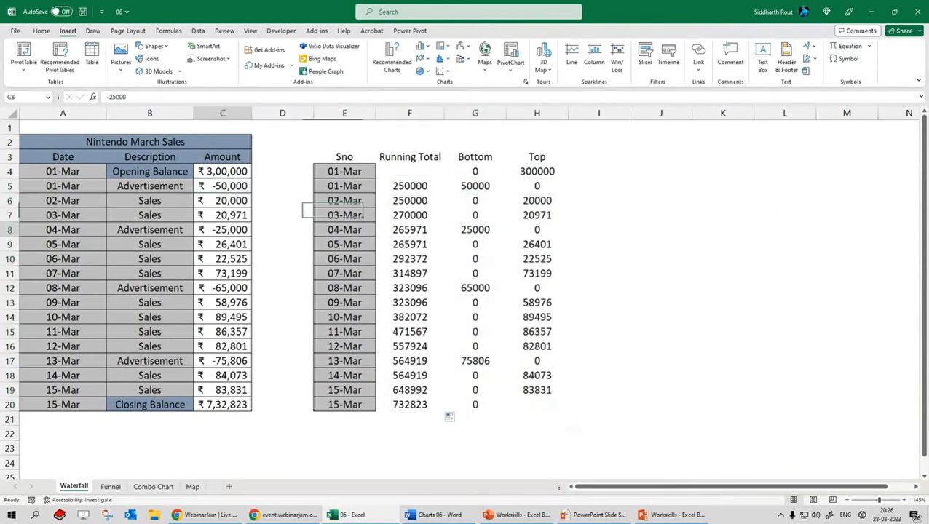
{"action": "left_click", "coordinate": [480, 230]}
{"action": "left_click", "coordinate": [218, 285]}
{"action": "left_click", "coordinate": [474, 285]}
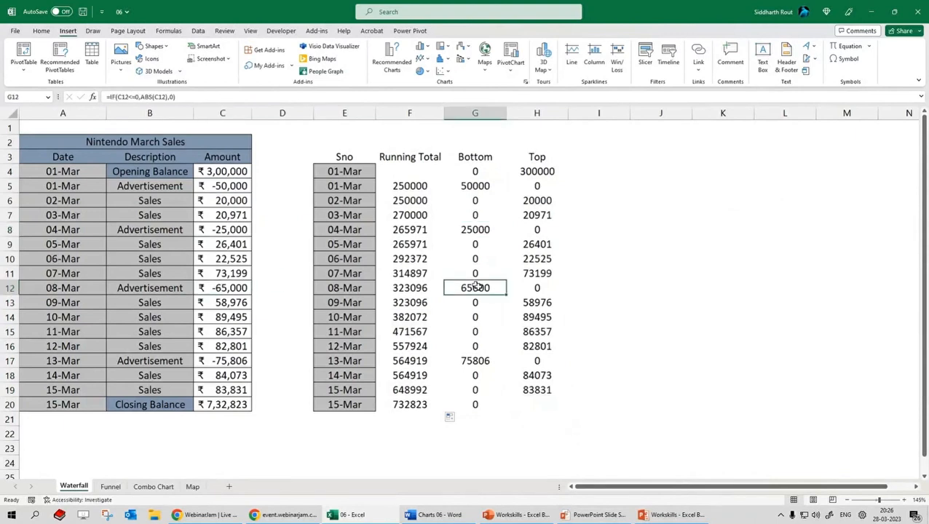
Review the Amount, Top and Bottom columns from row 4 to row 20 and save the workbook
{"action": "left_click_drag", "start_coordinate": [222, 171], "coordinate": [222, 406]}
{"action": "left_click_drag", "start_coordinate": [536, 172], "coordinate": [536, 405]}
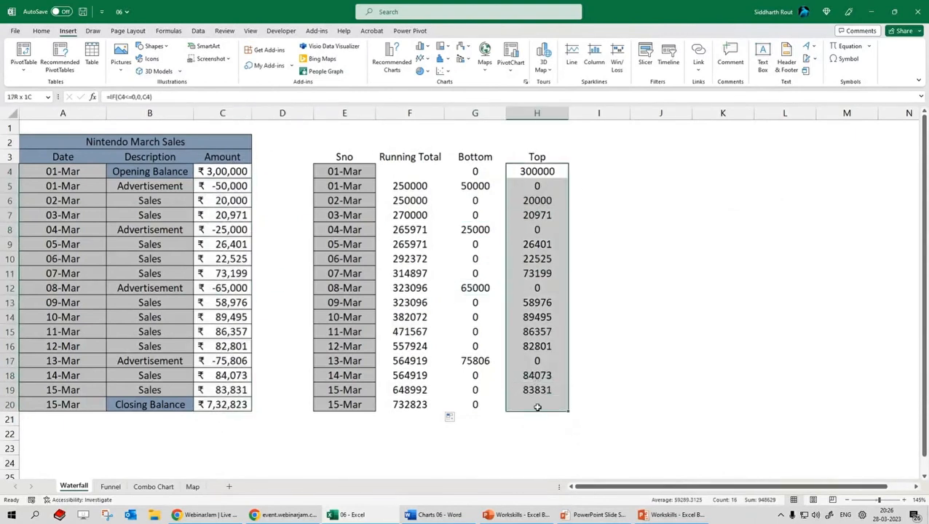
{"action": "left_click_drag", "start_coordinate": [475, 171], "coordinate": [475, 218]}
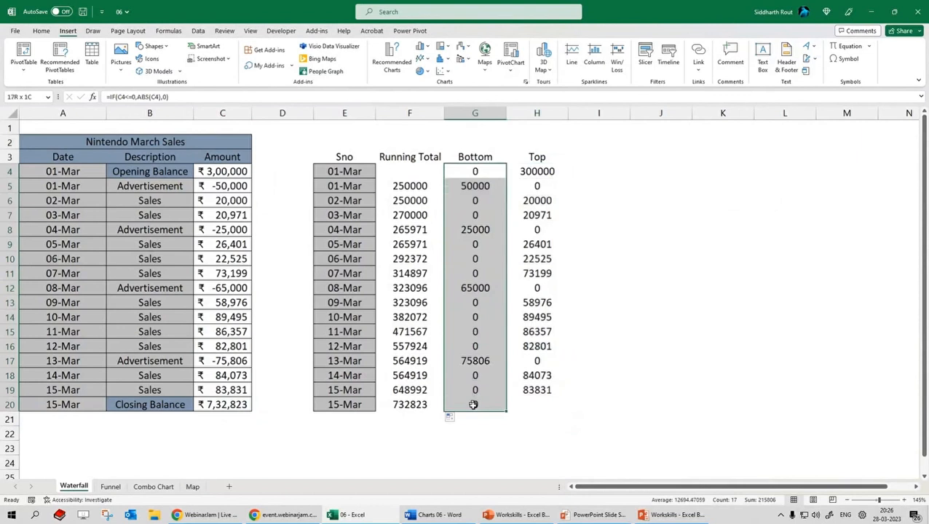
{"action": "key", "text": "ctrl+s"}
{"action": "key", "text": "Right"}
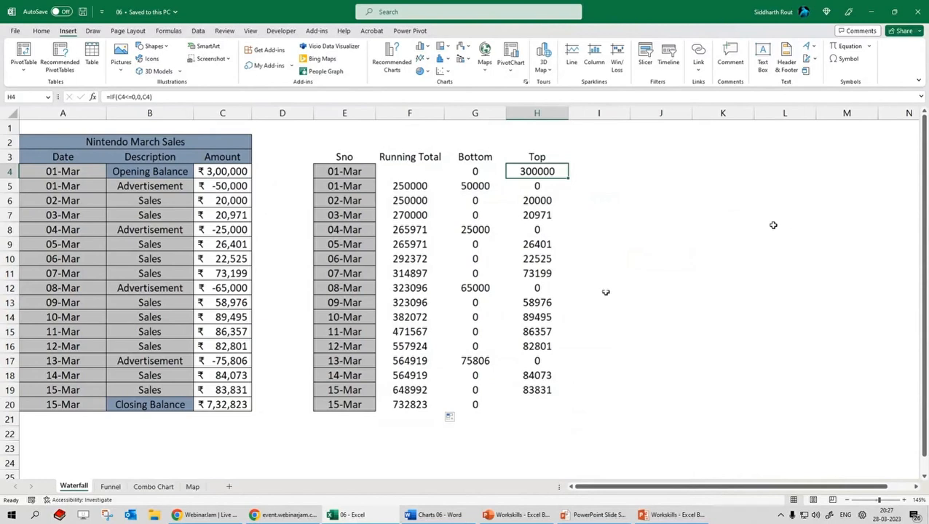
Insert a stacked column chart from E3:H20 and place it beside the Top column, clear of the helper table
{"action": "left_click_drag", "start_coordinate": [334, 157], "coordinate": [531, 406]}
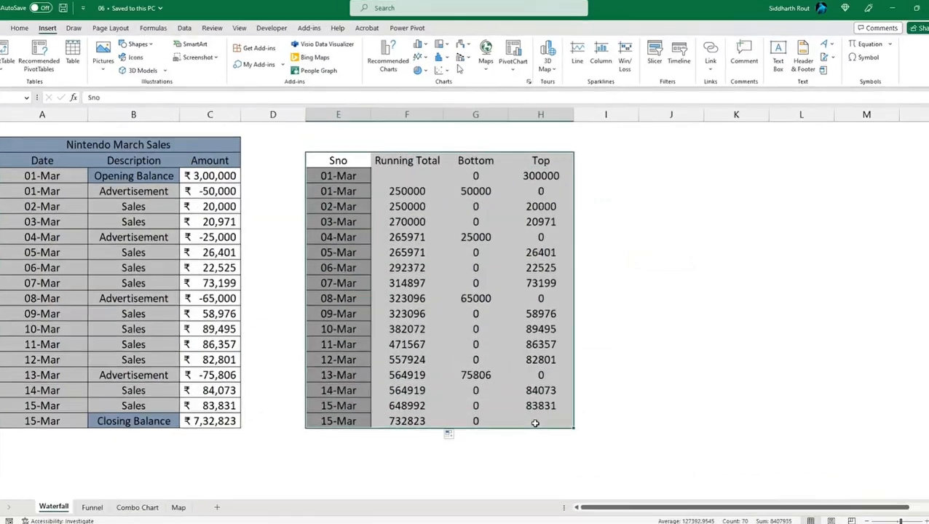
{"action": "left_click", "coordinate": [427, 47]}
{"action": "left_click", "coordinate": [451, 78]}
{"action": "left_click_drag", "start_coordinate": [345, 240], "coordinate": [750, 195]}
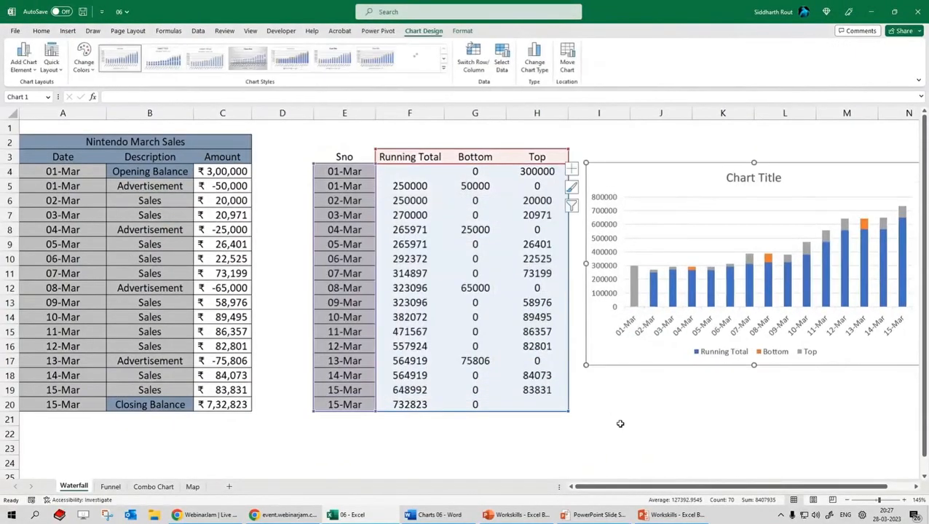
{"action": "left_click", "coordinate": [916, 487]}
{"action": "left_click", "coordinate": [917, 487]}
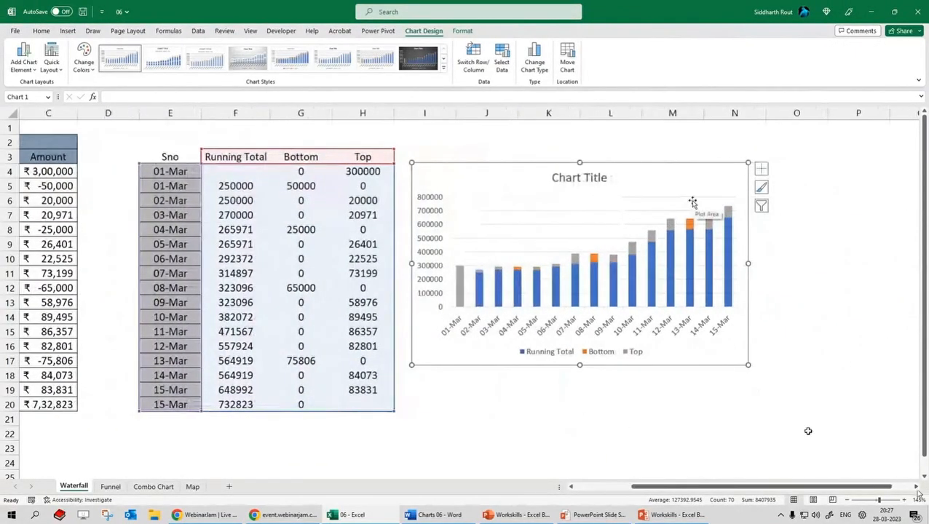
Remove the fill from the Running Total series so only the Bottom and Top segments show
{"action": "left_click", "coordinate": [612, 277]}
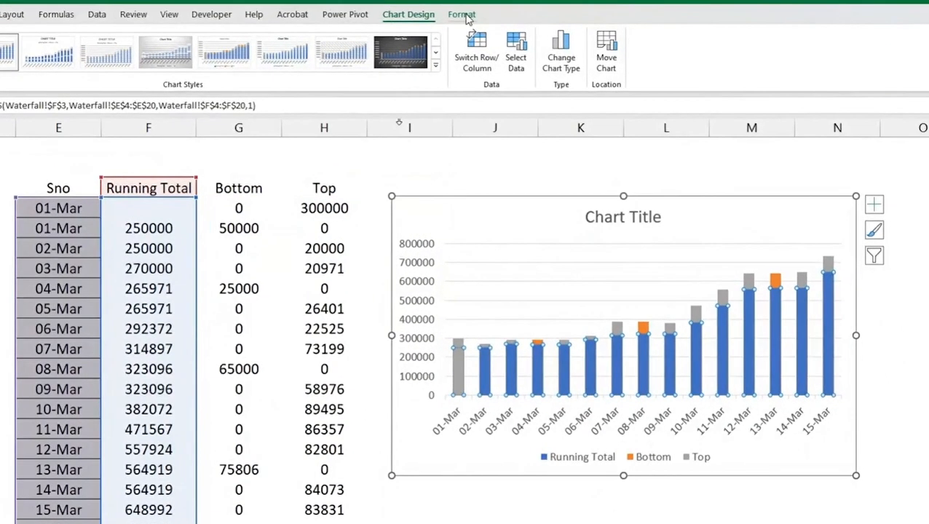
{"action": "left_click", "coordinate": [462, 30]}
{"action": "left_click", "coordinate": [384, 46]}
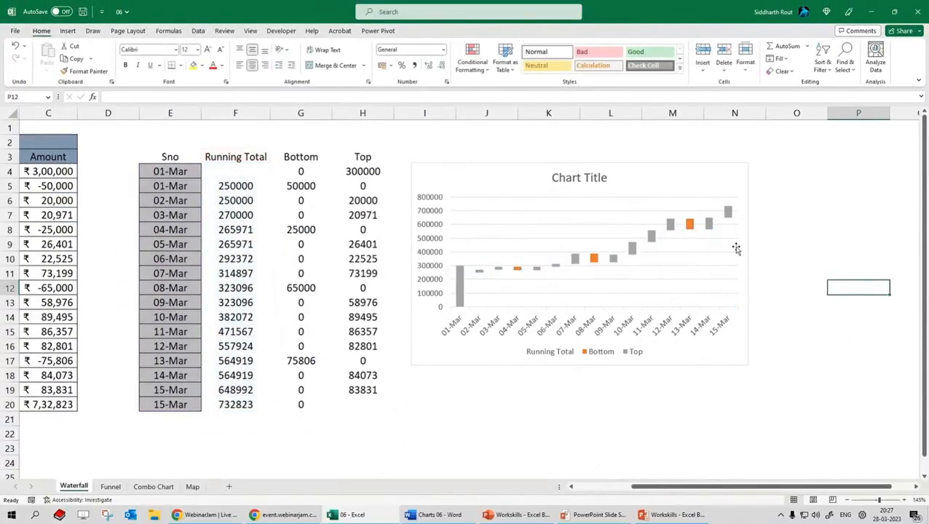
Examine the repeated first and last dates in the Sno column against the 01-Mar and 15-Mar columns of the chart
{"action": "mouse_move", "coordinate": [687, 294]}
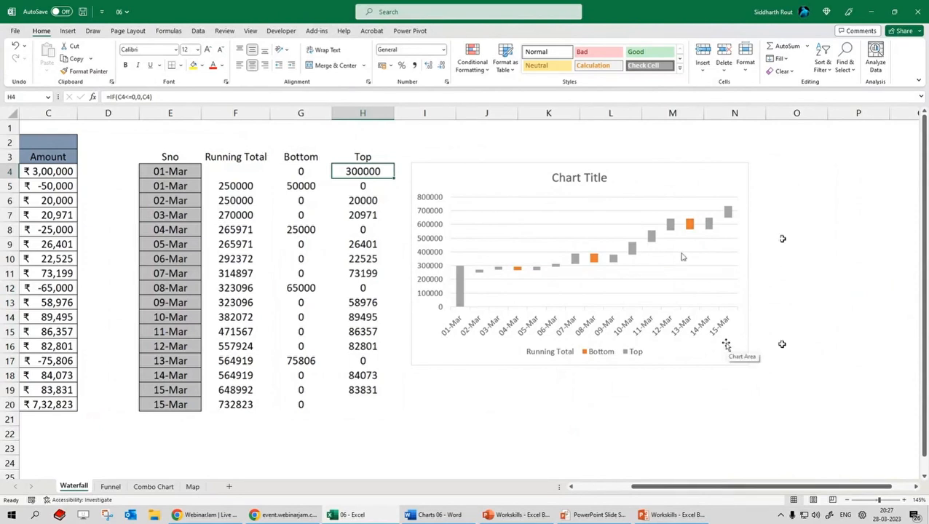
{"action": "left_click_drag", "start_coordinate": [170, 171], "coordinate": [169, 404]}
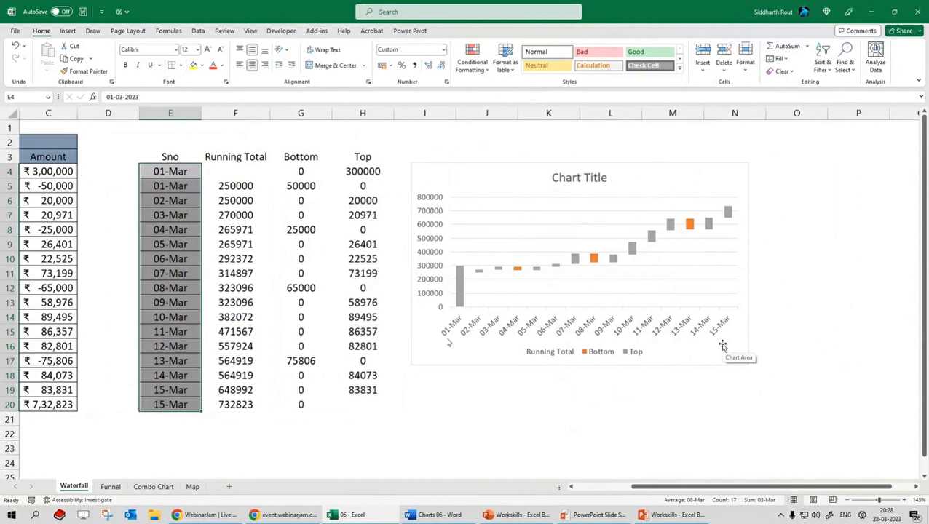
{"action": "left_click_drag", "start_coordinate": [176, 164], "coordinate": [177, 172]}
{"action": "left_click", "coordinate": [174, 185]}
{"action": "left_click_drag", "start_coordinate": [171, 394], "coordinate": [170, 404]}
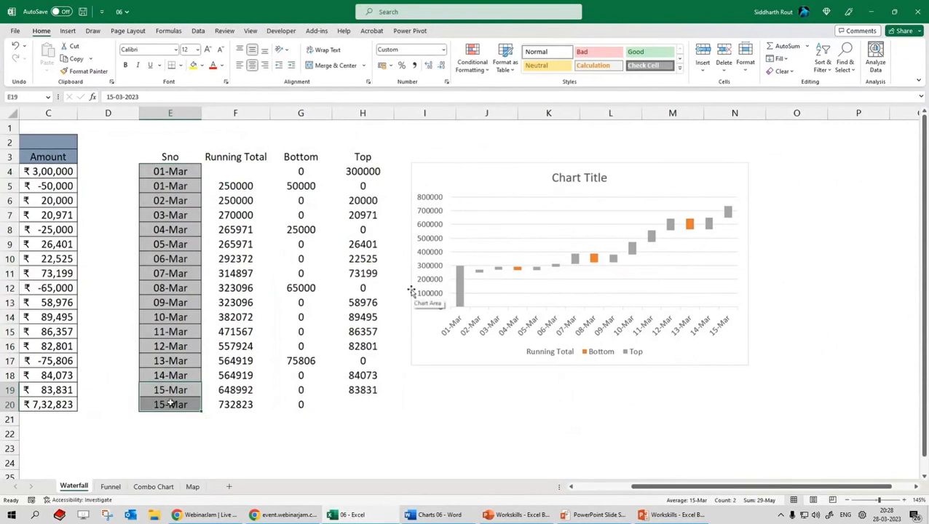
{"action": "mouse_move", "coordinate": [460, 272]}
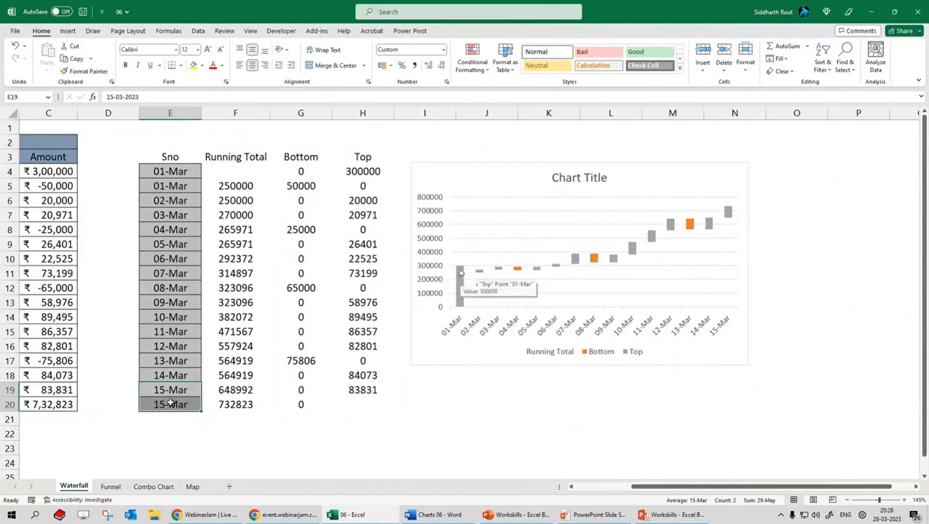
{"action": "mouse_move", "coordinate": [728, 217]}
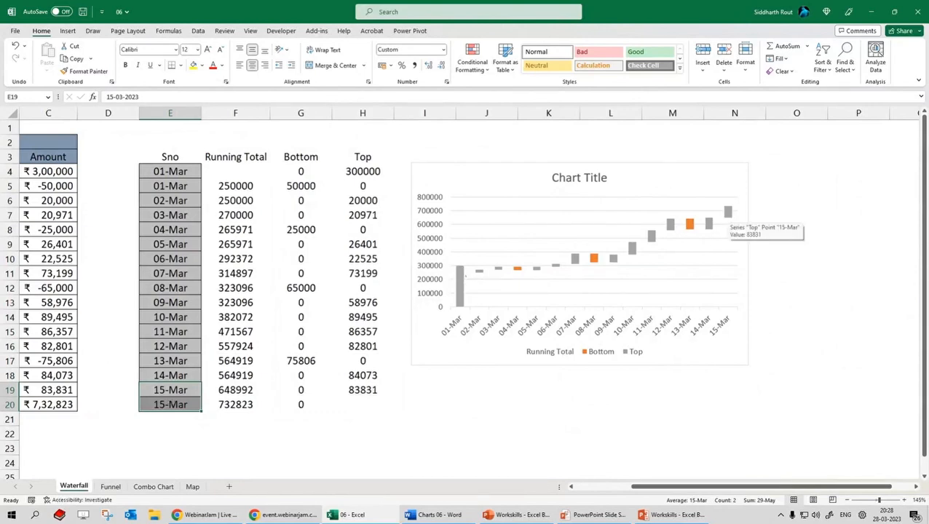
{"action": "mouse_move", "coordinate": [730, 233]}
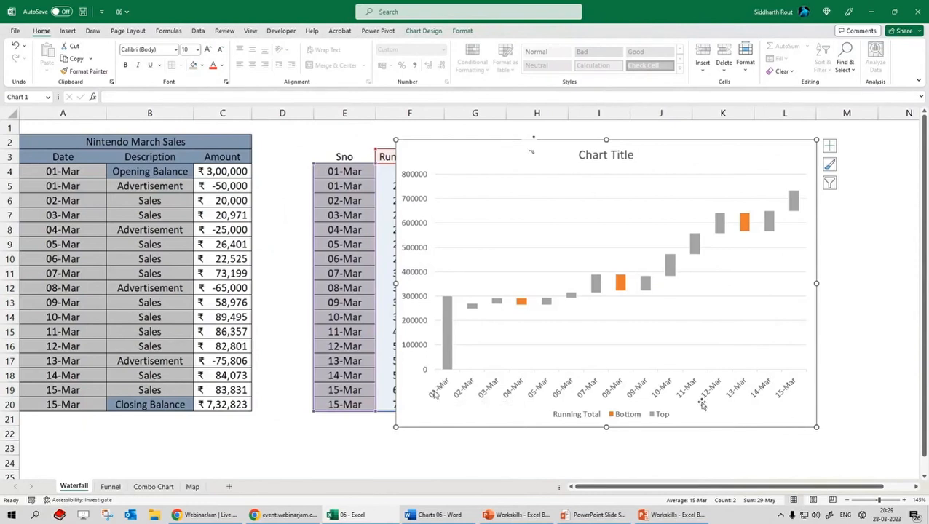
Move the chart clear of the helper table and change the opening Sno date in E4 to 28-02-2023
{"action": "left_click", "coordinate": [342, 172]}
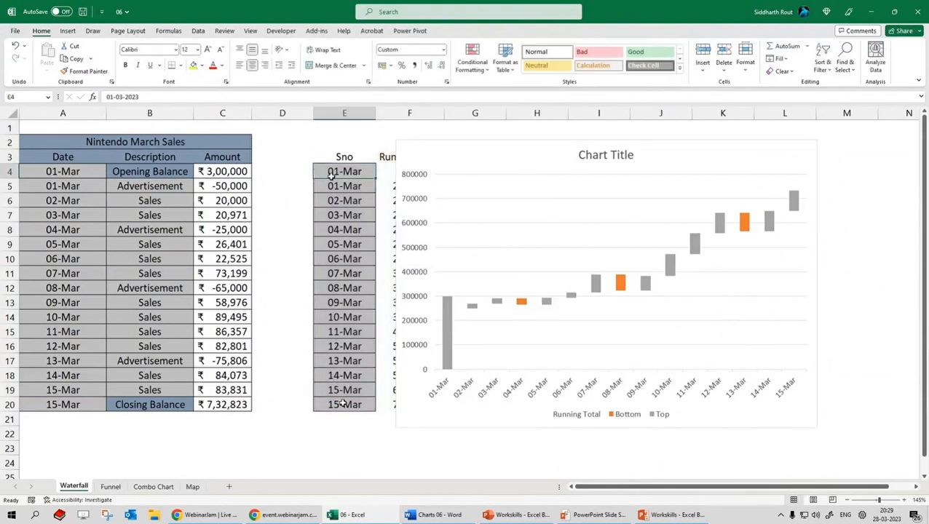
{"action": "left_click_drag", "start_coordinate": [472, 143], "coordinate": [639, 147]}
{"action": "left_click_drag", "start_coordinate": [346, 171], "coordinate": [529, 168]}
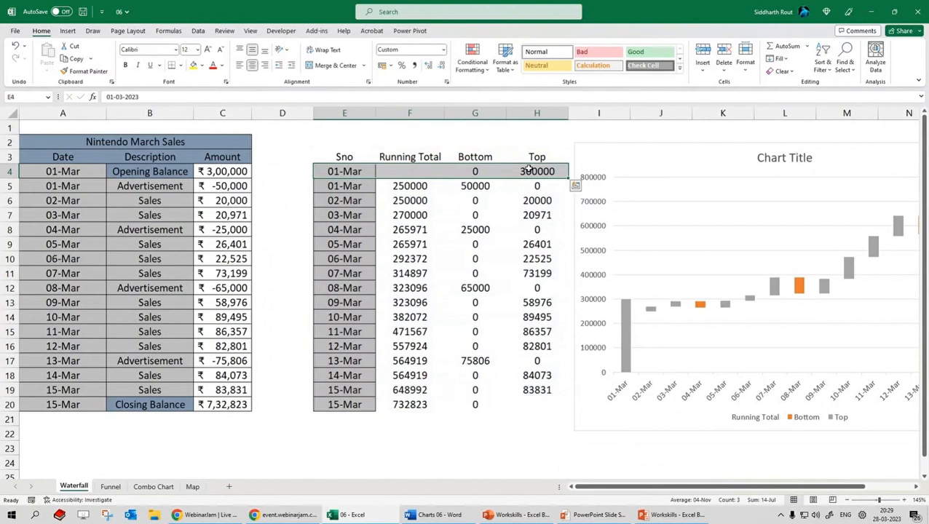
{"action": "left_click", "coordinate": [346, 171]}
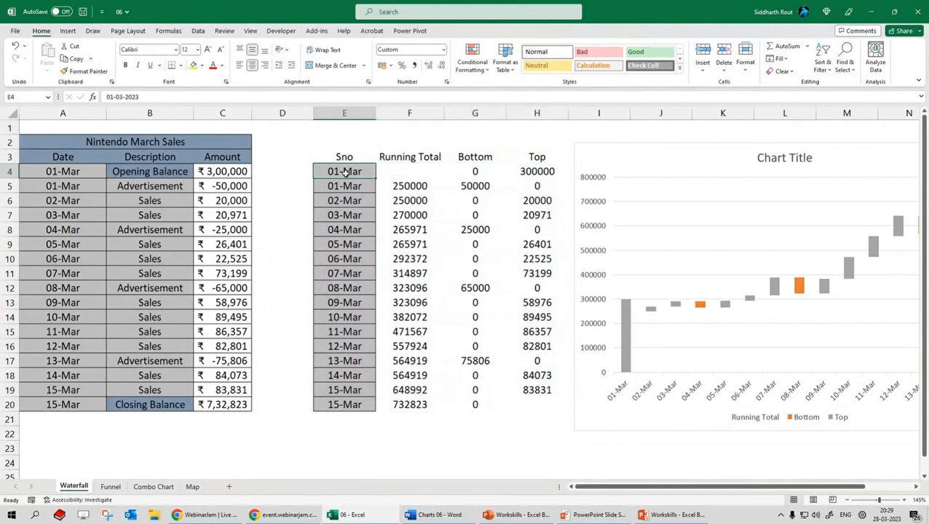
{"action": "left_click", "coordinate": [106, 97]}
{"action": "type", "text": "28"}
{"action": "type", "text": "2023"}
{"action": "key", "text": "Return"}
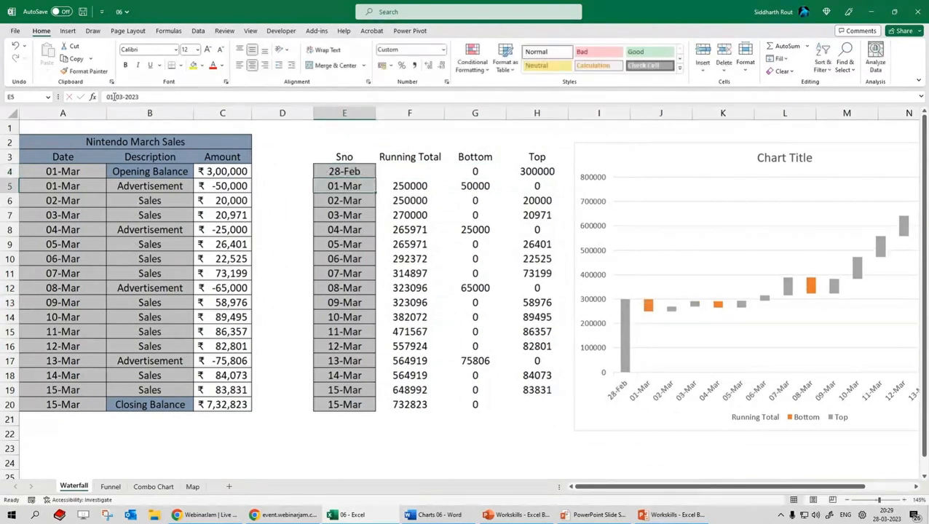
Change the closing Sno date in E20 to 16-03-2023 and move the chart back over the helper columns
{"action": "left_click", "coordinate": [347, 404]}
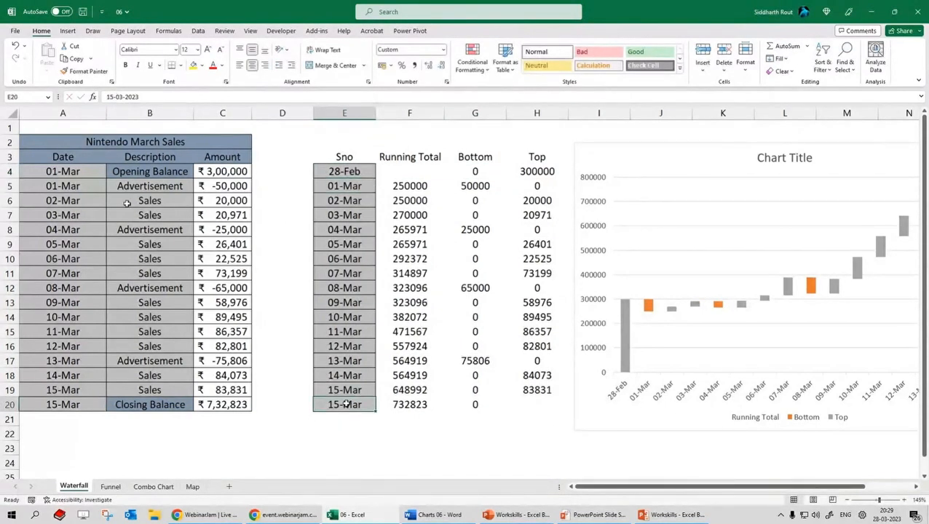
{"action": "left_click", "coordinate": [114, 99]}
{"action": "key", "text": "Return"}
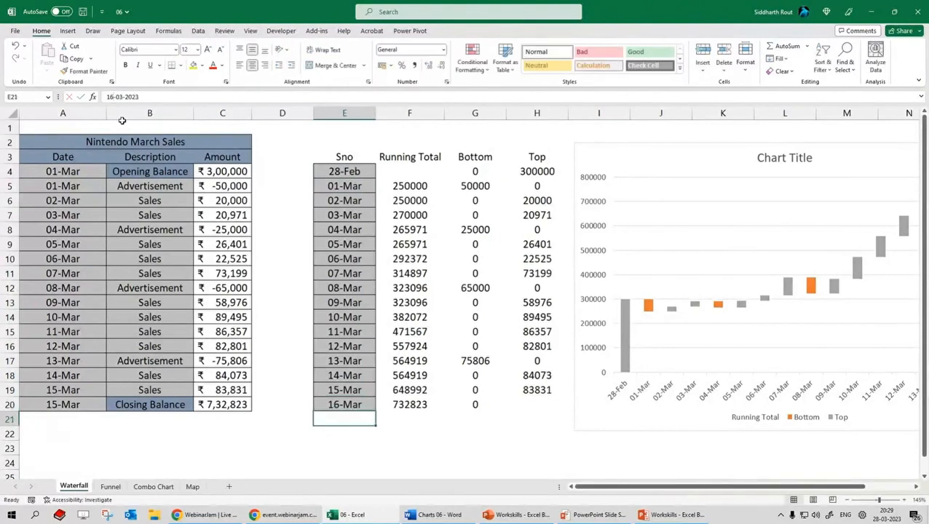
{"action": "left_click_drag", "start_coordinate": [671, 150], "coordinate": [519, 138]}
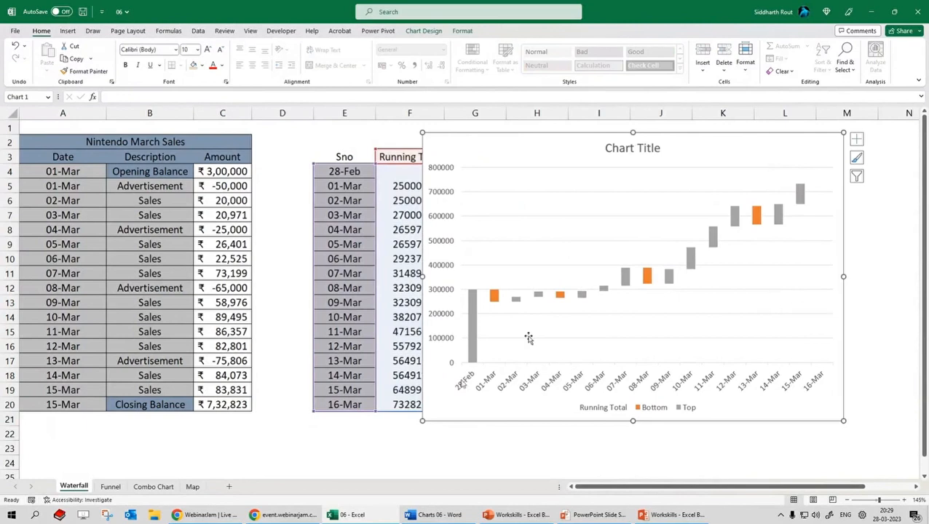
Save the workbook and examine the 28-Feb column and the unfilled Running Total column for 16-Mar in the chart
{"action": "left_click", "coordinate": [818, 272]}
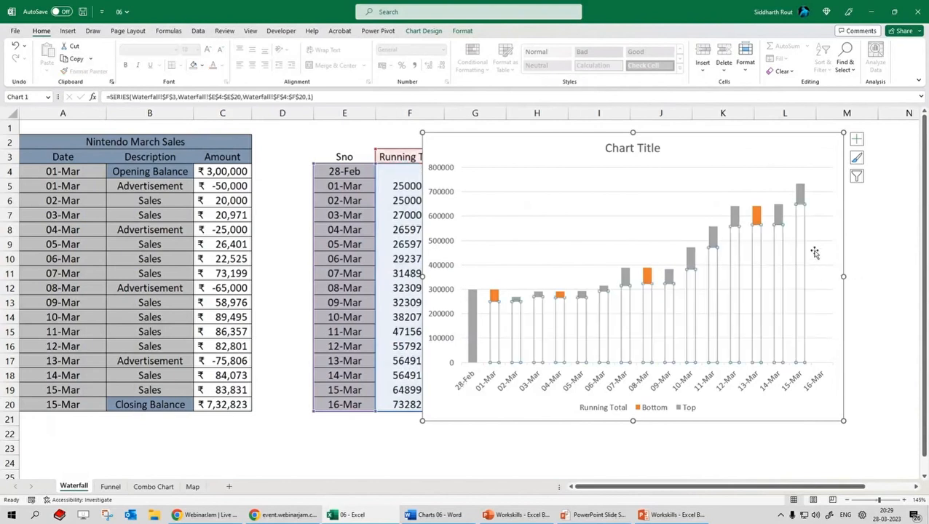
{"action": "left_click", "coordinate": [818, 259]}
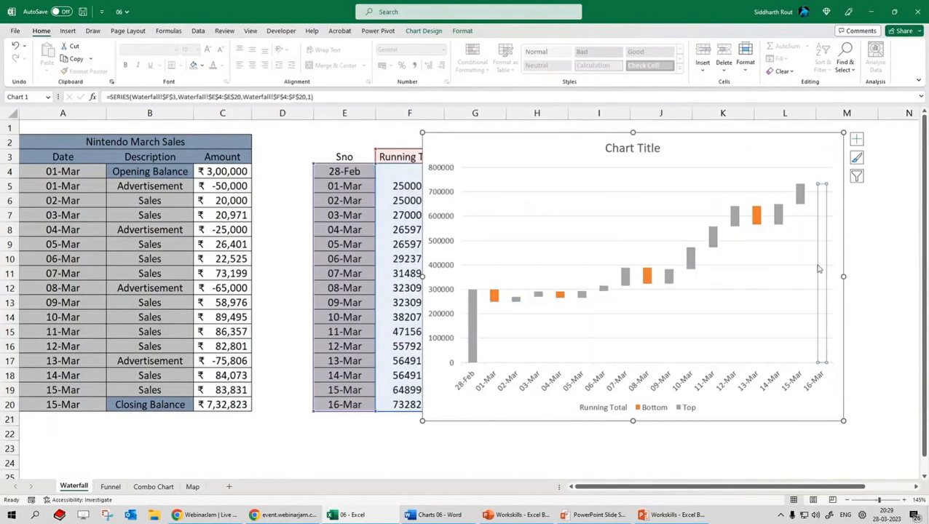
{"action": "key", "text": "ctrl+s"}
{"action": "left_click", "coordinate": [473, 313]}
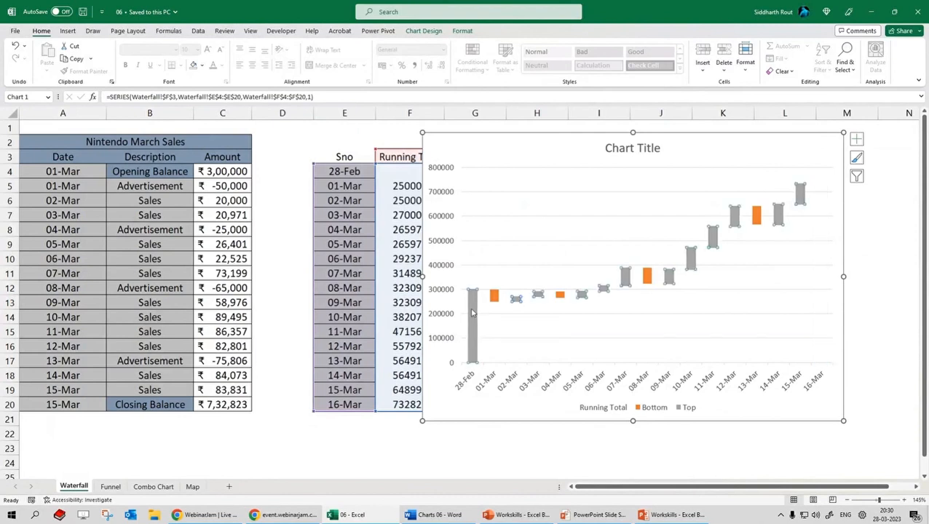
{"action": "left_click", "coordinate": [823, 259]}
{"action": "left_click", "coordinate": [824, 258]}
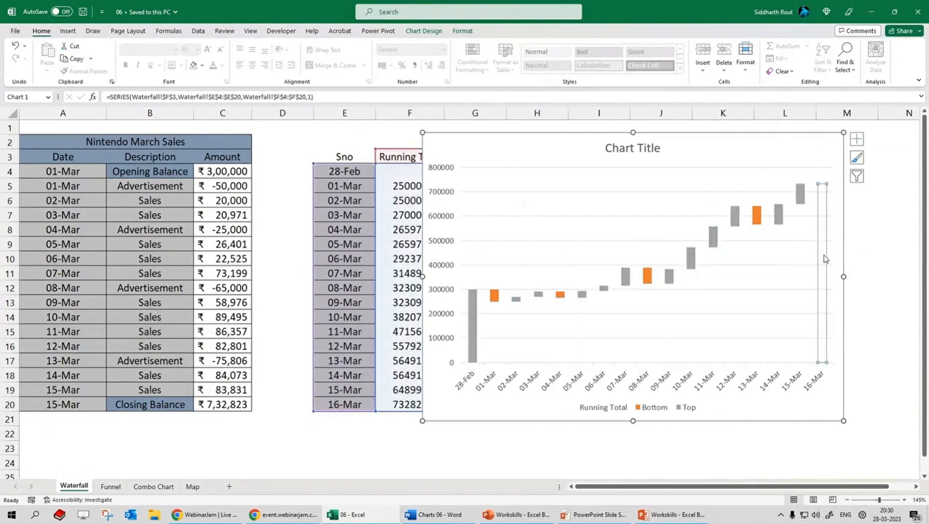
Select only the 28-Feb column of the Top series and fill it with dark blue
{"action": "left_click", "coordinate": [472, 309]}
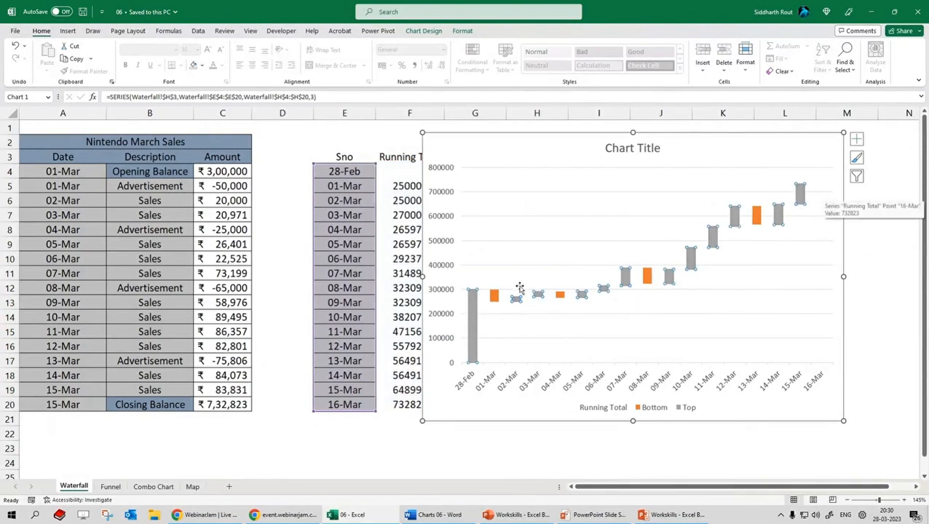
{"action": "left_click", "coordinate": [472, 318]}
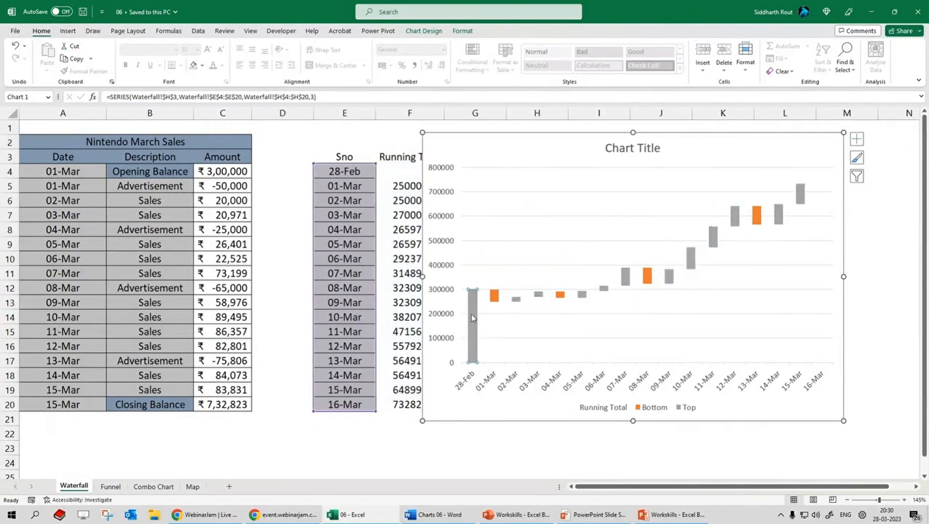
{"action": "left_click", "coordinate": [462, 31]}
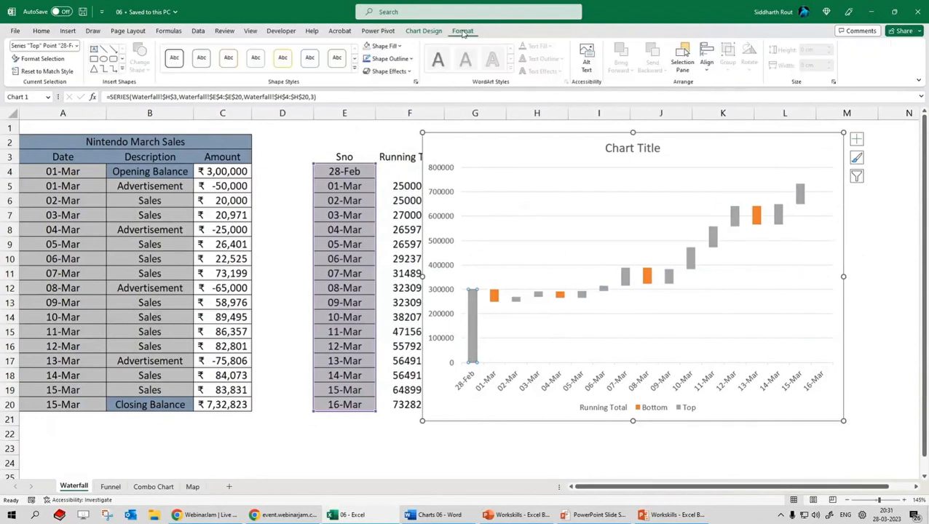
{"action": "left_click", "coordinate": [398, 46]}
{"action": "left_click", "coordinate": [432, 151]}
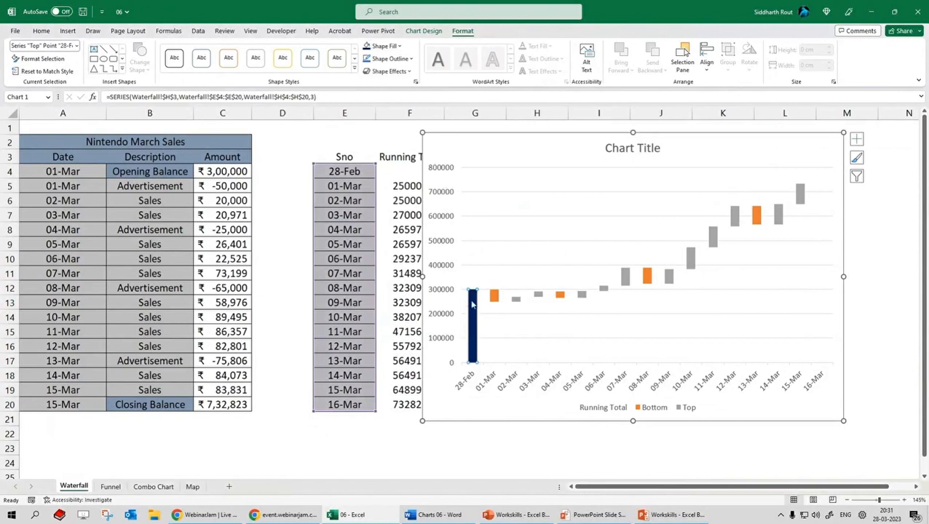
Fill only the 16-Mar column of the Running Total series with dark blue
{"action": "left_click", "coordinate": [815, 249]}
{"action": "left_click", "coordinate": [821, 258]}
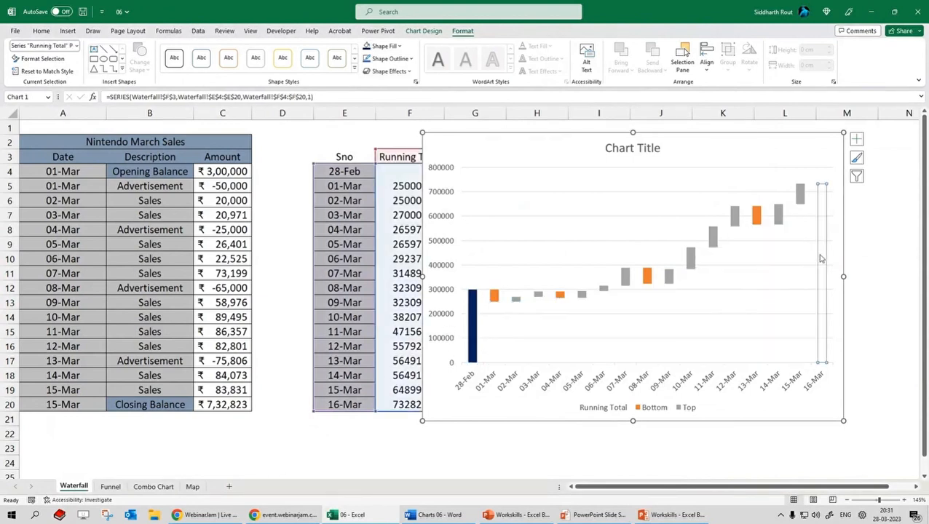
{"action": "left_click", "coordinate": [399, 46]}
{"action": "left_click", "coordinate": [432, 150]}
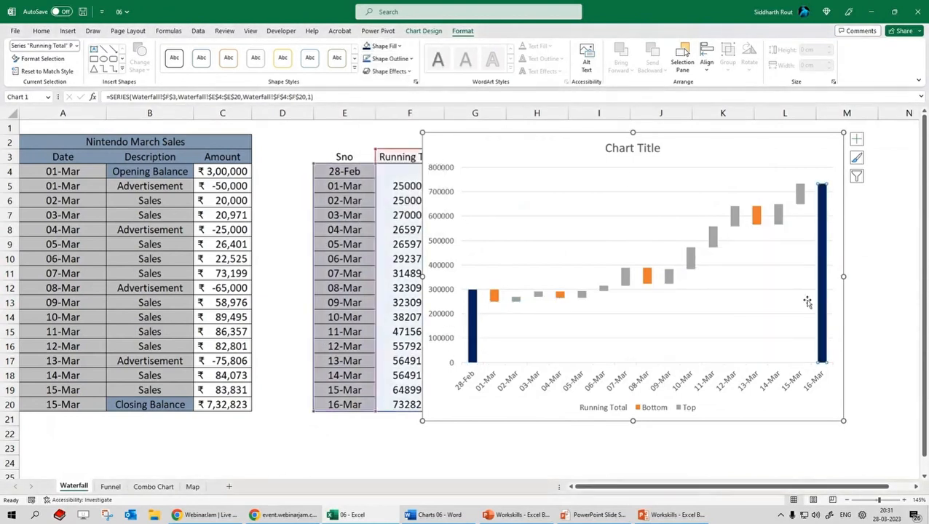
Fill the whole Bottom series with red
{"action": "left_click", "coordinate": [494, 296]}
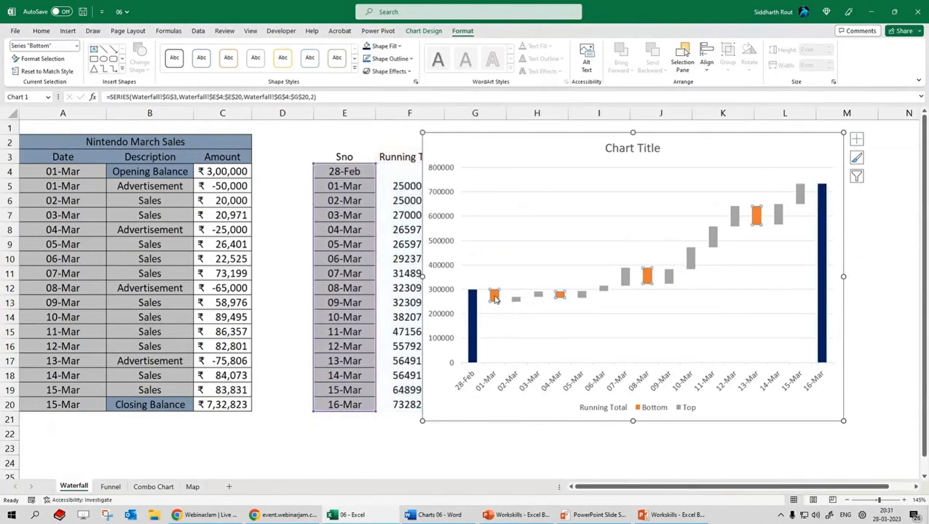
{"action": "left_click", "coordinate": [398, 46]}
{"action": "left_click", "coordinate": [374, 152]}
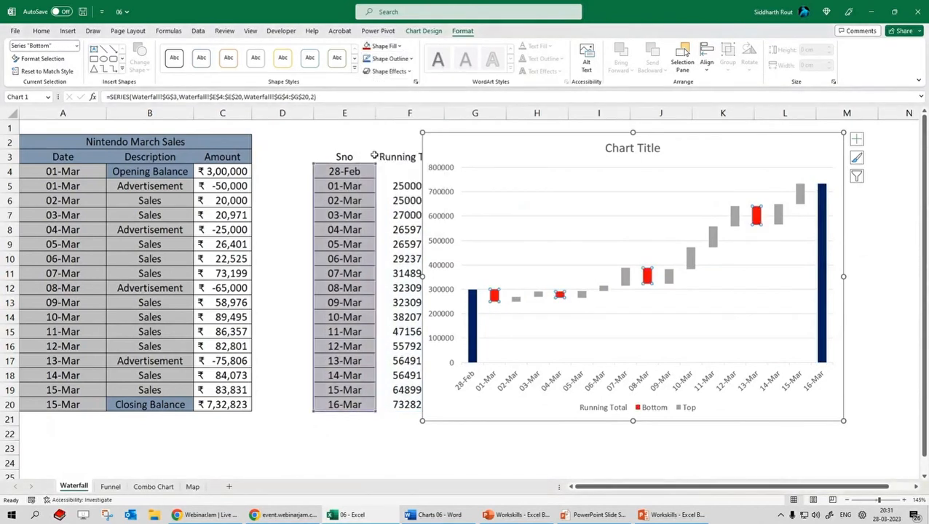
Fill the whole Top series with a dark green theme colour
{"action": "left_click", "coordinate": [626, 279]}
{"action": "left_click", "coordinate": [398, 46]}
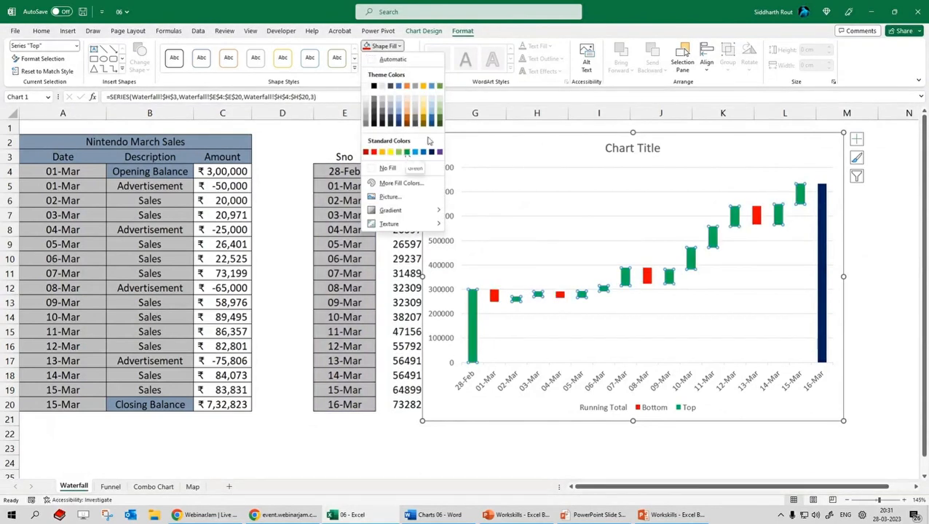
{"action": "left_click", "coordinate": [561, 326]}
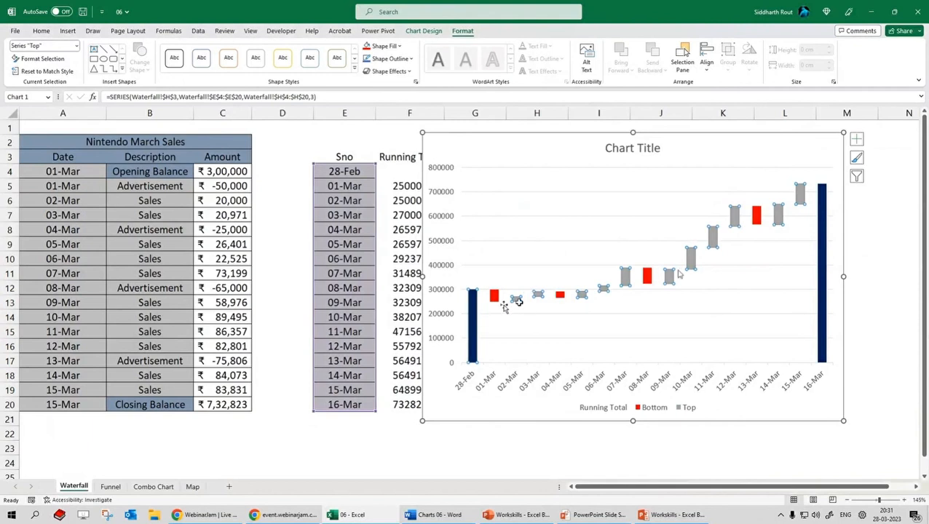
{"action": "left_click", "coordinate": [398, 46]}
{"action": "left_click", "coordinate": [439, 124]}
Recolour just the 28-Feb opening column dark blue to match the 16-Mar closing column
{"action": "left_click", "coordinate": [473, 321]}
{"action": "left_click", "coordinate": [398, 46]}
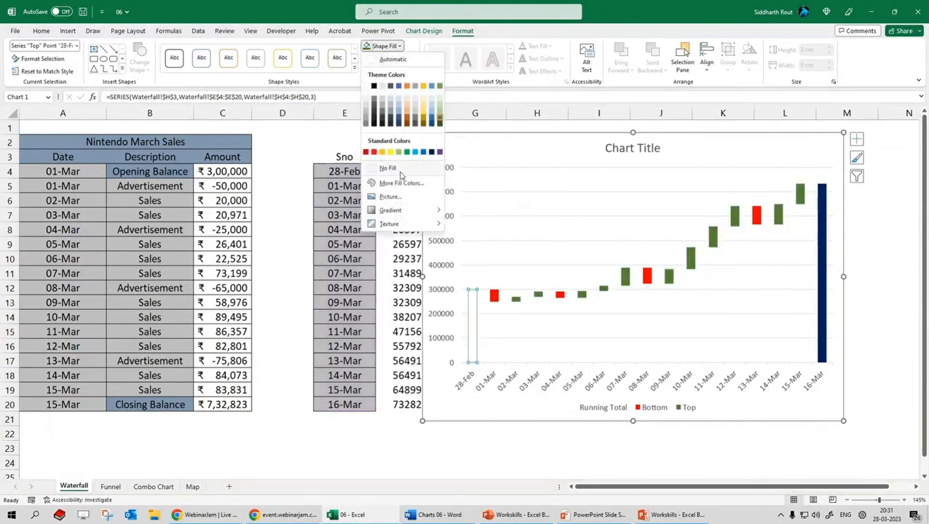
{"action": "left_click", "coordinate": [432, 150]}
{"action": "left_click", "coordinate": [868, 318]}
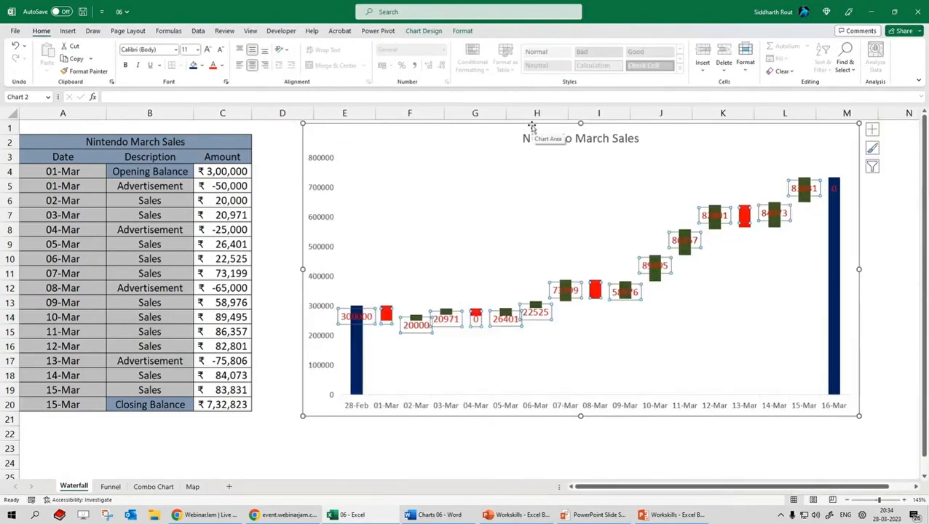
Shrink the Nintendo March Sales chart so it sits beside the Top column, clear of the helper table
{"action": "left_click", "coordinate": [411, 437]}
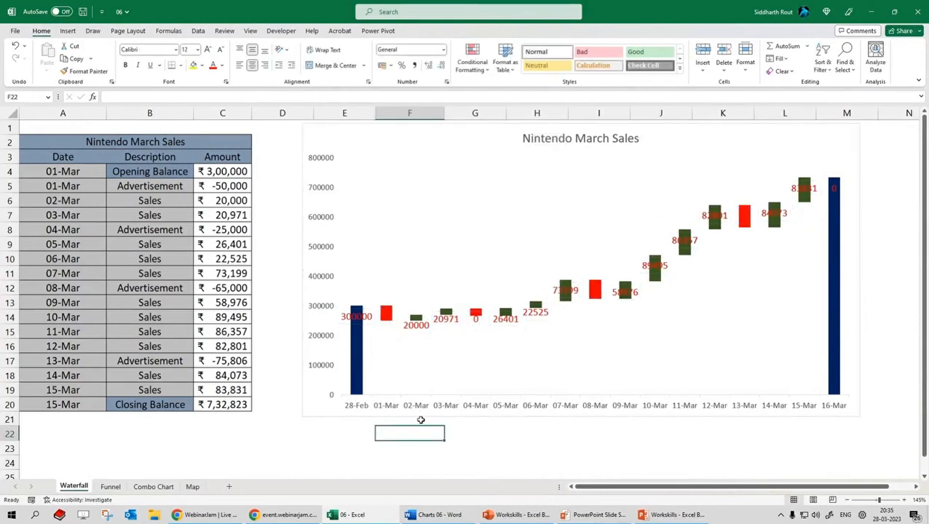
{"action": "left_click", "coordinate": [306, 128]}
{"action": "left_click_drag", "start_coordinate": [302, 125], "coordinate": [595, 150]}
{"action": "left_click_drag", "start_coordinate": [840, 322], "coordinate": [889, 413]}
{"action": "left_click", "coordinate": [626, 457]}
Change the font colour of the chart's data labels to black
{"action": "left_click", "coordinate": [609, 314]}
{"action": "left_click", "coordinate": [221, 65]}
{"action": "left_click", "coordinate": [223, 106]}
{"action": "left_click", "coordinate": [499, 443]}
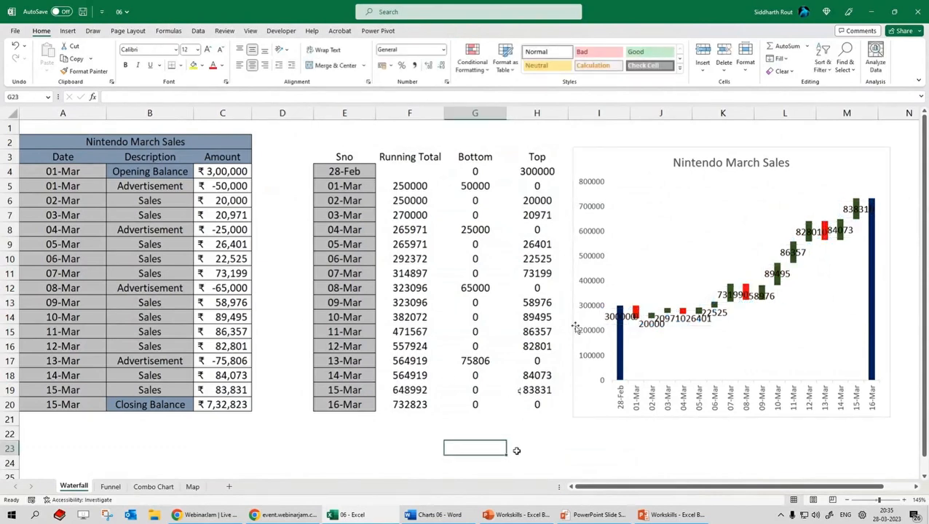
Reduce the font size of the chart's data labels to 5 and save the workbook
{"action": "left_click", "coordinate": [651, 321]}
{"action": "left_click", "coordinate": [219, 51]}
{"action": "left_click", "coordinate": [219, 51]}
{"action": "left_click", "coordinate": [219, 51]}
{"action": "left_click", "coordinate": [219, 51]}
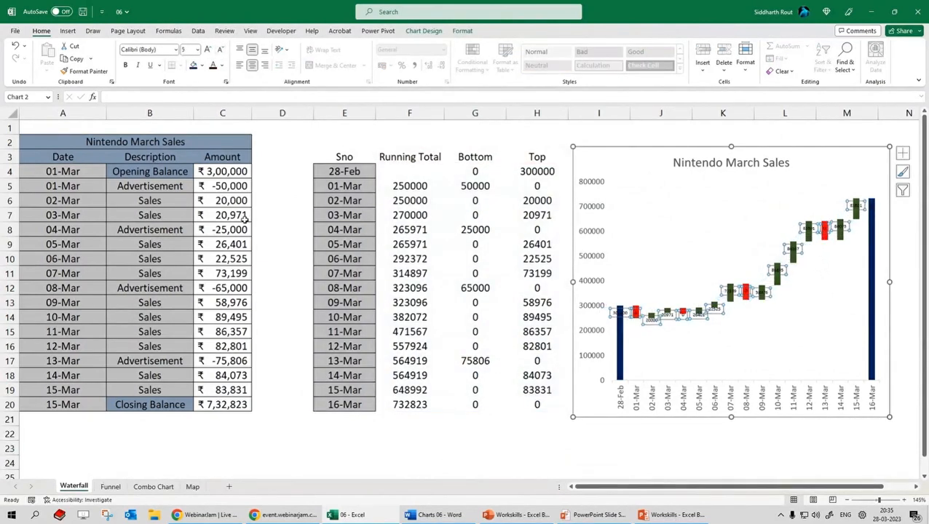
{"action": "left_click", "coordinate": [348, 451]}
{"action": "key", "text": "ctrl+s"}
{"action": "scroll", "coordinate": [312, 371], "scroll_direction": "down", "scroll_amount": 2}
{"action": "scroll", "coordinate": [303, 371], "scroll_direction": "up", "scroll_amount": 2}
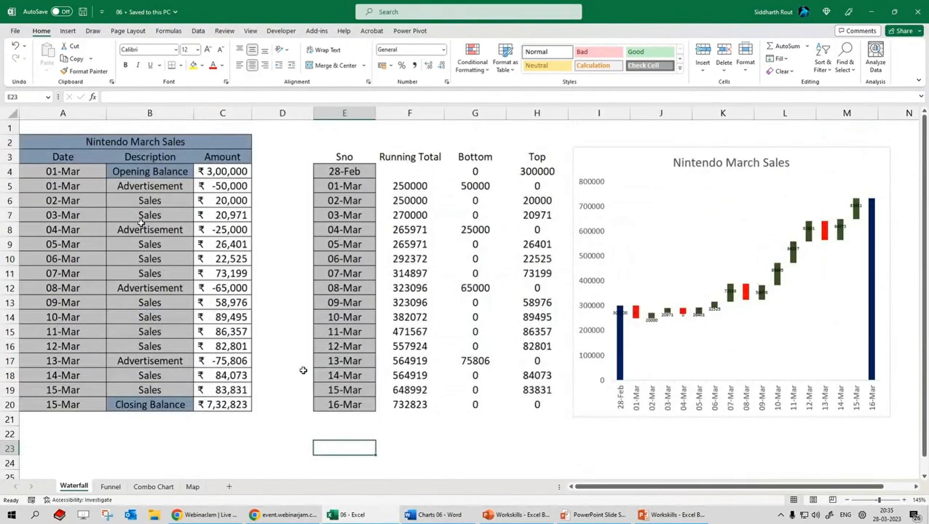
Insert Excel's built-in Waterfall chart from the Date, Description and Amount data in A3:C20
{"action": "left_click_drag", "start_coordinate": [69, 156], "coordinate": [217, 409]}
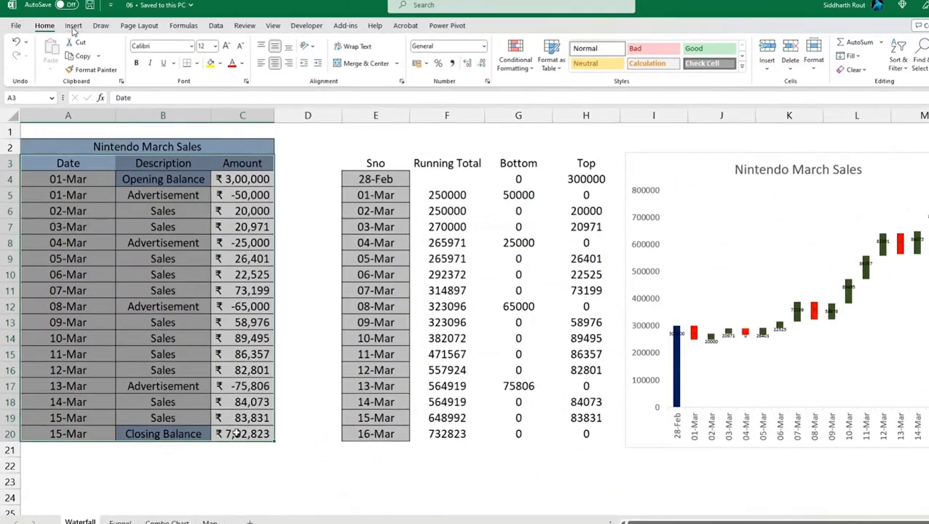
{"action": "left_click", "coordinate": [67, 31]}
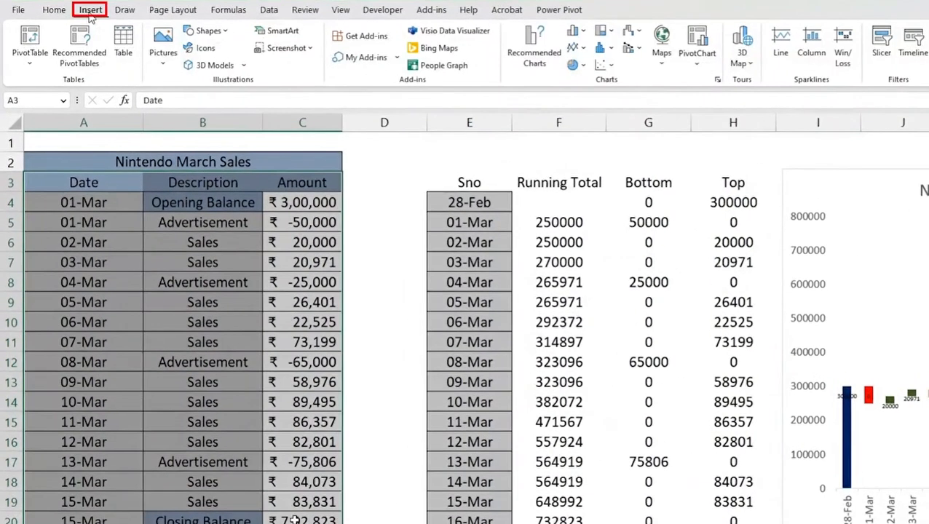
{"action": "left_click", "coordinate": [533, 53]}
{"action": "left_click", "coordinate": [534, 148]}
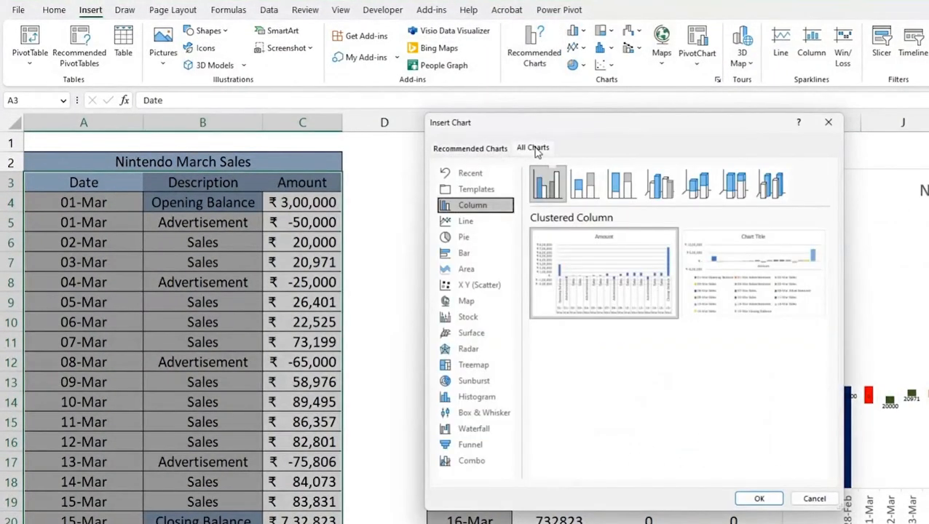
{"action": "left_click", "coordinate": [473, 429]}
{"action": "left_click", "coordinate": [758, 499]}
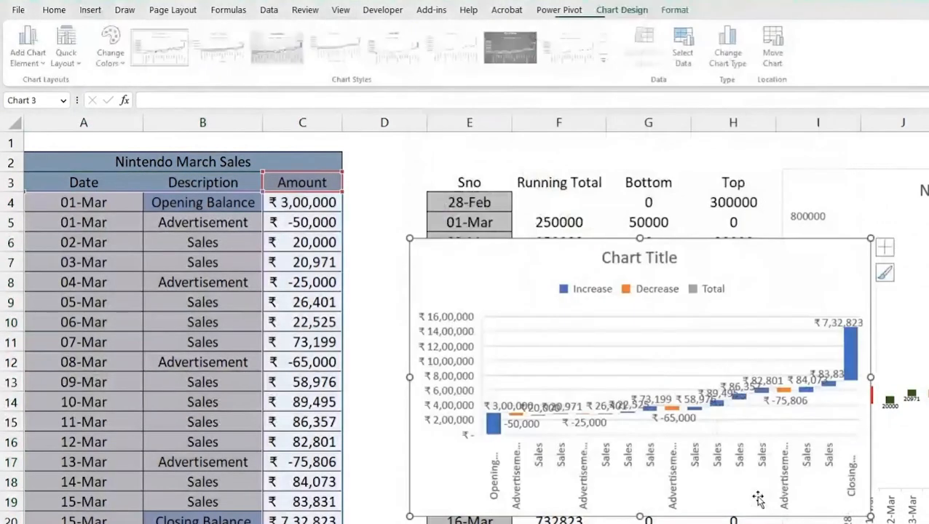
Place the built-in waterfall chart below the Nintendo March Sales chart and enlarge it to span columns D to M
{"action": "scroll", "coordinate": [757, 497], "scroll_direction": "down", "scroll_amount": 4}
{"action": "left_click_drag", "start_coordinate": [380, 238], "coordinate": [634, 455]}
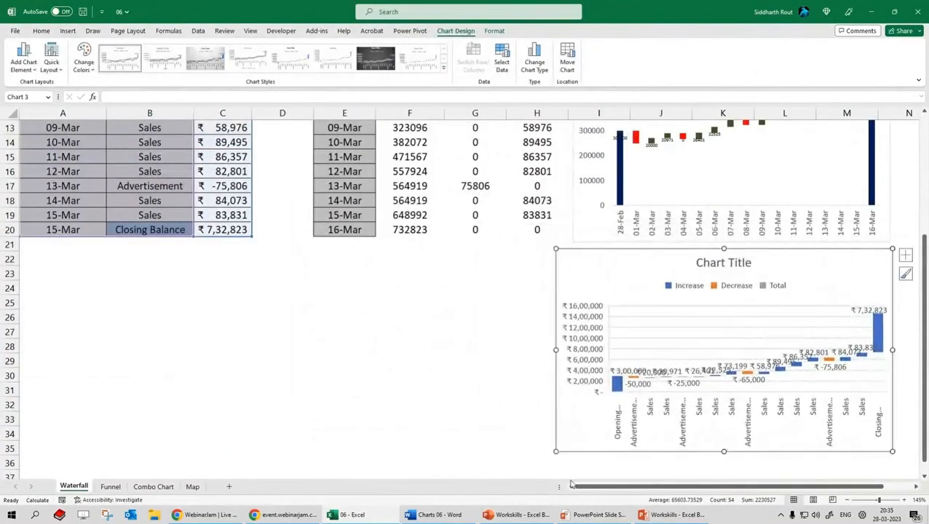
{"action": "left_click_drag", "start_coordinate": [556, 451], "coordinate": [491, 468]}
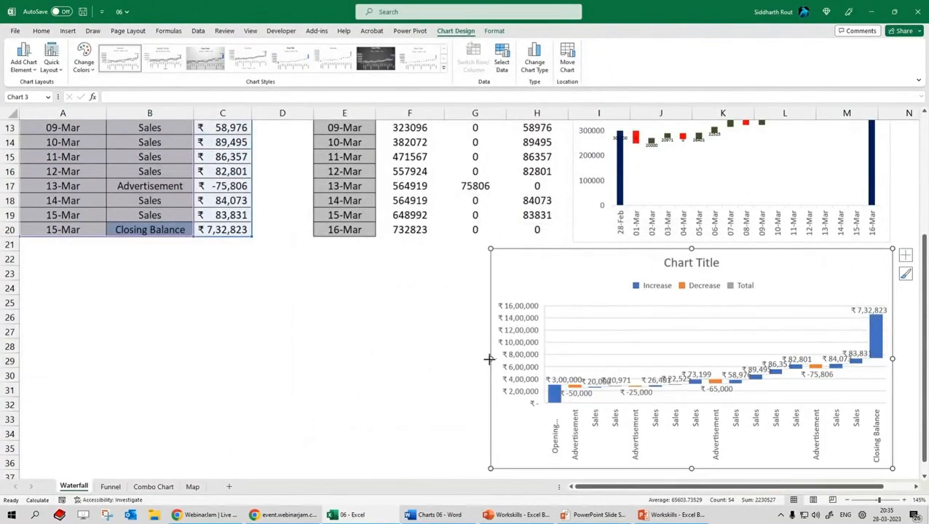
{"action": "left_click_drag", "start_coordinate": [491, 364], "coordinate": [276, 363]}
{"action": "left_click", "coordinate": [242, 372]}
{"action": "scroll", "coordinate": [356, 408], "scroll_direction": "up", "scroll_amount": 4}
{"action": "scroll", "coordinate": [357, 407], "scroll_direction": "down", "scroll_amount": 4}
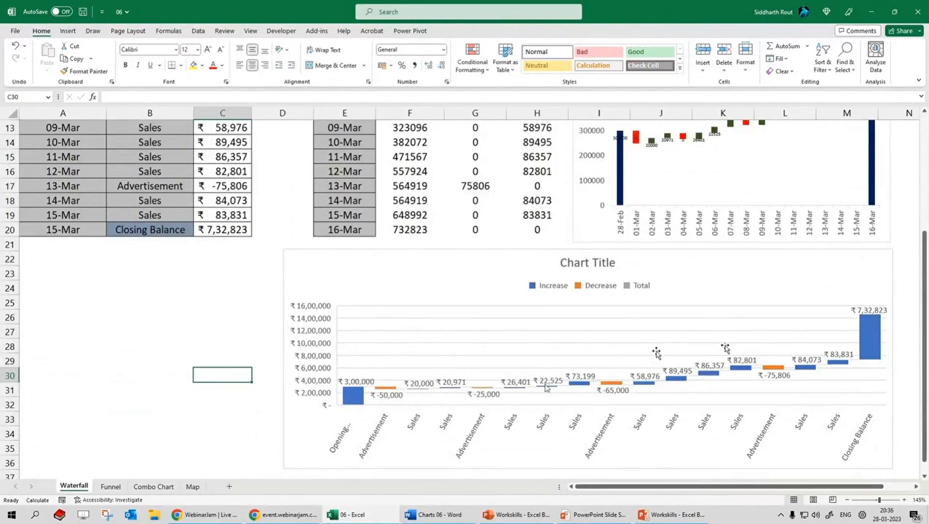
{"action": "left_click", "coordinate": [656, 352]}
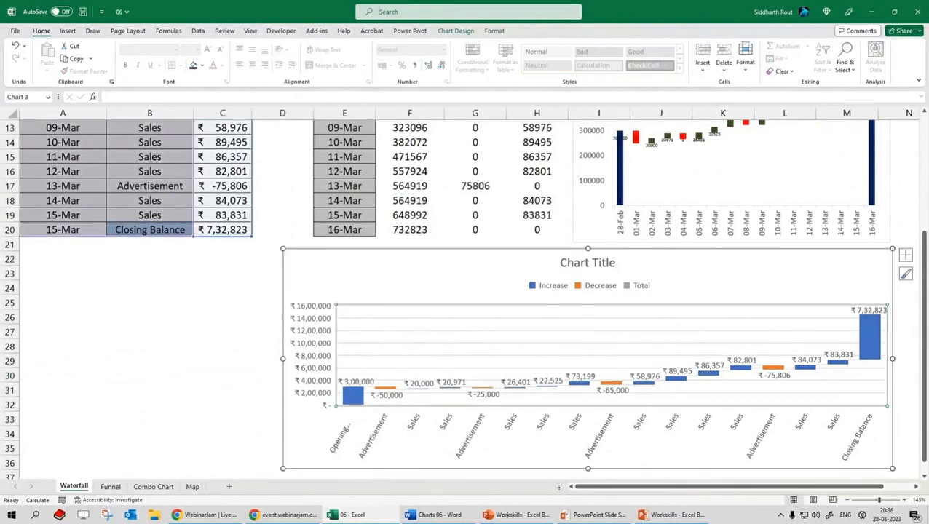
Delete the built-in waterfall chart placed below the Nintendo March Sales chart
{"action": "left_click", "coordinate": [543, 426]}
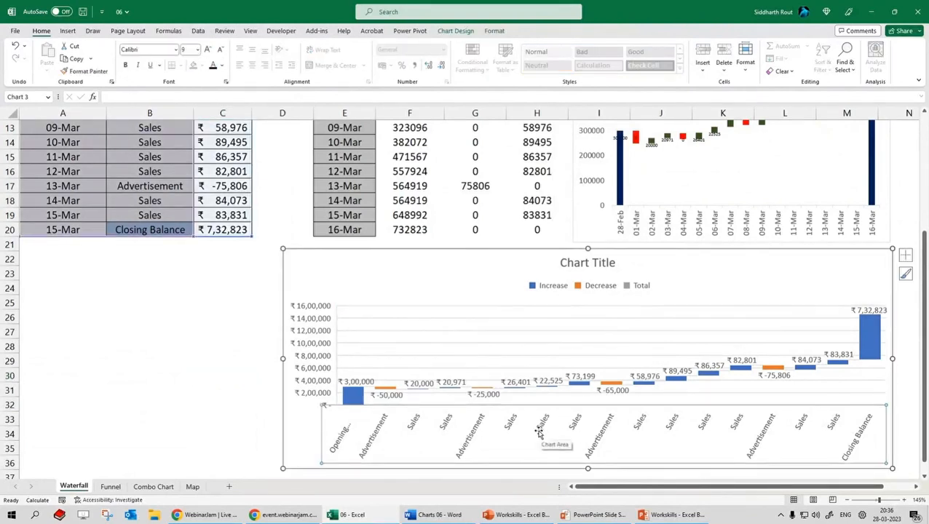
{"action": "scroll", "coordinate": [144, 237], "scroll_direction": "up", "scroll_amount": 4}
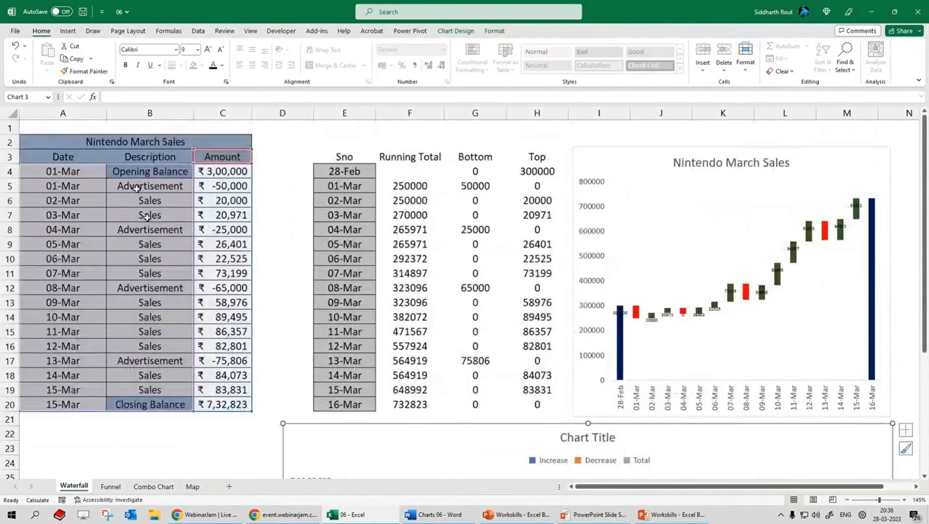
{"action": "scroll", "coordinate": [190, 341], "scroll_direction": "down", "scroll_amount": 5}
{"action": "left_click", "coordinate": [321, 223]}
{"action": "key", "text": "Delete"}
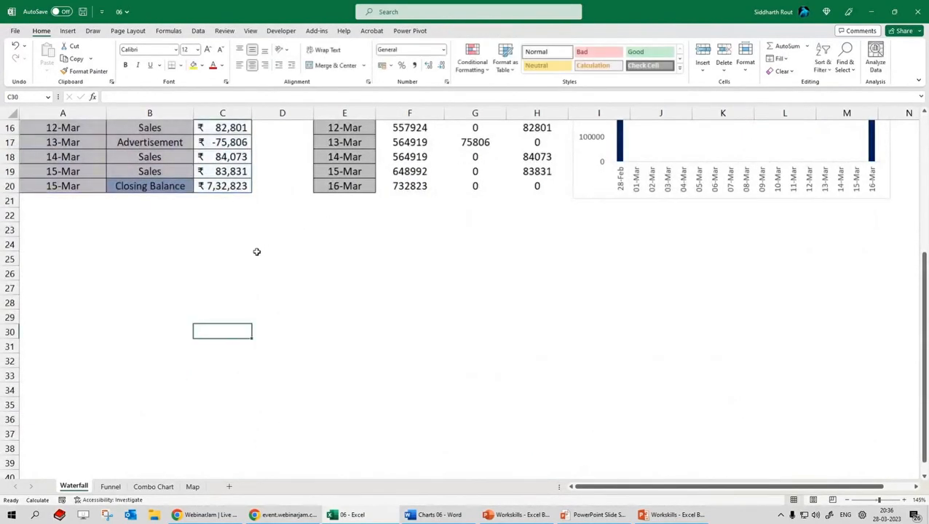
Insert a built-in Waterfall chart from only the Date and Amount columns, A3:A20 and C3:C20
{"action": "scroll", "coordinate": [259, 248], "scroll_direction": "up", "scroll_amount": 5}
{"action": "left_click_drag", "start_coordinate": [64, 158], "coordinate": [73, 405]}
{"action": "left_click_drag", "start_coordinate": [220, 162], "coordinate": [227, 402], "text": "ctrl"}
{"action": "left_click", "coordinate": [67, 31]}
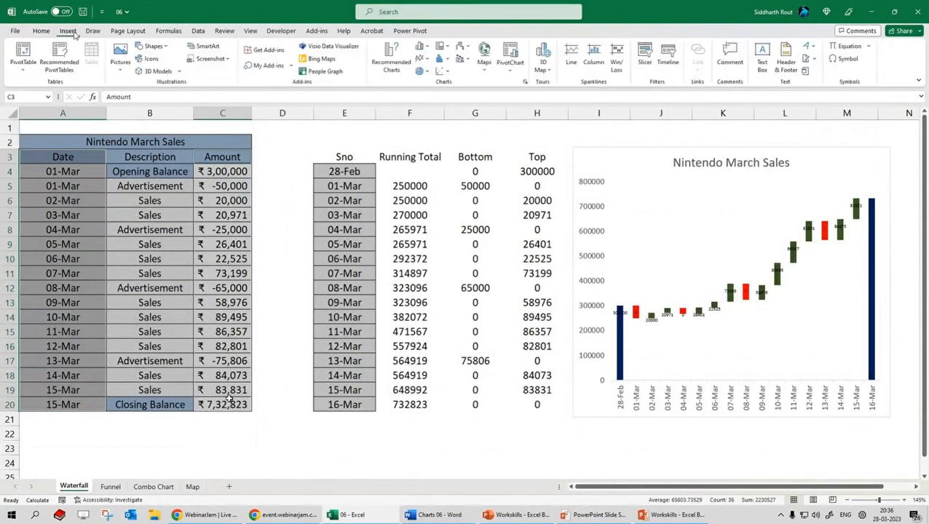
{"action": "left_click", "coordinate": [391, 64]}
{"action": "left_click", "coordinate": [390, 132]}
{"action": "left_click", "coordinate": [348, 336]}
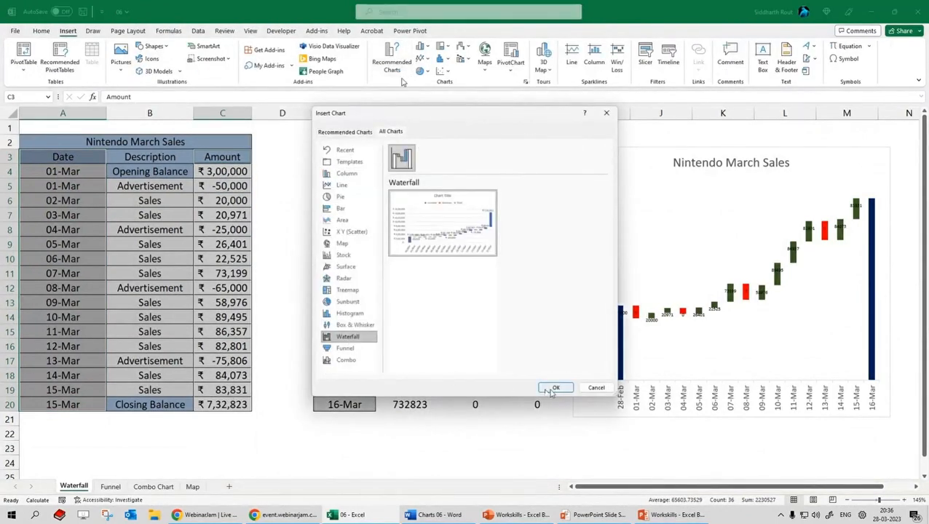
{"action": "left_click", "coordinate": [555, 387]}
Place the new waterfall chart below the Nintendo March Sales chart and enlarge it to span columns F to M
{"action": "scroll", "coordinate": [510, 350], "scroll_direction": "down", "scroll_amount": 3}
{"action": "left_click_drag", "start_coordinate": [303, 268], "coordinate": [129, 340]}
{"action": "left_click", "coordinate": [368, 138]}
{"action": "left_click_drag", "start_coordinate": [779, 406], "coordinate": [881, 449]}
Compare the new waterfall chart's bars with the source data and examine its Increase, Decrease and Total legend entries
{"action": "scroll", "coordinate": [680, 335], "scroll_direction": "down", "scroll_amount": 3}
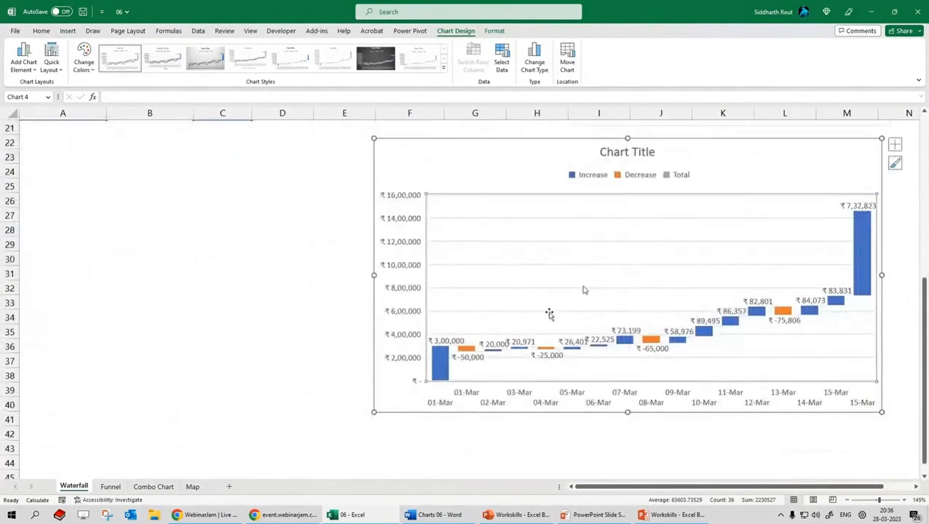
{"action": "scroll", "coordinate": [567, 323], "scroll_direction": "up", "scroll_amount": 6}
{"action": "scroll", "coordinate": [673, 320], "scroll_direction": "down", "scroll_amount": 6}
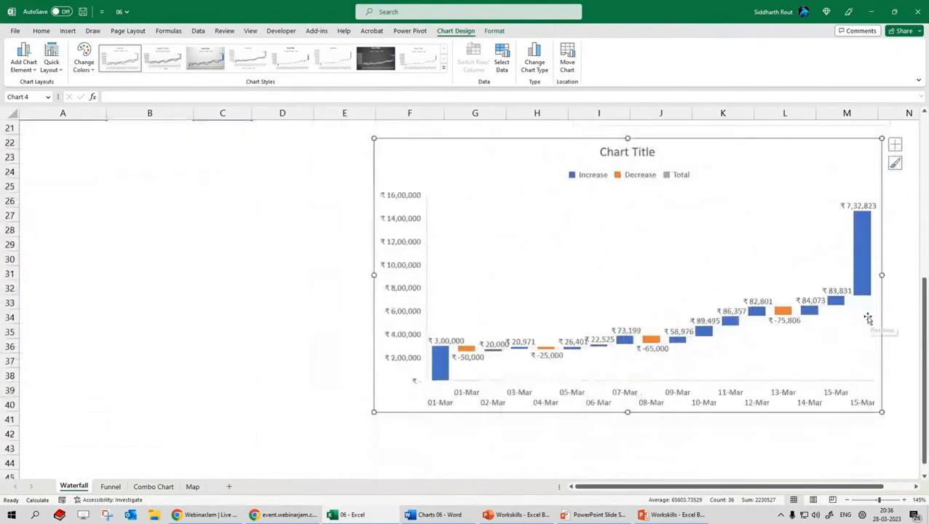
{"action": "scroll", "coordinate": [532, 335], "scroll_direction": "up", "scroll_amount": 4}
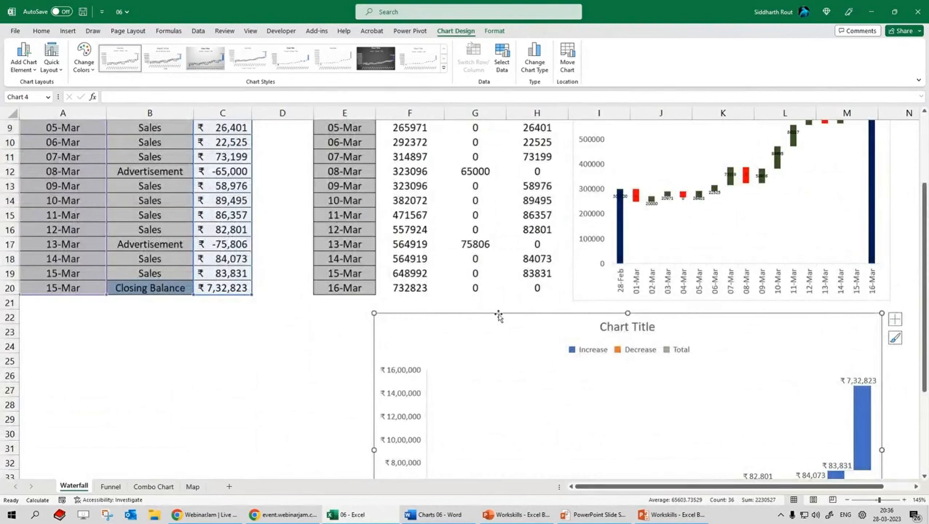
{"action": "scroll", "coordinate": [704, 396], "scroll_direction": "down", "scroll_amount": 3}
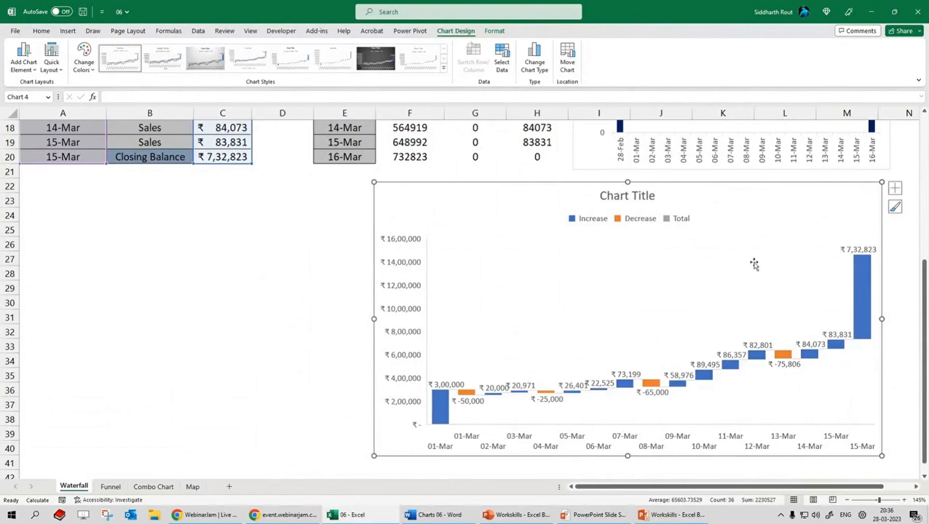
{"action": "left_click", "coordinate": [573, 224]}
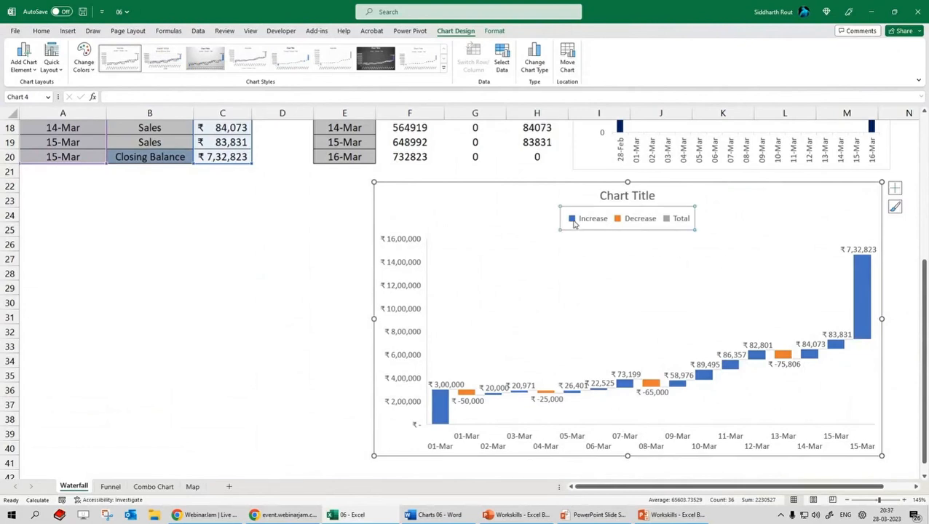
{"action": "left_click", "coordinate": [626, 224]}
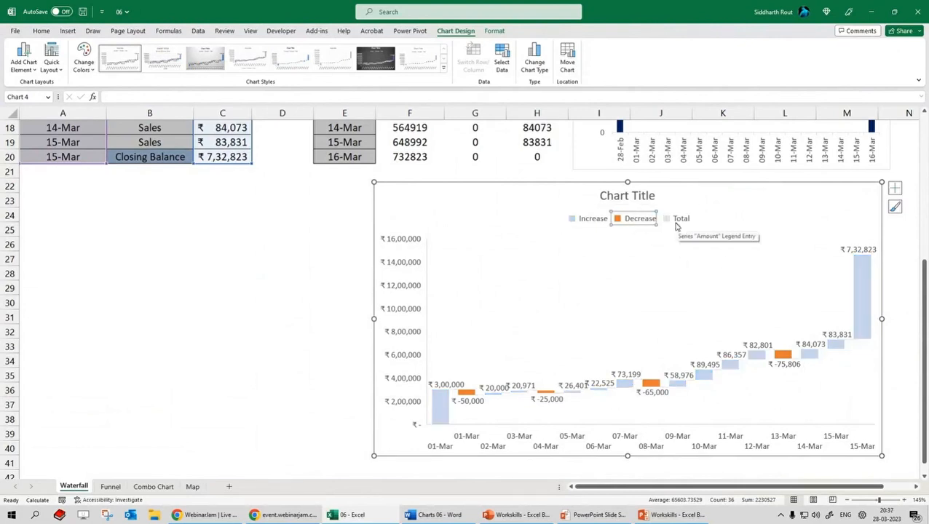
{"action": "left_click", "coordinate": [238, 274]}
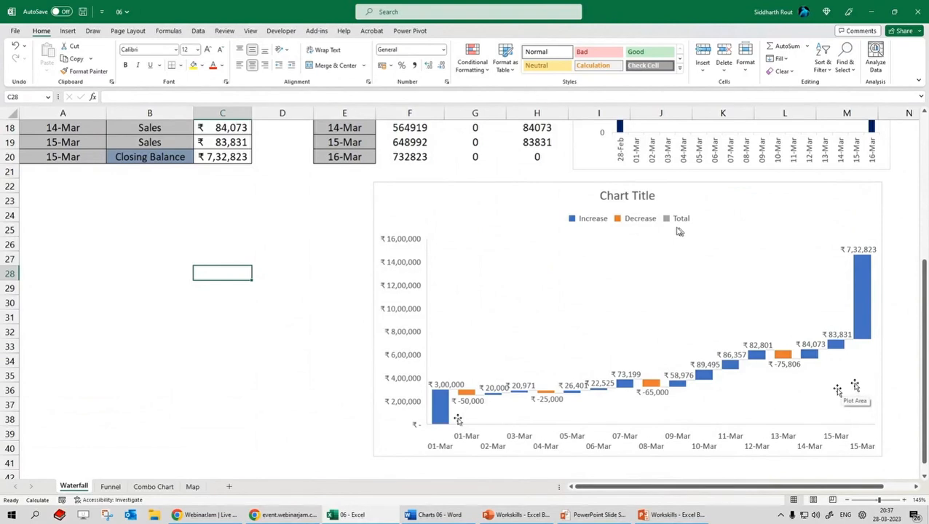
Set the opening balance bar of the new waterfall chart, the first 01-Mar point, as a total
{"action": "right_click", "coordinate": [866, 335]}
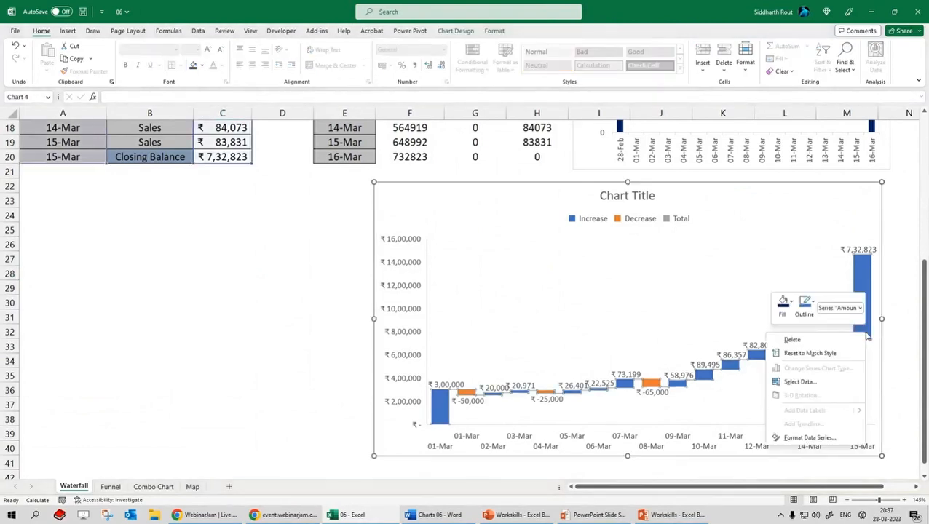
{"action": "left_click", "coordinate": [825, 438]}
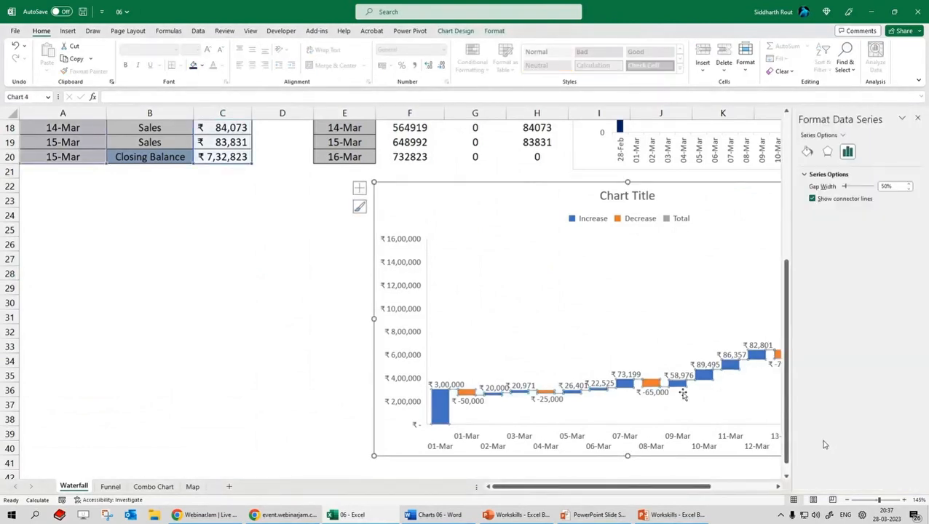
{"action": "left_click", "coordinate": [441, 412]}
{"action": "left_click", "coordinate": [440, 410]}
{"action": "left_click", "coordinate": [439, 410]}
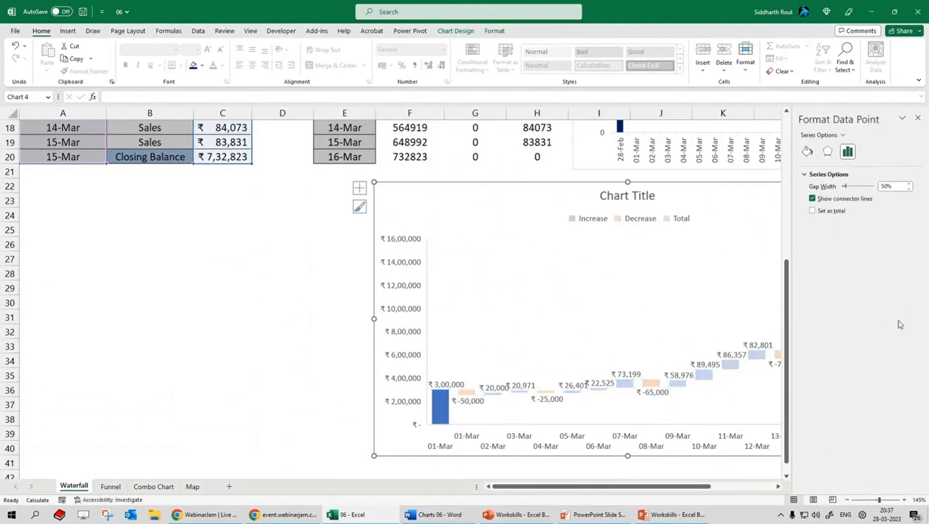
{"action": "mouse_move", "coordinate": [440, 405]}
{"action": "left_click", "coordinate": [917, 120]}
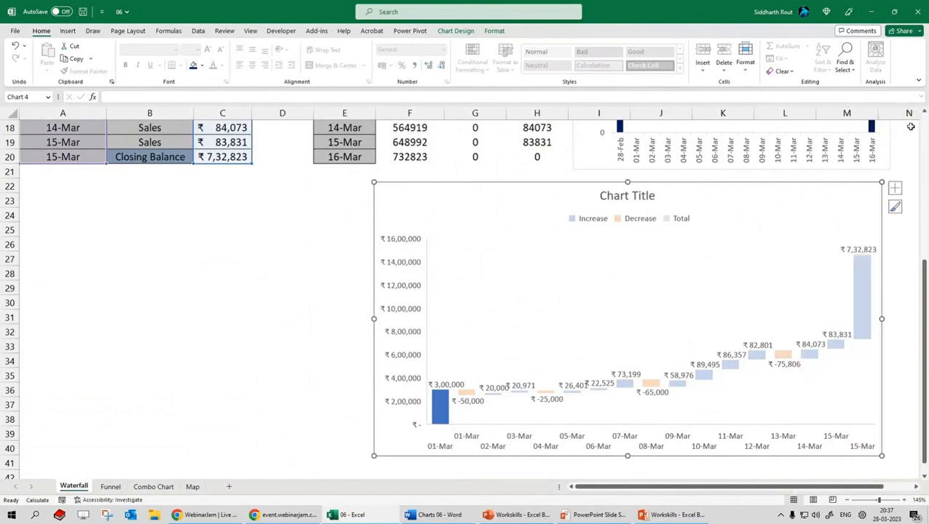
{"action": "right_click", "coordinate": [441, 402]}
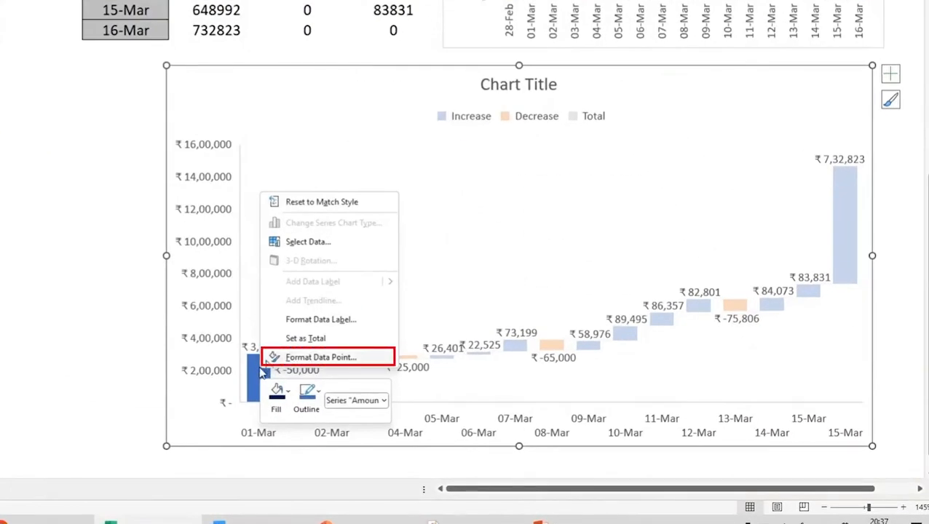
{"action": "left_click", "coordinate": [313, 357]}
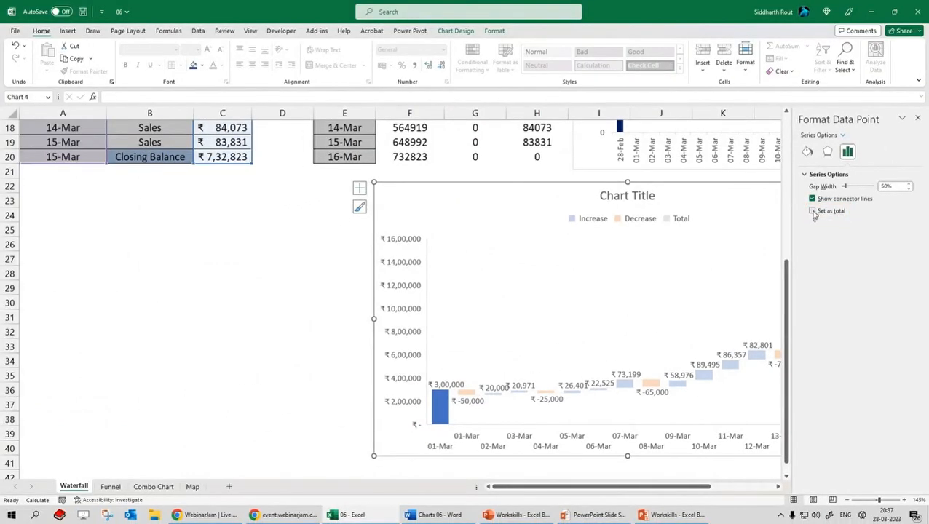
{"action": "left_click", "coordinate": [812, 211]}
{"action": "left_click", "coordinate": [213, 291]}
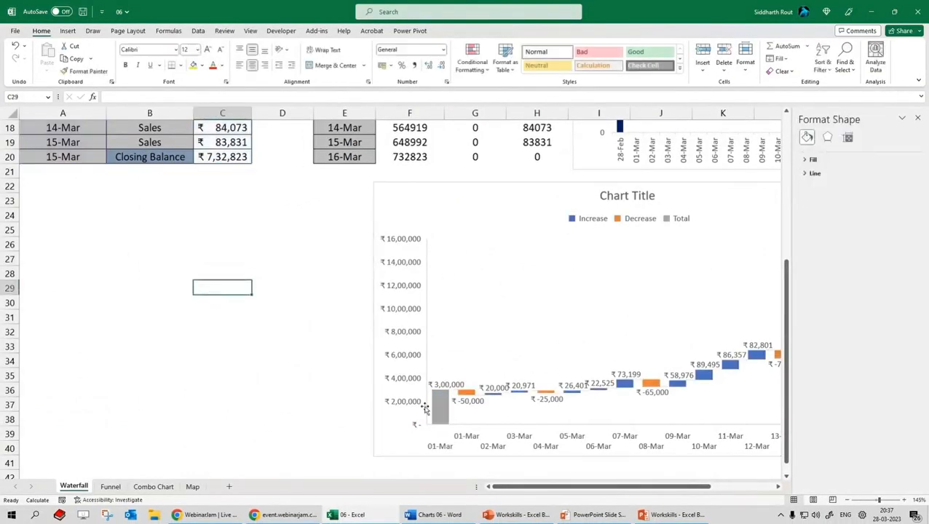
Move the waterfall chart over to columns B to I and set its closing balance bar, the last 15-Mar point, as a total
{"action": "left_click_drag", "start_coordinate": [421, 186], "coordinate": [151, 181]}
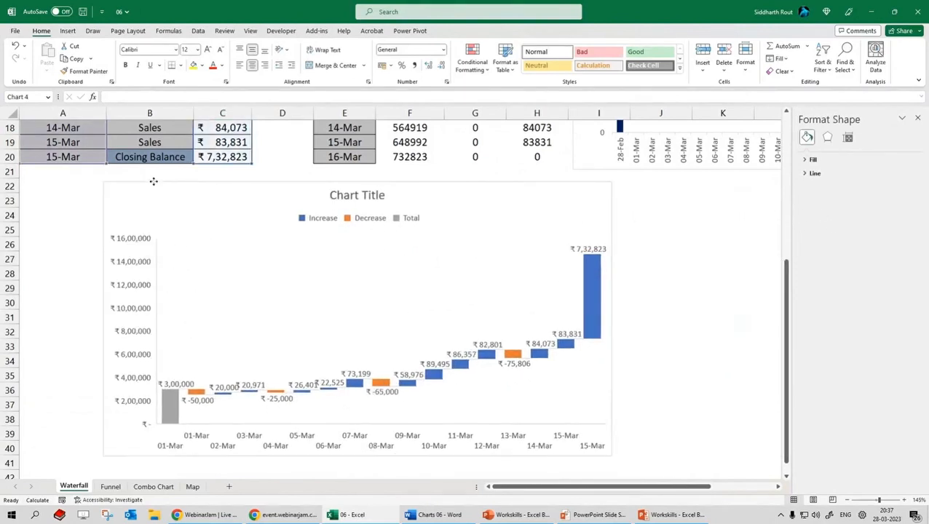
{"action": "left_click", "coordinate": [588, 300]}
{"action": "left_click", "coordinate": [590, 295]}
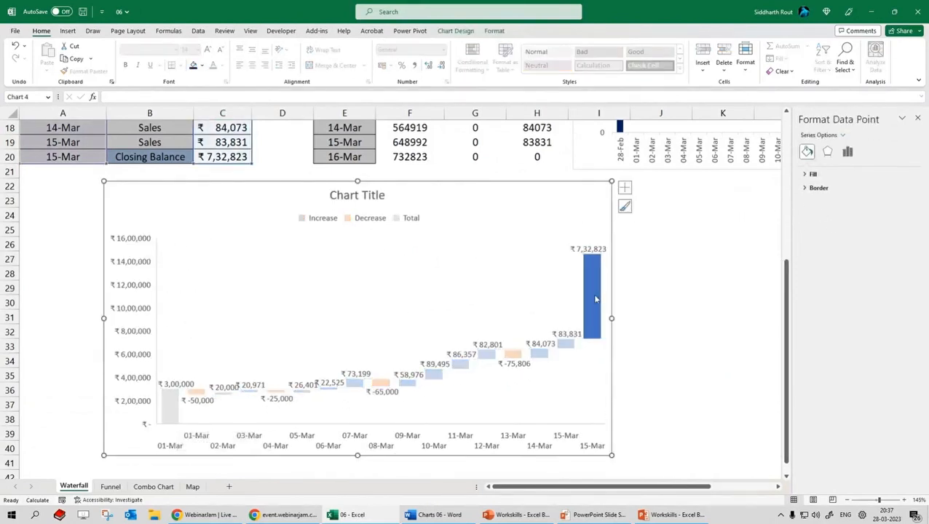
{"action": "right_click", "coordinate": [588, 288]}
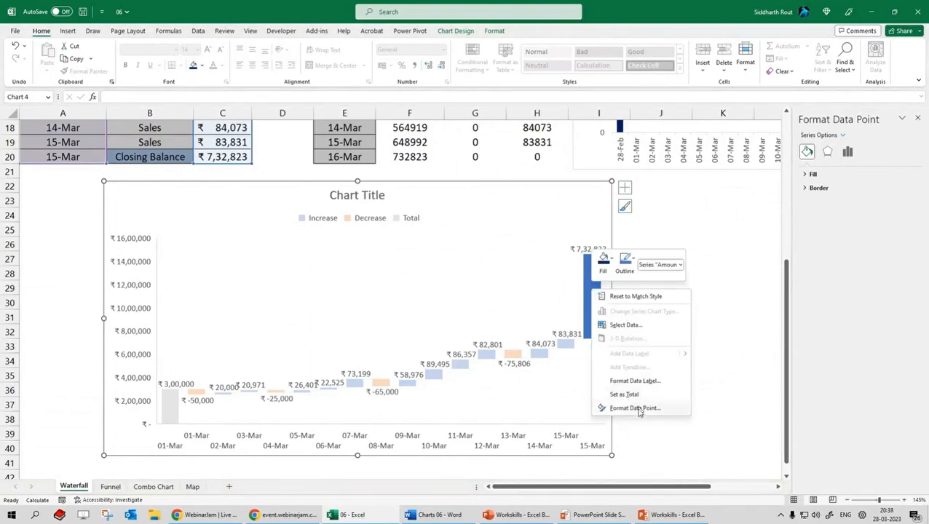
{"action": "left_click", "coordinate": [659, 409]}
{"action": "left_click", "coordinate": [812, 210]}
{"action": "left_click", "coordinate": [708, 287]}
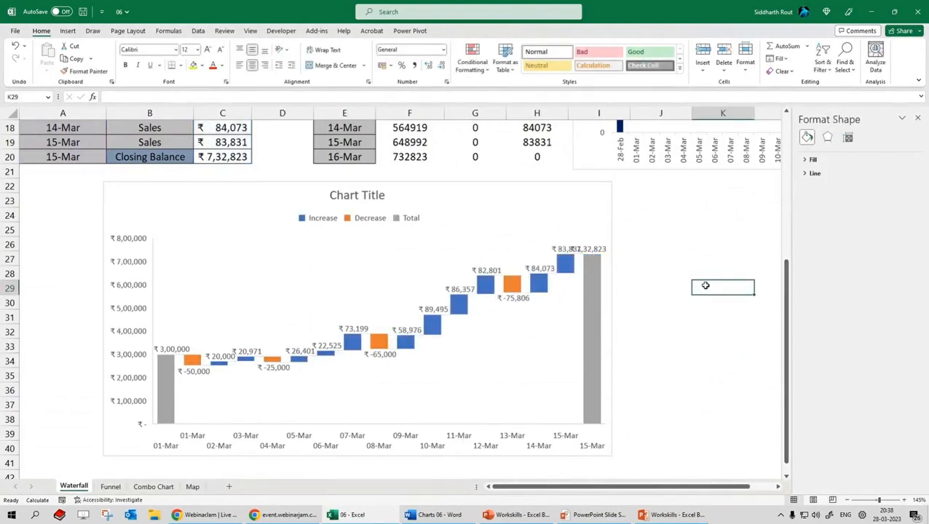
{"action": "scroll", "coordinate": [632, 313], "scroll_direction": "up", "scroll_amount": 4}
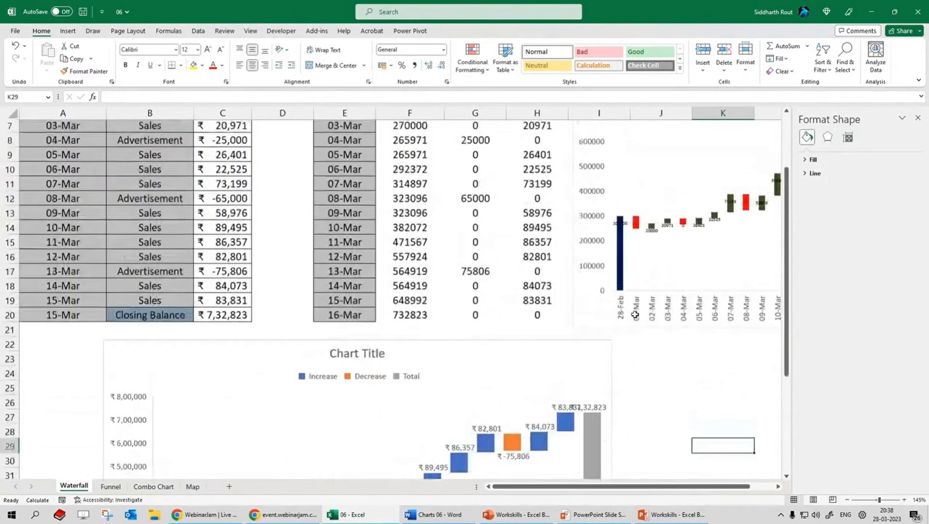
{"action": "scroll", "coordinate": [634, 315], "scroll_direction": "down", "scroll_amount": 3}
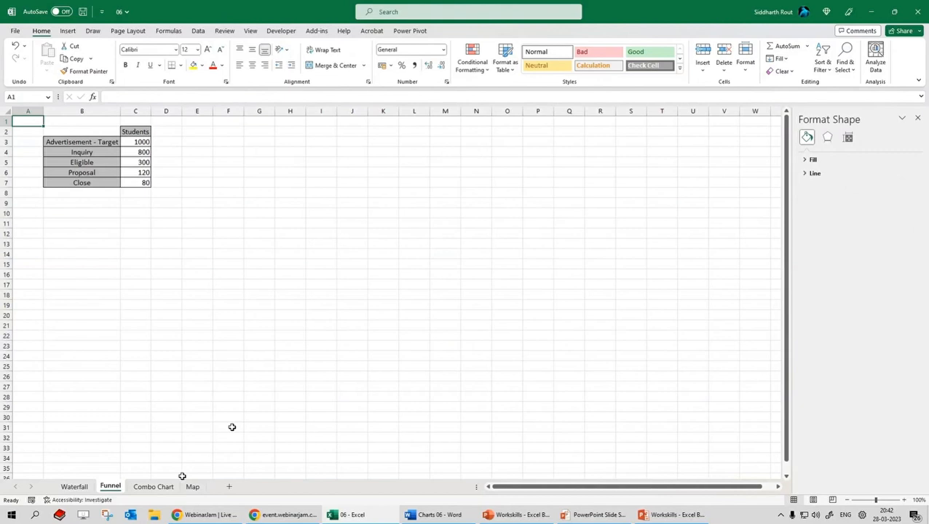
Sketch a funnel shape on the Funnel sheet by filling cells J6:N6, K7:M7 and L8 with yellow
{"action": "left_click_drag", "start_coordinate": [383, 173], "coordinate": [438, 173]}
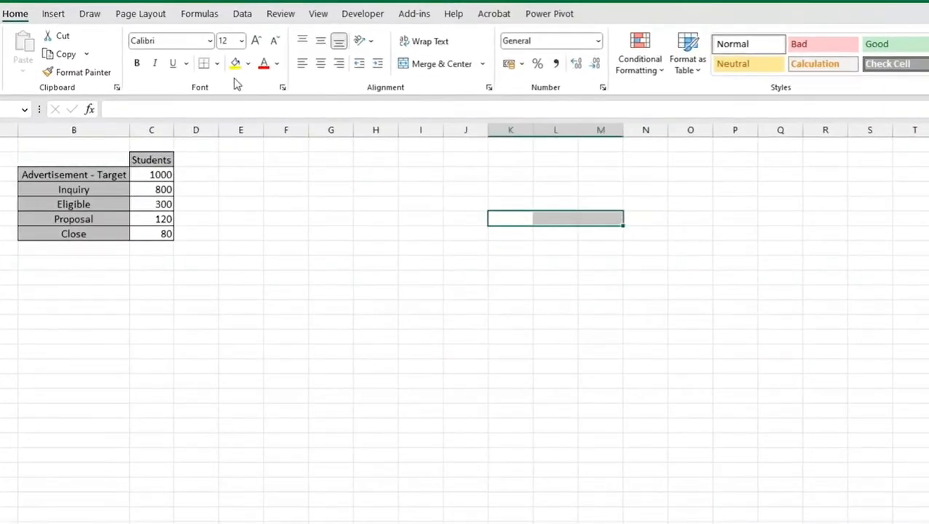
{"action": "left_click", "coordinate": [235, 63]}
{"action": "left_click_drag", "start_coordinate": [511, 233], "coordinate": [555, 233]}
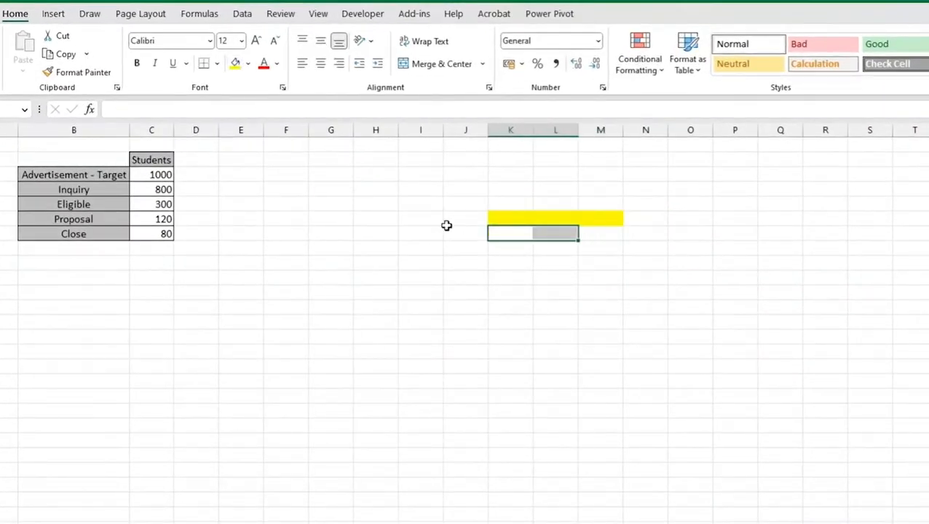
{"action": "left_click", "coordinate": [512, 220]}
{"action": "key", "text": "ctrl+c"}
{"action": "left_click_drag", "start_coordinate": [466, 218], "coordinate": [630, 215]}
{"action": "key", "text": "ctrl+v"}
{"action": "left_click_drag", "start_coordinate": [511, 233], "coordinate": [600, 233]}
{"action": "key", "text": "ctrl+v"}
{"action": "left_click_drag", "start_coordinate": [517, 250], "coordinate": [554, 253]}
{"action": "left_click", "coordinate": [556, 250]}
{"action": "key", "text": "ctrl+v"}
{"action": "left_click", "coordinate": [588, 470]}
{"action": "left_click_drag", "start_coordinate": [423, 174], "coordinate": [772, 325]}
{"action": "left_click", "coordinate": [622, 365]}
{"action": "left_click_drag", "start_coordinate": [422, 174], "coordinate": [701, 280]}
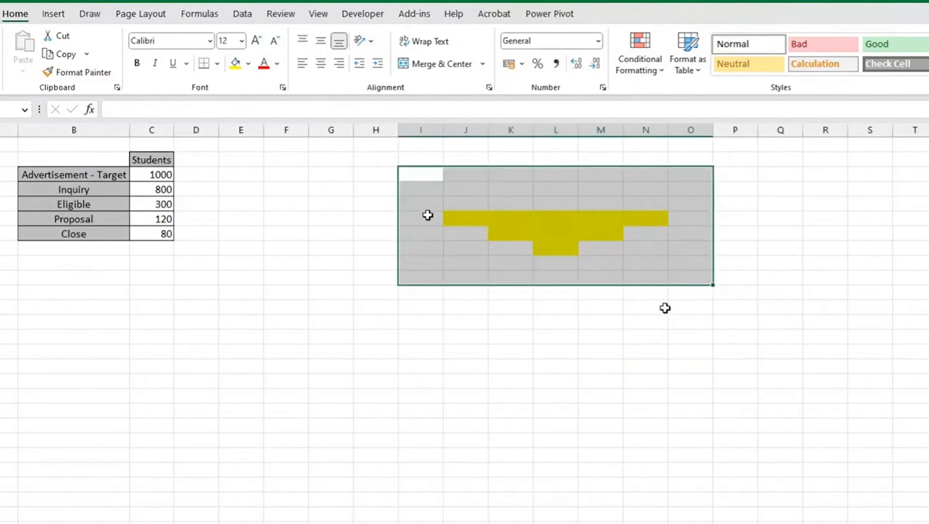
{"action": "left_click", "coordinate": [843, 350]}
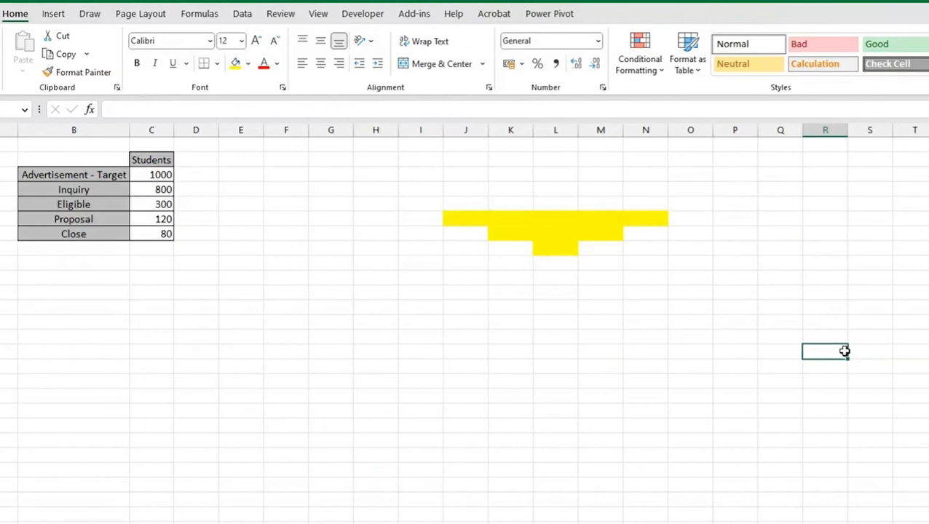
Examine the student counts for each stage in B3:C7, from Advertisement - Target down to Close
{"action": "left_click_drag", "start_coordinate": [75, 175], "coordinate": [161, 175]}
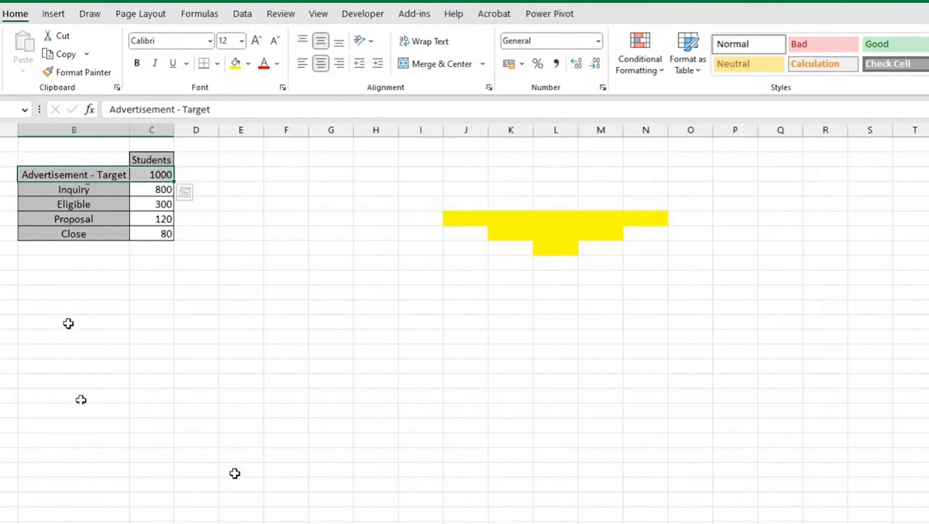
{"action": "left_click_drag", "start_coordinate": [68, 188], "coordinate": [152, 191]}
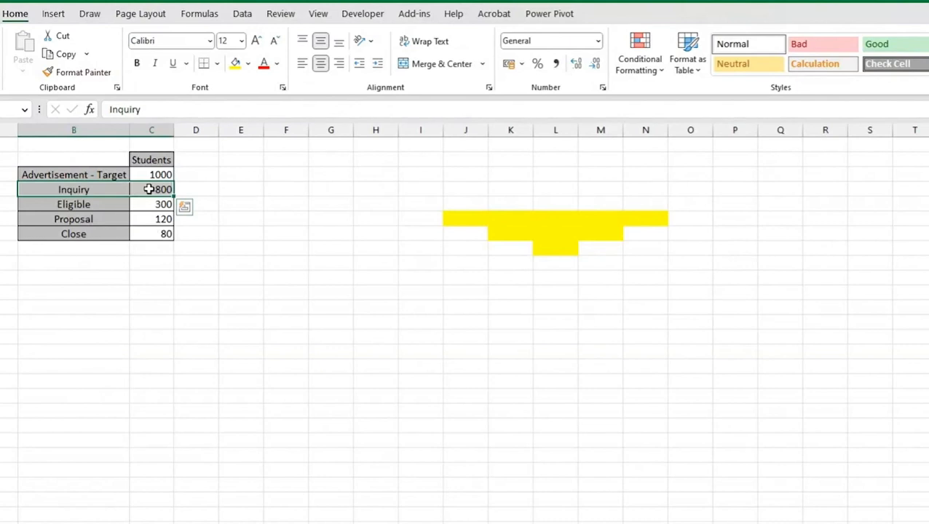
{"action": "left_click_drag", "start_coordinate": [93, 204], "coordinate": [149, 204]}
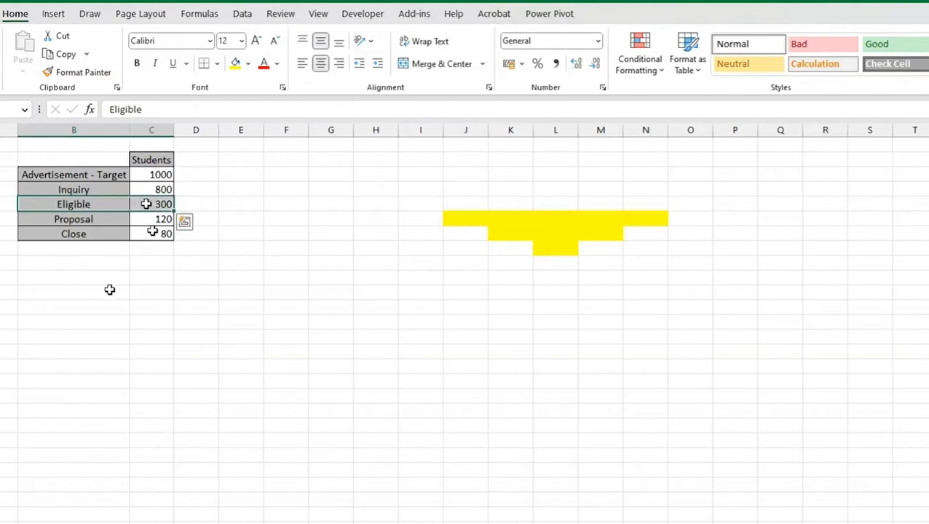
{"action": "left_click", "coordinate": [164, 174]}
{"action": "left_click", "coordinate": [163, 191]}
{"action": "key", "text": "Down"}
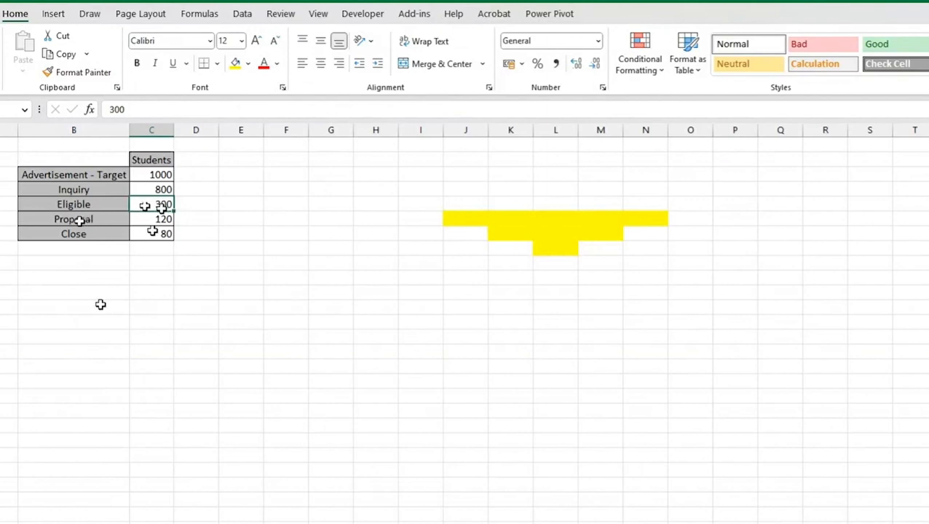
{"action": "left_click", "coordinate": [148, 219]}
{"action": "scroll", "coordinate": [223, 343], "scroll_direction": "up", "scroll_amount": 3, "text": "ctrl"}
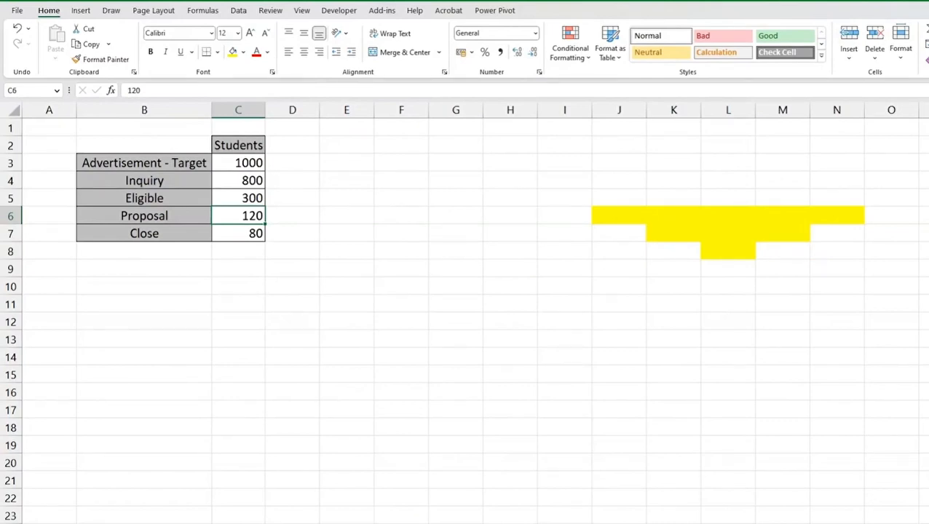
{"action": "left_click", "coordinate": [234, 234]}
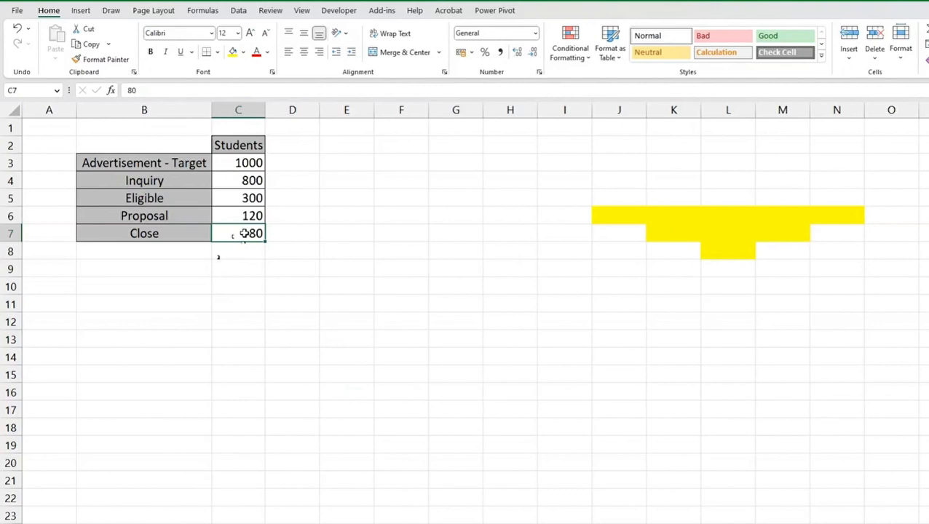
Compare the student counts in C3:C7 against the stage names in column B
{"action": "left_click_drag", "start_coordinate": [245, 159], "coordinate": [250, 226]}
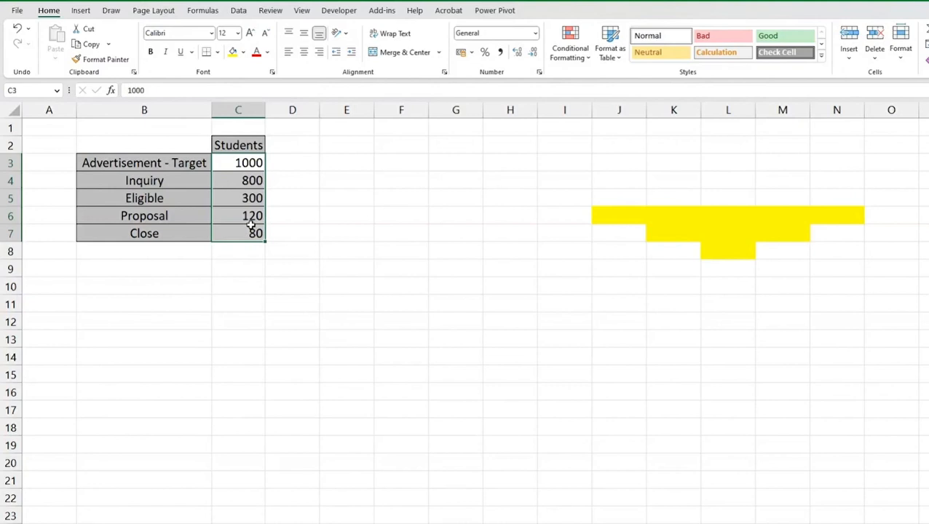
{"action": "key", "text": "ctrl+v"}
{"action": "left_click_drag", "start_coordinate": [251, 163], "coordinate": [298, 162]}
{"action": "left_click_drag", "start_coordinate": [193, 181], "coordinate": [192, 213]}
{"action": "left_click_drag", "start_coordinate": [246, 161], "coordinate": [247, 215]}
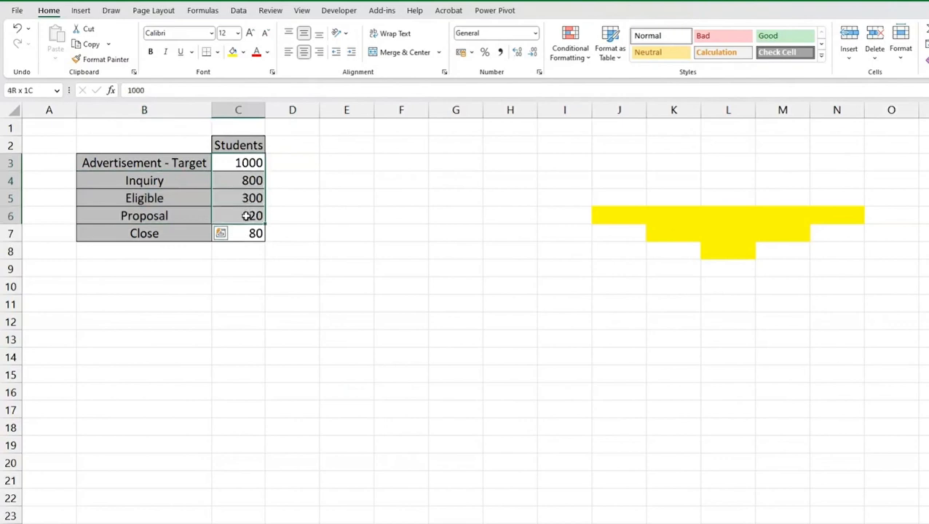
{"action": "left_click", "coordinate": [216, 236]}
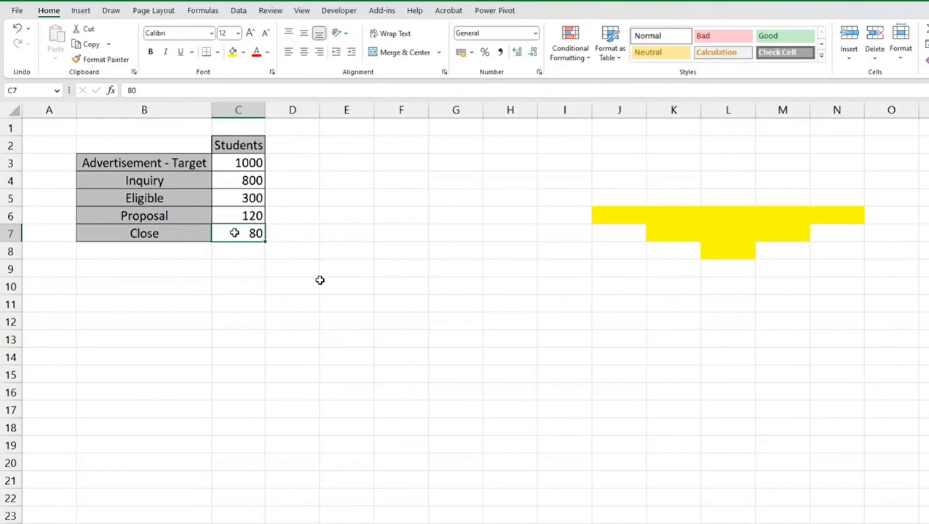
{"action": "left_click", "coordinate": [183, 163]}
{"action": "left_click", "coordinate": [183, 181]}
{"action": "left_click", "coordinate": [184, 198]}
{"action": "left_click", "coordinate": [186, 217]}
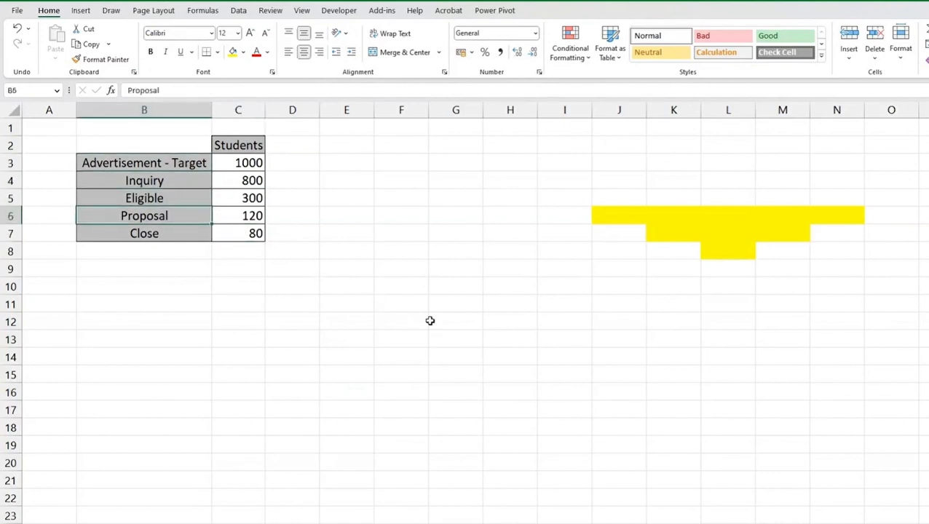
Clear the yellow funnel sketch by pasting a blank cell over the area around J6:N8
{"action": "left_click", "coordinate": [613, 337]}
{"action": "key", "text": "ctrl+c"}
{"action": "left_click_drag", "start_coordinate": [618, 163], "coordinate": [892, 286]}
{"action": "key", "text": "ctrl+v"}
{"action": "left_click", "coordinate": [682, 392]}
{"action": "key", "text": "Escape"}
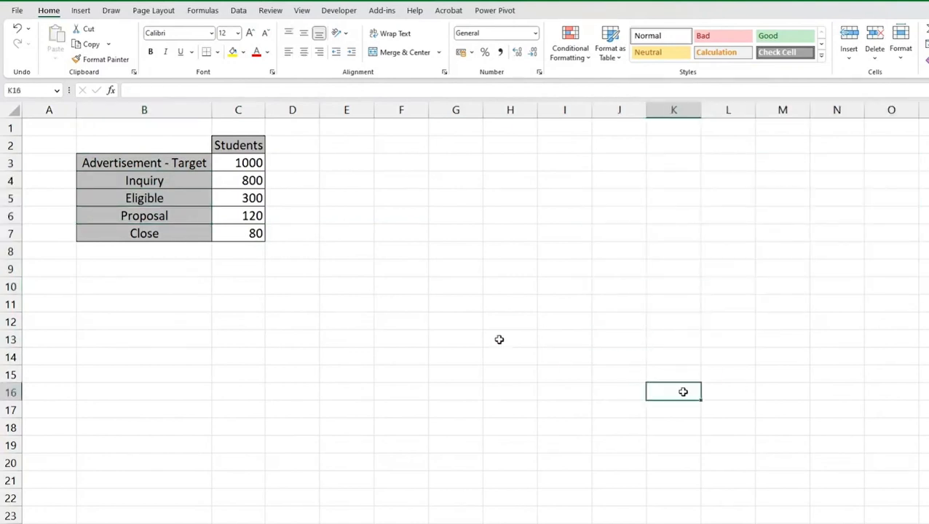
Enter the headers Inv Bar in C10 and Students in D10 for a helper table
{"action": "left_click", "coordinate": [242, 284]}
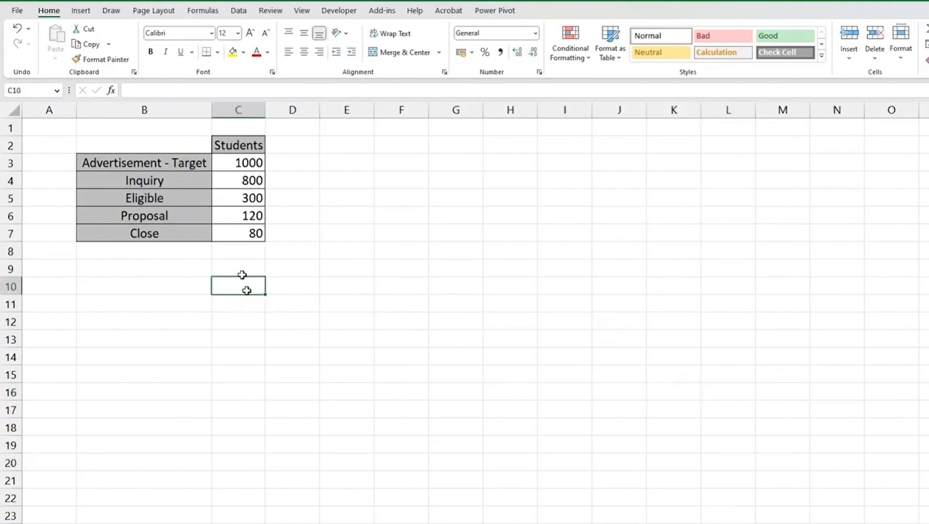
{"action": "type", "text": "Inv Bar"}
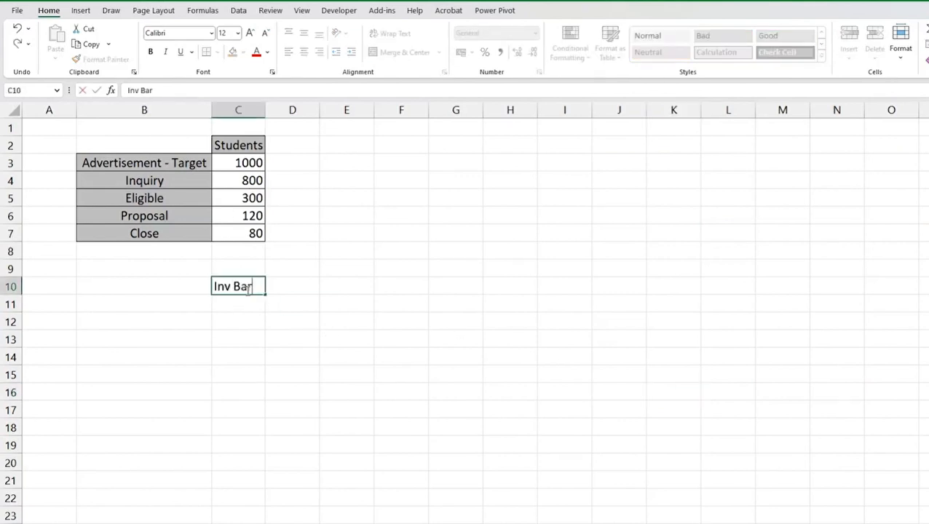
{"action": "key", "text": "Return"}
{"action": "left_click", "coordinate": [247, 289]}
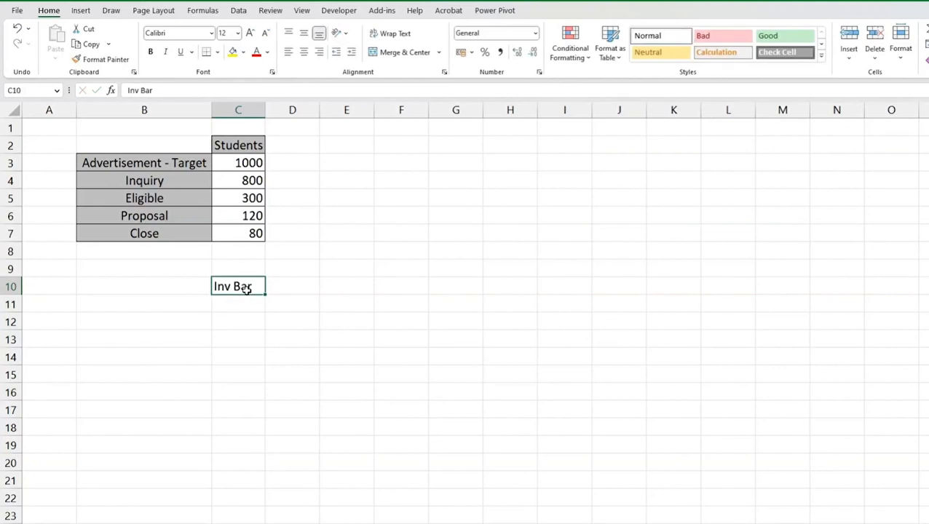
{"action": "key", "text": "Right"}
{"action": "type", "text": "Students"}
{"action": "key", "text": "Return"}
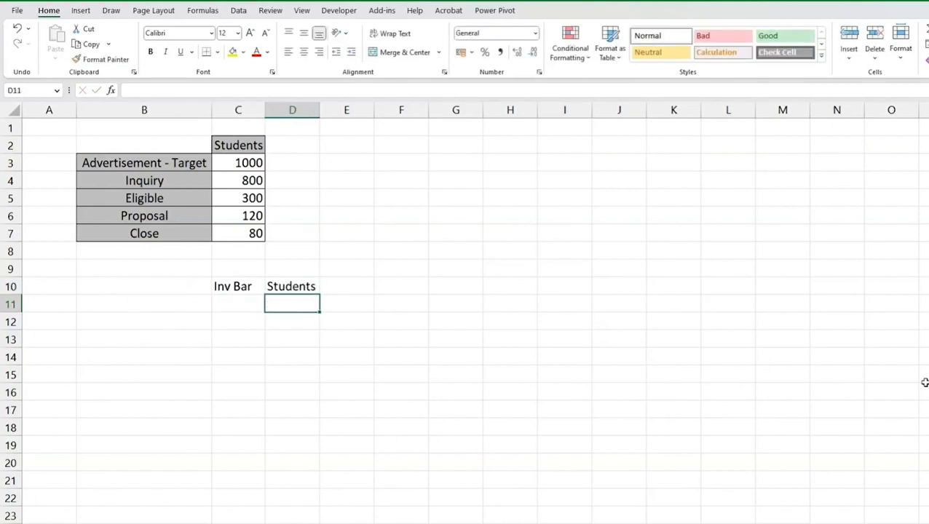
Copy the stage names from B3:B7 to B11:B15 and the student counts from C3:C7 to D11:D15
{"action": "left_click_drag", "start_coordinate": [138, 163], "coordinate": [149, 233]}
{"action": "key", "text": "ctrl+c"}
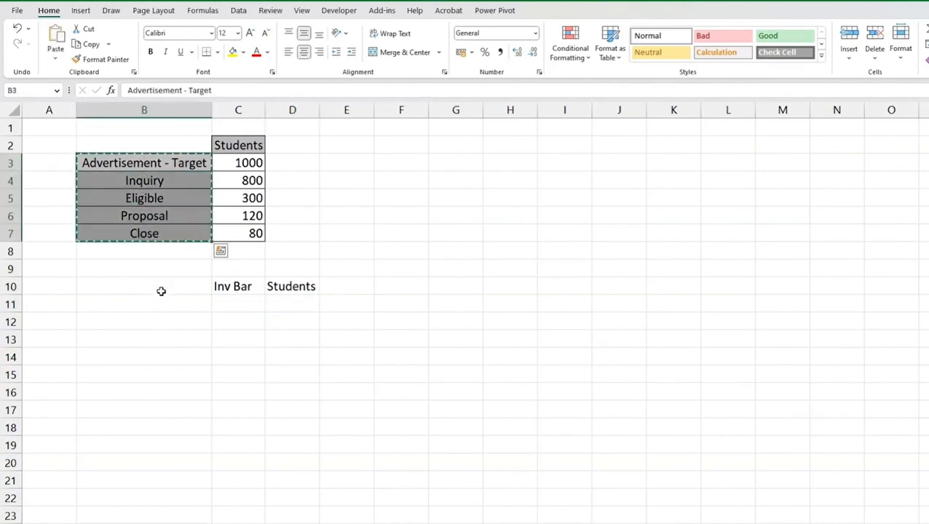
{"action": "left_click", "coordinate": [161, 302]}
{"action": "key", "text": "ctrl+v"}
{"action": "left_click_drag", "start_coordinate": [238, 162], "coordinate": [251, 232]}
{"action": "key", "text": "ctrl+c"}
{"action": "left_click", "coordinate": [291, 303]}
{"action": "key", "text": "ctrl+v"}
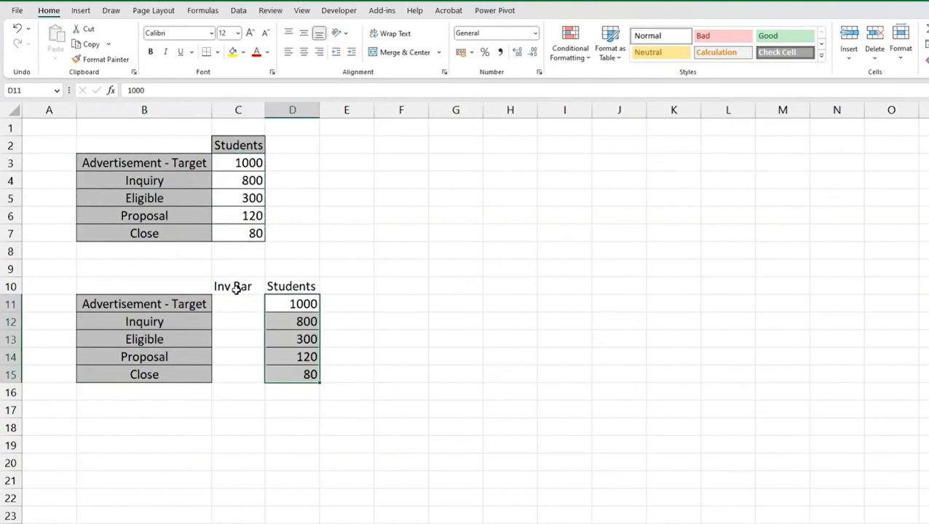
Calculate the Inquiry row's Inv Bar value in C12 with the formula =(MAX($D$11:$D$15)-D12)/2
{"action": "left_click", "coordinate": [240, 321]}
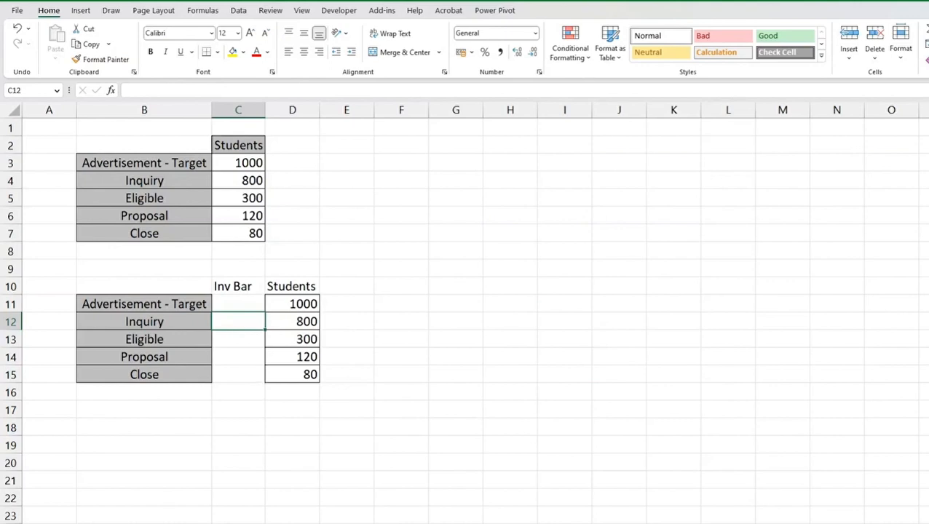
{"action": "type", "text": "="}
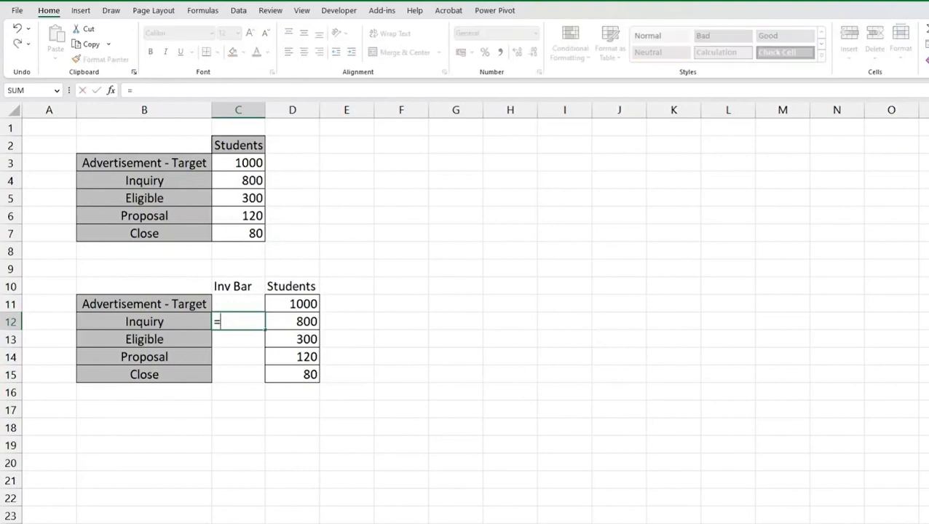
{"action": "type", "text": "max"}
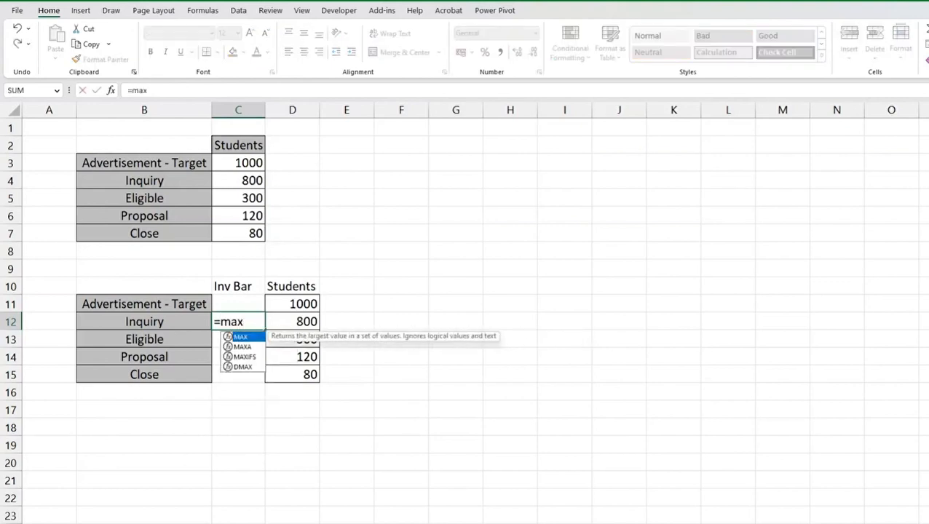
{"action": "key", "text": "BackSpace"}
{"action": "key", "text": "BackSpace"}
{"action": "key", "text": "BackSpace"}
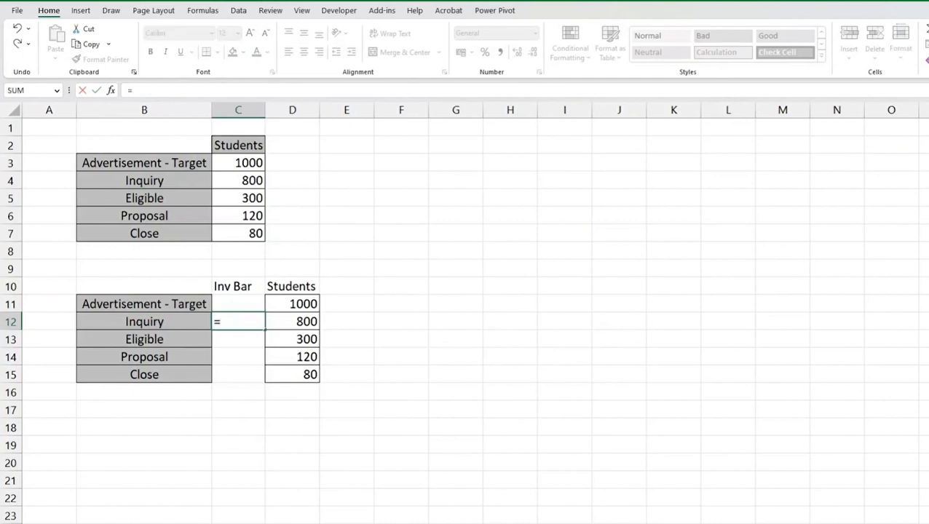
{"action": "type", "text": "(max("}
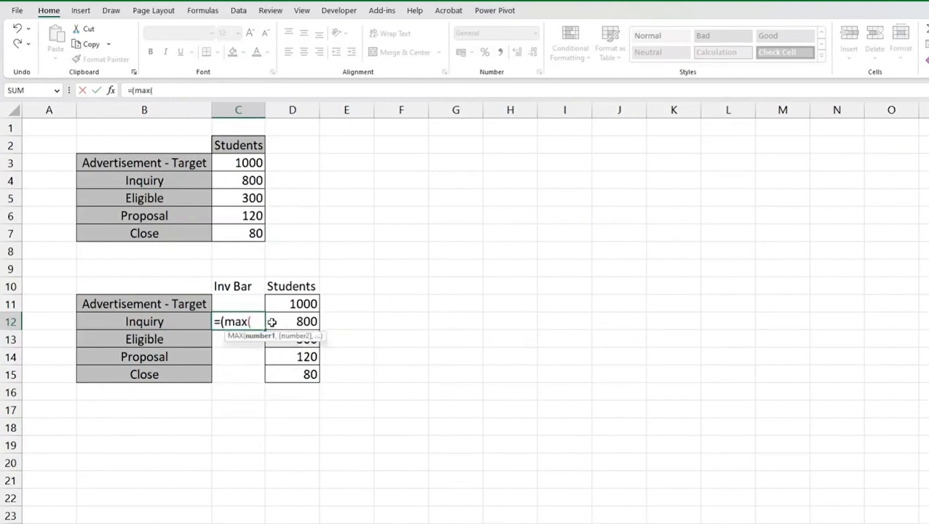
{"action": "left_click_drag", "start_coordinate": [291, 301], "coordinate": [289, 374]}
{"action": "key", "text": "F4"}
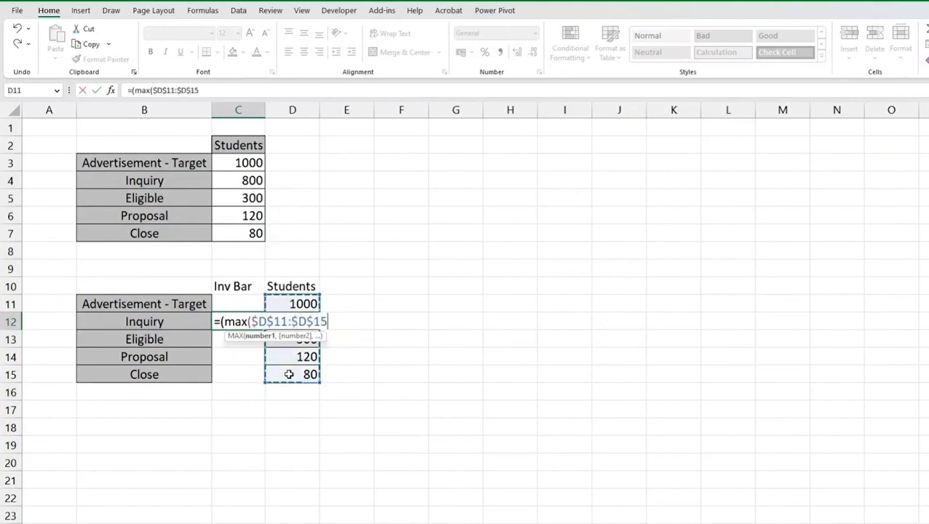
{"action": "type", "text": ")-"}
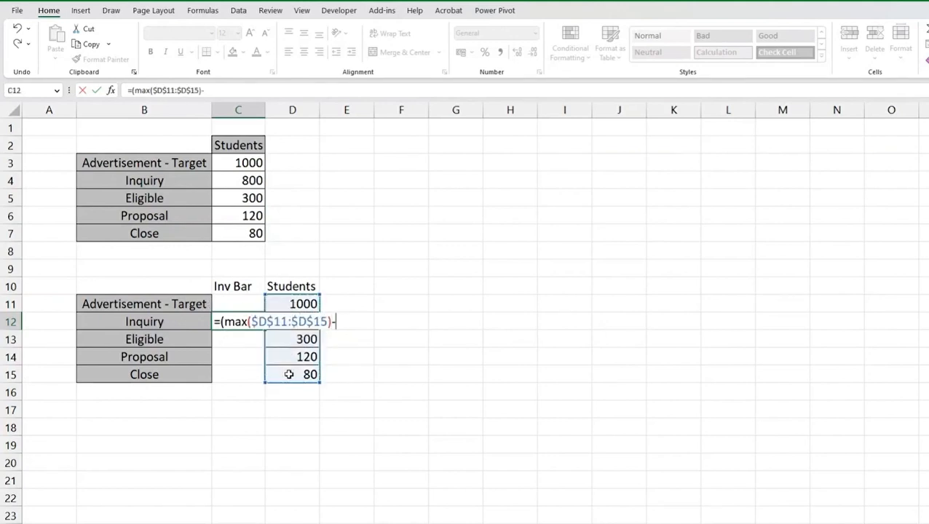
{"action": "type", "text": "d12)/"}
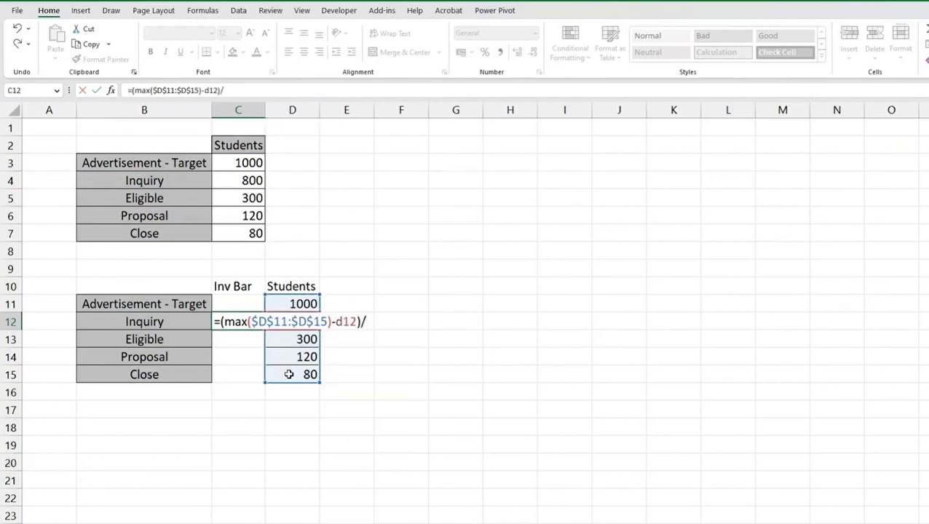
{"action": "type", "text": "2"}
{"action": "key", "text": "Return"}
Fill the Inv Bar formula from C12 down to C15 for the remaining stages
{"action": "key", "text": "Up"}
{"action": "left_click", "coordinate": [233, 91]}
{"action": "key", "text": "Escape"}
{"action": "left_click_drag", "start_coordinate": [264, 329], "coordinate": [269, 391]}
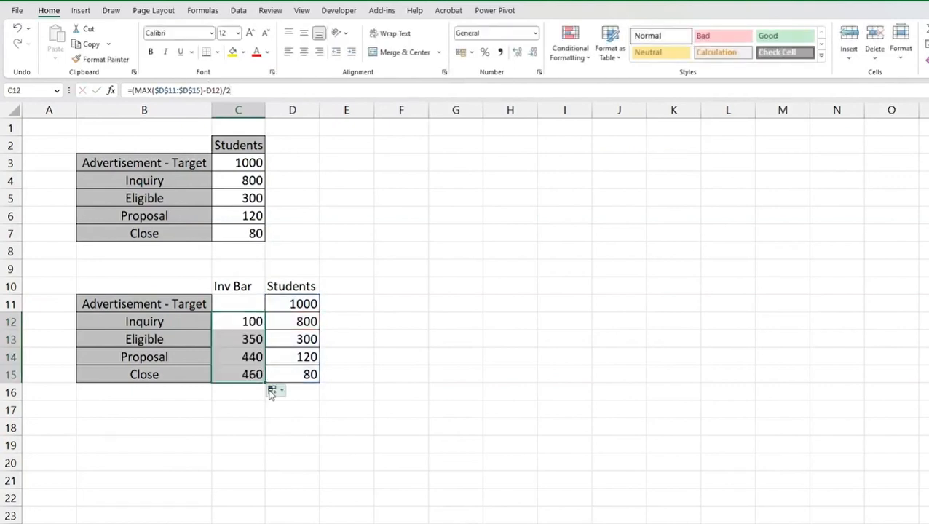
Shrink the picture of the Inv Bar formula and move it below the helper table, around row 17
{"action": "left_click", "coordinate": [246, 321]}
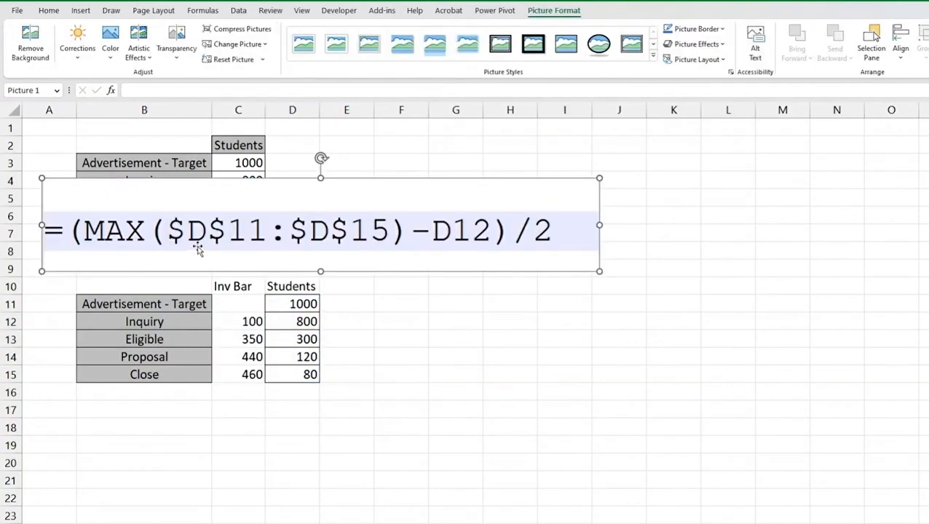
{"action": "left_click_drag", "start_coordinate": [286, 305], "coordinate": [302, 373]}
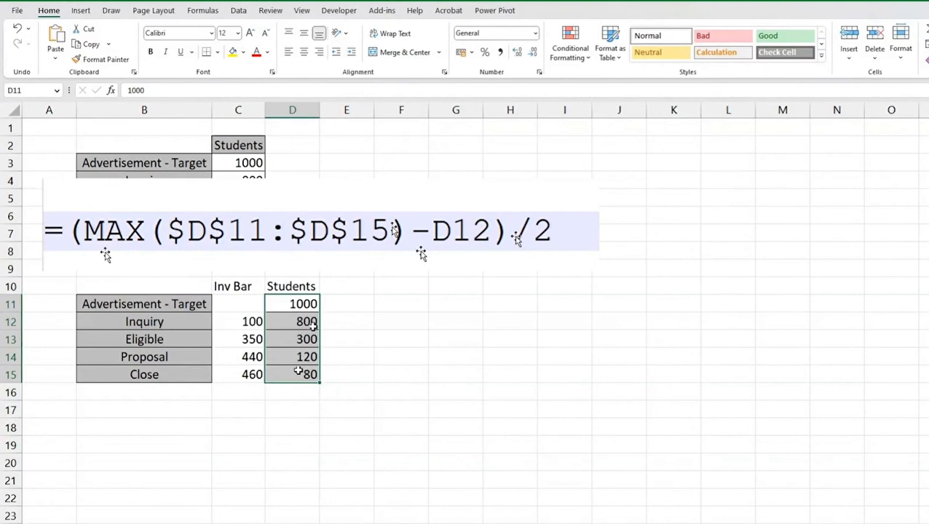
{"action": "left_click", "coordinate": [400, 229]}
{"action": "left_click_drag", "start_coordinate": [599, 271], "coordinate": [308, 216]}
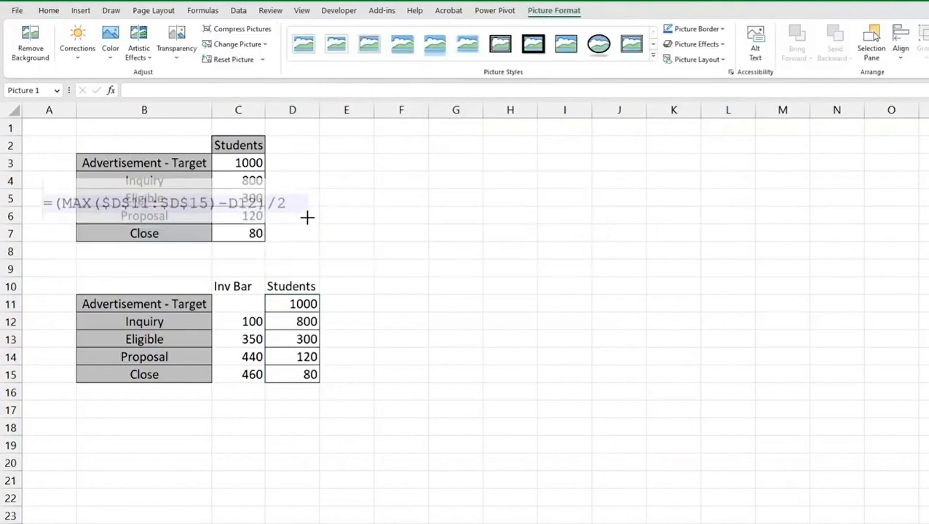
{"action": "left_click_drag", "start_coordinate": [182, 193], "coordinate": [217, 395]}
{"action": "left_click", "coordinate": [470, 267]}
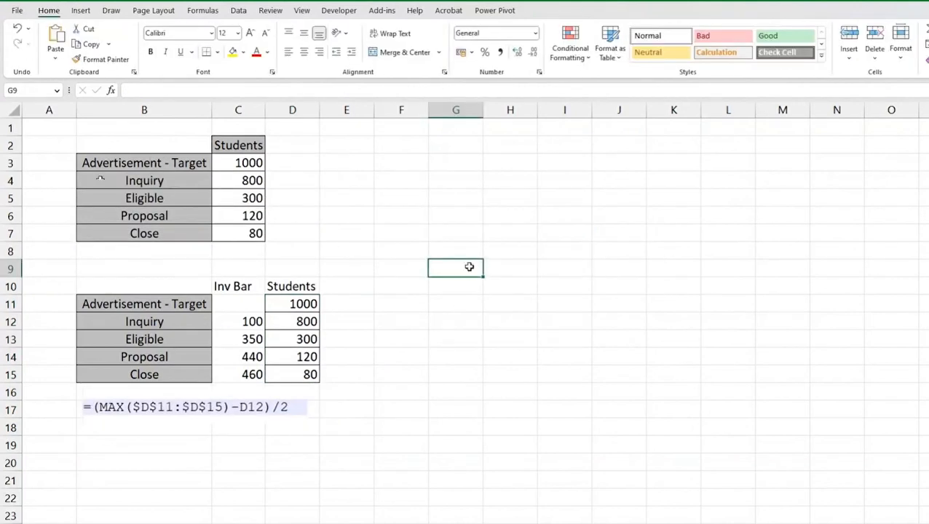
Insert a stacked bar chart from B11:D15 and enlarge it beside the tables over about columns F to N
{"action": "left_click", "coordinate": [135, 299]}
{"action": "left_click_drag", "start_coordinate": [134, 299], "coordinate": [282, 368]}
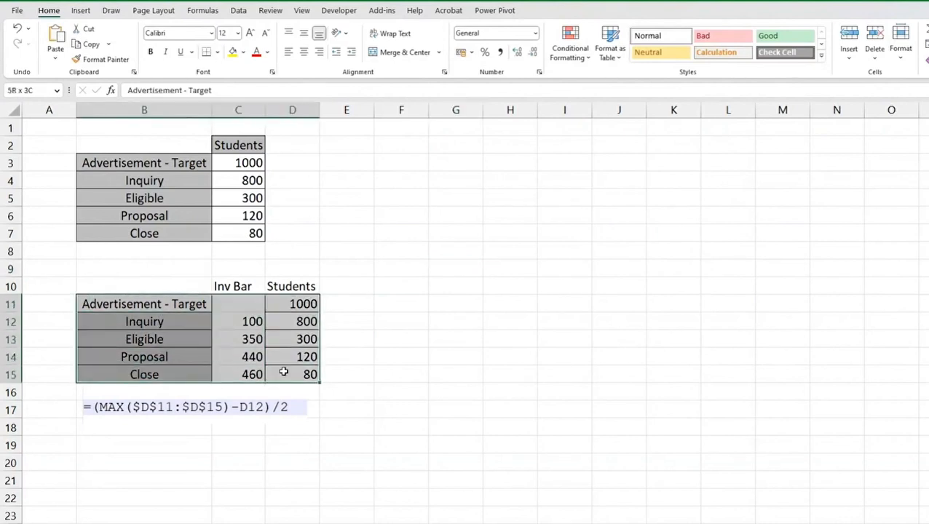
{"action": "left_click", "coordinate": [80, 10]}
{"action": "left_click", "coordinate": [510, 29]}
{"action": "left_click", "coordinate": [557, 189]}
{"action": "left_click_drag", "start_coordinate": [428, 213], "coordinate": [532, 141]}
{"action": "left_click_drag", "start_coordinate": [787, 389], "coordinate": [869, 458]}
Set the Inv Bar value for Advertisement - Target in C11 to 0
{"action": "left_click", "coordinate": [255, 414]}
{"action": "left_click", "coordinate": [252, 325]}
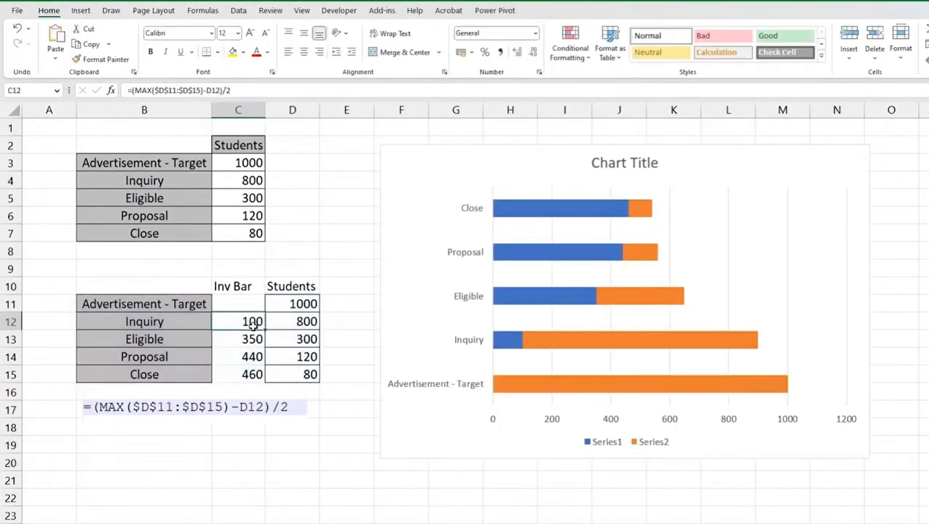
{"action": "left_click", "coordinate": [248, 306]}
{"action": "type", "text": "0"}
{"action": "key", "text": "Return"}
{"action": "left_click", "coordinate": [256, 309]}
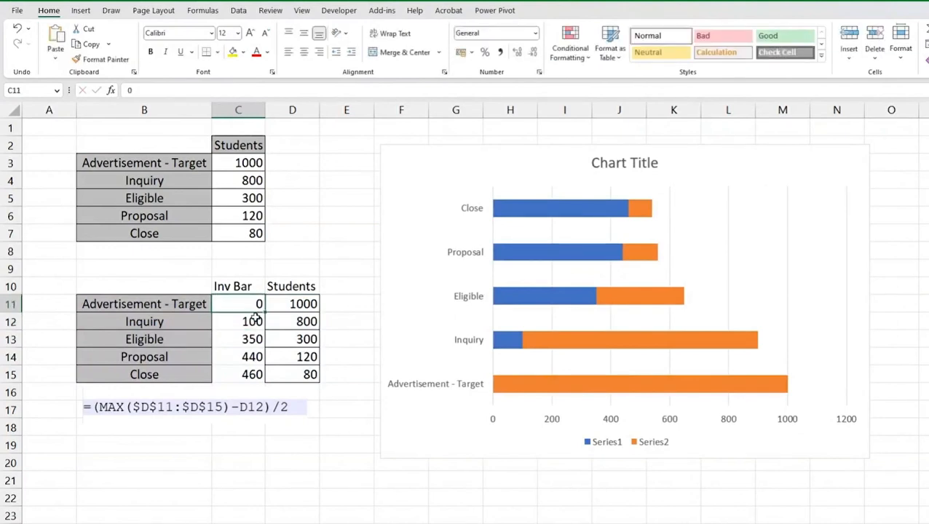
Compare the blue and orange bars of each stage in the chart with the Inv Bar and Students values in C11:D15
{"action": "left_click", "coordinate": [529, 389]}
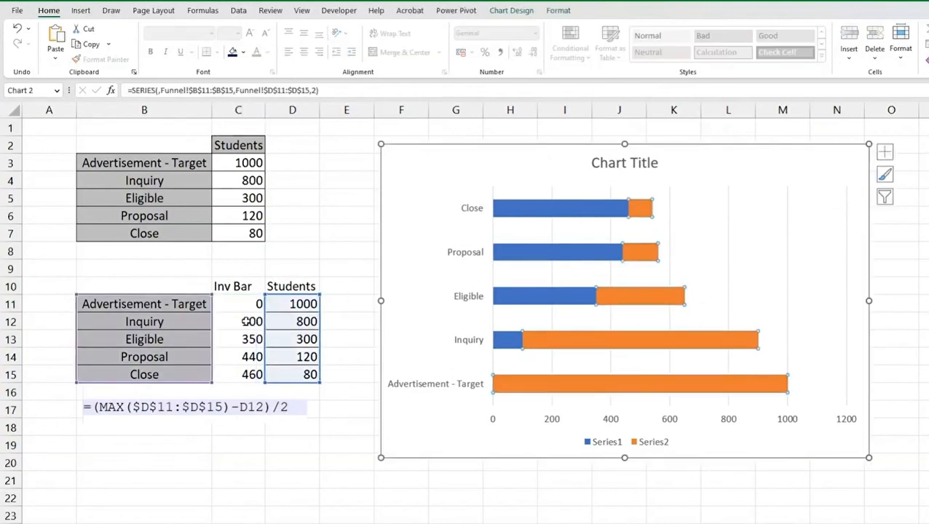
{"action": "left_click", "coordinate": [246, 321]}
{"action": "left_click", "coordinate": [517, 344]}
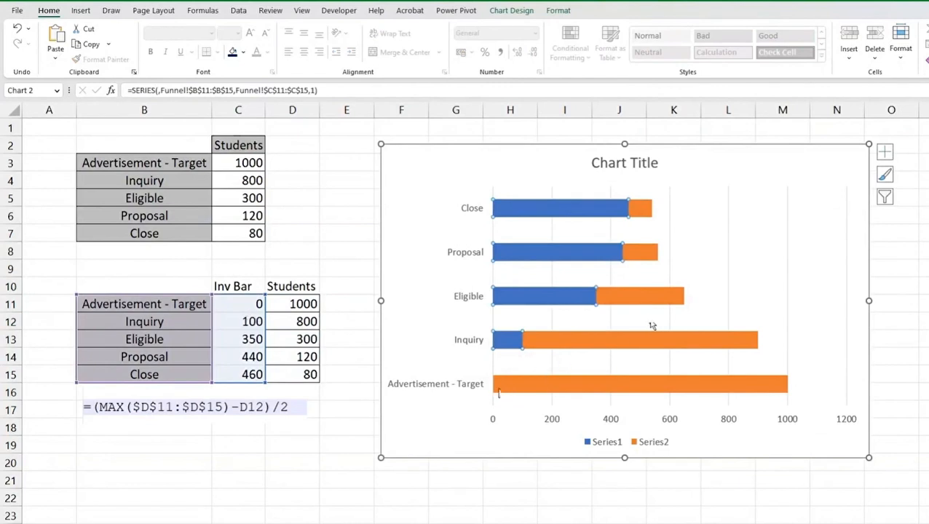
{"action": "left_click_drag", "start_coordinate": [301, 302], "coordinate": [307, 373]}
{"action": "left_click", "coordinate": [307, 321]}
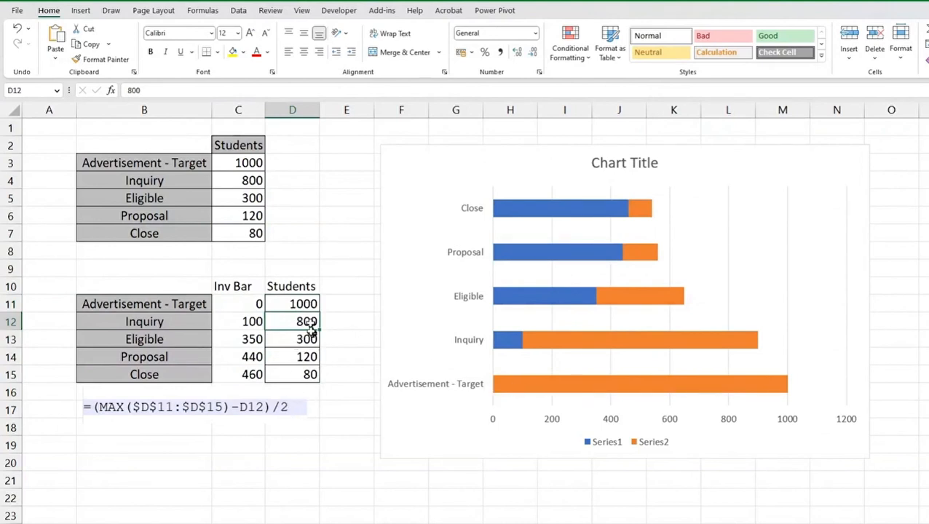
{"action": "left_click", "coordinate": [228, 323]}
{"action": "left_click", "coordinate": [524, 303]}
{"action": "left_click", "coordinate": [550, 252]}
{"action": "left_click", "coordinate": [586, 209]}
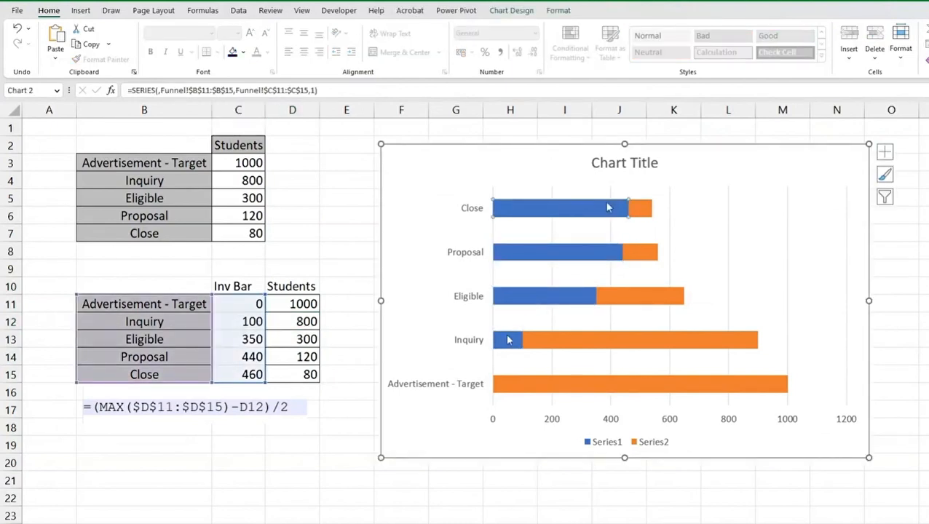
{"action": "left_click_drag", "start_coordinate": [228, 305], "coordinate": [234, 373]}
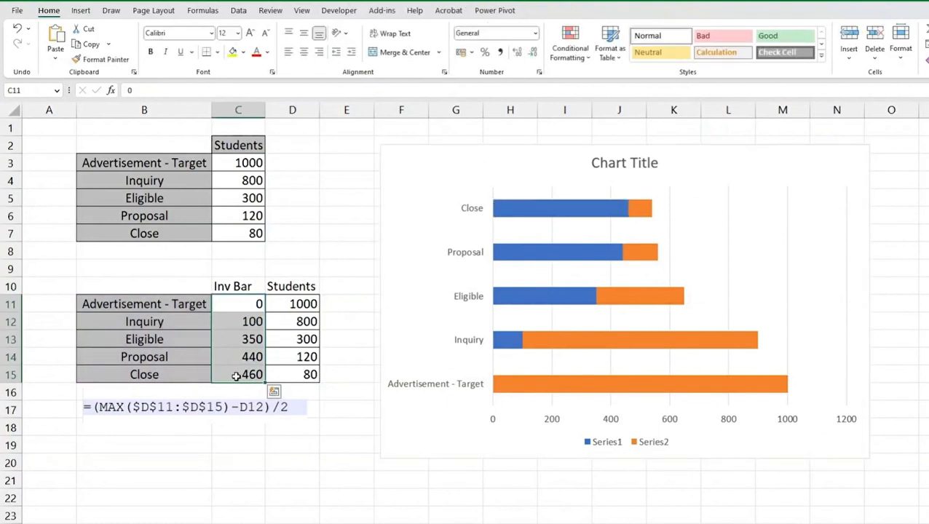
Hide the chart's blue Inv Bar series by setting its shape fill to No Fill
{"action": "left_click", "coordinate": [543, 252]}
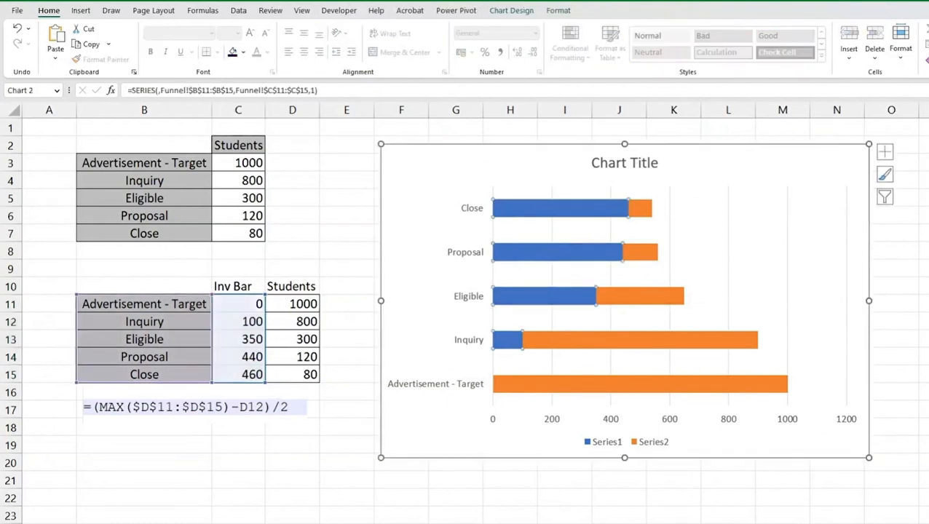
{"action": "left_click", "coordinate": [558, 10]}
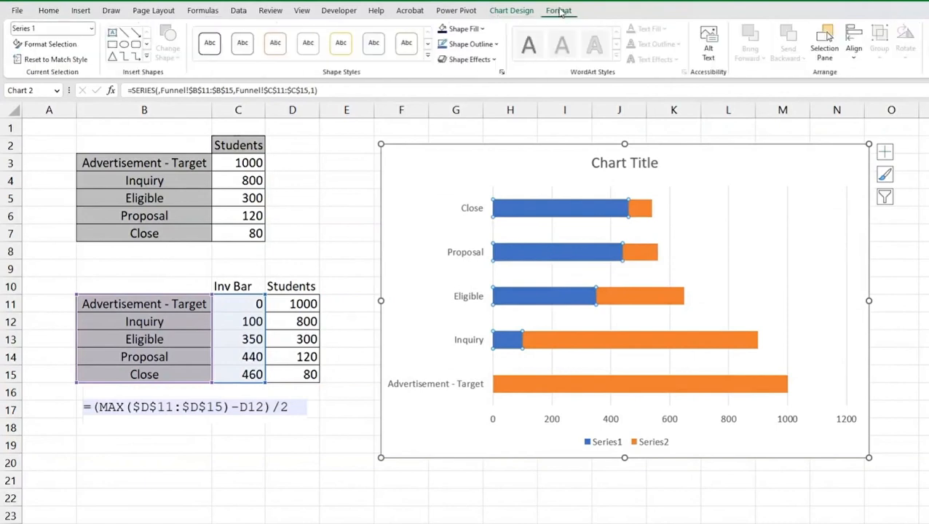
{"action": "left_click", "coordinate": [481, 29]}
{"action": "left_click", "coordinate": [467, 177]}
{"action": "left_click", "coordinate": [353, 476]}
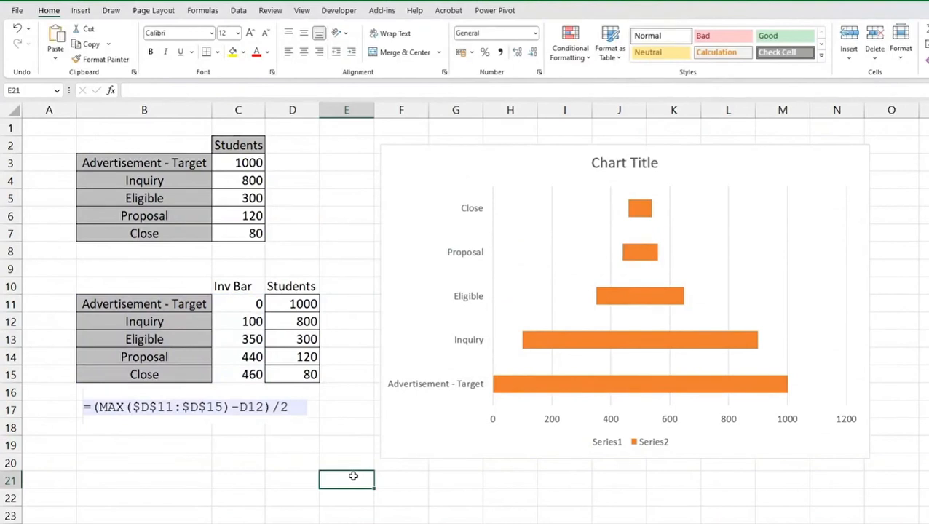
Put the categories of the chart's vertical axis in reverse order so Advertisement - Target comes first
{"action": "right_click", "coordinate": [460, 344]}
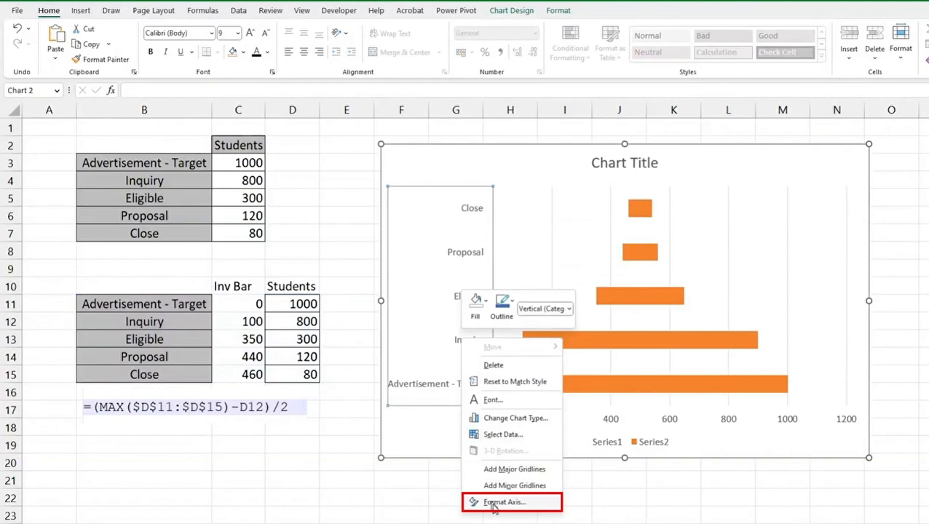
{"action": "left_click", "coordinate": [493, 503]}
{"action": "left_click", "coordinate": [812, 332]}
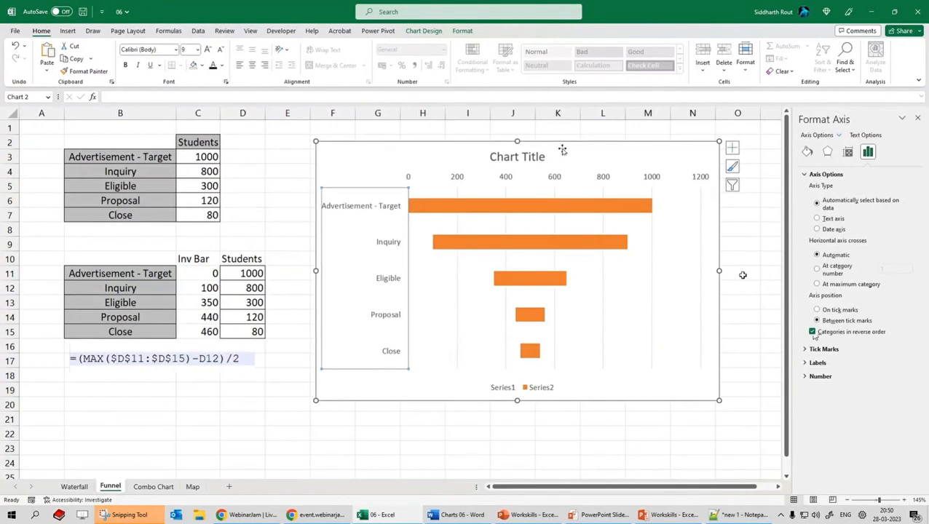
{"action": "left_click", "coordinate": [746, 274]}
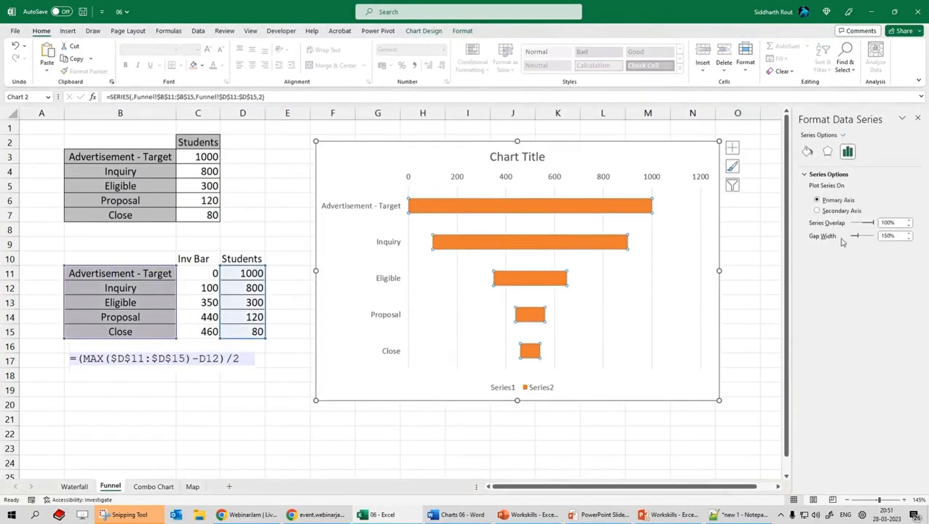
Set the gap width of the orange Students series to 0%
{"action": "left_click_drag", "start_coordinate": [893, 236], "coordinate": [851, 239]}
{"action": "type", "text": "0"}
{"action": "key", "text": "Return"}
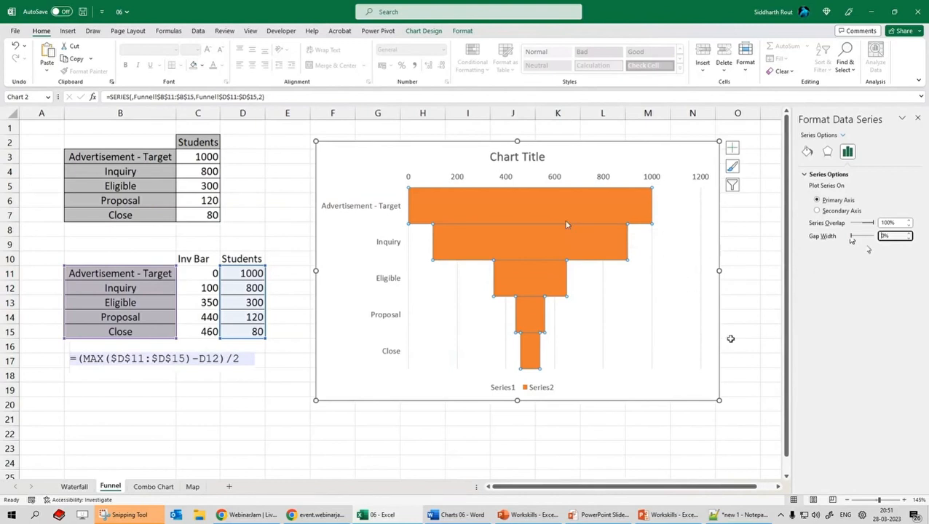
{"action": "left_click", "coordinate": [741, 330]}
{"action": "left_click", "coordinate": [711, 303]}
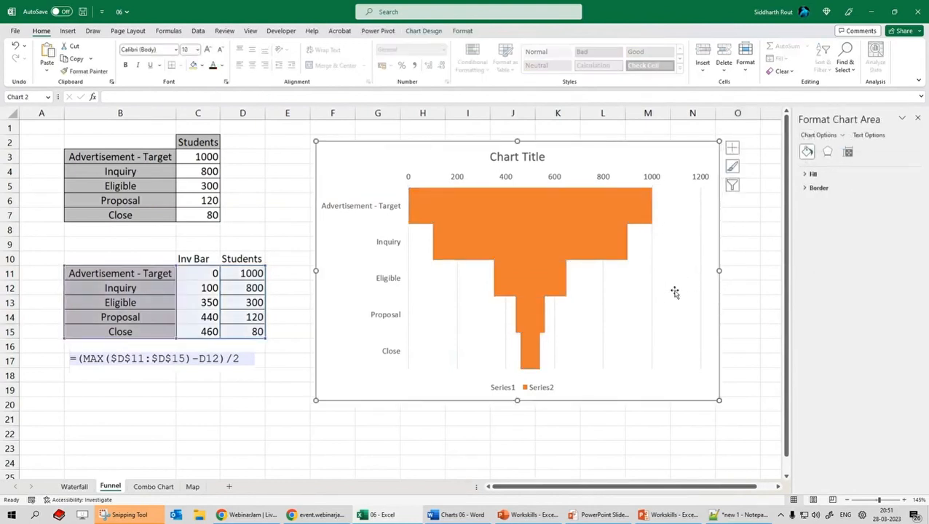
Apply the dark chart style and set the blue Inv Bar series' shape fill to No Fill again
{"action": "left_click", "coordinate": [423, 31]}
{"action": "left_click", "coordinate": [409, 54]}
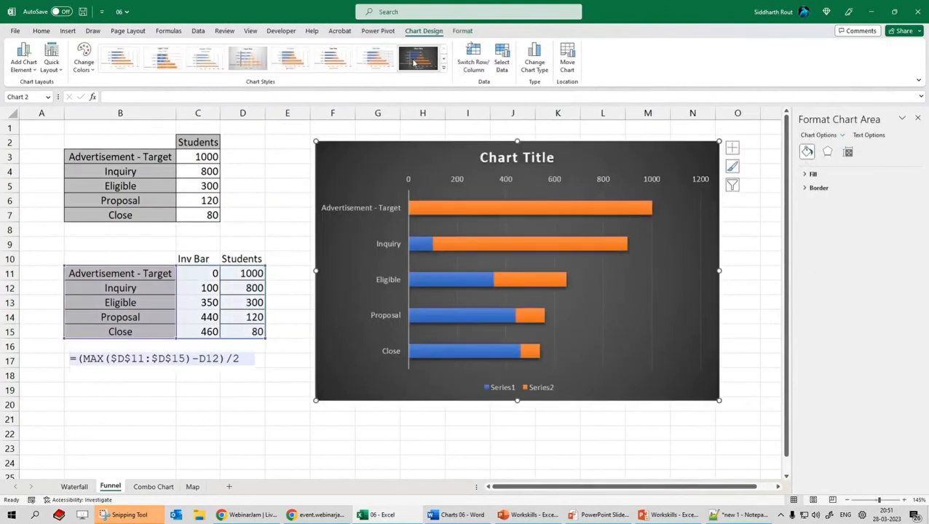
{"action": "left_click", "coordinate": [431, 244]}
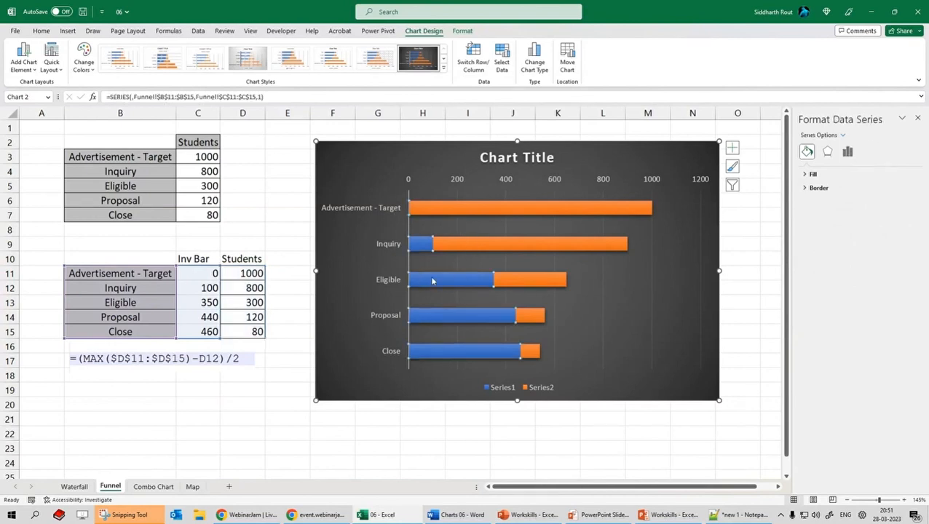
{"action": "left_click", "coordinate": [463, 30]}
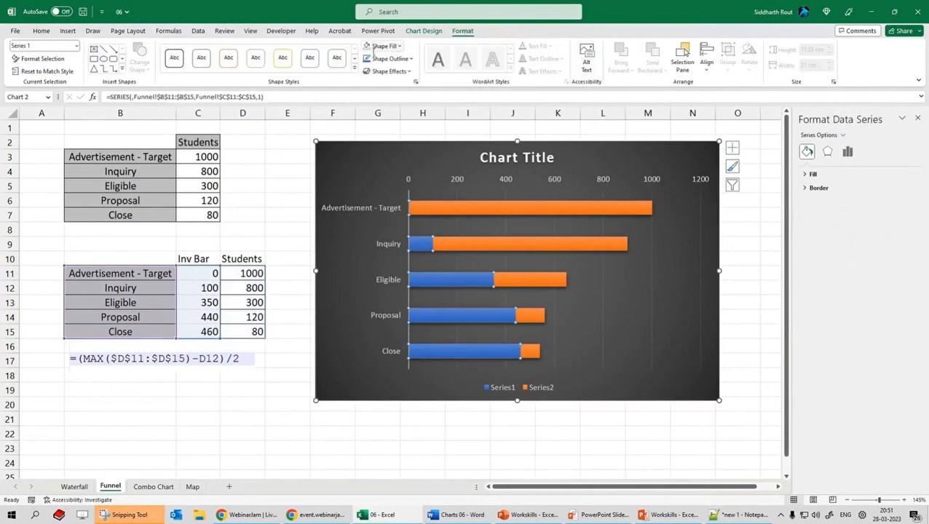
{"action": "left_click", "coordinate": [369, 47]}
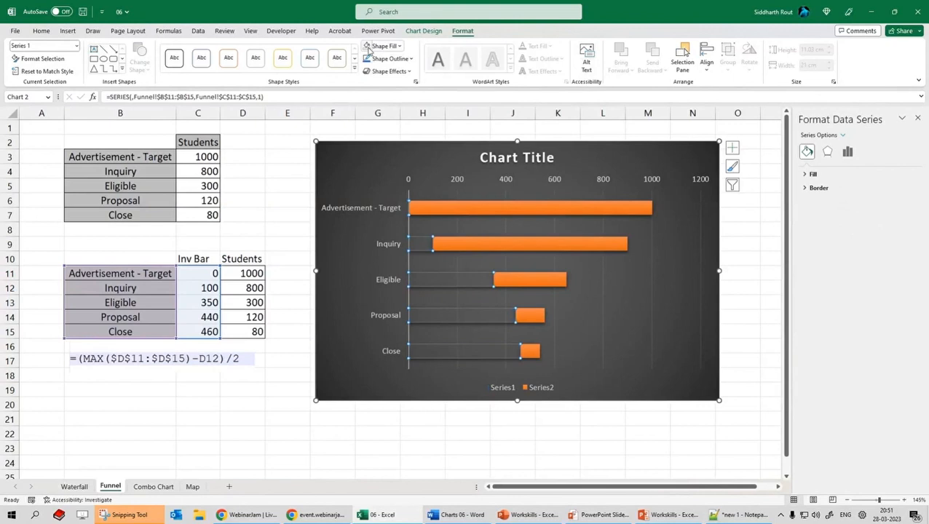
{"action": "left_click", "coordinate": [649, 261]}
{"action": "left_click", "coordinate": [650, 290]}
{"action": "left_click", "coordinate": [645, 290]}
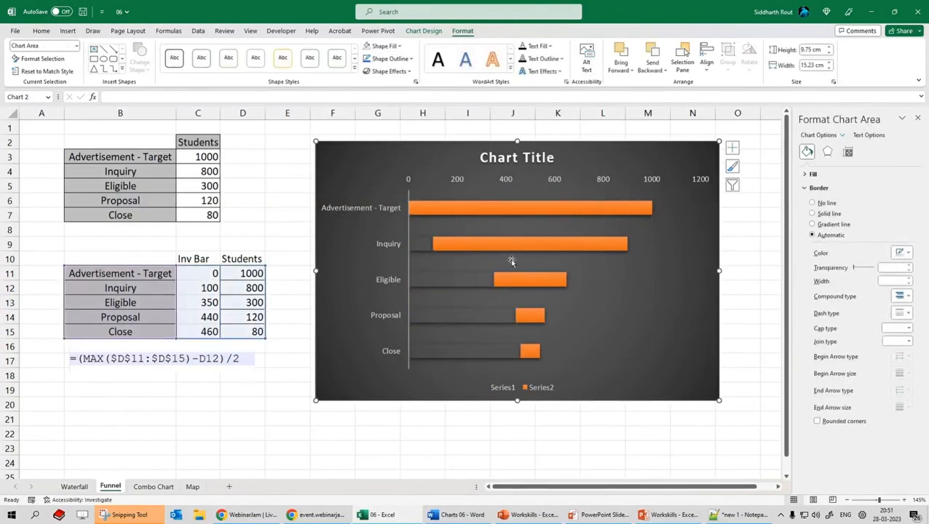
Remove the shadow effect from the chart's hidden Inv Bar series by choosing No Shadow
{"action": "left_click", "coordinate": [423, 33]}
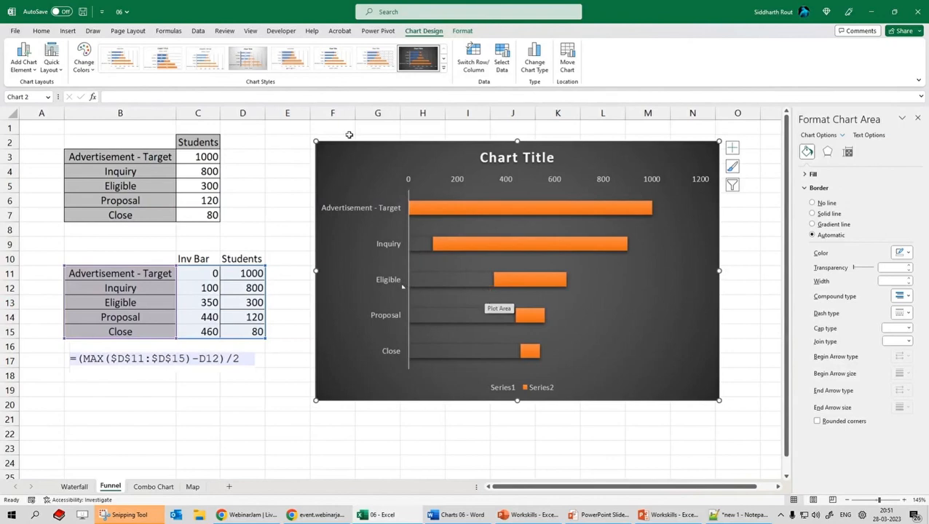
{"action": "left_click", "coordinate": [462, 30]}
{"action": "left_click", "coordinate": [389, 71]}
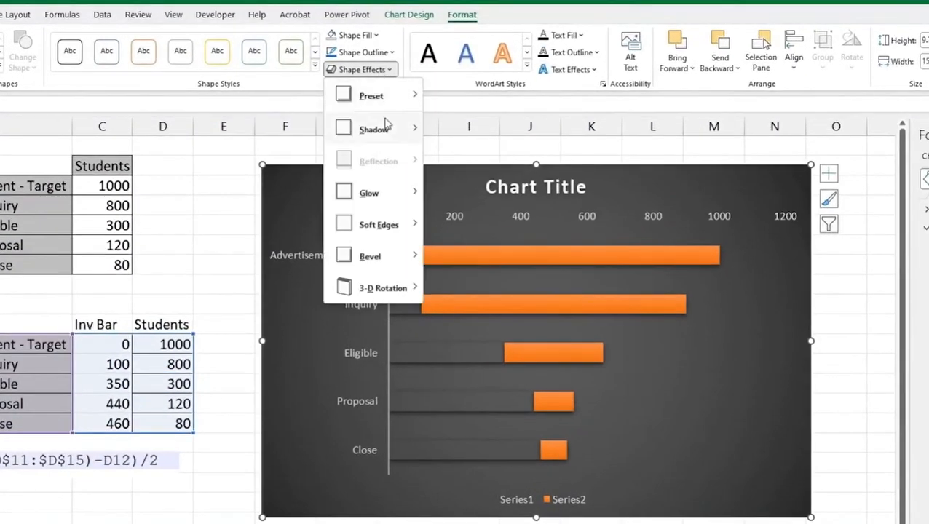
{"action": "mouse_move", "coordinate": [385, 125]}
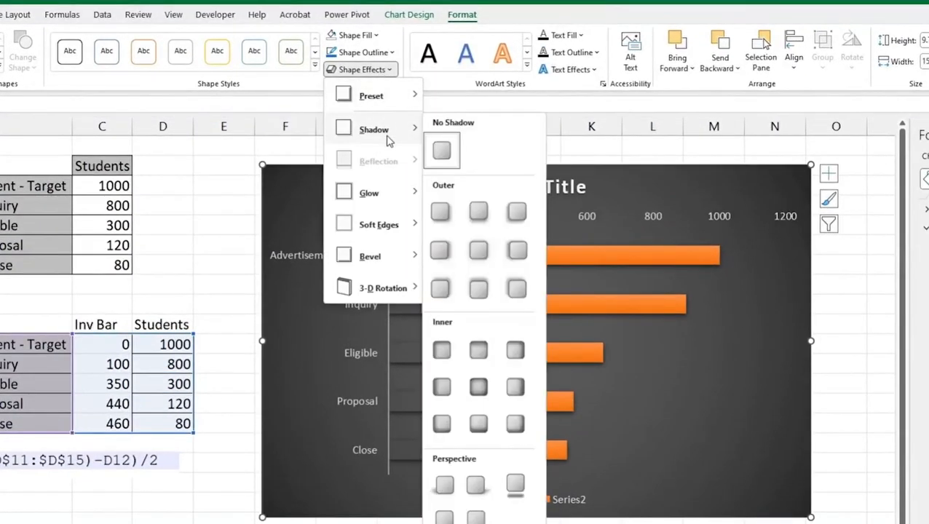
{"action": "left_click", "coordinate": [441, 152]}
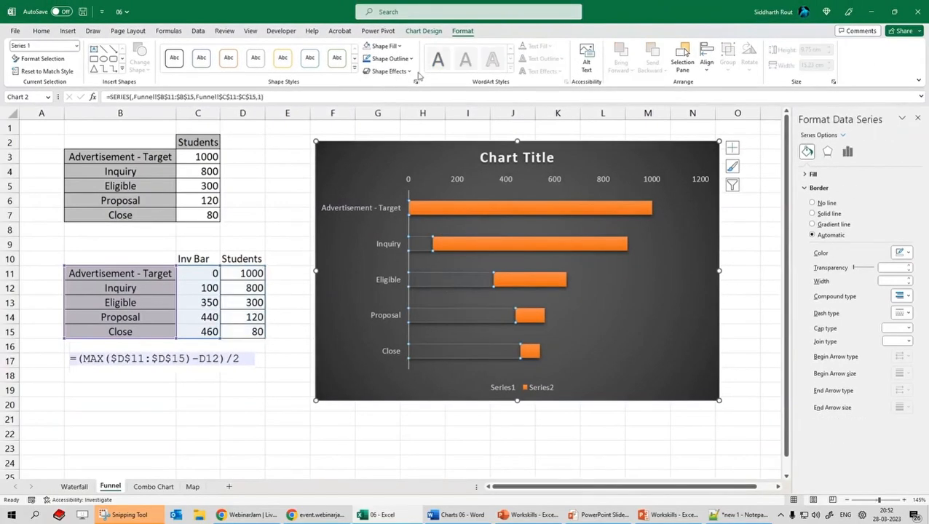
{"action": "left_click", "coordinate": [389, 70]}
{"action": "mouse_move", "coordinate": [398, 115]}
{"action": "left_click", "coordinate": [448, 131]}
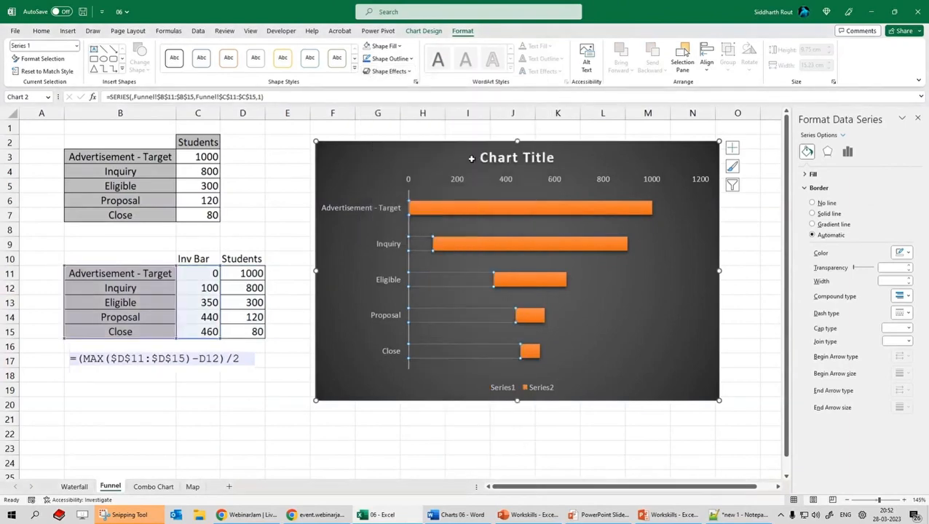
{"action": "left_click", "coordinate": [627, 384]}
Close the gaps between the orange bars of the dark-styled chart with a 0% gap width
{"action": "right_click", "coordinate": [537, 285]}
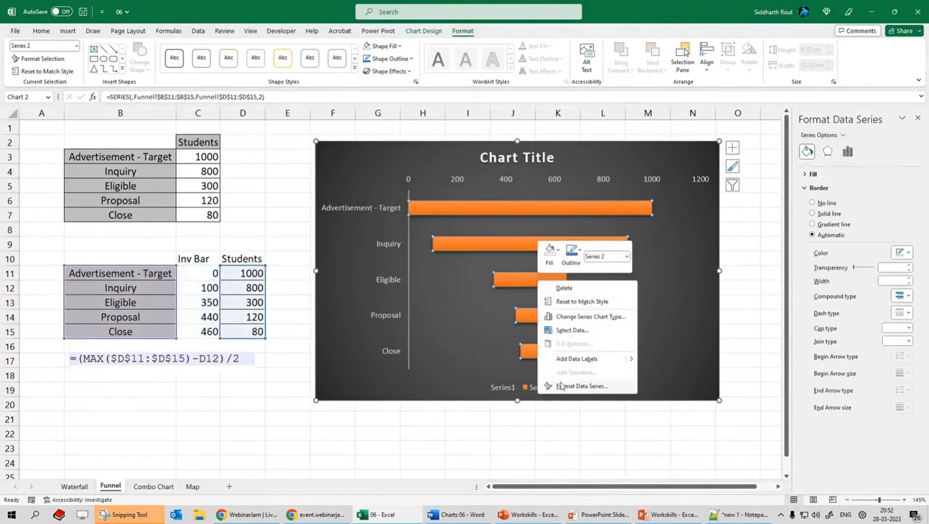
{"action": "left_click", "coordinate": [560, 385]}
{"action": "left_click_drag", "start_coordinate": [857, 237], "coordinate": [849, 240]}
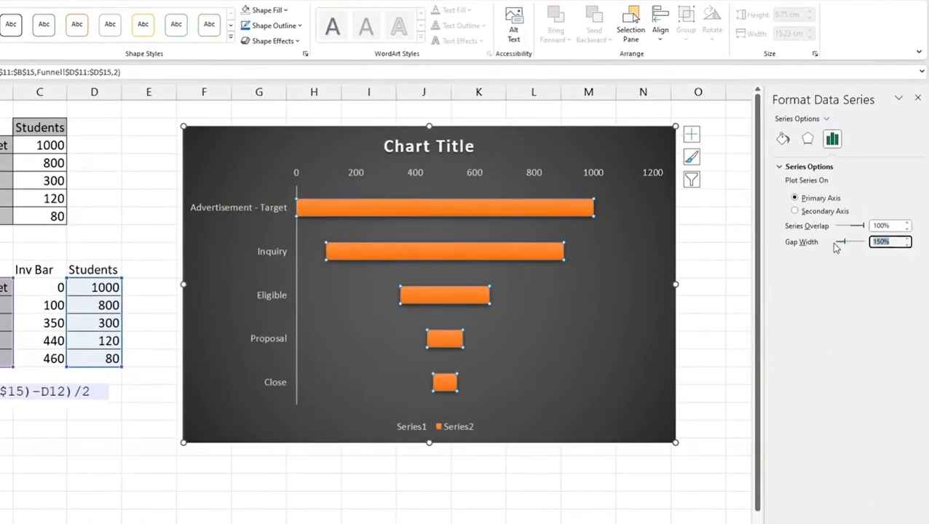
{"action": "type", "text": "0"}
{"action": "key", "text": "Return"}
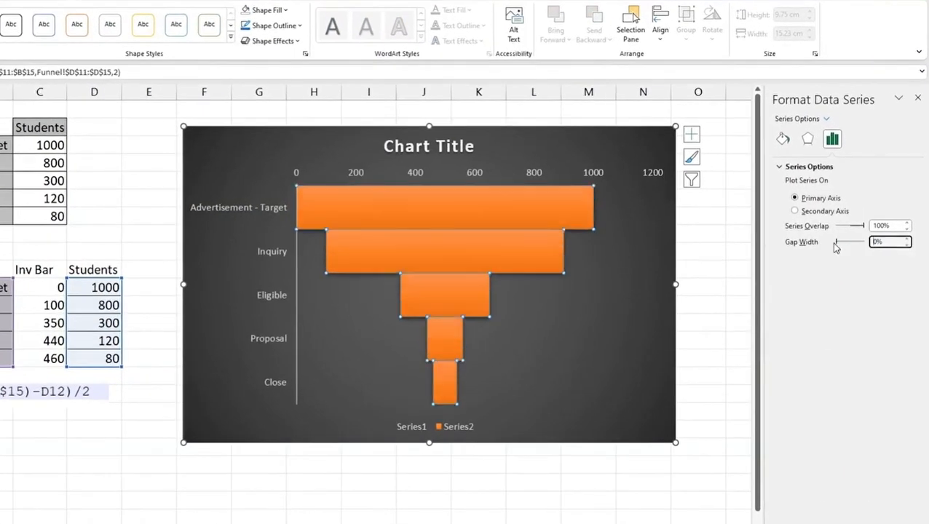
Add data labels to the orange bars in a larger black font and save the workbook
{"action": "right_click", "coordinate": [481, 205]}
{"action": "left_click", "coordinate": [537, 354]}
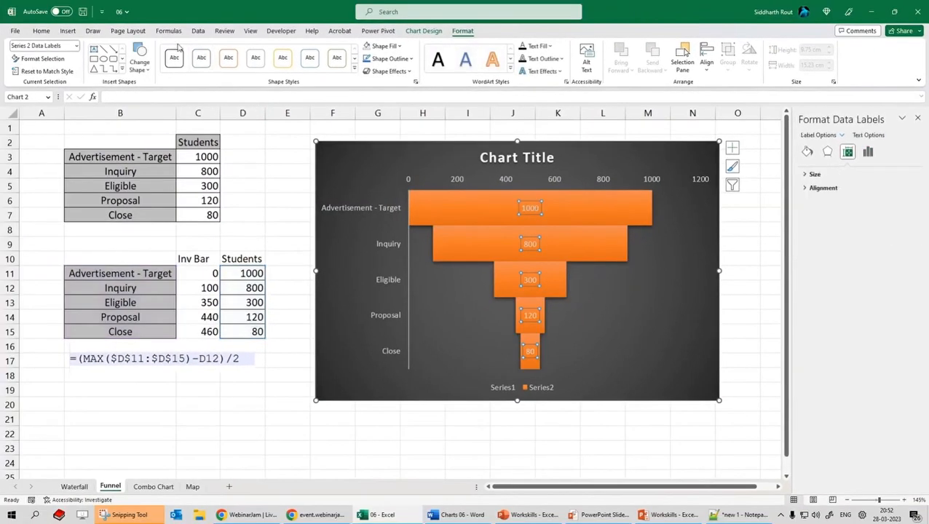
{"action": "left_click", "coordinate": [207, 49]}
{"action": "left_click", "coordinate": [208, 49]}
{"action": "left_click", "coordinate": [208, 49]}
{"action": "left_click", "coordinate": [641, 436]}
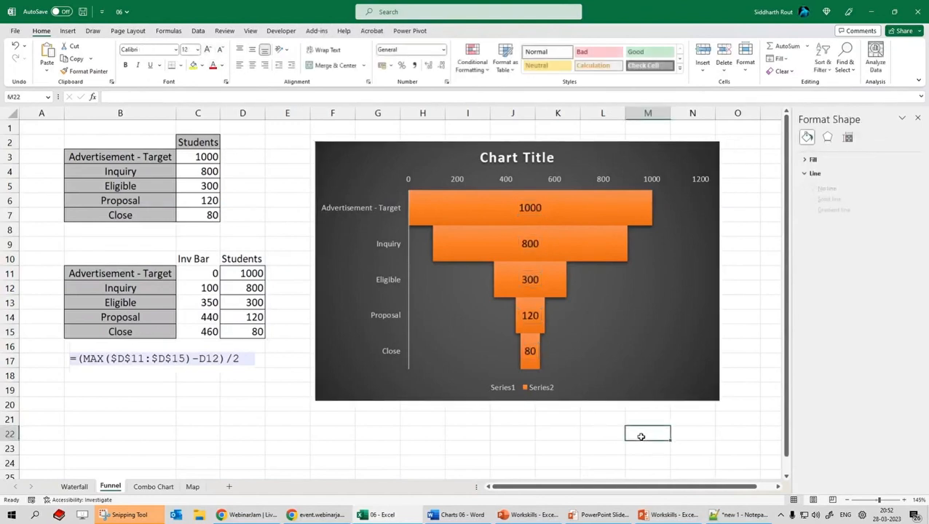
{"action": "key", "text": "ctrl+s"}
Delete the chart's legend and link the chart title to cell B2
{"action": "left_click", "coordinate": [518, 387]}
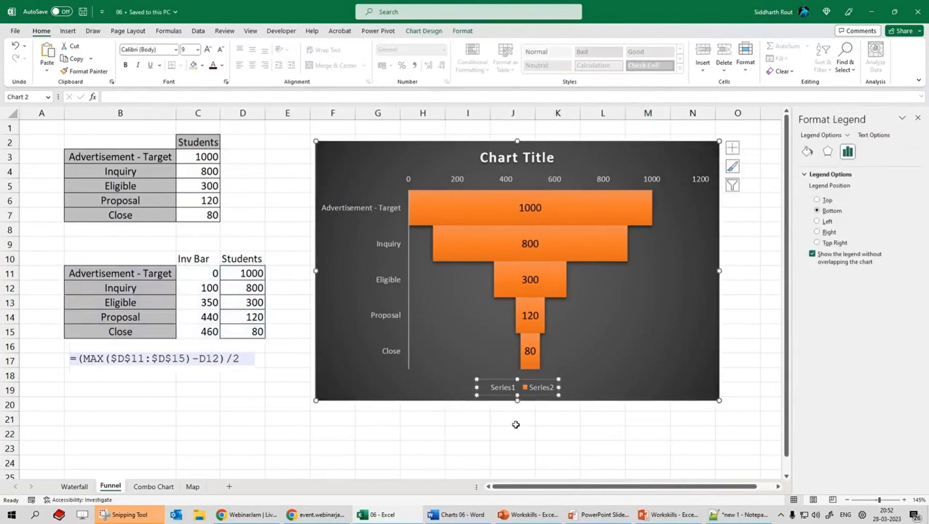
{"action": "key", "text": "Delete"}
{"action": "left_click", "coordinate": [510, 158]}
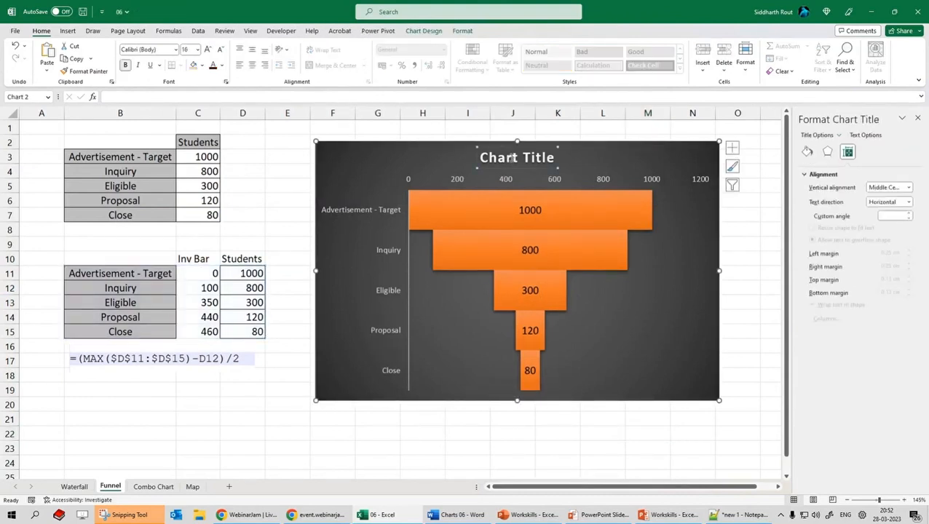
{"action": "type", "text": "="}
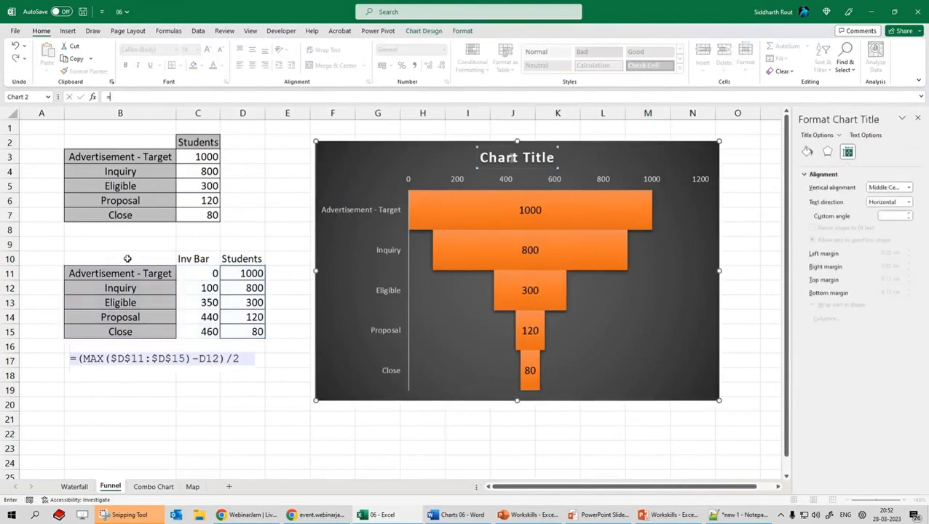
{"action": "left_click", "coordinate": [116, 139]}
{"action": "key", "text": "Return"}
Enter Sales Funnel in B2 as the linked title text and save the workbook
{"action": "left_click", "coordinate": [117, 140]}
{"action": "type", "text": "Sales Funnel"}
{"action": "key", "text": "Return"}
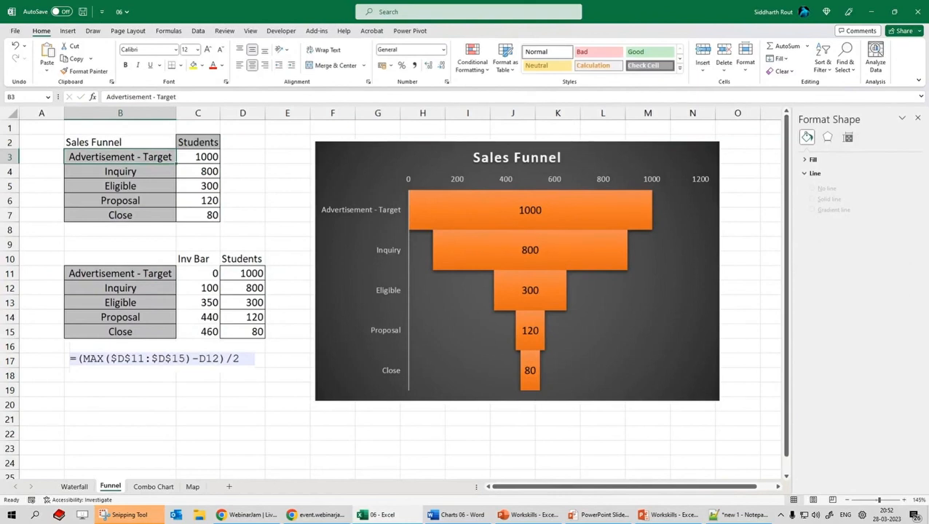
{"action": "left_click", "coordinate": [755, 300]}
{"action": "key", "text": "ctrl+s"}
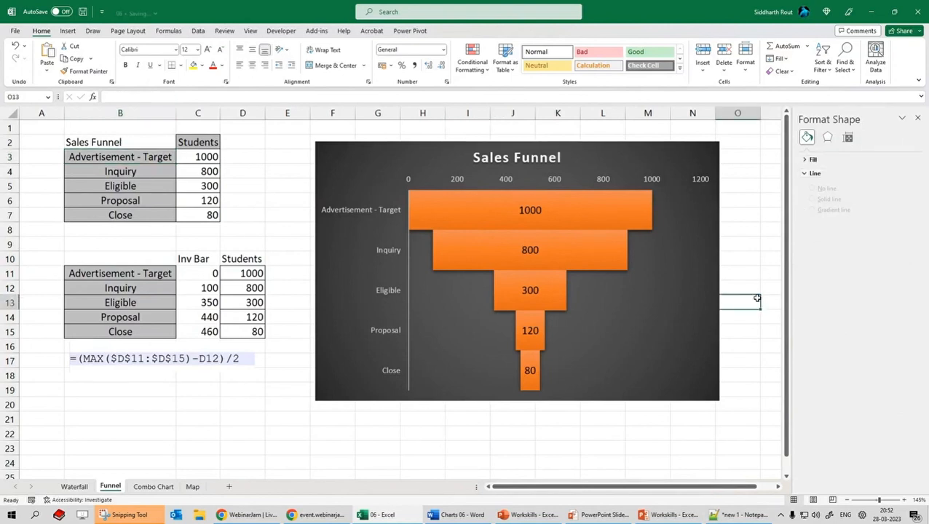
{"action": "left_click", "coordinate": [833, 277]}
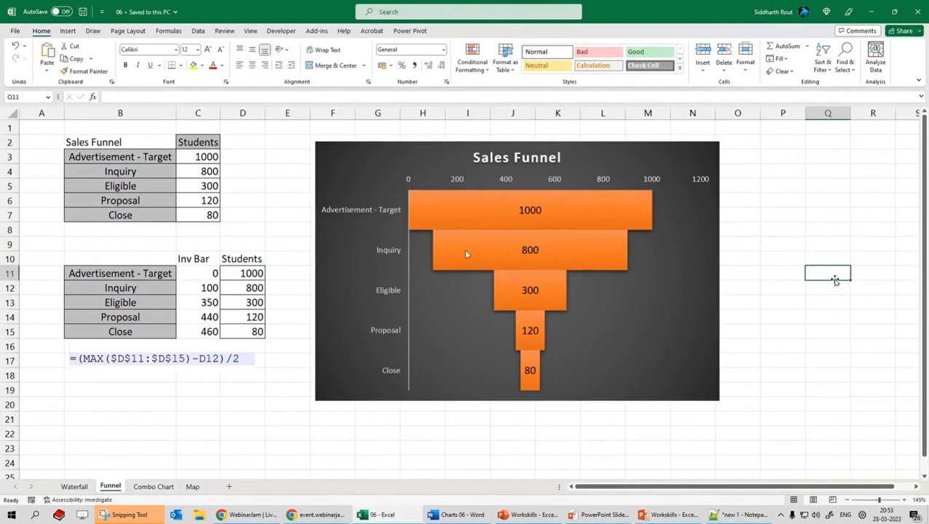
Insert a built-in Funnel chart from the original stage data in B3:C7
{"action": "left_click_drag", "start_coordinate": [118, 287], "coordinate": [279, 373]}
{"action": "left_click_drag", "start_coordinate": [77, 157], "coordinate": [201, 217]}
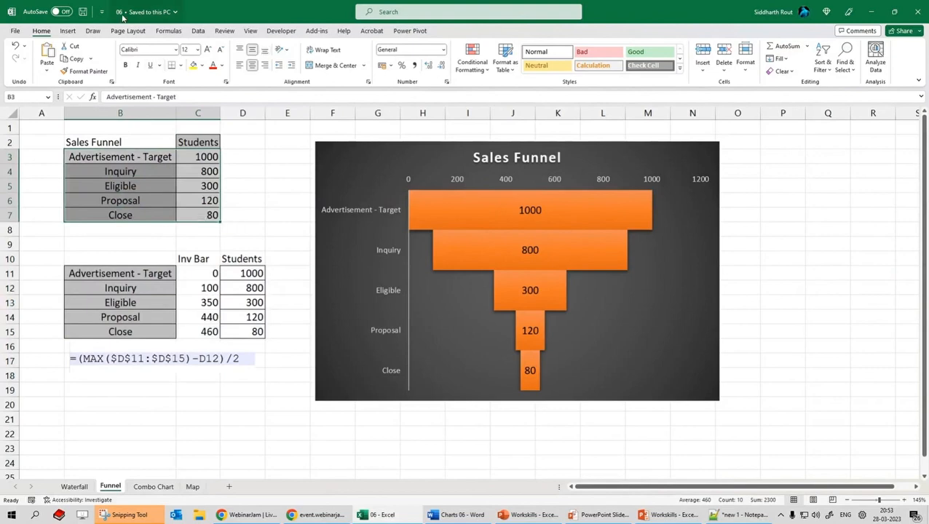
{"action": "left_click", "coordinate": [68, 30]}
{"action": "left_click", "coordinate": [397, 64]}
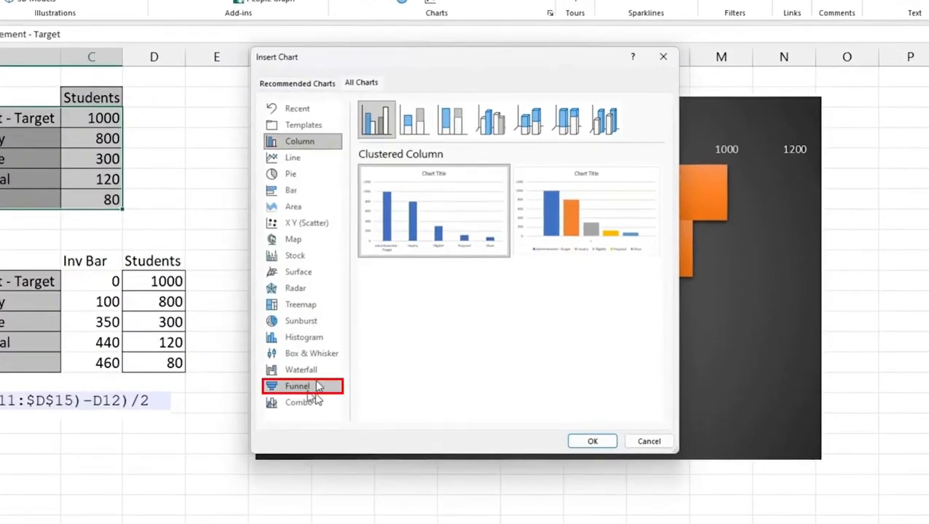
{"action": "left_click", "coordinate": [347, 348]}
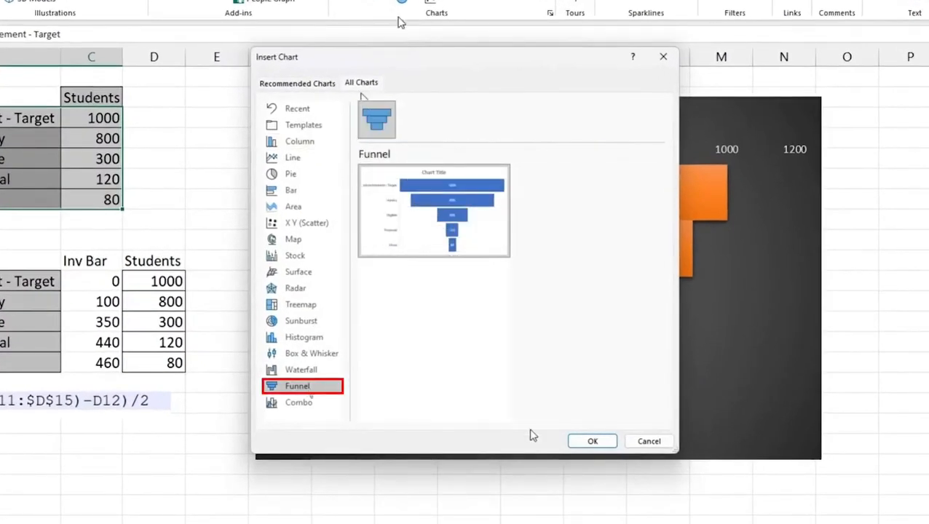
{"action": "left_click", "coordinate": [591, 441]}
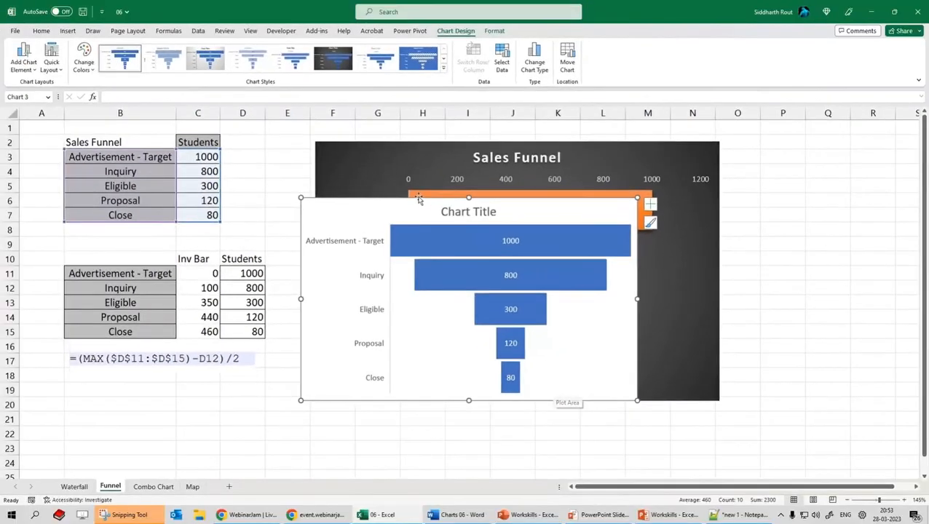
Shrink the dark chart and move it to about columns L to R, and enlarge the new funnel chart beside it over about D to K
{"action": "left_click_drag", "start_coordinate": [419, 199], "coordinate": [296, 270]}
{"action": "left_click_drag", "start_coordinate": [568, 144], "coordinate": [689, 129]}
{"action": "left_click_drag", "start_coordinate": [838, 385], "coordinate": [711, 296]}
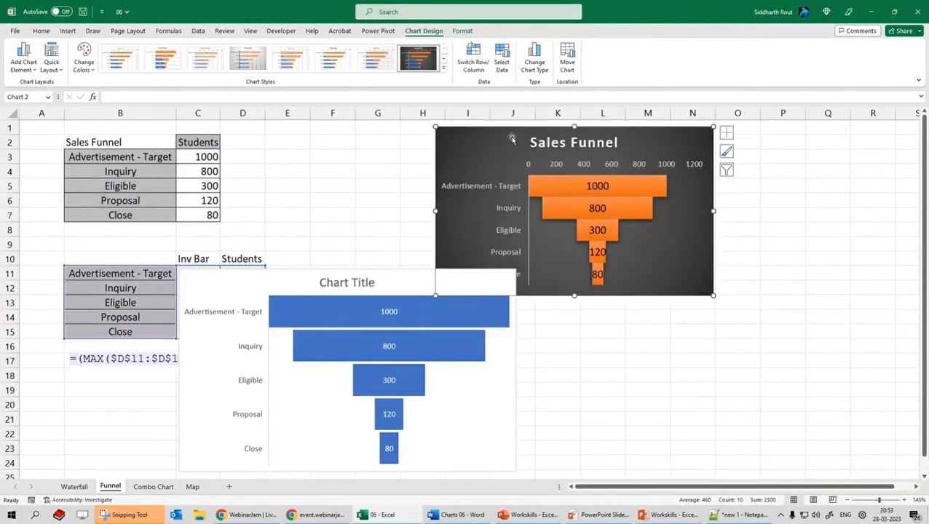
{"action": "left_click_drag", "start_coordinate": [539, 171], "coordinate": [703, 179]}
{"action": "left_click_drag", "start_coordinate": [329, 274], "coordinate": [383, 124]}
{"action": "left_click_drag", "start_coordinate": [569, 327], "coordinate": [591, 349]}
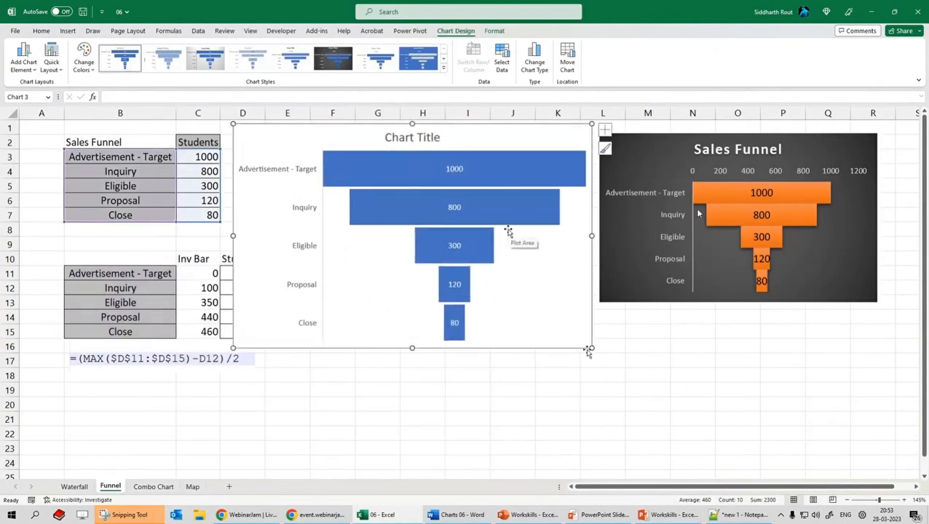
Switch to the PowerPoint slide show to view the Combo Chart examples
{"action": "left_click", "coordinate": [612, 252]}
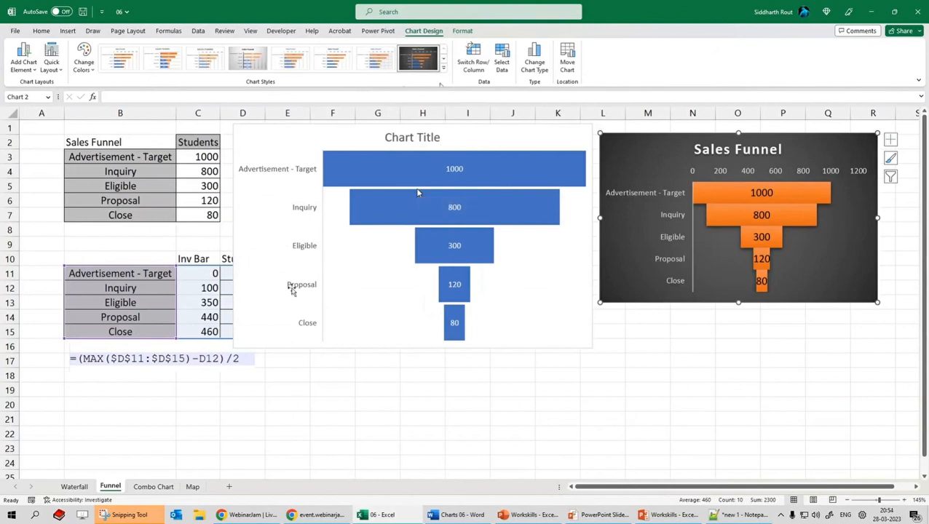
{"action": "left_click", "coordinate": [598, 514]}
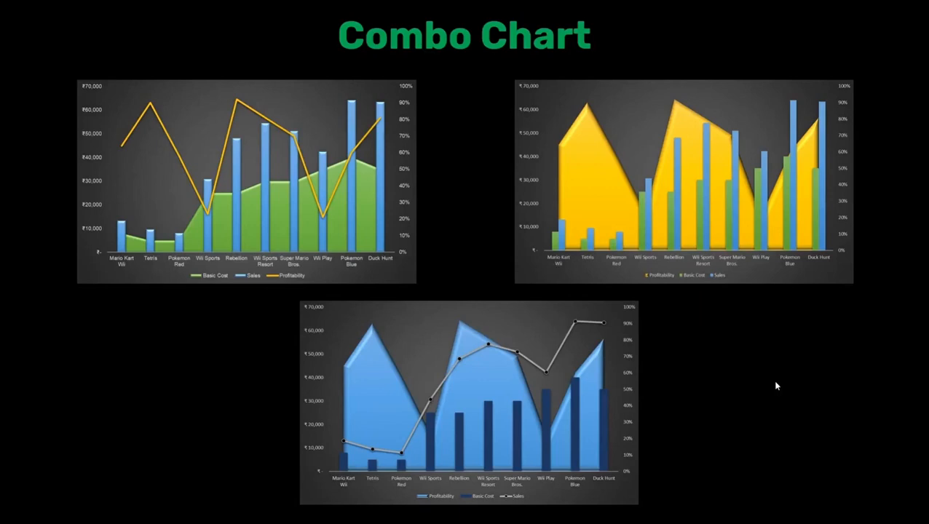
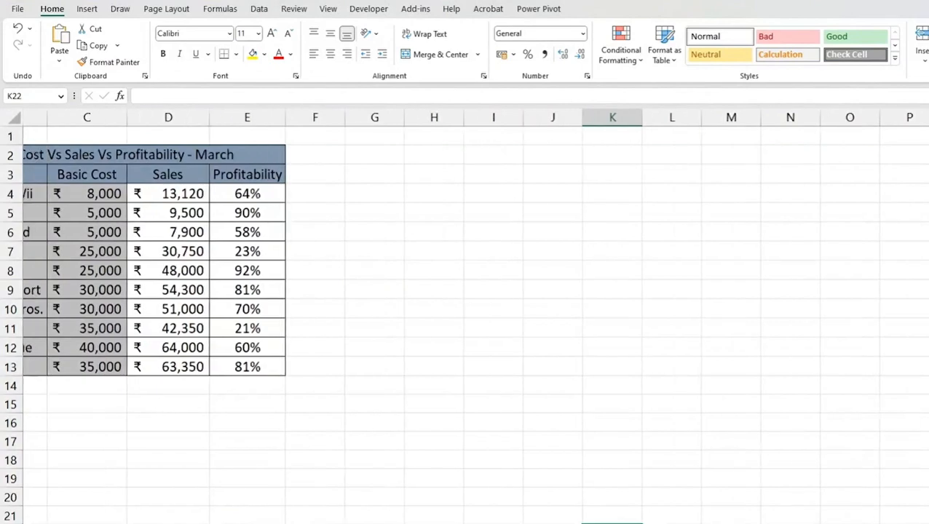
Examine the Publisher, Basic Cost and Sales values in rows 4 to 13 of the March profitability table
{"action": "scroll", "coordinate": [560, 520], "scroll_direction": "up", "scroll_amount": 1}
{"action": "scroll", "coordinate": [560, 519], "scroll_direction": "left", "scroll_amount": 1}
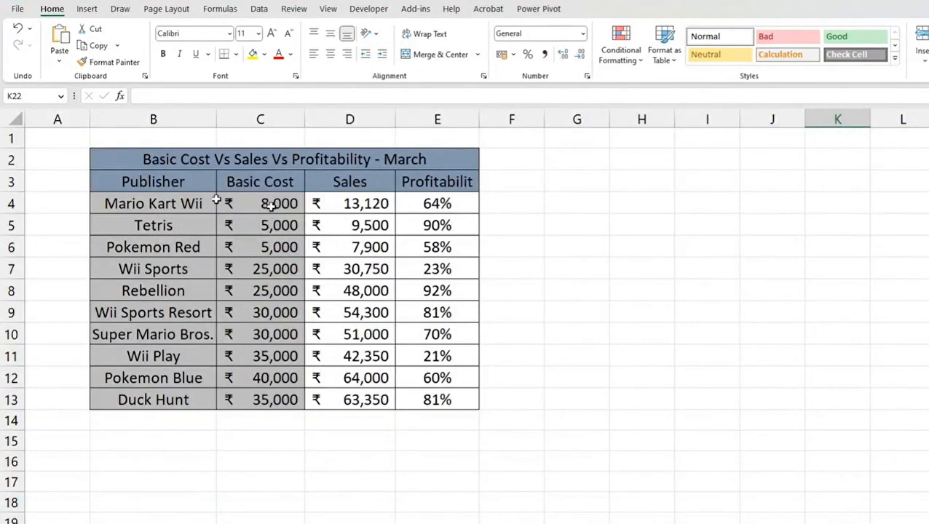
{"action": "left_click_drag", "start_coordinate": [270, 203], "coordinate": [354, 408]}
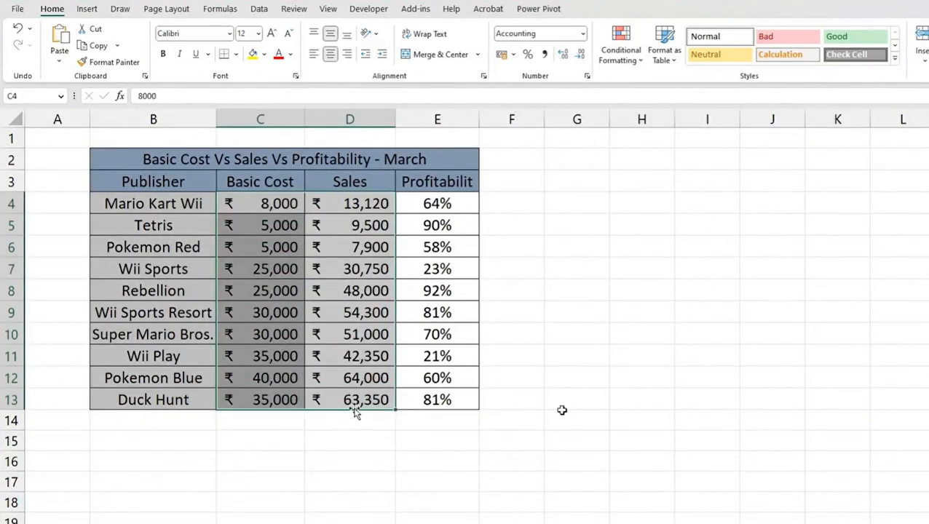
{"action": "left_click_drag", "start_coordinate": [144, 203], "coordinate": [157, 397]}
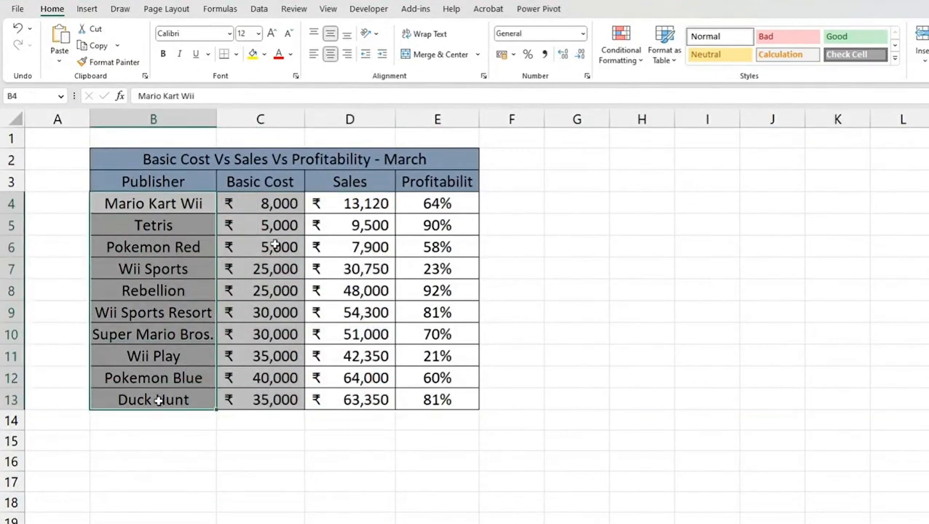
{"action": "left_click_drag", "start_coordinate": [273, 196], "coordinate": [275, 400]}
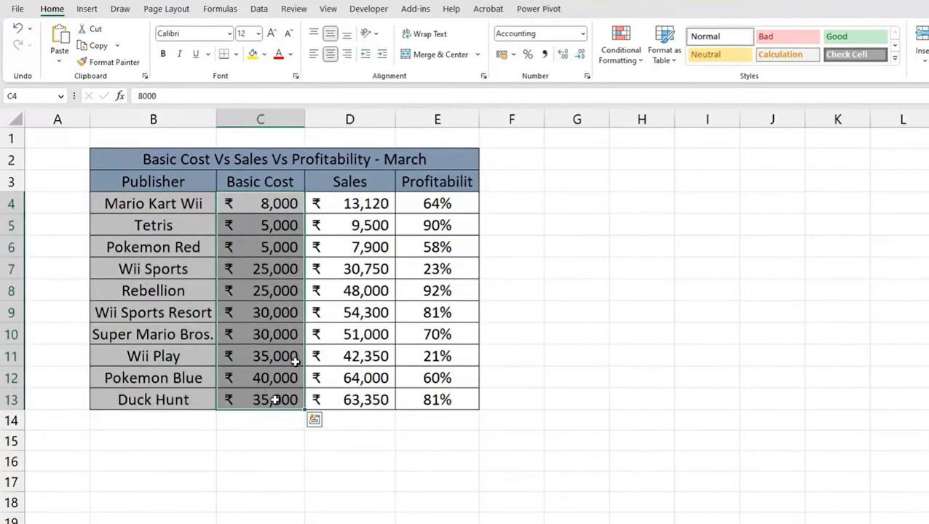
{"action": "left_click_drag", "start_coordinate": [358, 205], "coordinate": [367, 402]}
AutoFit column E to its Profitability header and look over the Basic Cost, Sales and Profitability values
{"action": "double_click", "coordinate": [479, 119]}
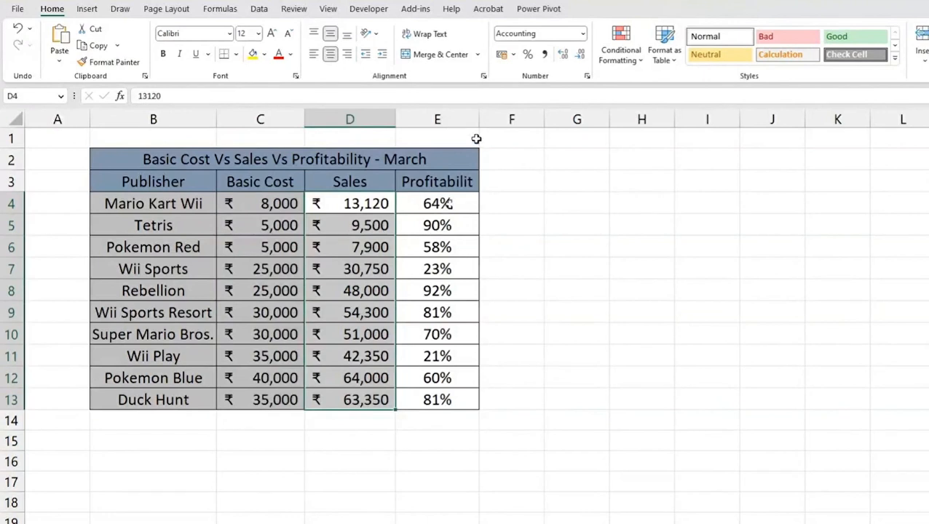
{"action": "left_click_drag", "start_coordinate": [265, 204], "coordinate": [260, 389]}
{"action": "left_click_drag", "start_coordinate": [361, 206], "coordinate": [352, 408]}
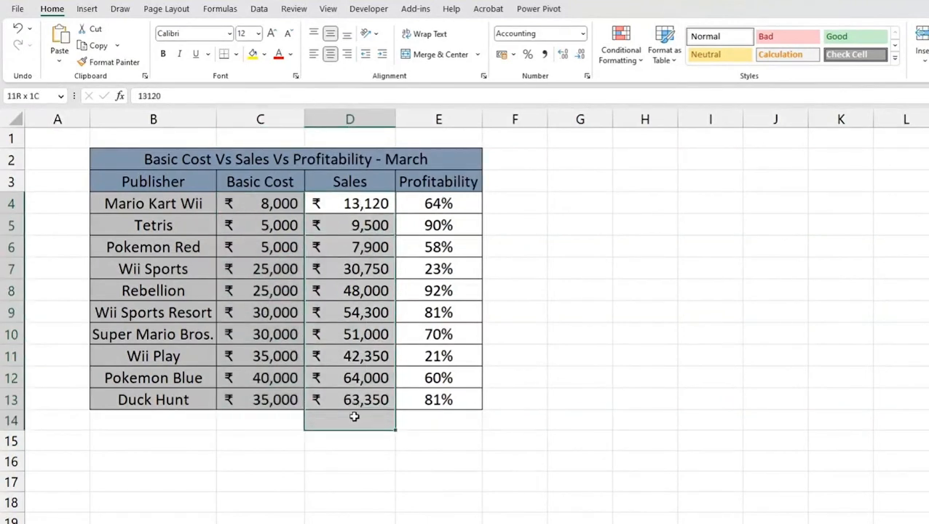
{"action": "left_click_drag", "start_coordinate": [436, 204], "coordinate": [440, 406]}
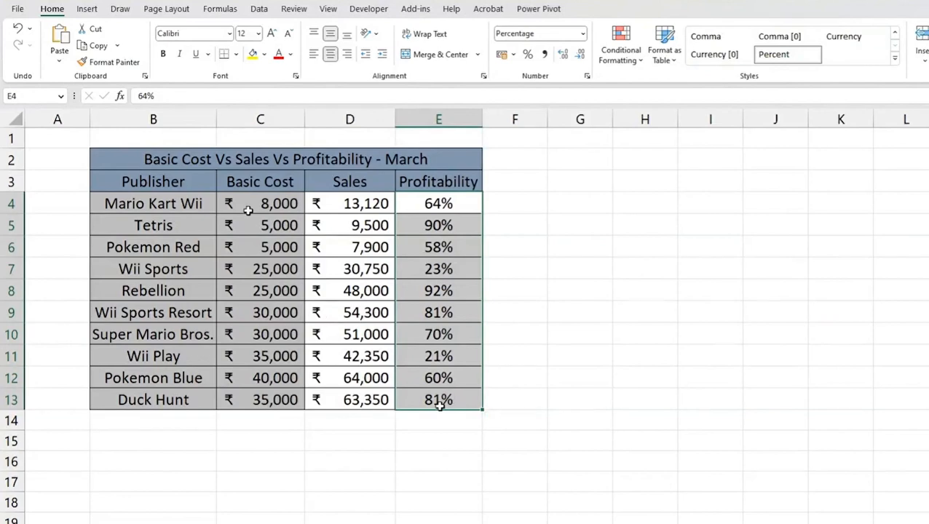
Insert a 2-D clustered column chart from B3:E13 and resize it to about columns F to N, rows 2 to 18, beside the table
{"action": "left_click_drag", "start_coordinate": [152, 182], "coordinate": [439, 400]}
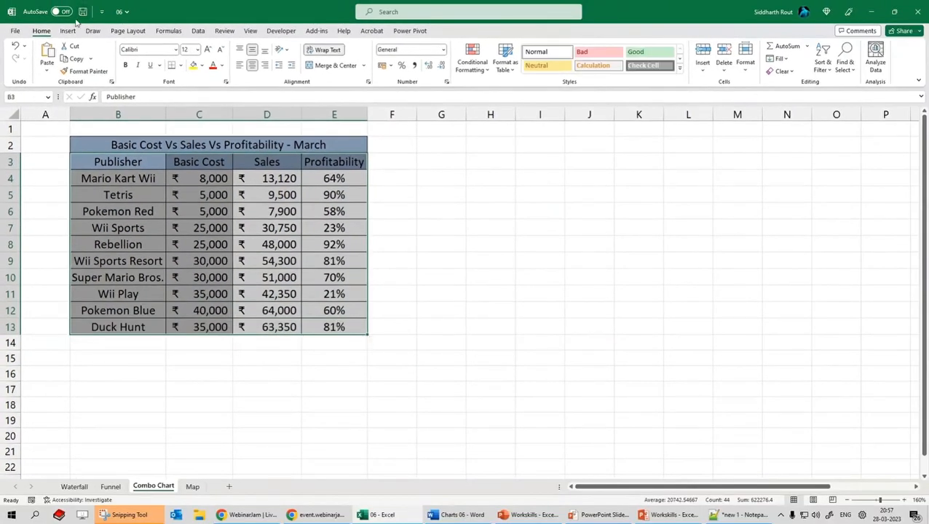
{"action": "left_click", "coordinate": [68, 30]}
{"action": "left_click", "coordinate": [422, 46]}
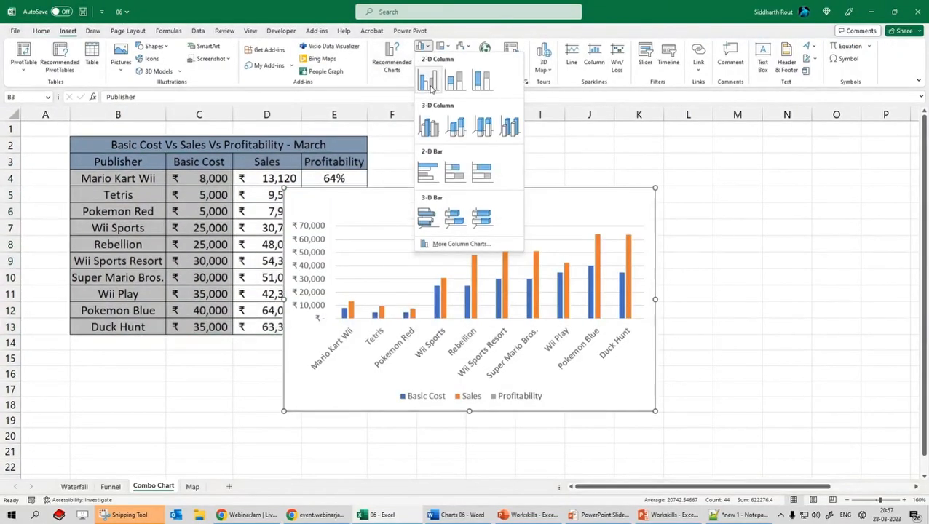
{"action": "left_click", "coordinate": [430, 86]}
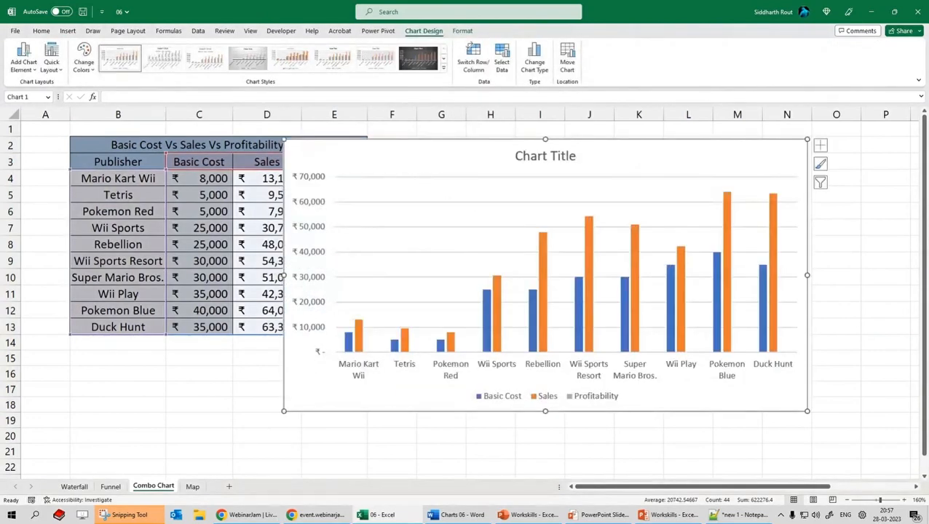
{"action": "left_click_drag", "start_coordinate": [284, 275], "coordinate": [389, 274]}
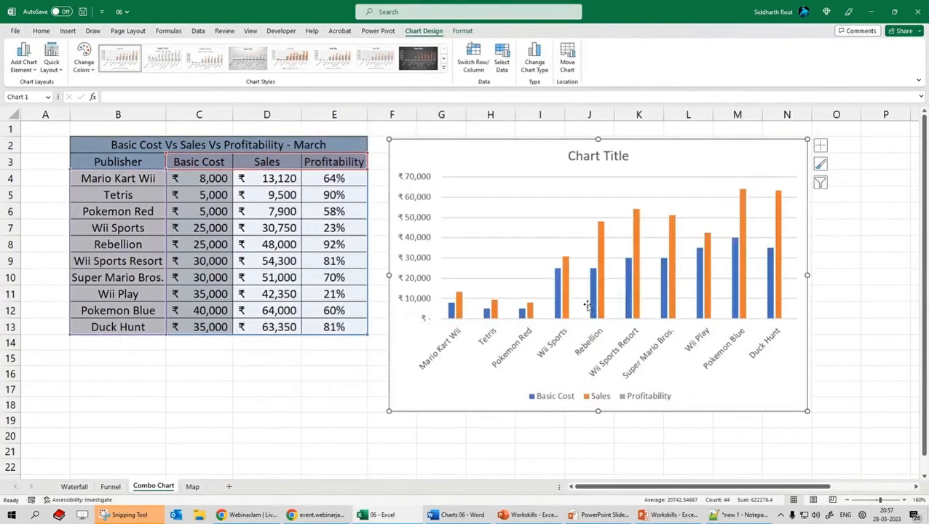
Inspect the Sales and Basic Cost columns in the chart and compare them with the legend entries
{"action": "left_click", "coordinate": [707, 240]}
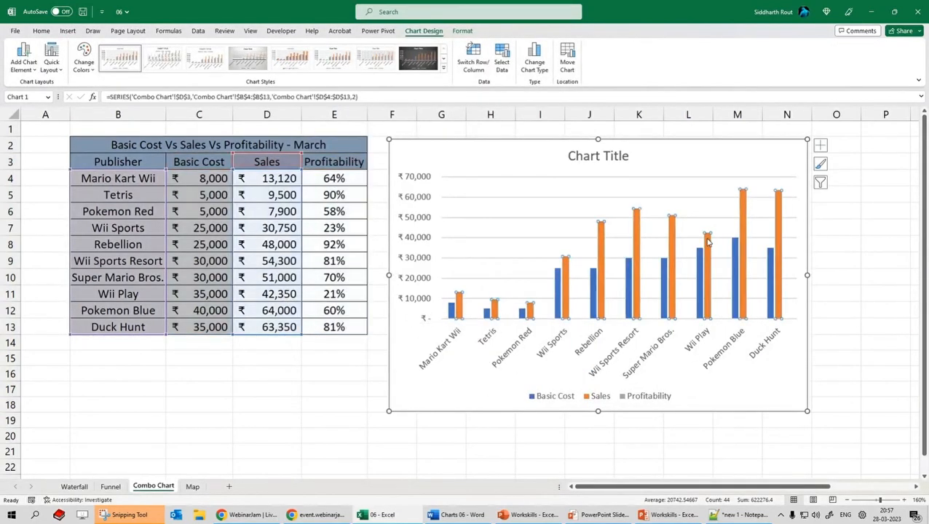
{"action": "left_click", "coordinate": [700, 275]}
{"action": "left_click", "coordinate": [619, 401]}
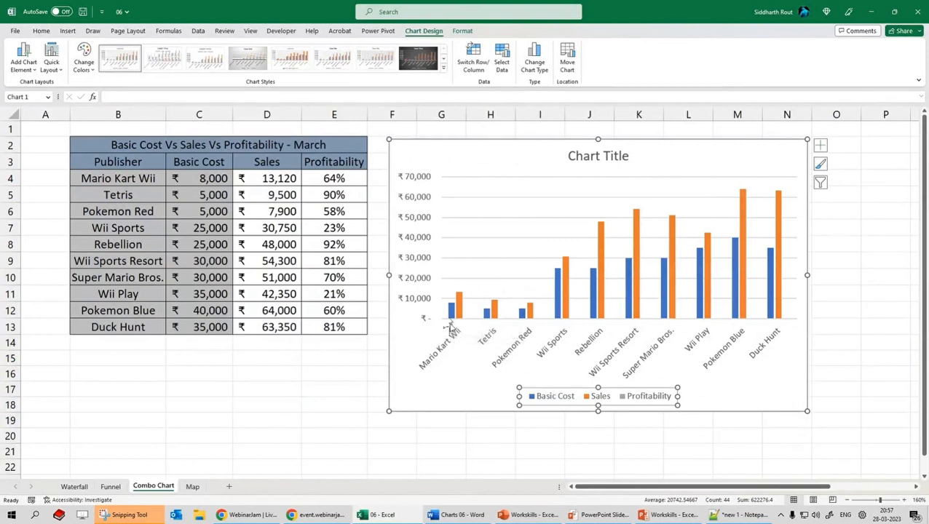
Start changing the chart type of the whole clustered column chart
{"action": "right_click", "coordinate": [664, 144]}
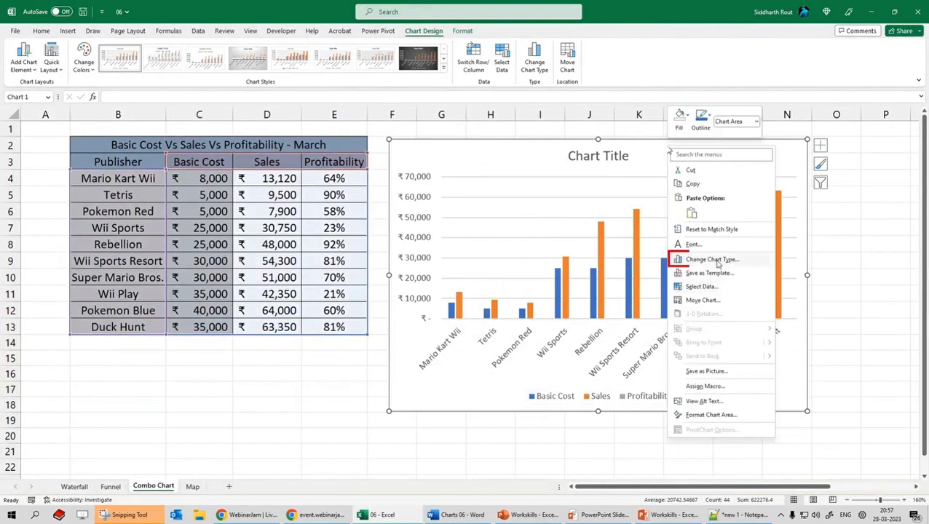
Change the chart to a Combo type with Profitability as Line with Markers on the secondary axis
{"action": "key", "text": "Escape"}
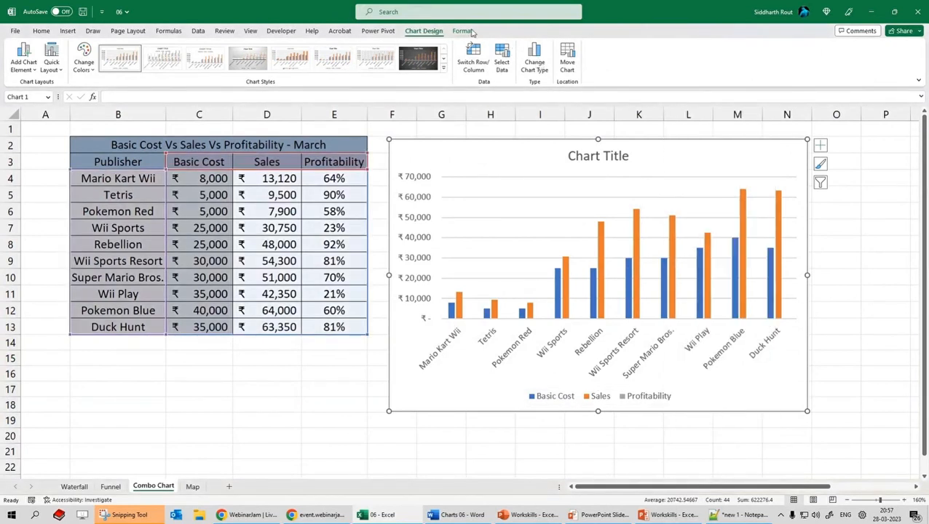
{"action": "left_click", "coordinate": [537, 60]}
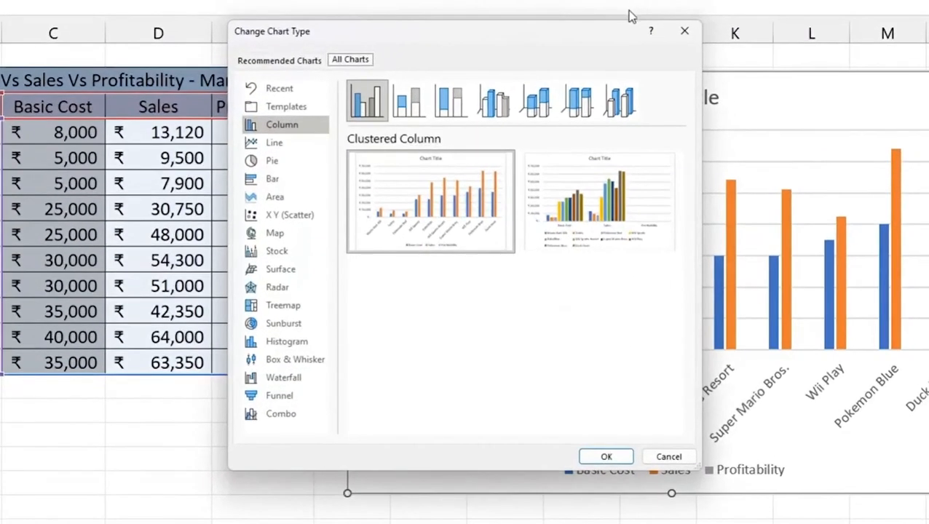
{"action": "left_click", "coordinate": [350, 360]}
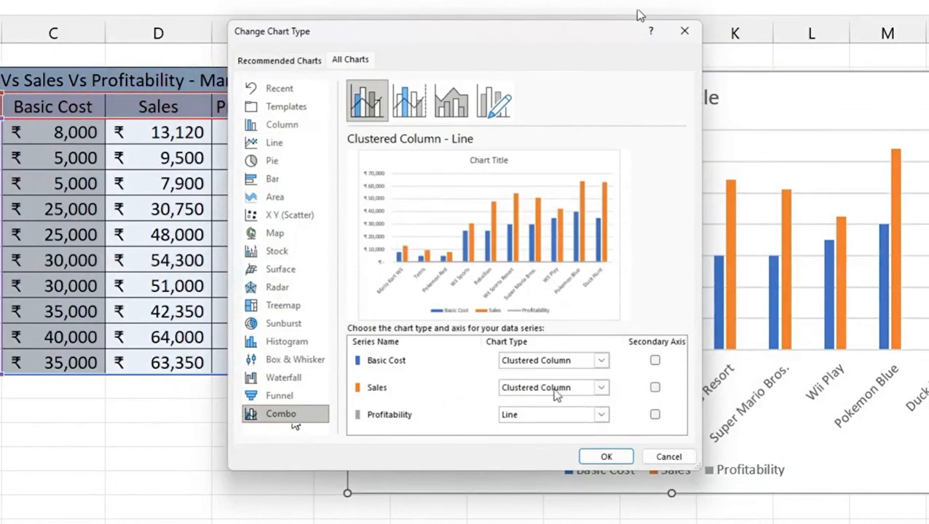
{"action": "left_click", "coordinate": [601, 415]}
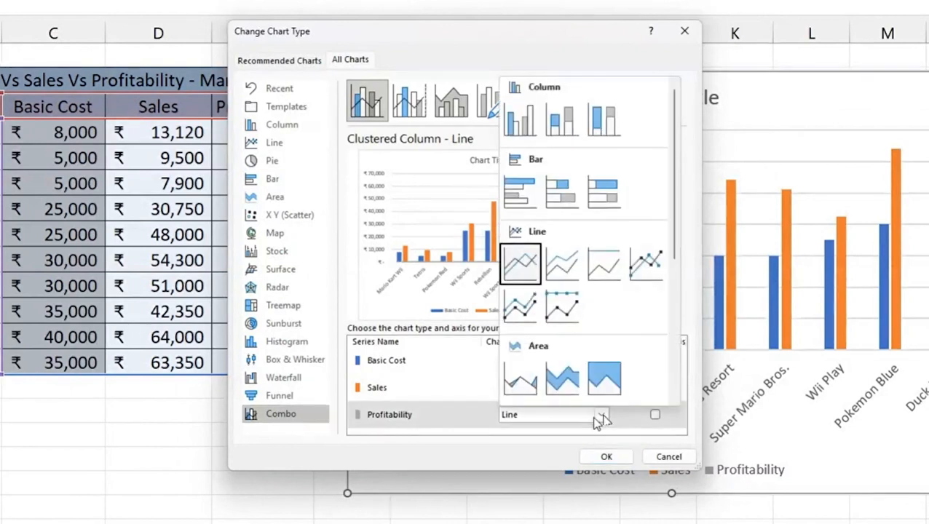
{"action": "left_click", "coordinate": [653, 268]}
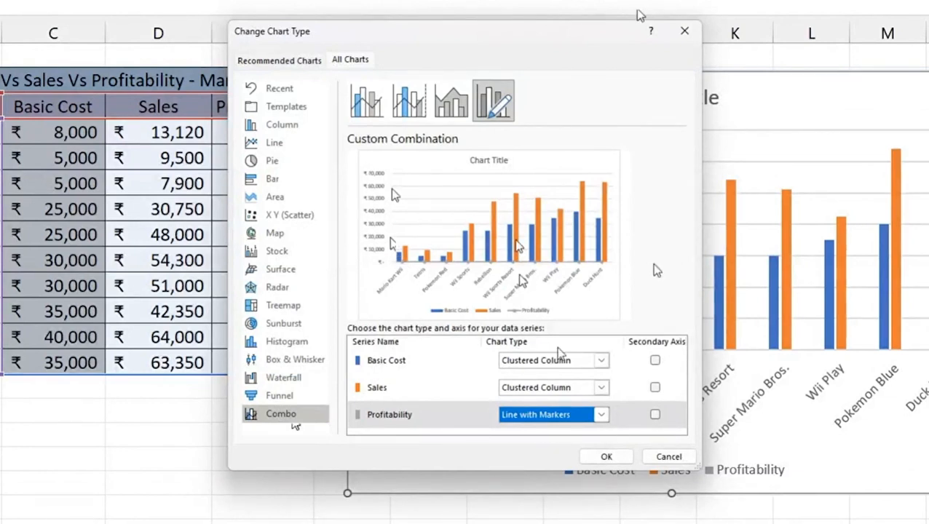
{"action": "left_click", "coordinate": [655, 415]}
{"action": "left_click", "coordinate": [606, 456]}
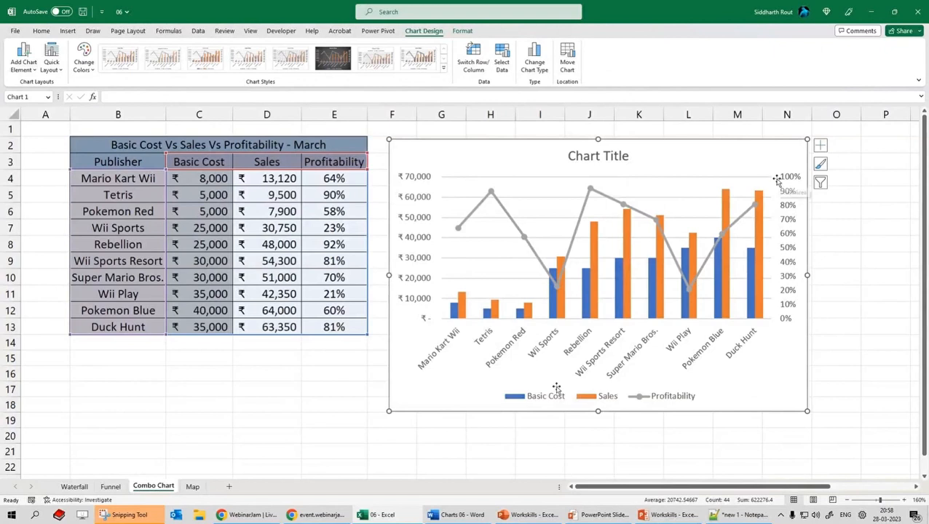
{"action": "left_click", "coordinate": [588, 190]}
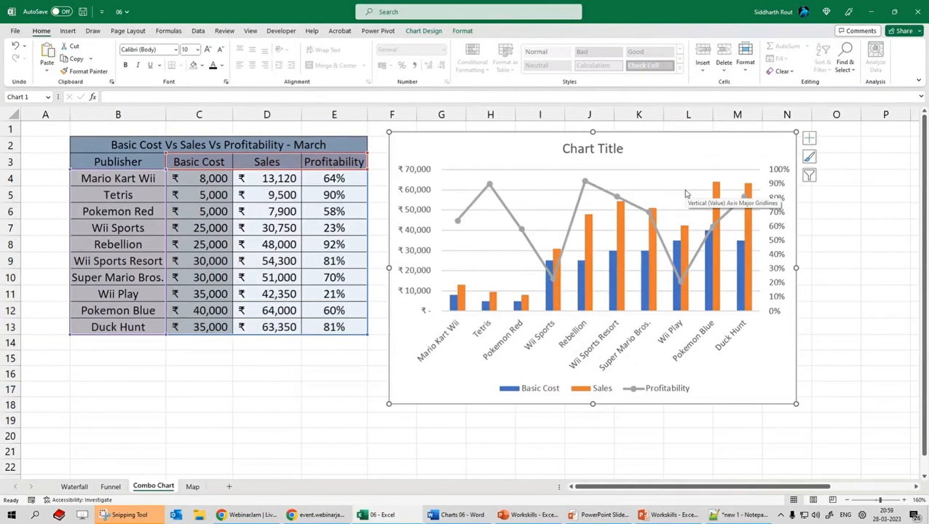
Set the Pokemon Red sales value in D6 to 2500
{"action": "left_click", "coordinate": [287, 211]}
{"action": "type", "text": "2500"}
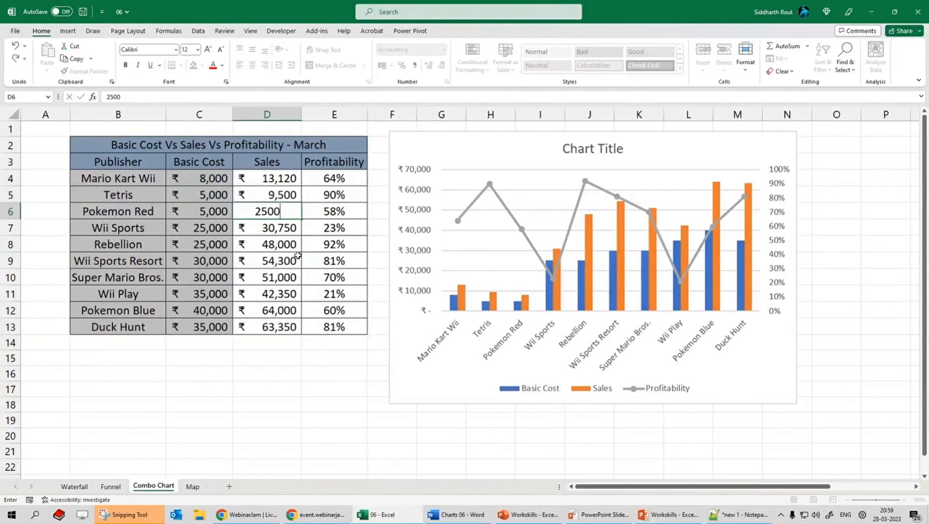
{"action": "key", "text": "Return"}
{"action": "left_click", "coordinate": [264, 208]}
Replace the Pokemon Red profitability in E6 with the formula =(D6-C6)/C6
{"action": "left_click", "coordinate": [338, 210]}
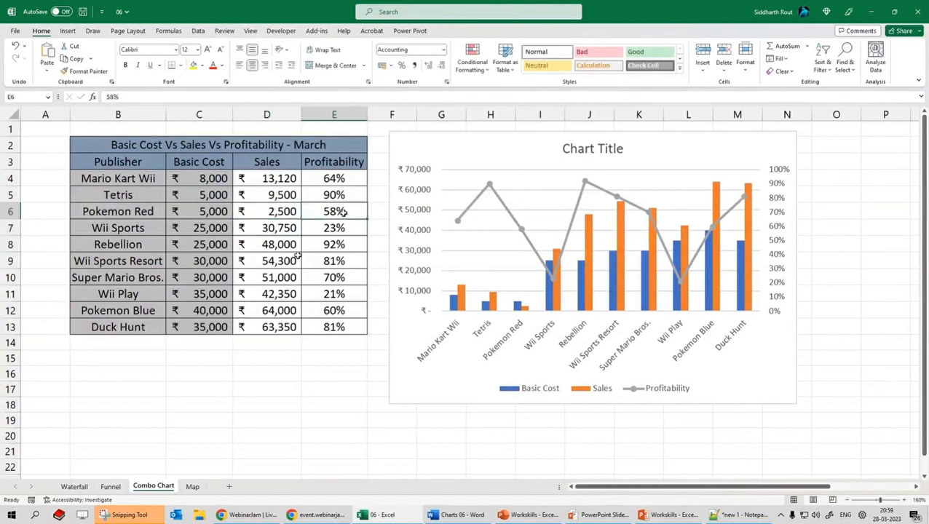
{"action": "key", "text": "Delete"}
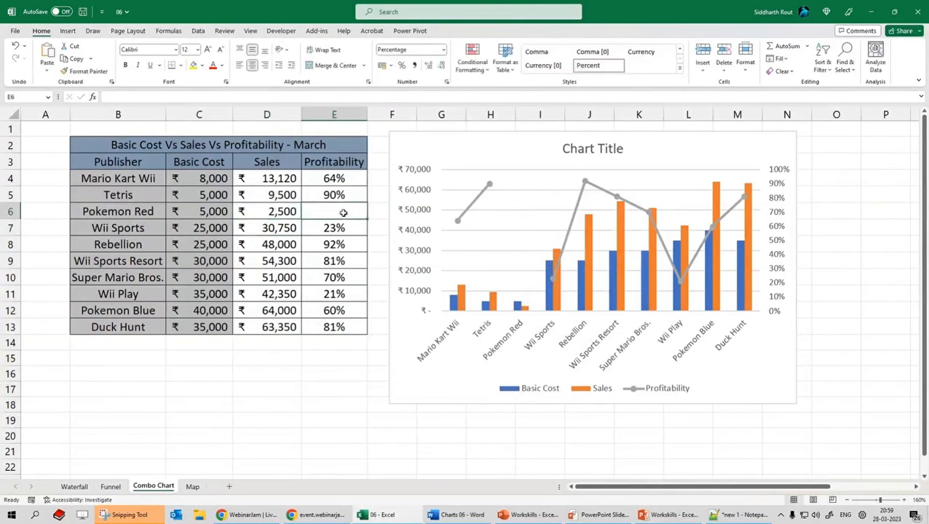
{"action": "type", "text": "="}
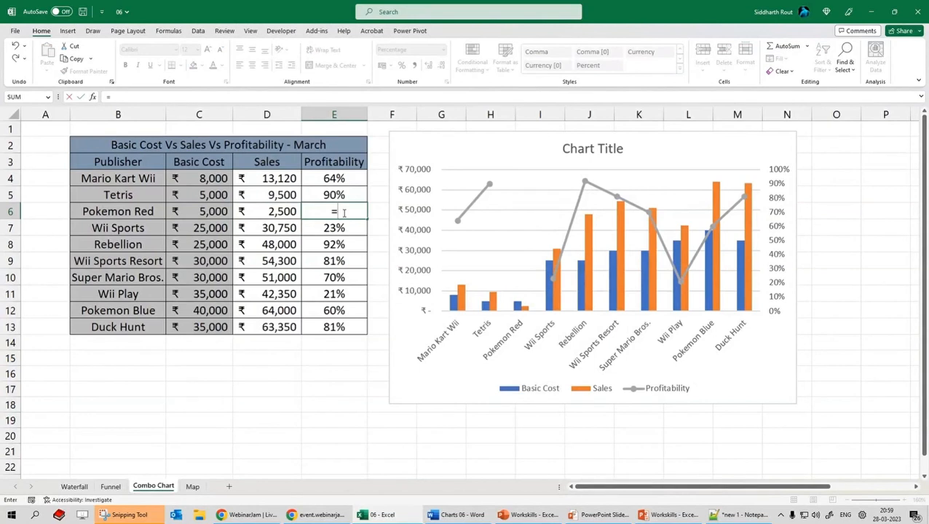
{"action": "key", "text": "Left"}
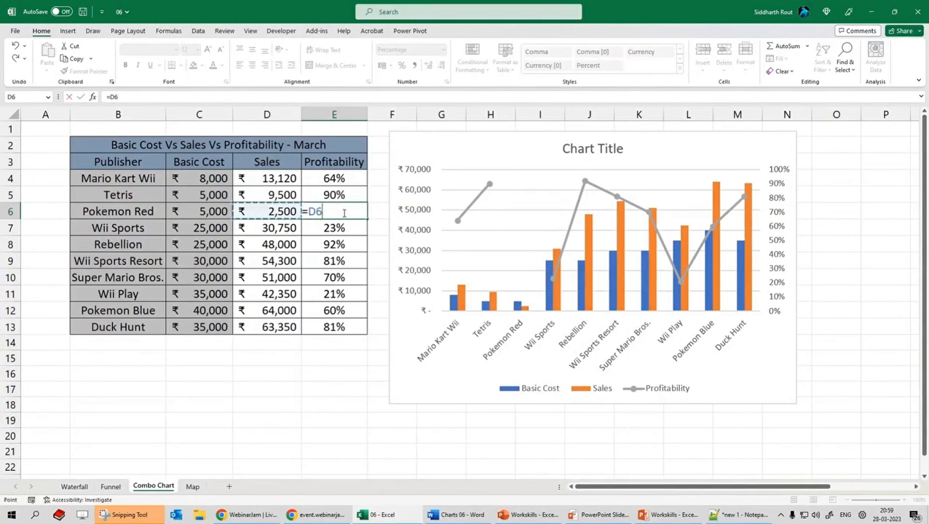
{"action": "type", "text": "-"}
{"action": "key", "text": "Left"}
{"action": "key", "text": "Left"}
{"action": "left_click", "coordinate": [109, 97]}
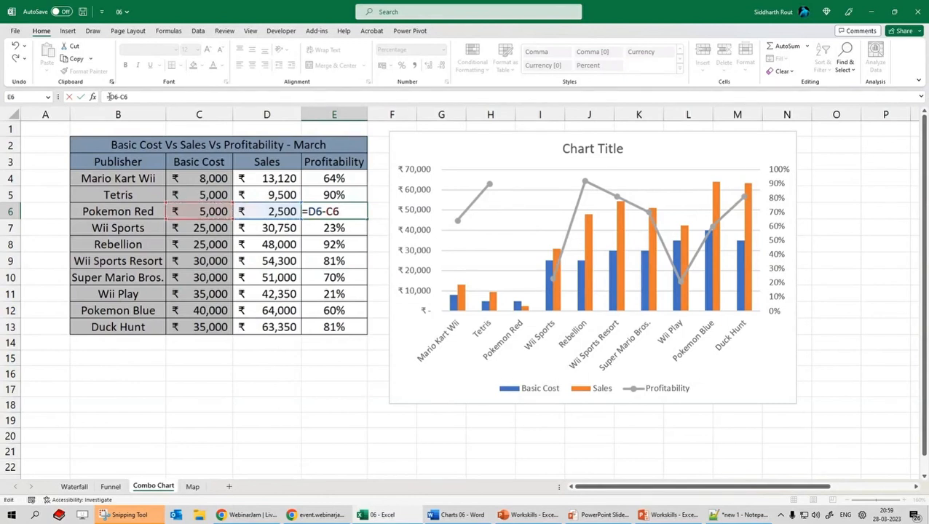
{"action": "type", "text": "("}
{"action": "type", "text": ")/"}
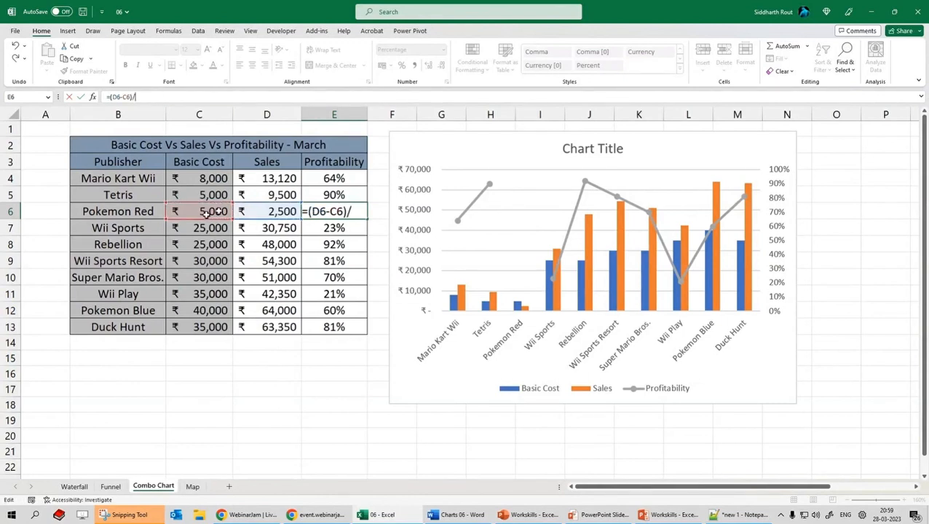
{"action": "left_click", "coordinate": [206, 211]}
{"action": "key", "text": "Return"}
Examine the Pokemon Red cost, sales and profitability cells, and compare the zero positions on the chart's two value axes
{"action": "left_click", "coordinate": [346, 212]}
{"action": "left_click", "coordinate": [336, 179]}
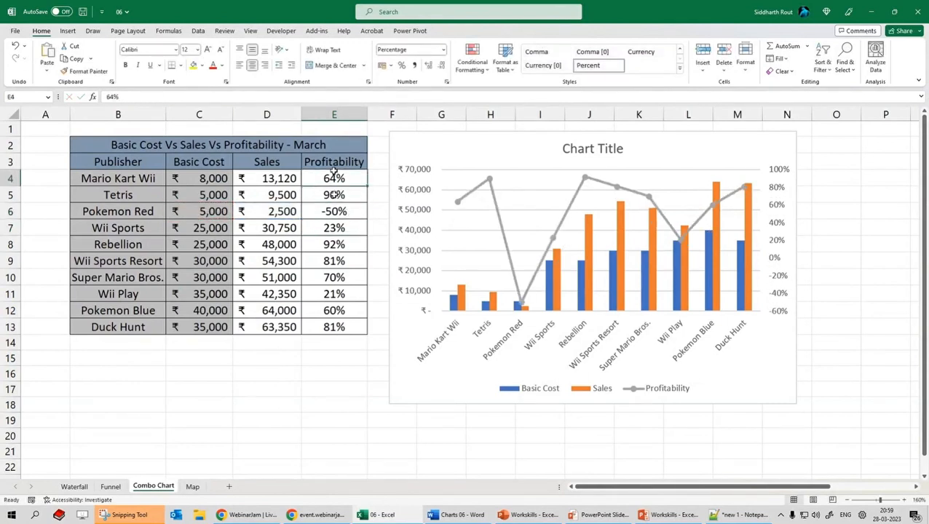
{"action": "left_click", "coordinate": [336, 214]}
{"action": "left_click", "coordinate": [210, 211]}
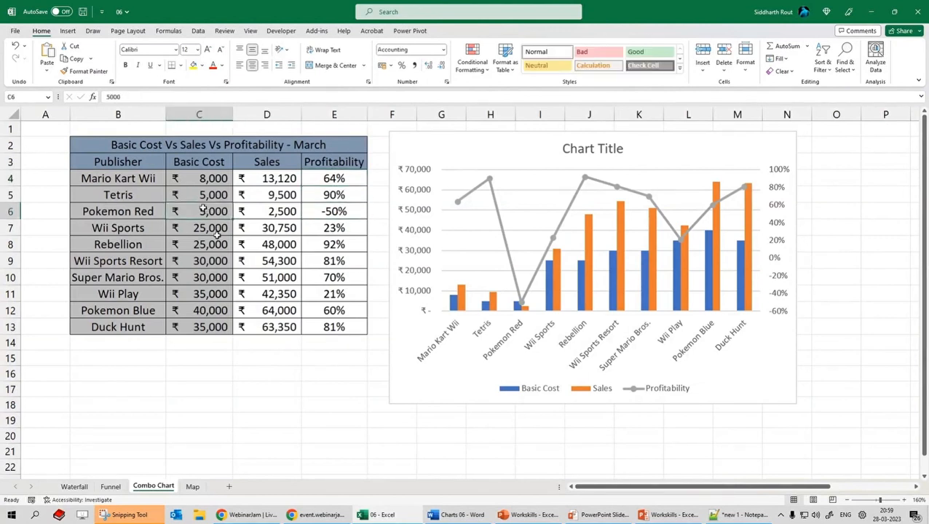
{"action": "left_click", "coordinate": [264, 212]}
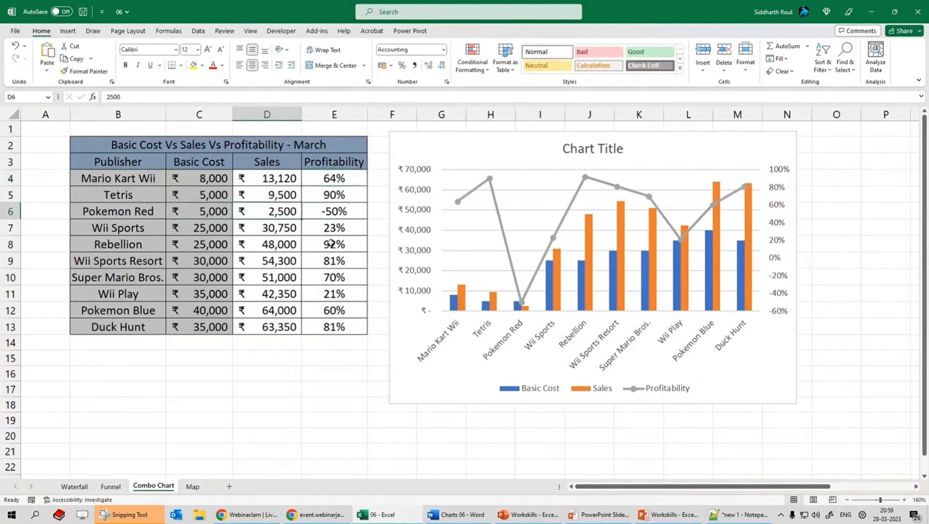
{"action": "left_click", "coordinate": [356, 211]}
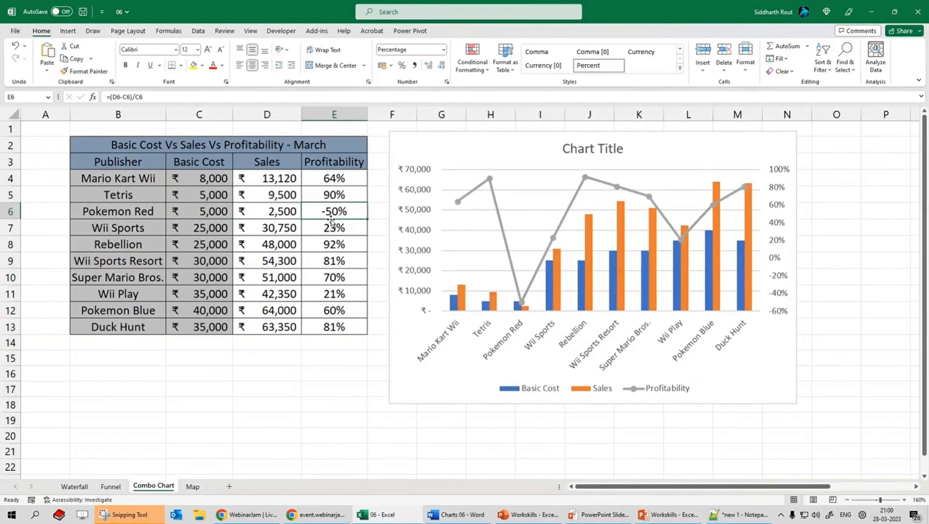
{"action": "left_click", "coordinate": [777, 170]}
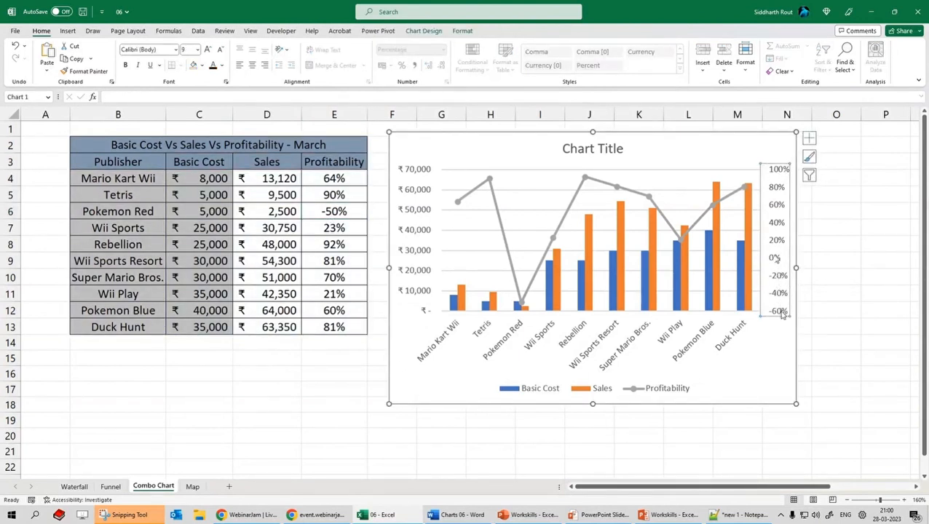
{"action": "left_click", "coordinate": [437, 307]}
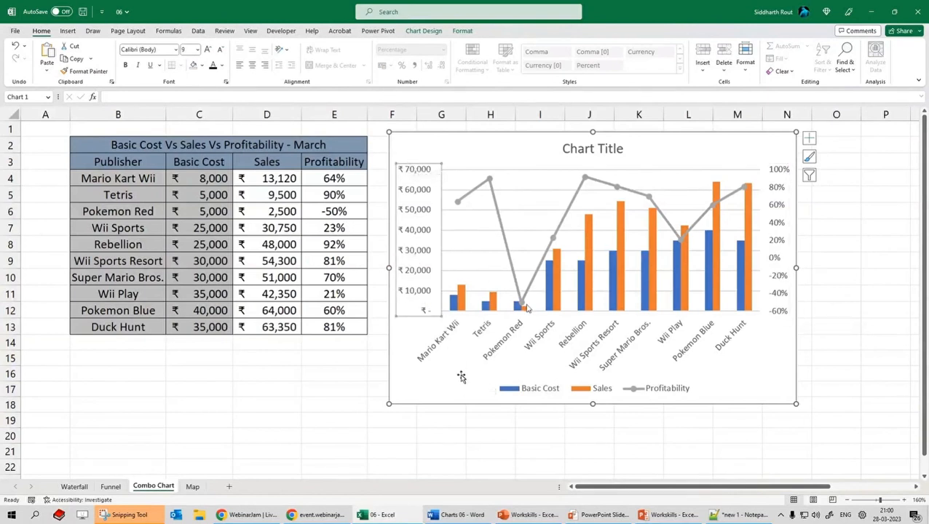
{"action": "mouse_move", "coordinate": [524, 308]}
Set the horizontal axis to cross the chart's secondary percentage axis at axis value 0
{"action": "right_click", "coordinate": [773, 256]}
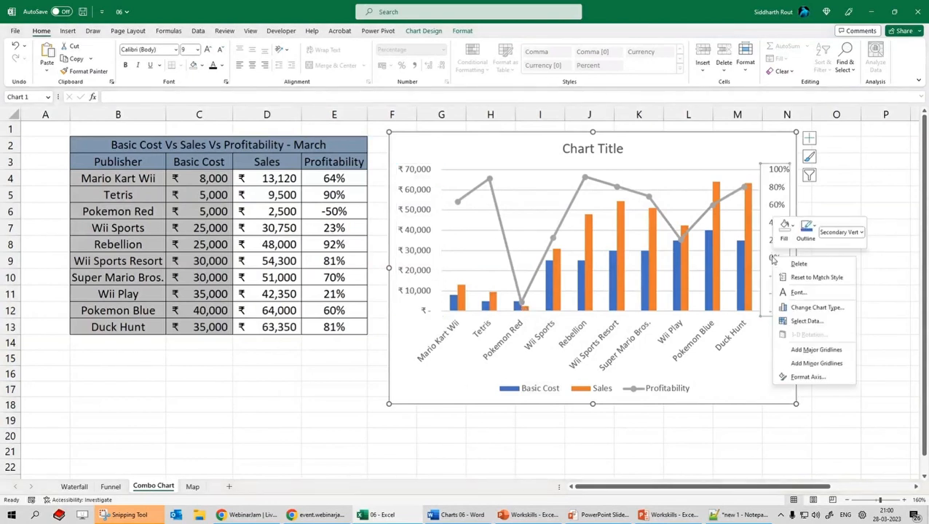
{"action": "left_click", "coordinate": [806, 376]}
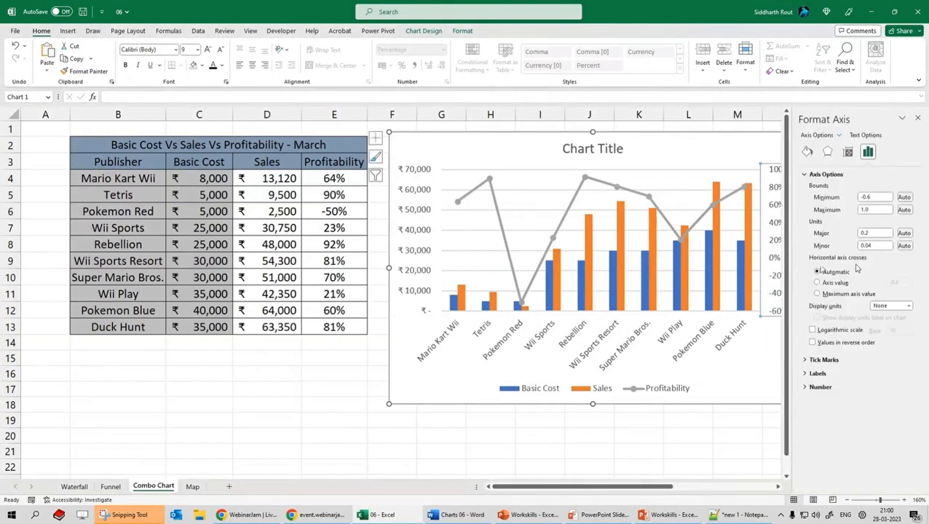
{"action": "left_click", "coordinate": [817, 283]}
{"action": "type", "text": "0"}
{"action": "left_click", "coordinate": [761, 441]}
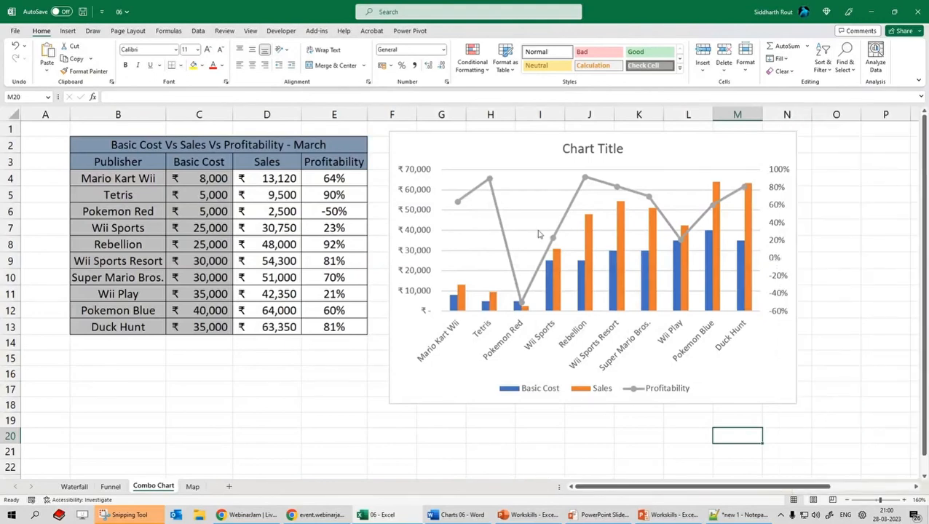
Set the horizontal axis to cross the chart's primary currency axis at axis value 0, and close the axis formatting
{"action": "left_click", "coordinate": [416, 253]}
{"action": "right_click", "coordinate": [417, 253]}
{"action": "left_click", "coordinate": [416, 253]}
{"action": "right_click", "coordinate": [417, 254]}
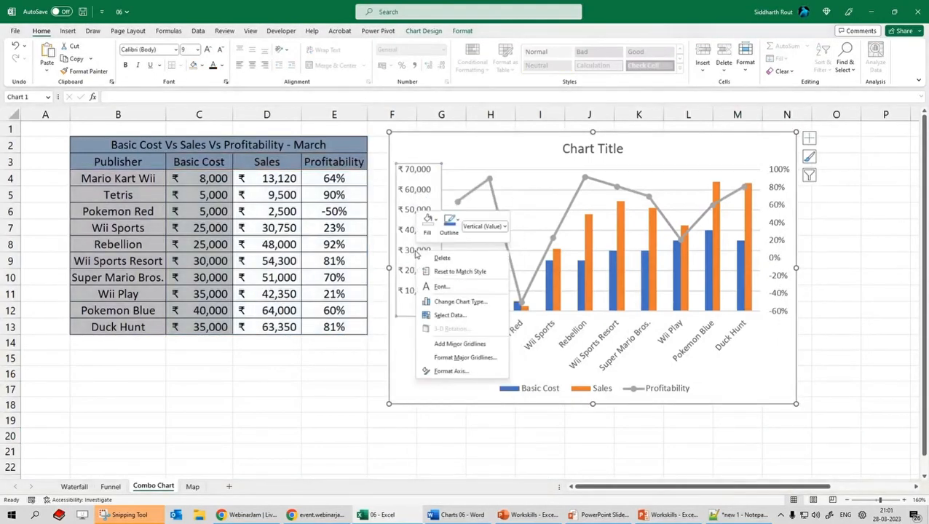
{"action": "left_click", "coordinate": [451, 371]}
{"action": "left_click", "coordinate": [884, 282]}
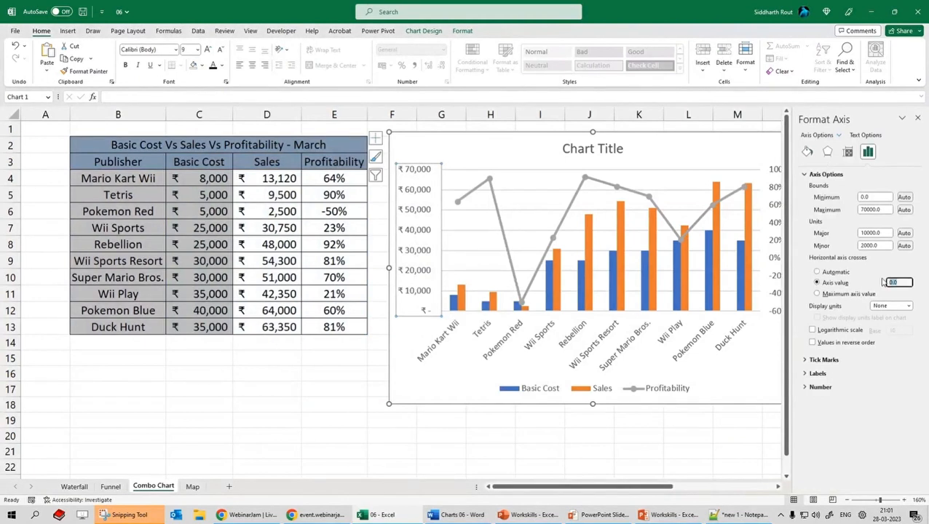
{"action": "left_click", "coordinate": [479, 433]}
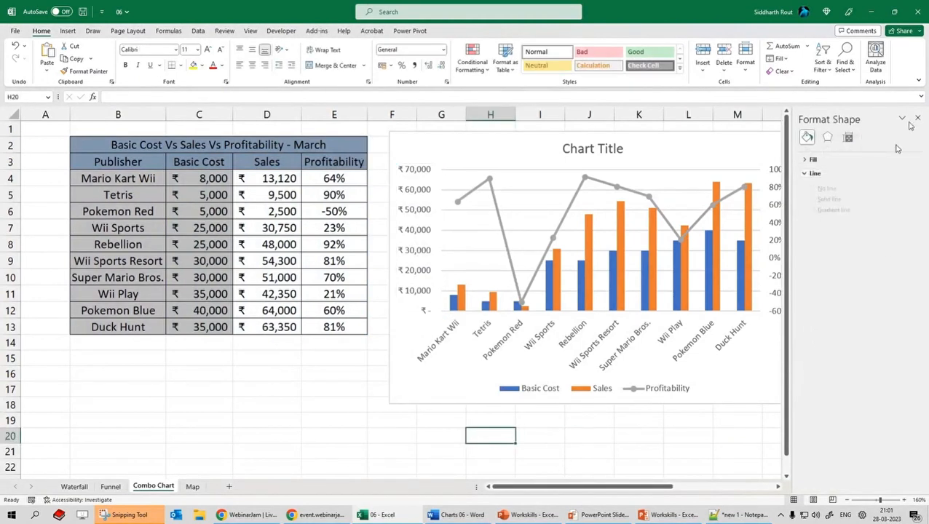
{"action": "left_click", "coordinate": [916, 119]}
{"action": "left_click", "coordinate": [776, 259]}
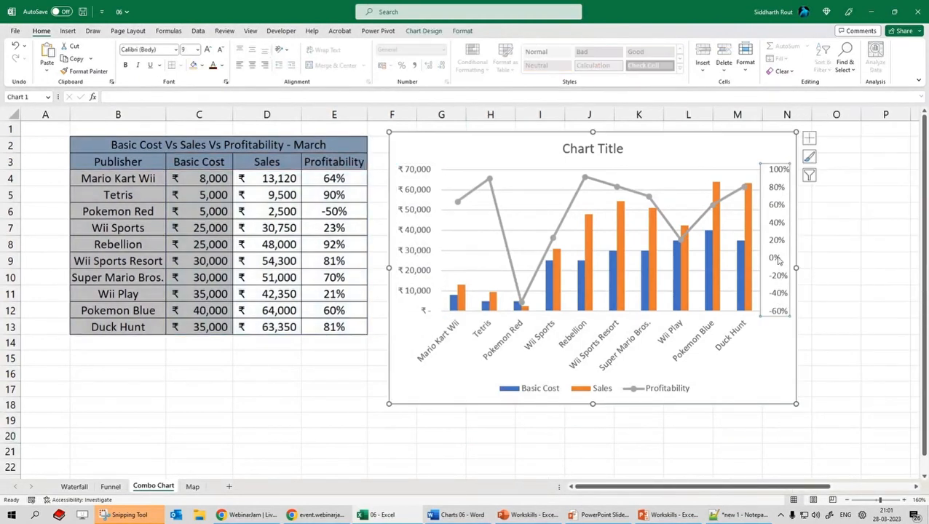
{"action": "left_click", "coordinate": [413, 174]}
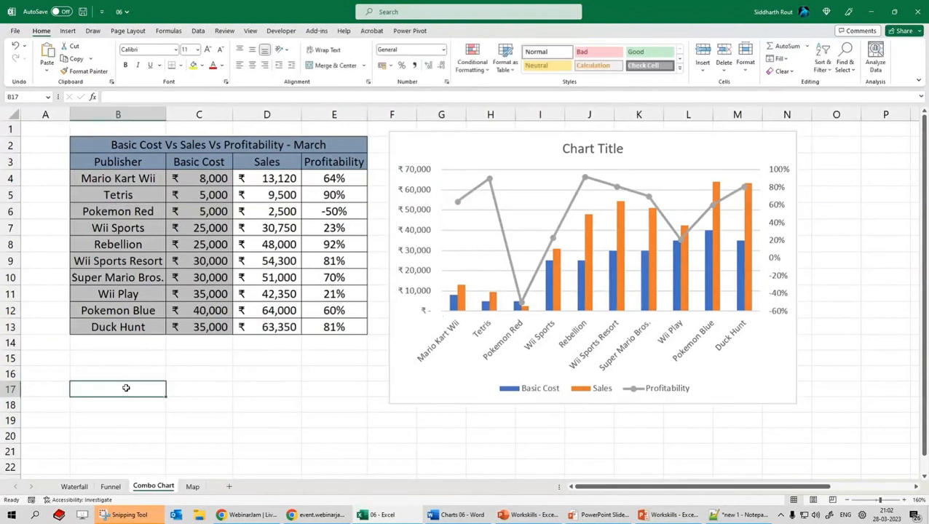
Enter the labels min, Max and Ration in cells B17 to B19 below the table
{"action": "type", "text": "min"}
{"action": "key", "text": "Return"}
{"action": "type", "text": "Max"}
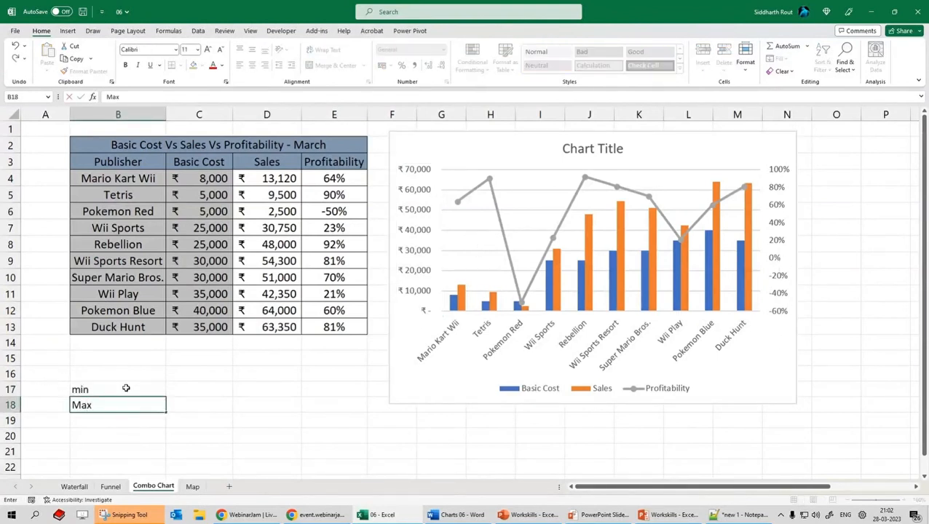
{"action": "key", "text": "Return"}
{"action": "type", "text": "Ration"}
Calculate the minimum of the Basic Cost and Sales values in C17 with =min(C4:D13)
{"action": "left_click", "coordinate": [126, 388]}
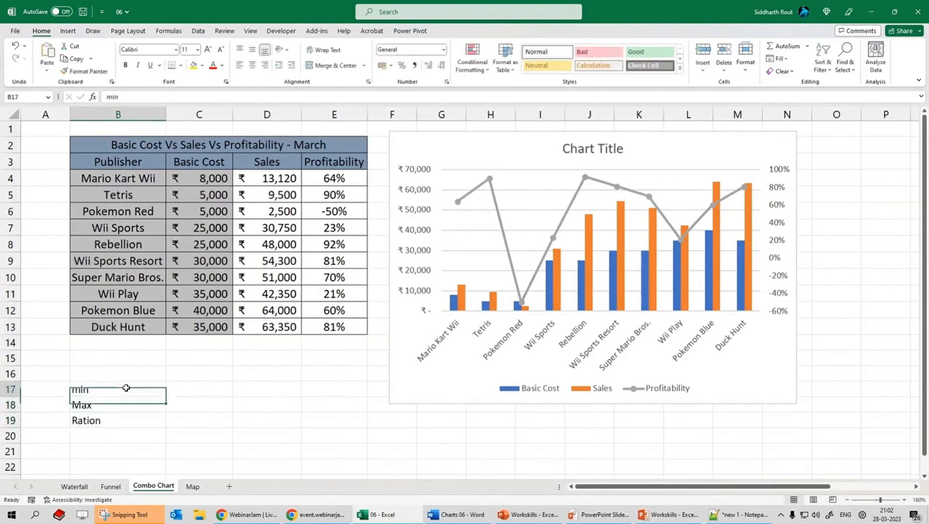
{"action": "key", "text": "Right"}
{"action": "type", "text": "=min("}
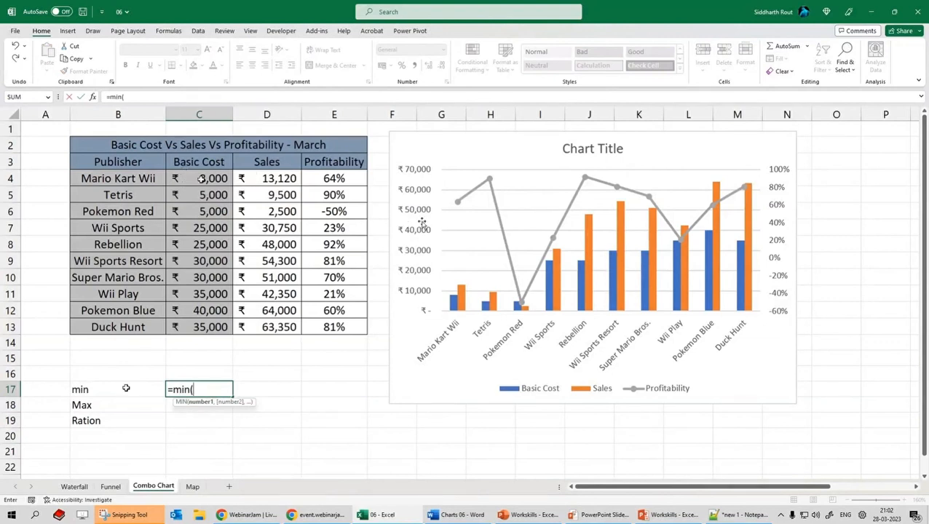
{"action": "left_click_drag", "start_coordinate": [201, 179], "coordinate": [267, 326]}
{"action": "type", "text": ")"}
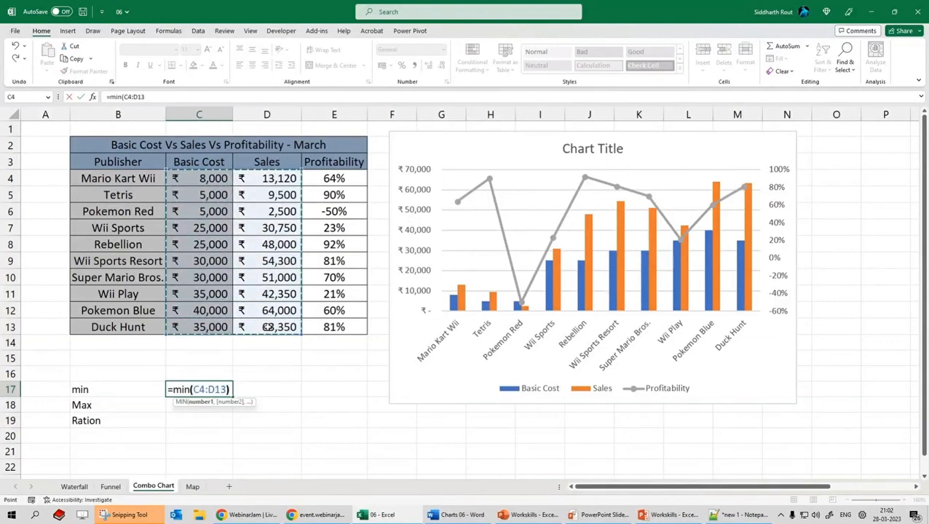
{"action": "key", "text": "Return"}
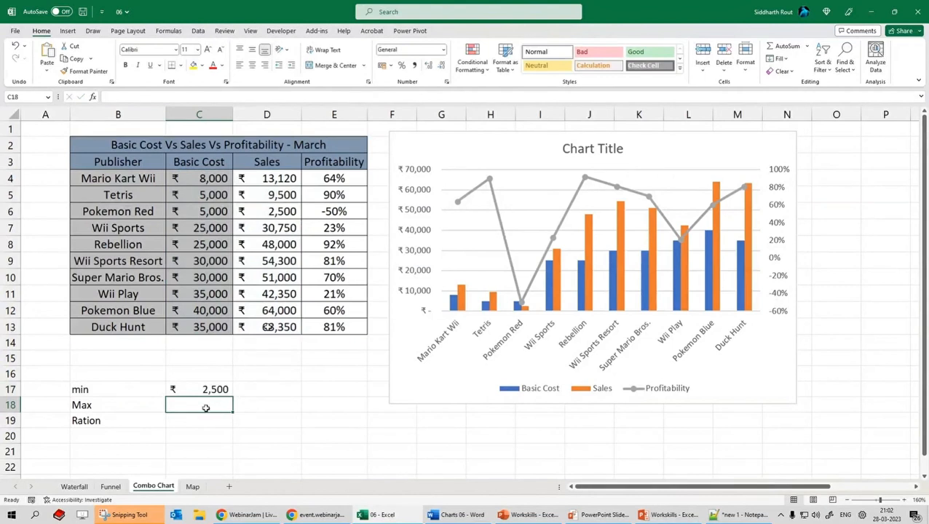
Calculate the maximum of the Basic Cost and Sales values in C18 with =max(C4:D13)
{"action": "type", "text": "=max("}
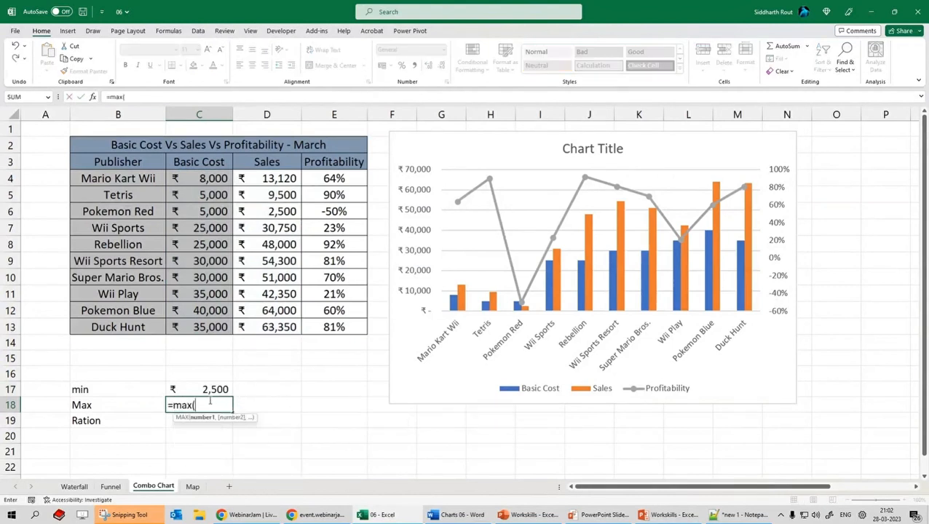
{"action": "left_click_drag", "start_coordinate": [198, 178], "coordinate": [277, 327]}
{"action": "type", "text": ")"}
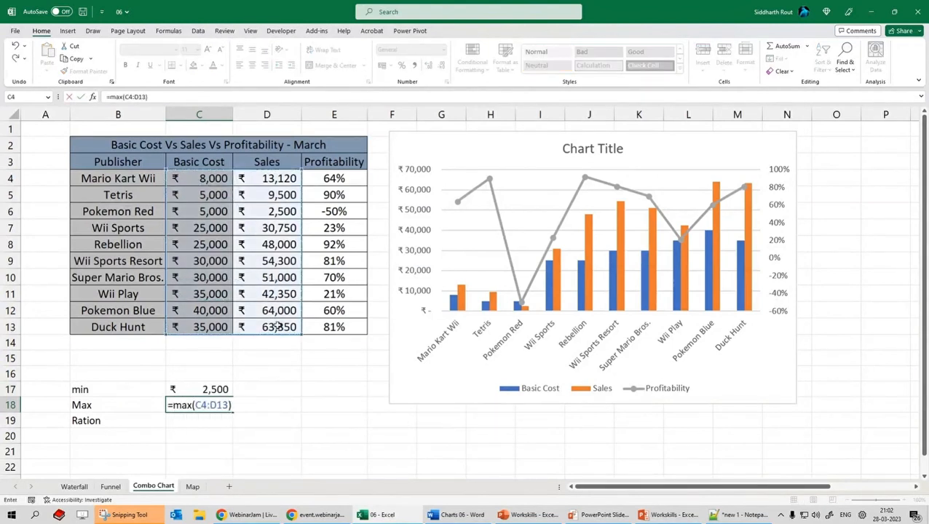
{"action": "key", "text": "Return"}
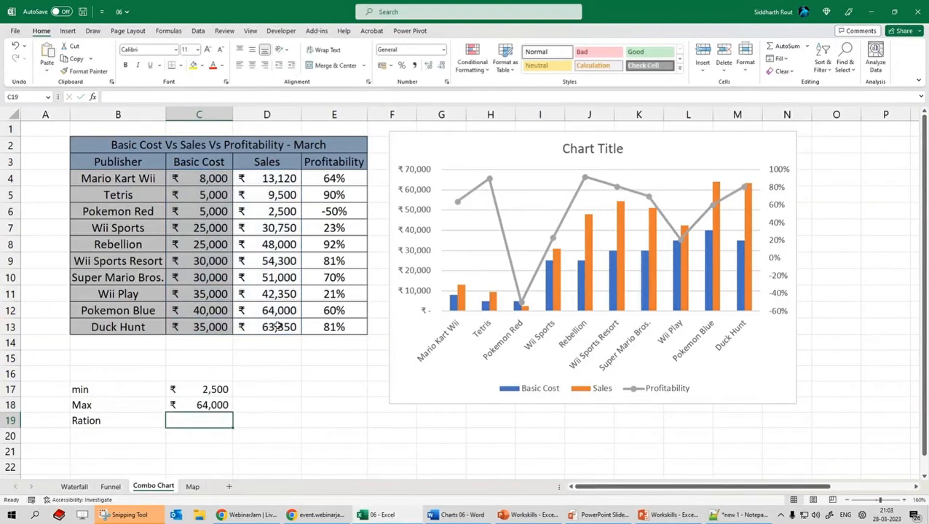
Calculate the minimum of the Profitability values in D17 with =min(E4:E13)
{"action": "left_click", "coordinate": [254, 395]}
{"action": "type", "text": "="}
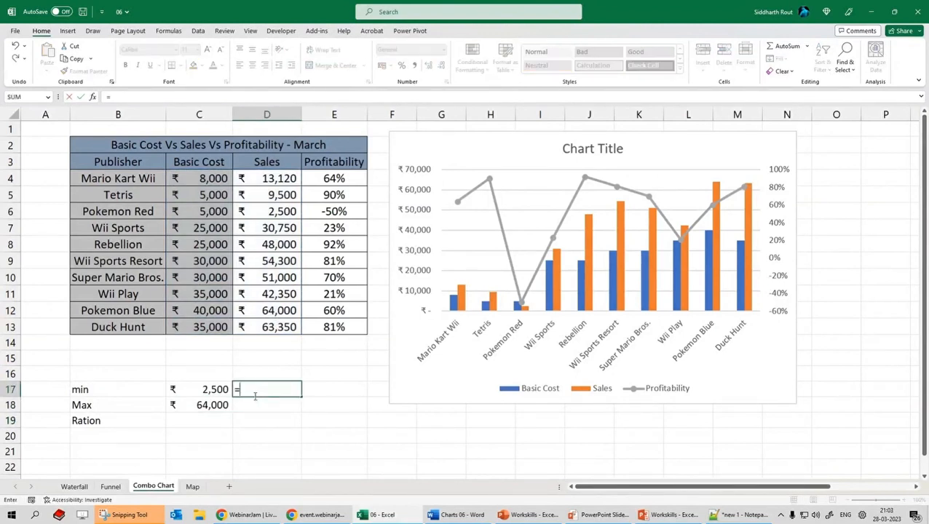
{"action": "type", "text": "min("}
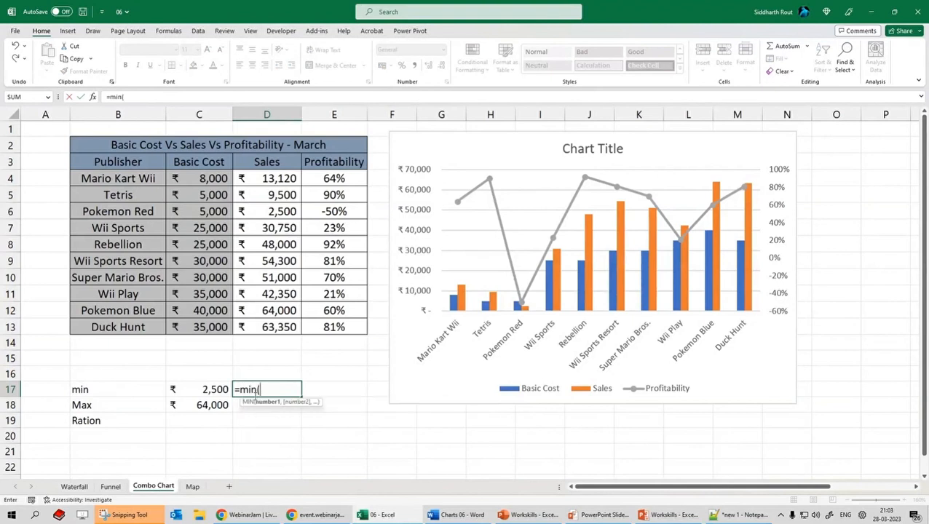
{"action": "left_click_drag", "start_coordinate": [333, 178], "coordinate": [338, 327]}
{"action": "type", "text": ")"}
{"action": "key", "text": "Return"}
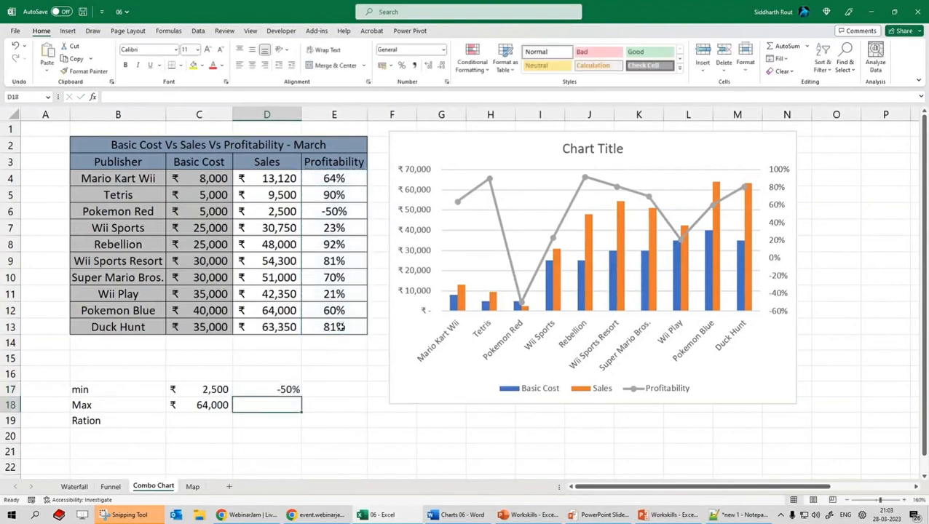
Calculate the maximum of the Profitability values in D18 with =max(E4:E13)
{"action": "type", "text": "=max("}
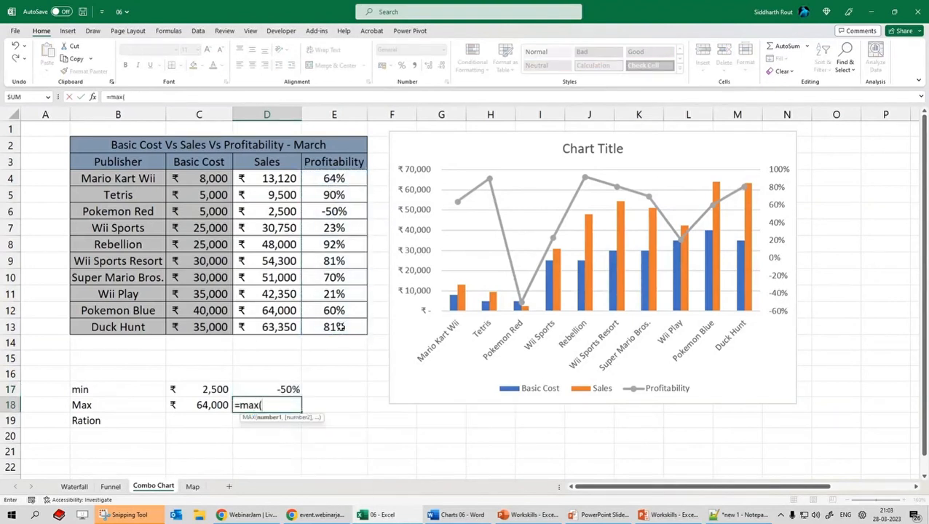
{"action": "left_click_drag", "start_coordinate": [350, 179], "coordinate": [347, 327]}
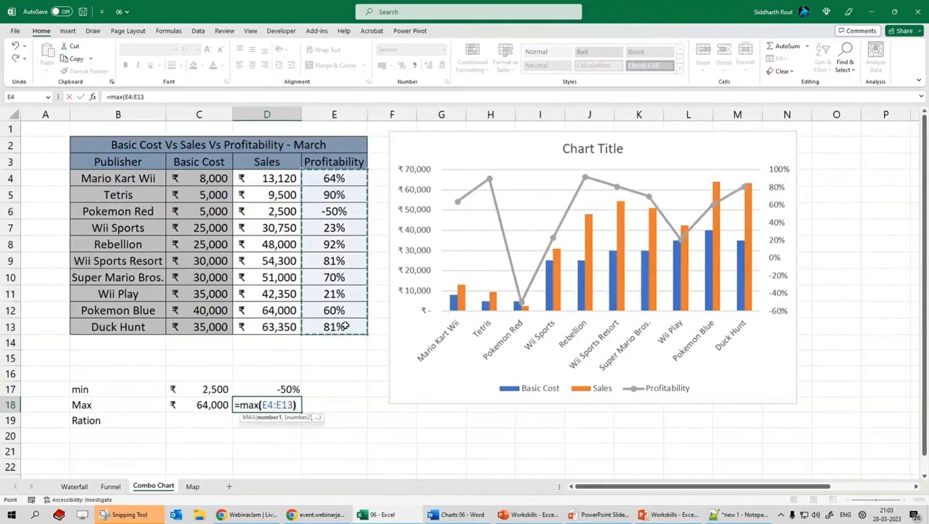
{"action": "type", "text": ")"}
{"action": "key", "text": "Return"}
{"action": "left_click", "coordinate": [253, 387]}
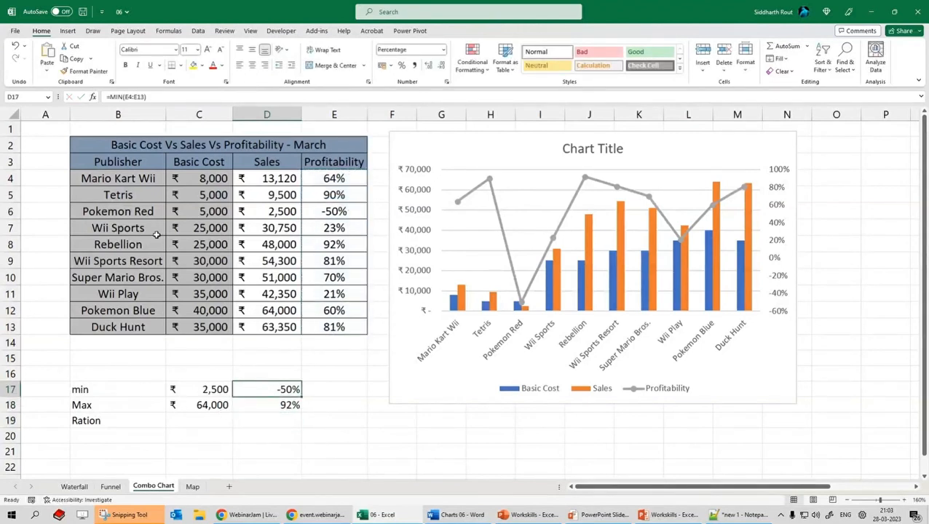
Correct the label in B19 to Ratio
{"action": "left_click", "coordinate": [118, 421]}
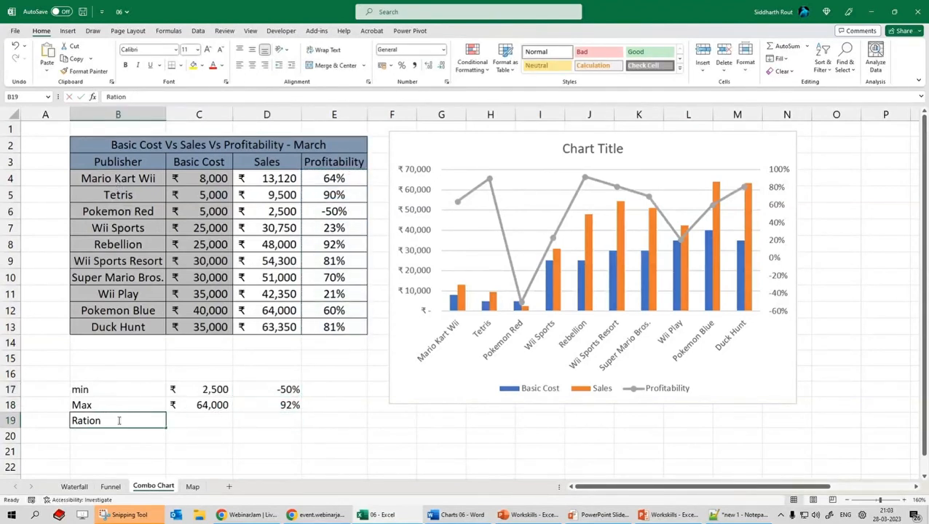
{"action": "double_click", "coordinate": [119, 420]}
{"action": "key", "text": "BackSpace"}
{"action": "key", "text": "Tab"}
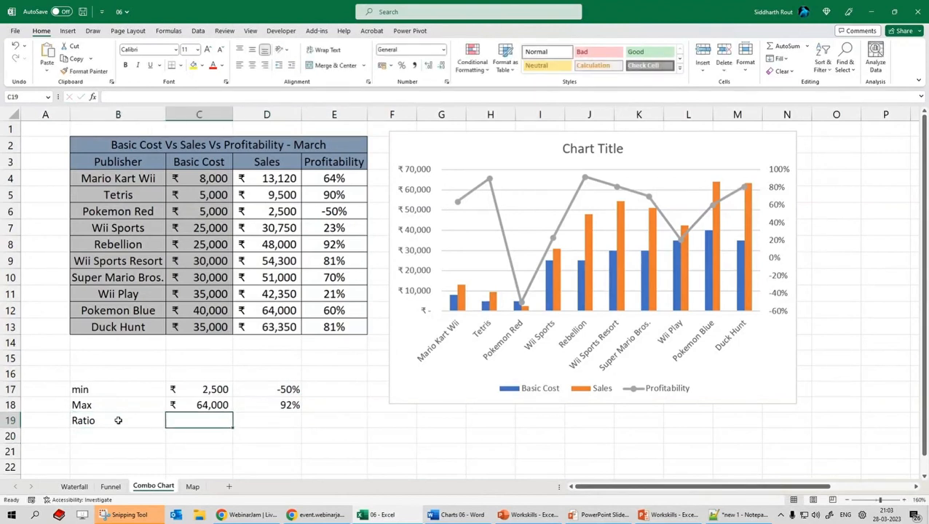
Calculate the min-to-max ratio in C19 with =C17/C18 and fill the formula across to D19
{"action": "type", "text": "="}
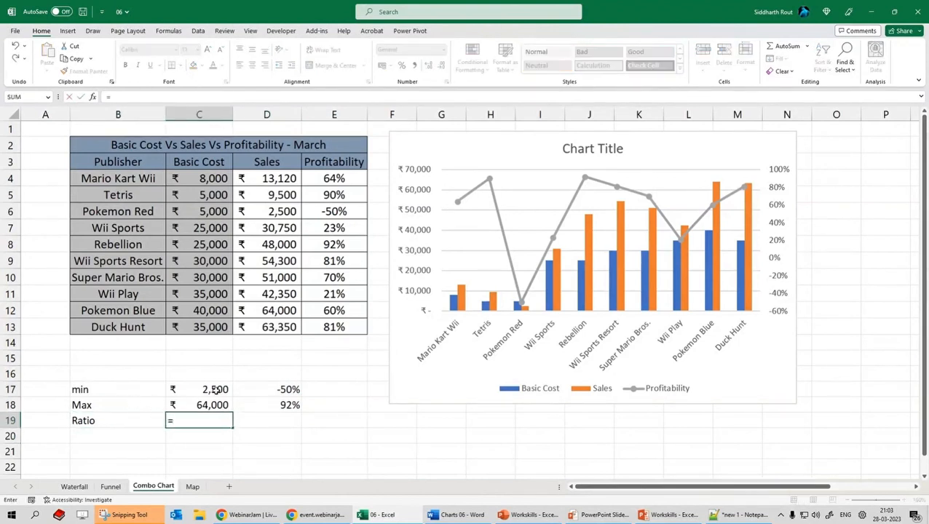
{"action": "left_click", "coordinate": [214, 389]}
{"action": "type", "text": "/"}
{"action": "left_click", "coordinate": [216, 405]}
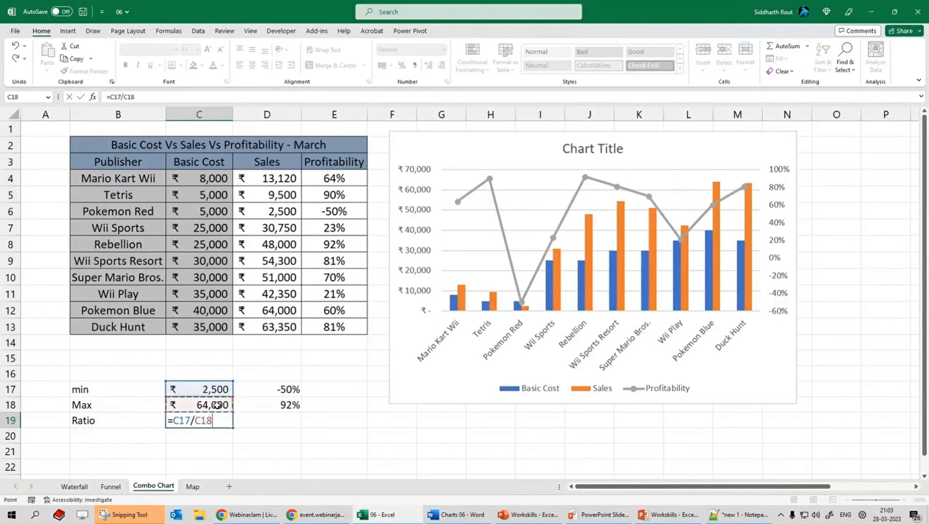
{"action": "key", "text": "Return"}
{"action": "left_click", "coordinate": [216, 420]}
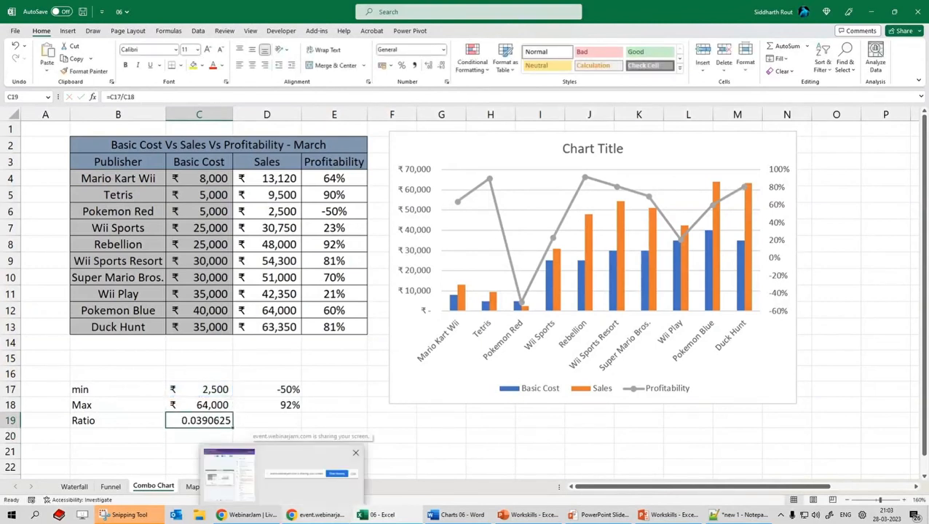
{"action": "left_click_drag", "start_coordinate": [232, 427], "coordinate": [299, 428]}
{"action": "left_click", "coordinate": [248, 421]}
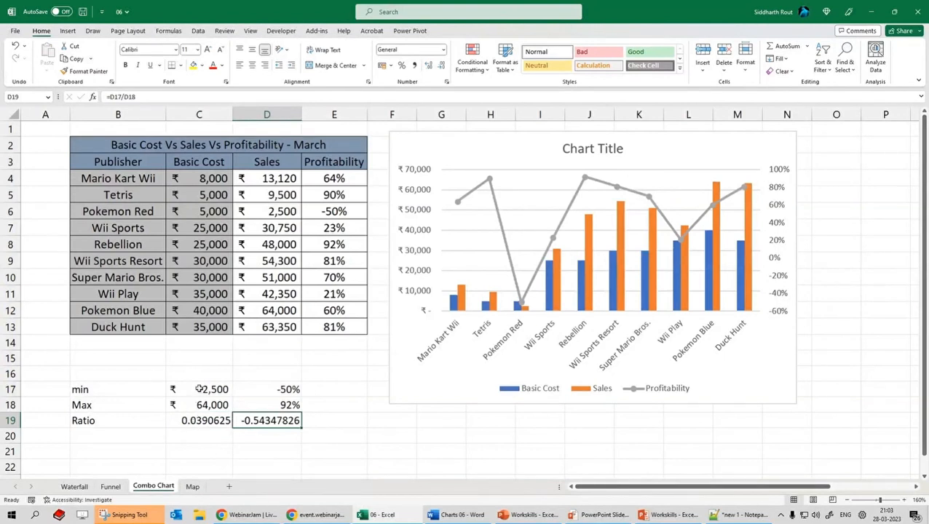
{"action": "left_click_drag", "start_coordinate": [195, 388], "coordinate": [203, 405]}
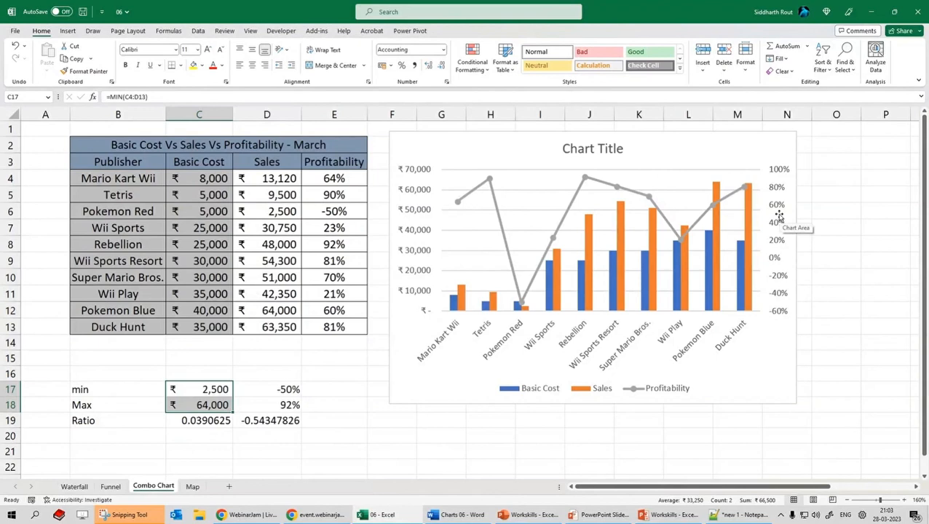
Copy the labels min, Max and Ratio from B17:B19 and place the copy in B22:B24
{"action": "scroll", "coordinate": [261, 313], "scroll_direction": "down", "scroll_amount": 1}
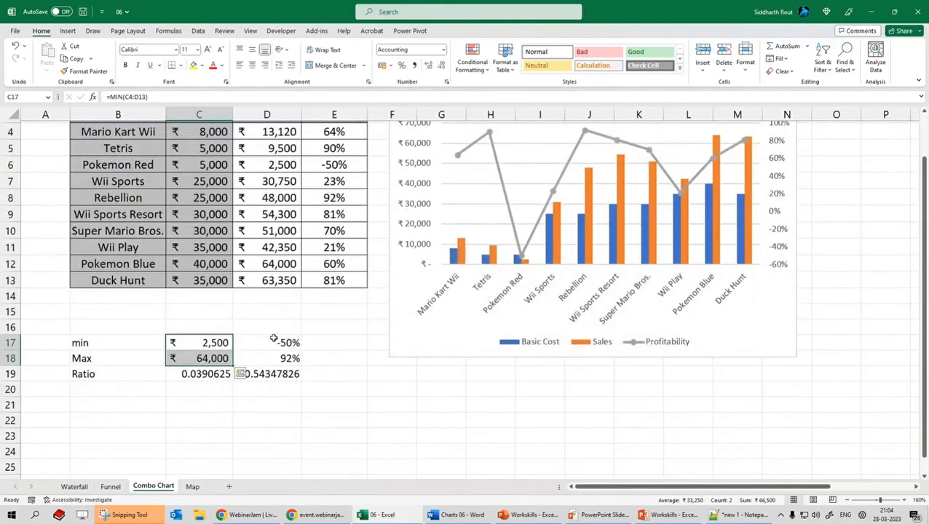
{"action": "left_click_drag", "start_coordinate": [102, 342], "coordinate": [104, 370]}
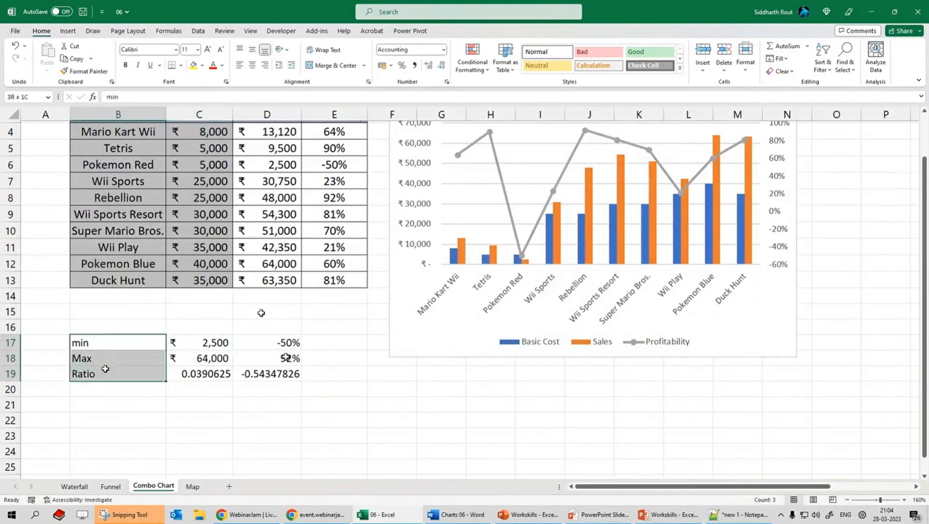
{"action": "key", "text": "ctrl+c"}
{"action": "left_click", "coordinate": [110, 406]}
{"action": "key", "text": "ctrl+v"}
{"action": "left_click", "coordinate": [144, 418]}
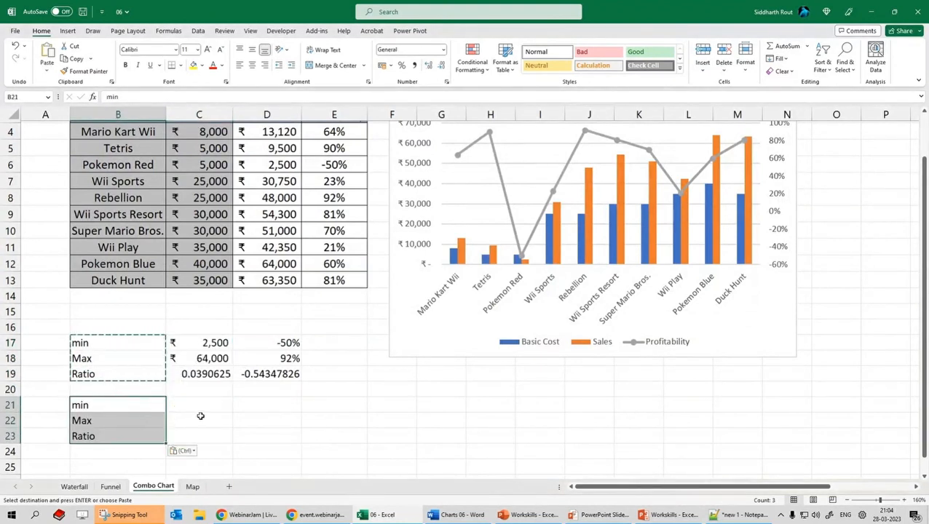
{"action": "left_click_drag", "start_coordinate": [99, 443], "coordinate": [102, 458]}
Enter the column headers New Left Axis in C21 and New Right Axes in D21
{"action": "left_click", "coordinate": [200, 406]}
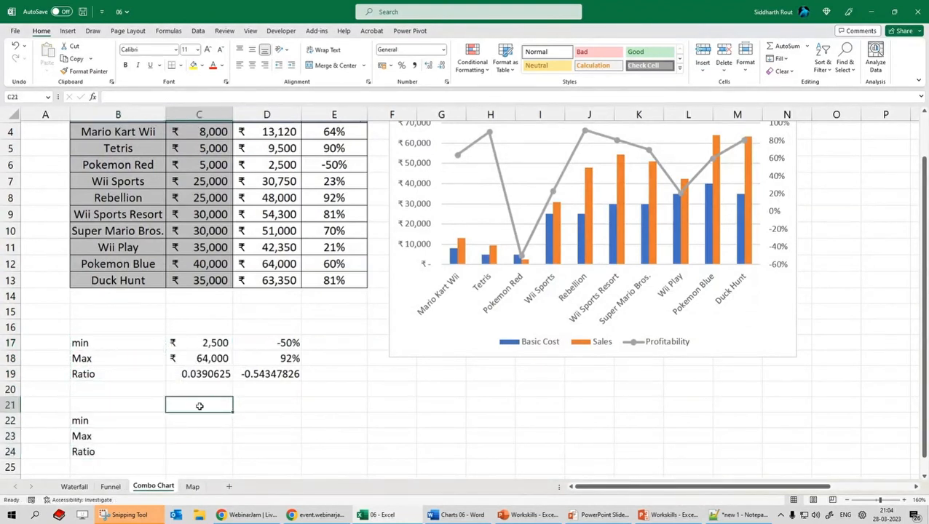
{"action": "type", "text": "New Left"}
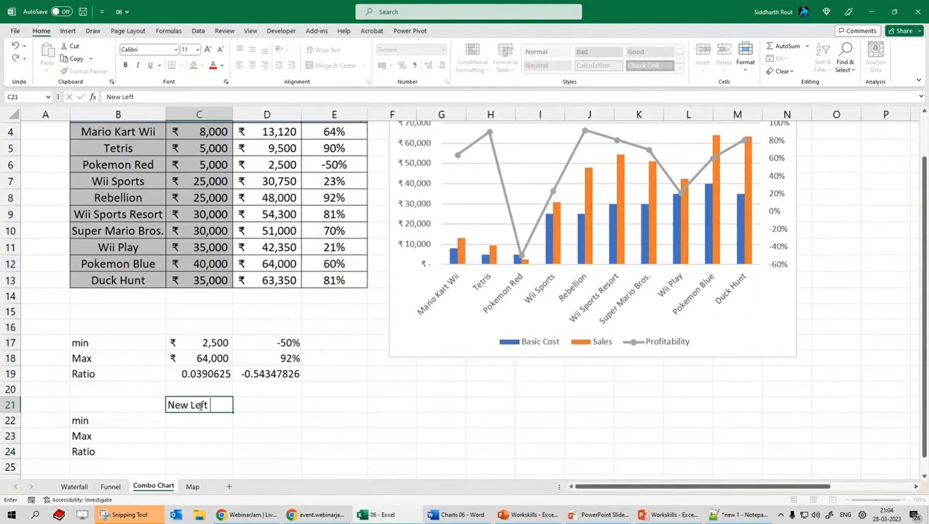
{"action": "type", "text": " Axis"}
{"action": "key", "text": "Tab"}
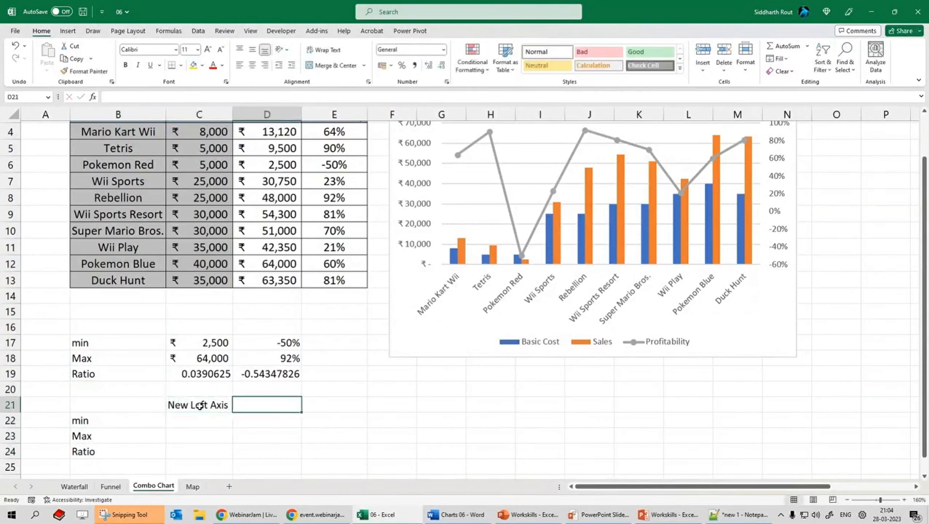
{"action": "type", "text": "New Right "}
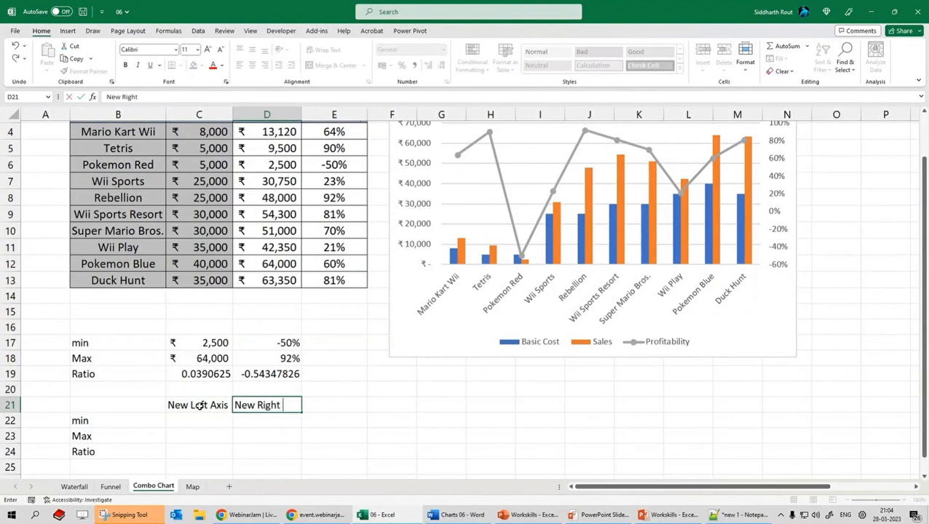
{"action": "type", "text": "Axes"}
{"action": "key", "text": "ctrl+Return"}
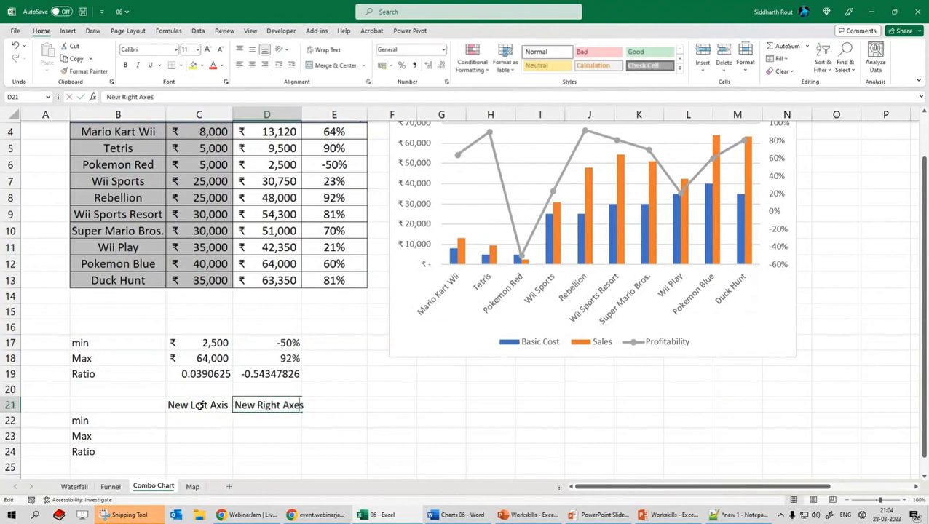
Change the header in C21 to New Left Axes
{"action": "left_click", "coordinate": [200, 406]}
{"action": "key", "text": "F2"}
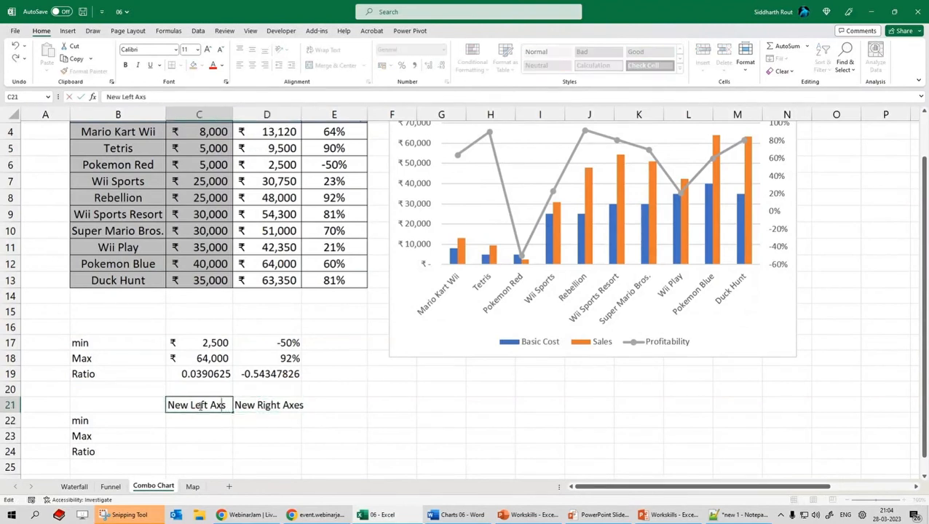
{"action": "type", "text": "e"}
{"action": "key", "text": "Return"}
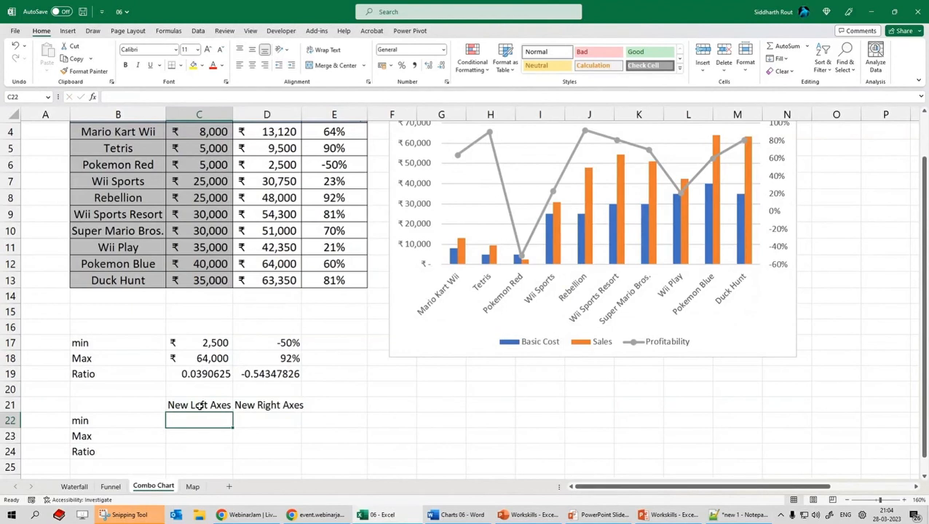
Enter -100% as the min in D22 and 100% as the Max in D23 for the new right axis
{"action": "key", "text": "Tab"}
{"action": "type", "text": "100%"}
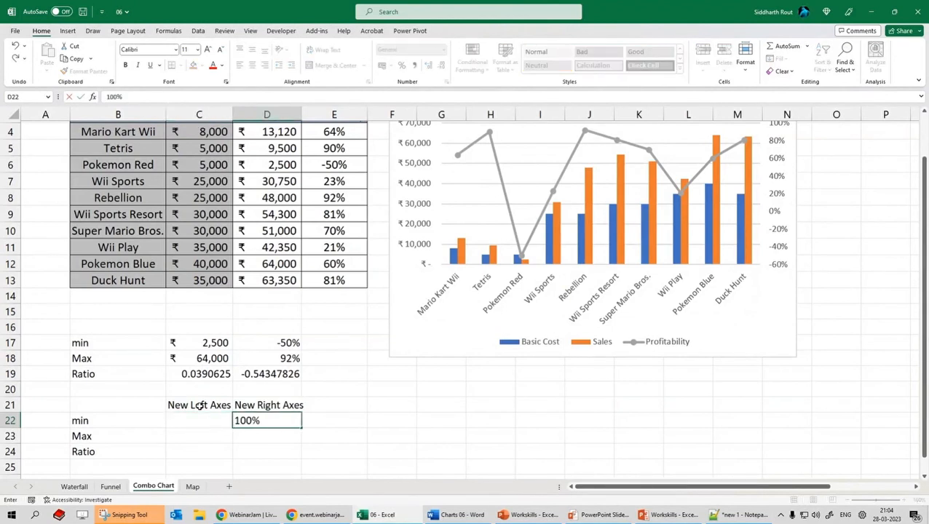
{"action": "key", "text": "Return"}
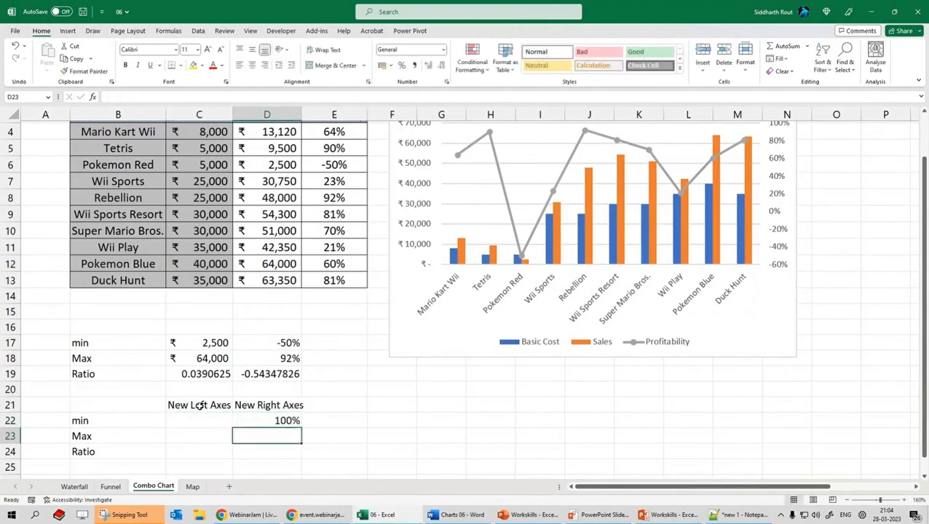
{"action": "key", "text": "Up"}
{"action": "key", "text": "F2"}
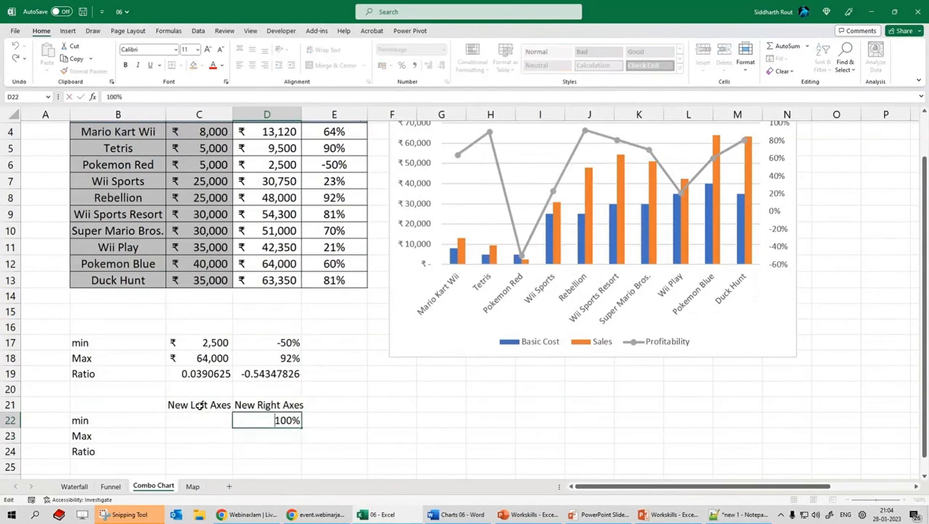
{"action": "type", "text": "-"}
{"action": "key", "text": "Return"}
{"action": "type", "text": "100"}
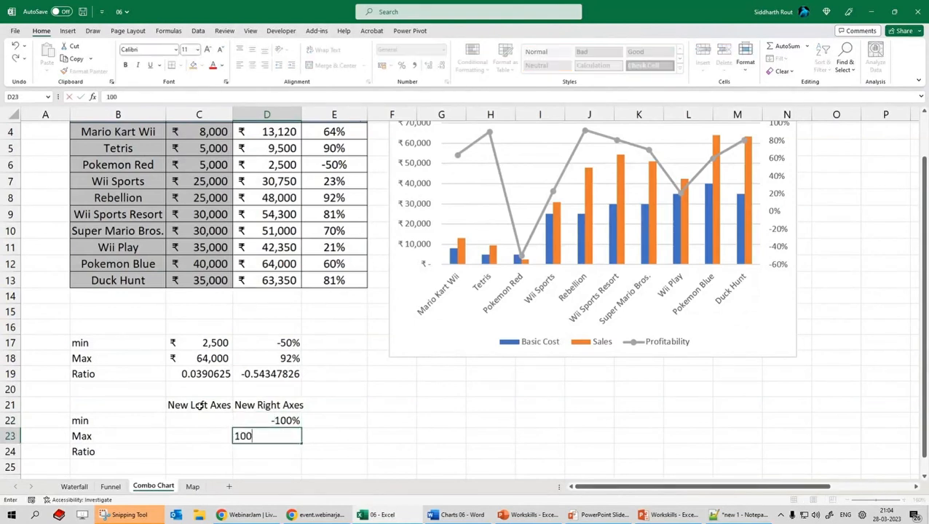
{"action": "key", "text": "Return"}
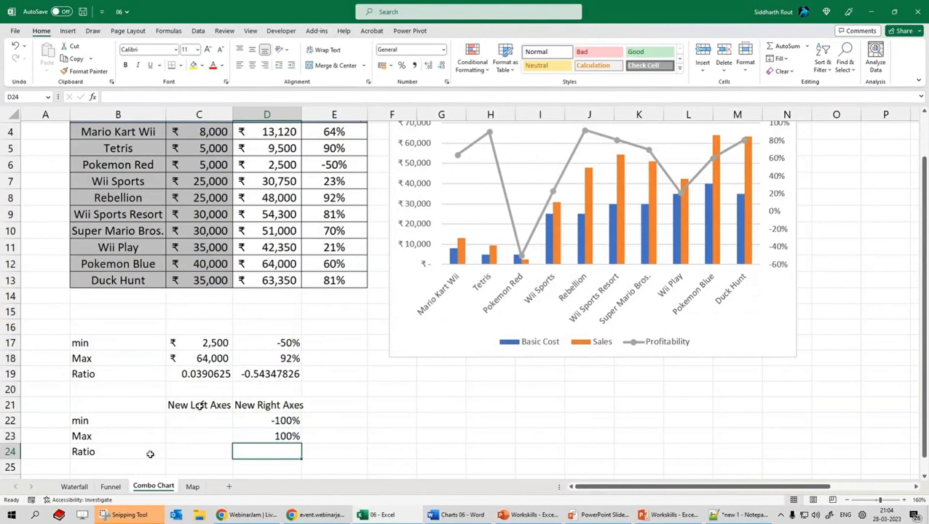
Calculate the new right axis ratio in D24 with =D22/D23
{"action": "type", "text": "="}
{"action": "left_click", "coordinate": [284, 421]}
{"action": "type", "text": "/"}
{"action": "left_click", "coordinate": [290, 435]}
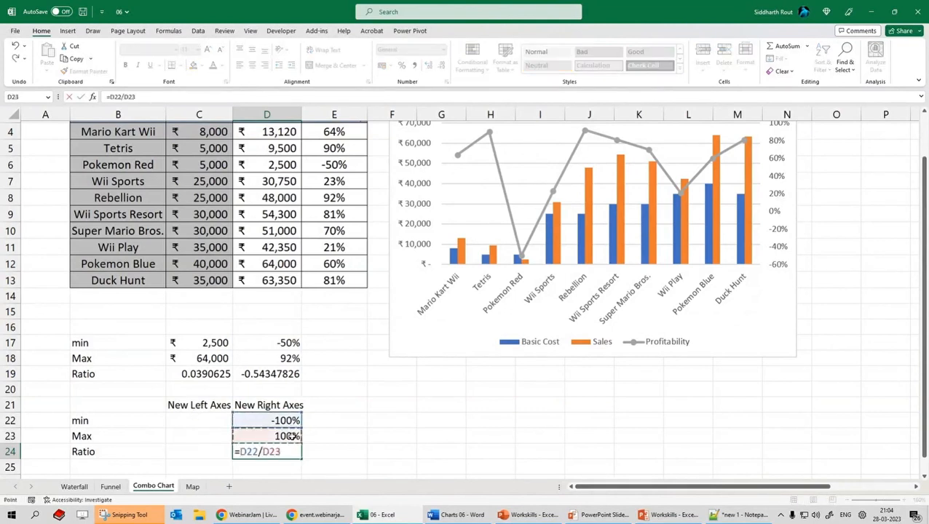
{"action": "key", "text": "Return"}
Change the format of the ratio in D24 from percentage to Number with 0 decimal places
{"action": "left_click", "coordinate": [281, 451]}
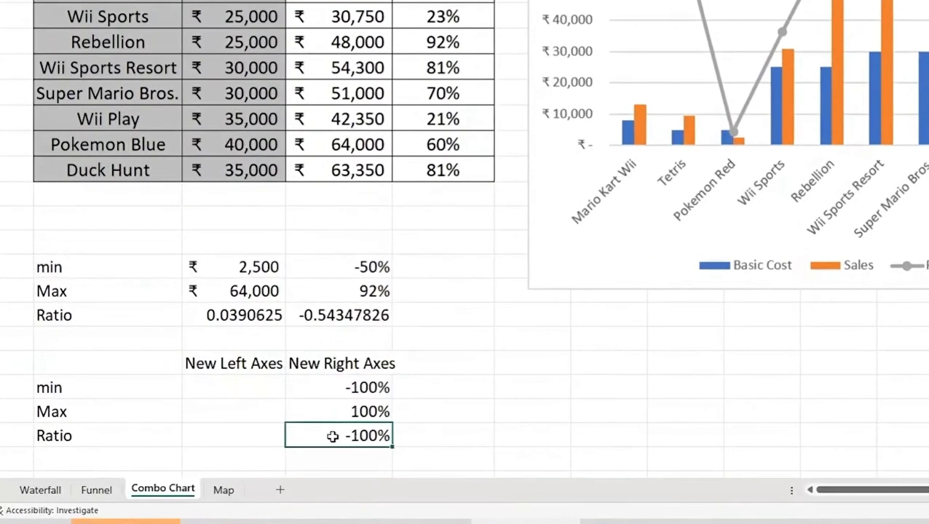
{"action": "right_click", "coordinate": [263, 451]}
{"action": "left_click", "coordinate": [390, 359]}
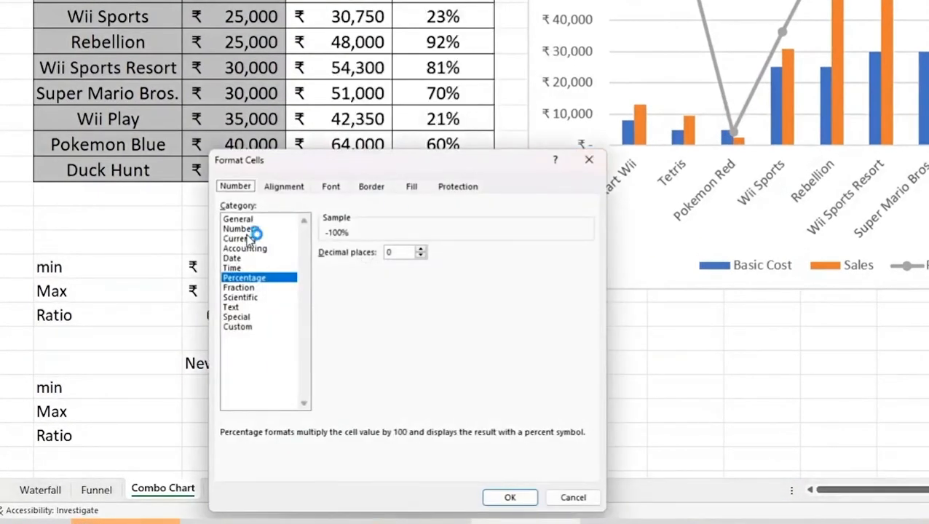
{"action": "left_click", "coordinate": [255, 230]}
{"action": "left_click", "coordinate": [510, 497]}
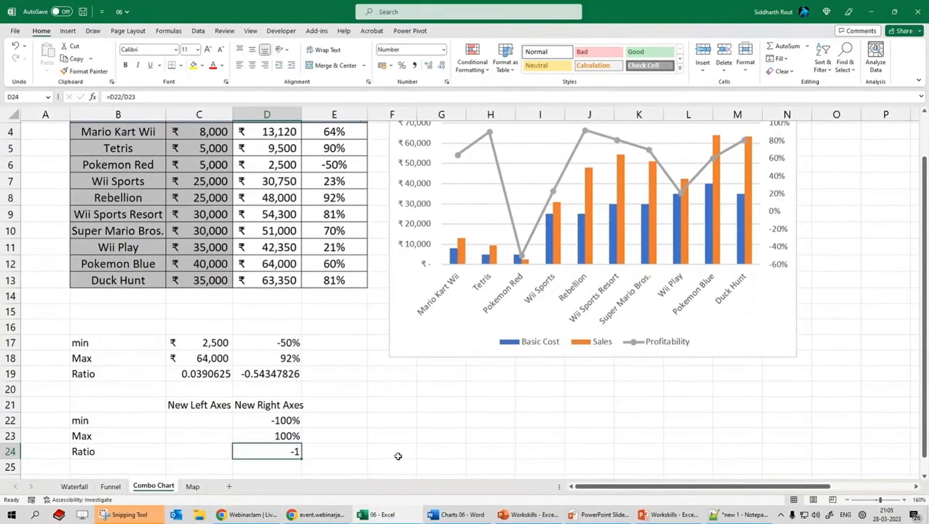
Enter 100000 as the Max in C23 for the new left axis
{"action": "left_click", "coordinate": [191, 421]}
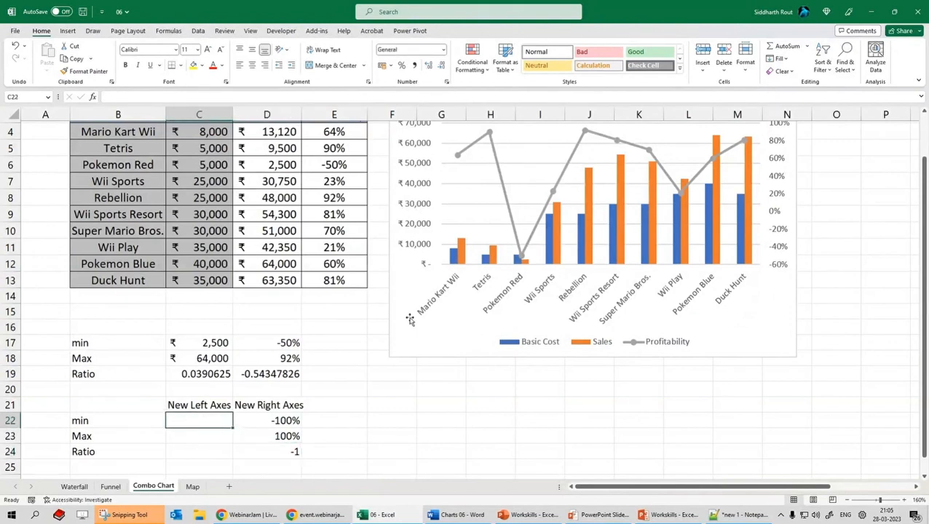
{"action": "left_click", "coordinate": [184, 438]}
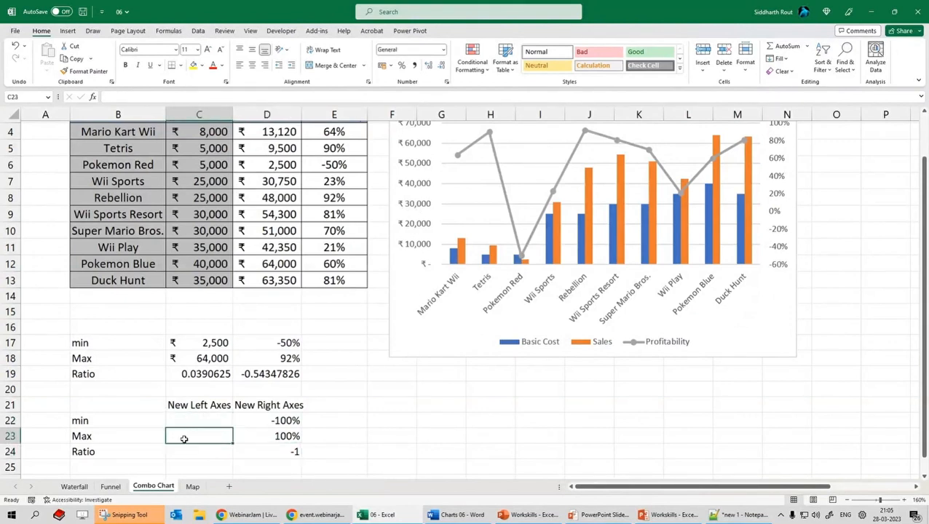
{"action": "left_click", "coordinate": [198, 357]}
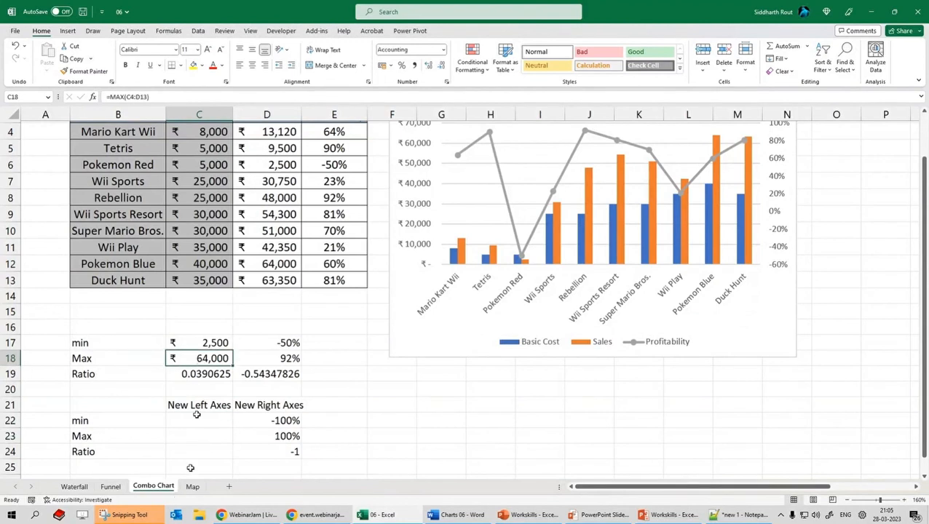
{"action": "left_click", "coordinate": [189, 436]}
{"action": "type", "text": "10000"}
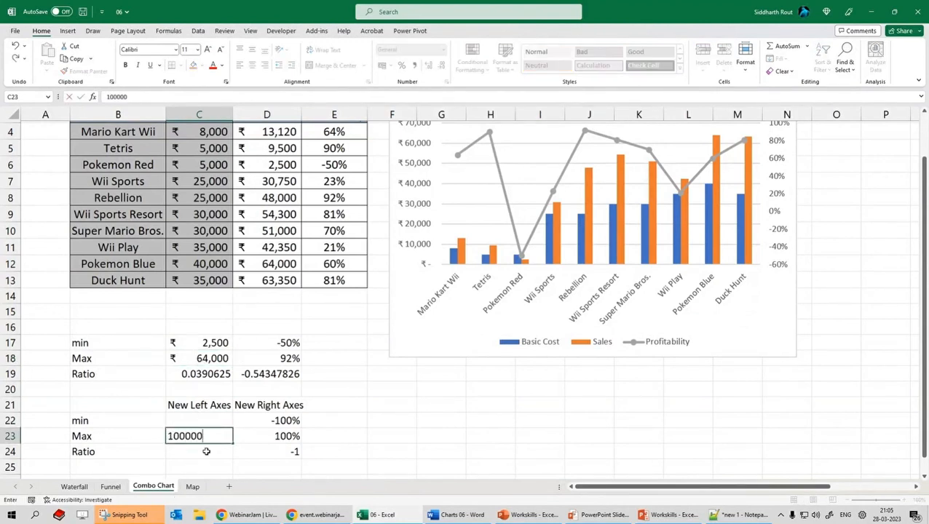
{"action": "type", "text": "0"}
{"action": "key", "text": "Return"}
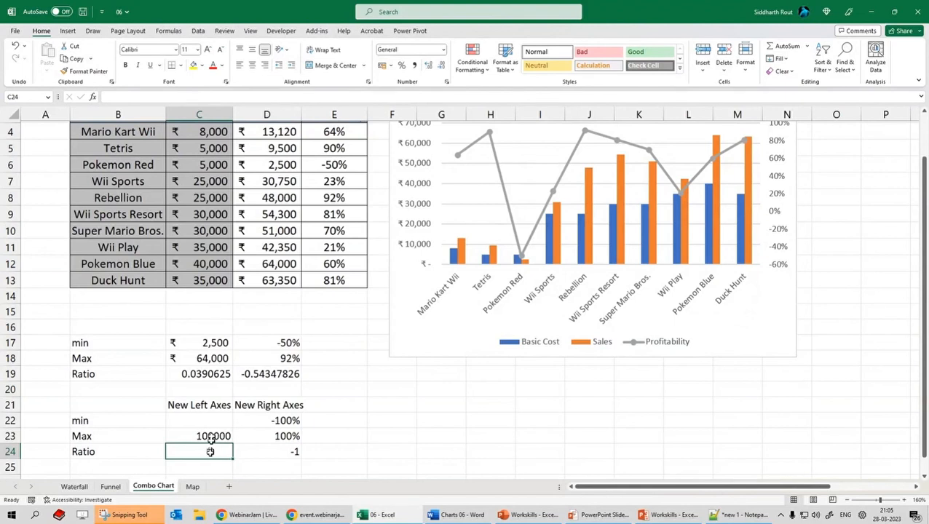
Enter -1 as the new left axis ratio in C24
{"action": "type", "text": "-1"}
{"action": "key", "text": "Return"}
{"action": "left_click", "coordinate": [209, 453]}
Calculate the new left axis min in C22 with =C23*D24
{"action": "key", "text": "Up"}
{"action": "key", "text": "Up"}
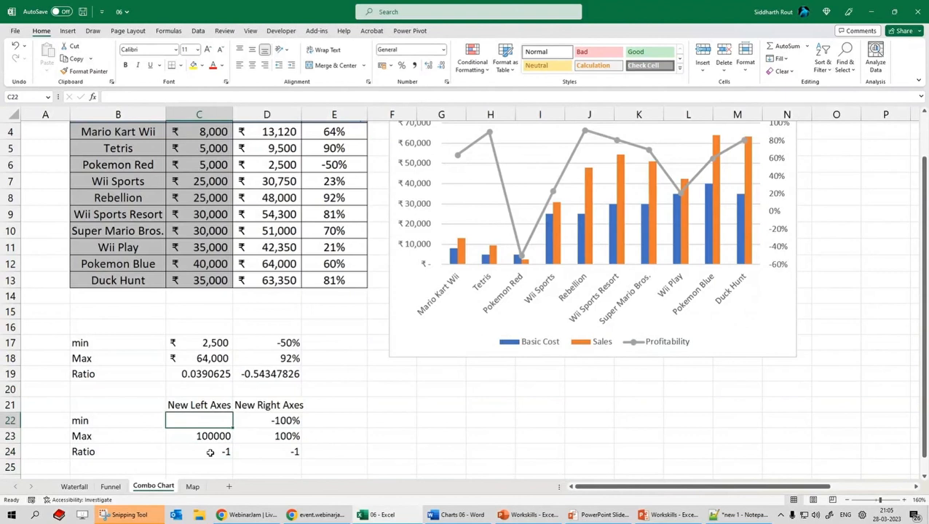
{"action": "type", "text": "="}
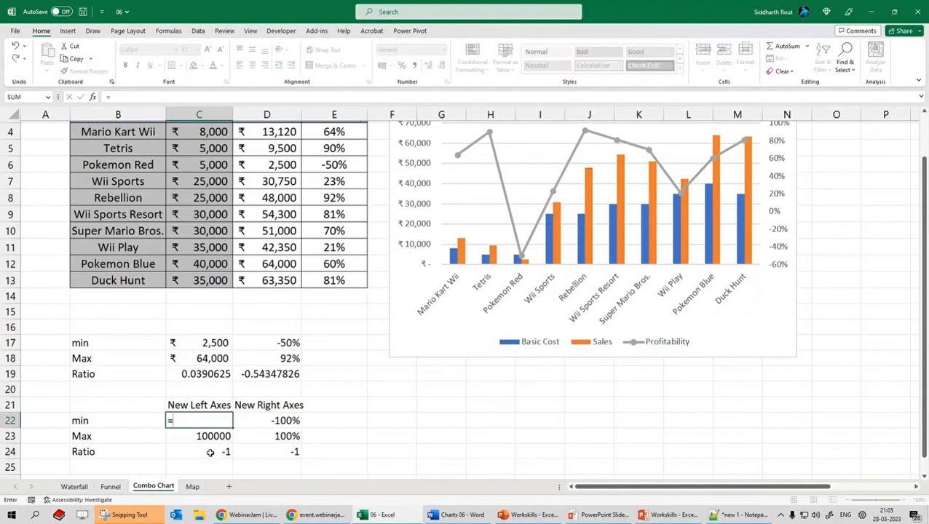
{"action": "left_click", "coordinate": [213, 434]}
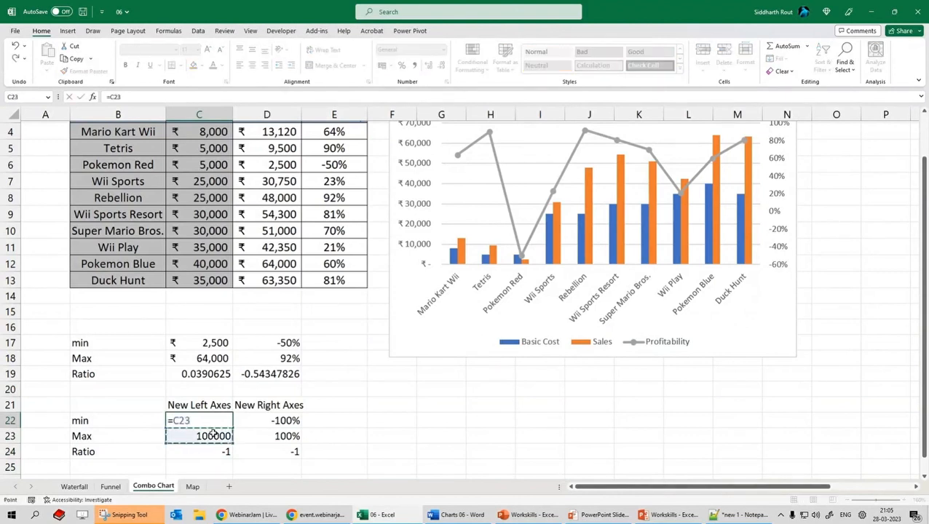
{"action": "type", "text": "*"}
{"action": "left_click", "coordinate": [288, 447]}
{"action": "key", "text": "Return"}
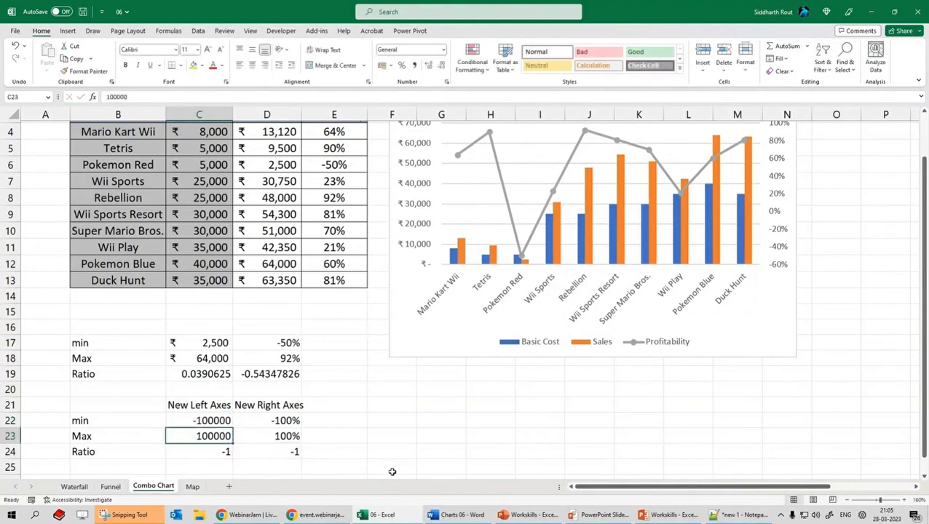
Replace the fixed ratio in C24 with the formula =C22/C23
{"action": "left_click", "coordinate": [224, 451]}
{"action": "left_click", "coordinate": [209, 422]}
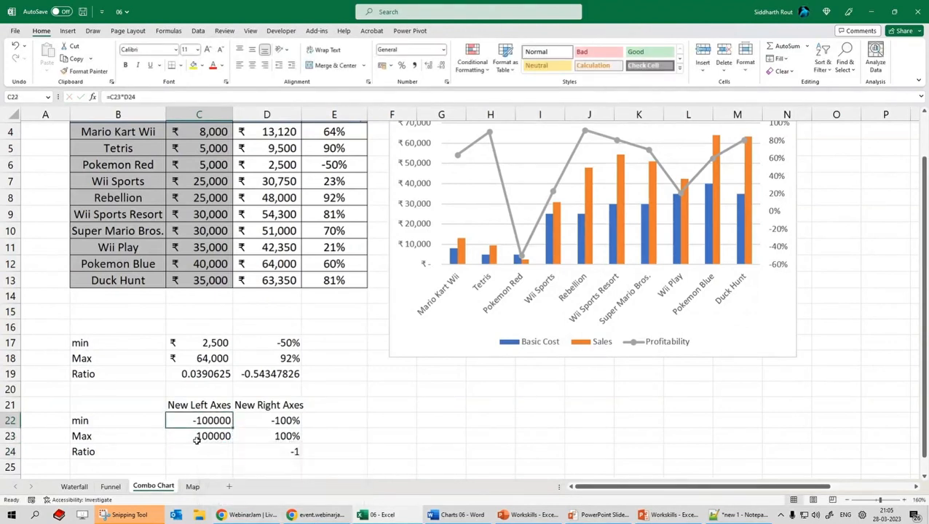
{"action": "left_click", "coordinate": [219, 437]}
{"action": "left_click", "coordinate": [211, 451]}
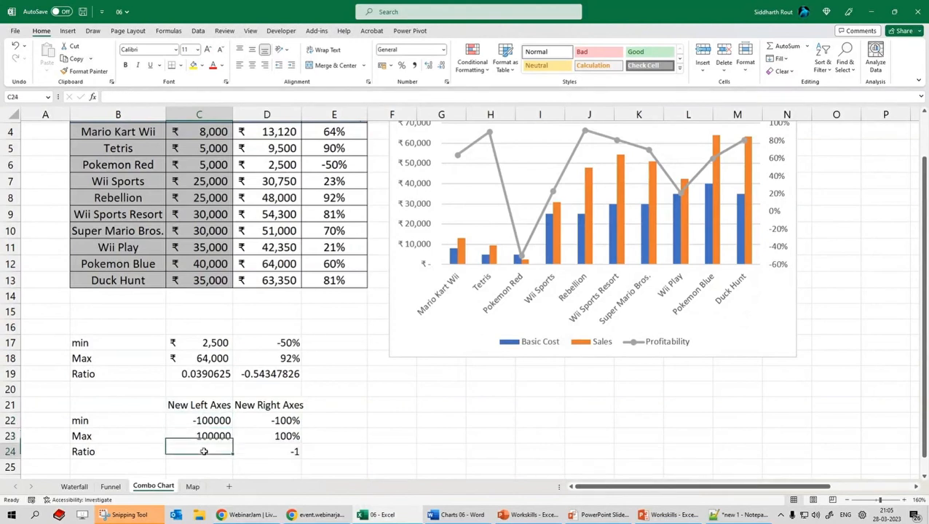
{"action": "type", "text": "="}
{"action": "left_click", "coordinate": [211, 420]}
{"action": "type", "text": "/"}
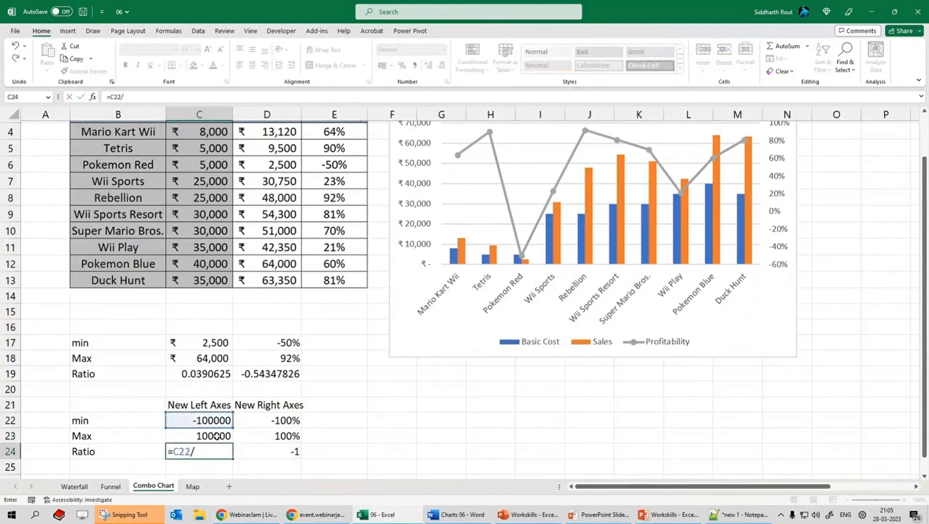
{"action": "left_click", "coordinate": [213, 436]}
{"action": "key", "text": "Return"}
{"action": "left_click", "coordinate": [282, 455]}
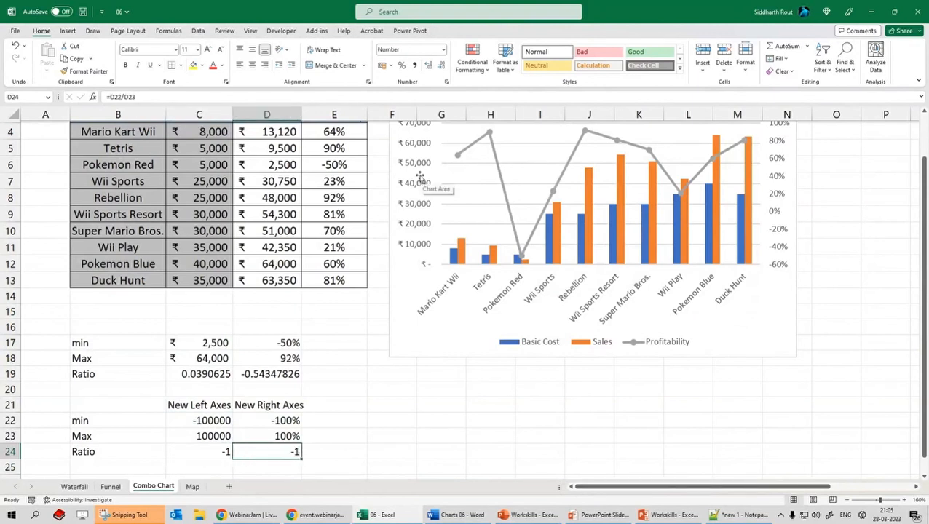
Set the chart's primary vertical axis bounds to a minimum of -100000 and a maximum of 100000
{"action": "left_click", "coordinate": [209, 420]}
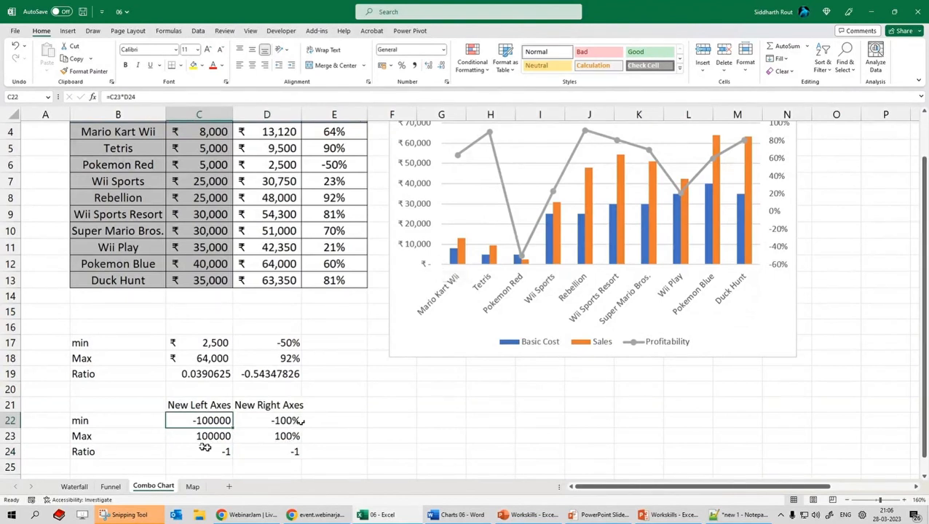
{"action": "left_click", "coordinate": [410, 206]}
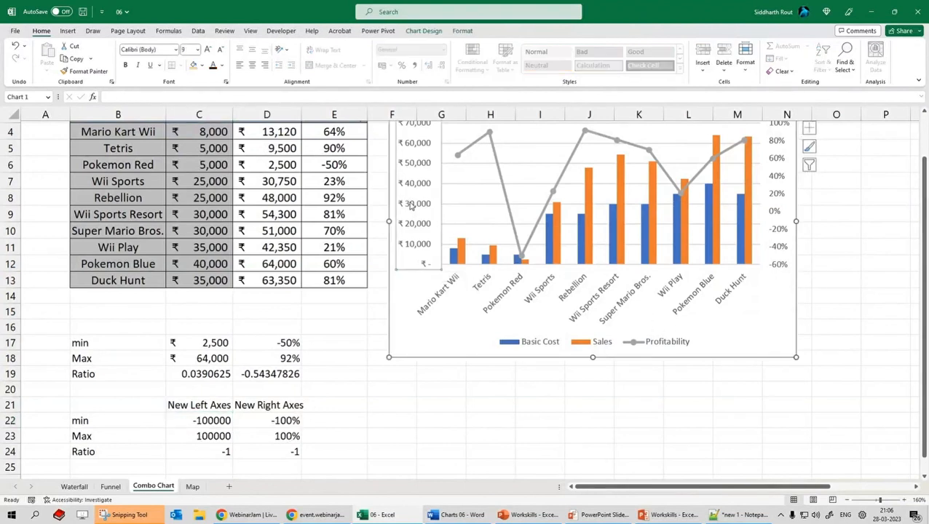
{"action": "right_click", "coordinate": [410, 206]}
{"action": "left_click", "coordinate": [445, 323]}
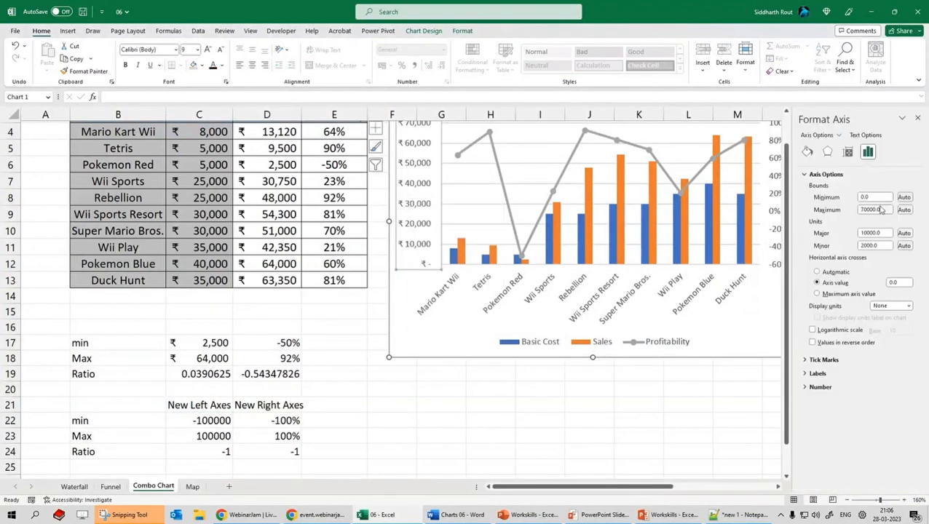
{"action": "left_click_drag", "start_coordinate": [882, 197], "coordinate": [823, 201]}
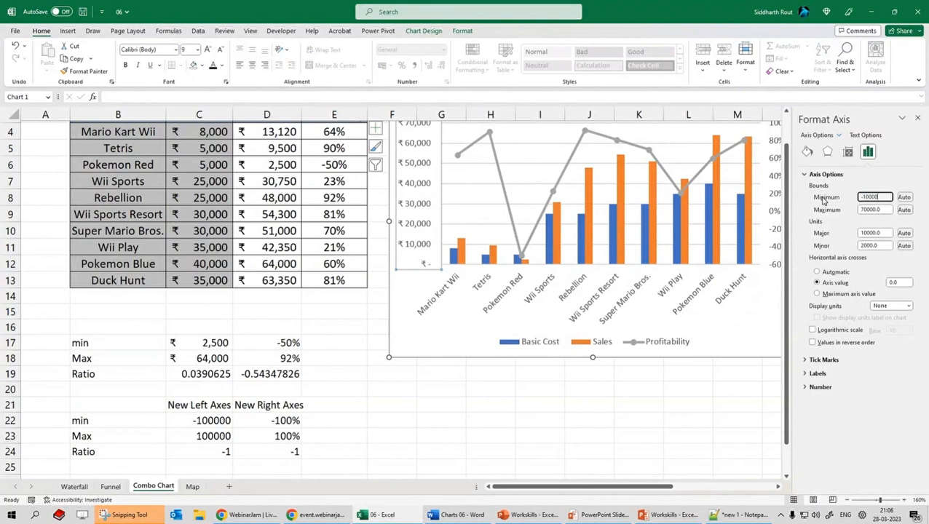
{"action": "key", "text": "Return"}
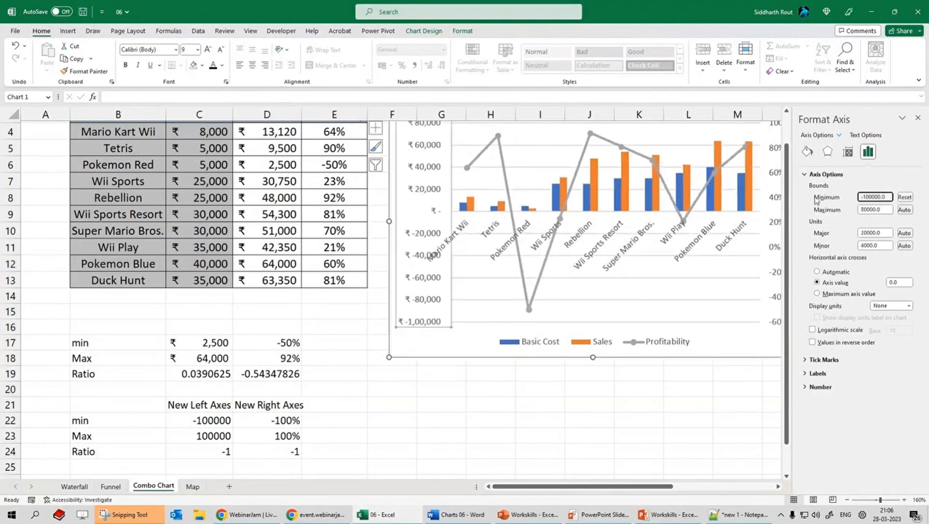
{"action": "left_click_drag", "start_coordinate": [883, 210], "coordinate": [841, 211]}
{"action": "type", "text": "1000"}
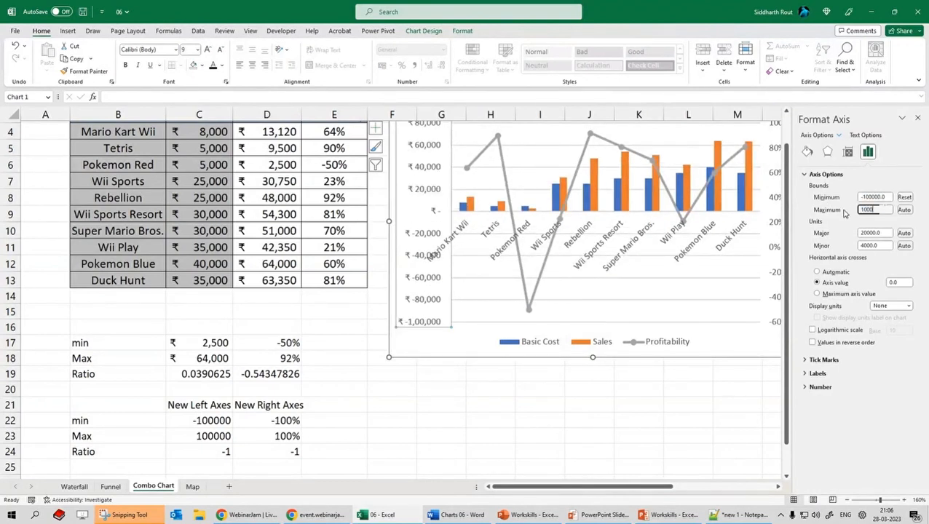
{"action": "type", "text": "00"}
{"action": "key", "text": "Return"}
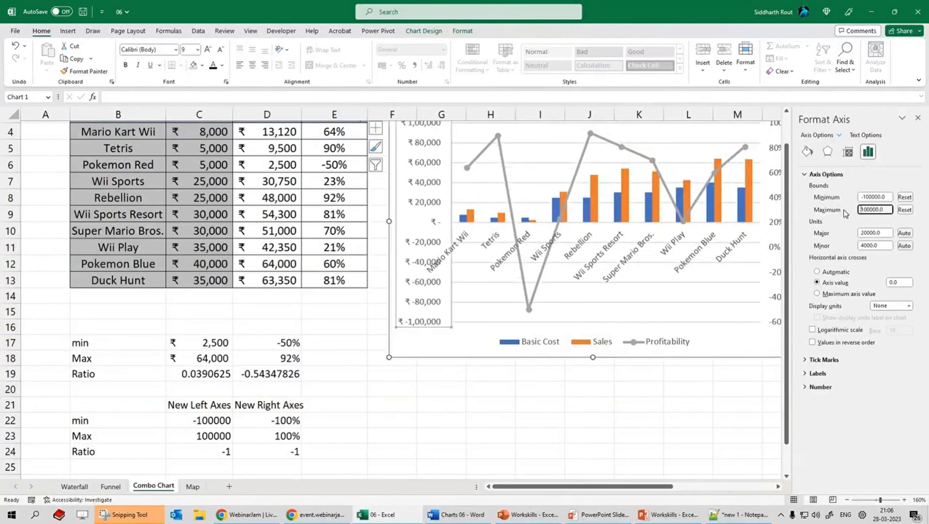
Set the chart's secondary vertical axis bounds to a minimum of -1 and a maximum of 1, and finish formatting the axis
{"action": "left_click", "coordinate": [773, 226]}
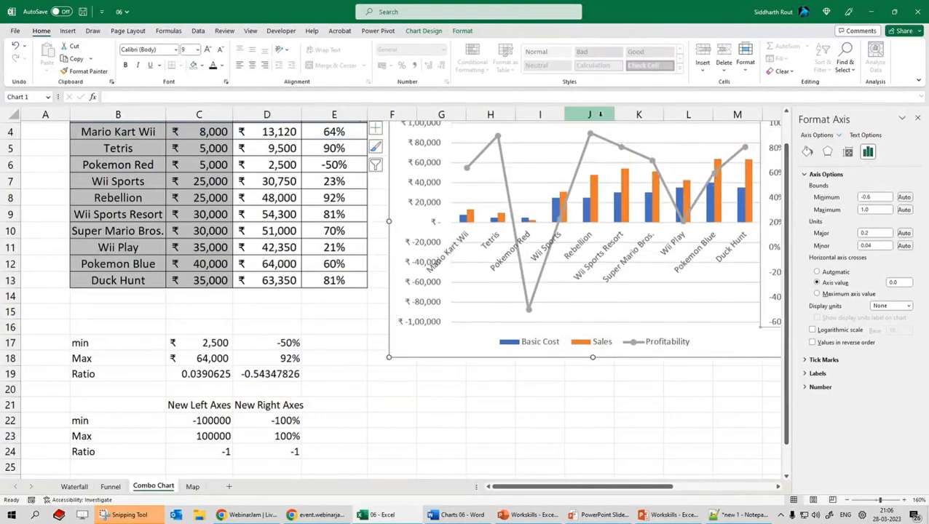
{"action": "left_click_drag", "start_coordinate": [598, 128], "coordinate": [550, 129]}
{"action": "right_click", "coordinate": [726, 196]}
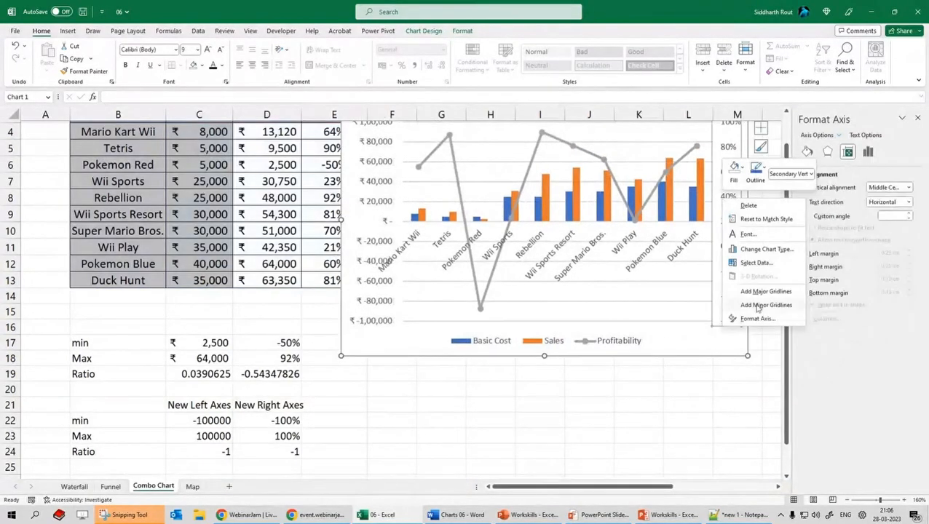
{"action": "left_click", "coordinate": [757, 318]}
{"action": "left_click", "coordinate": [877, 197]}
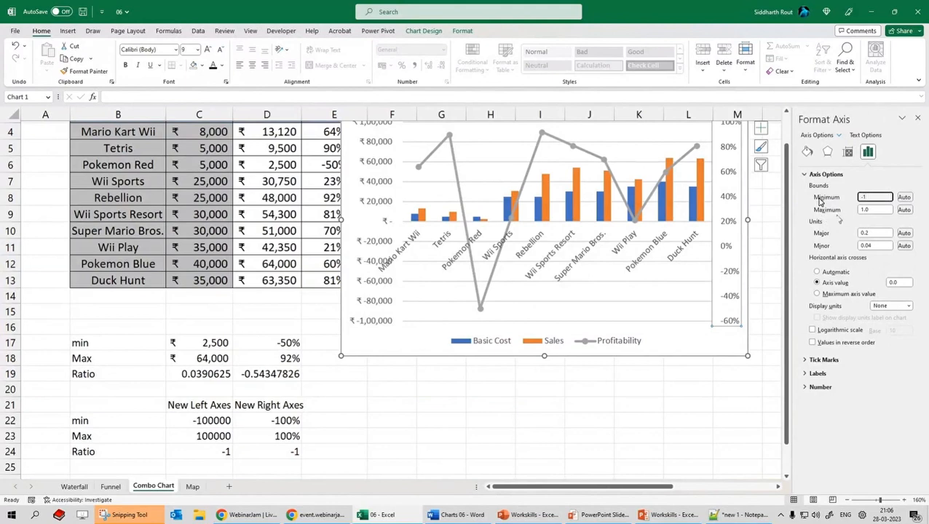
{"action": "type", "text": "-1"}
{"action": "key", "text": "Tab"}
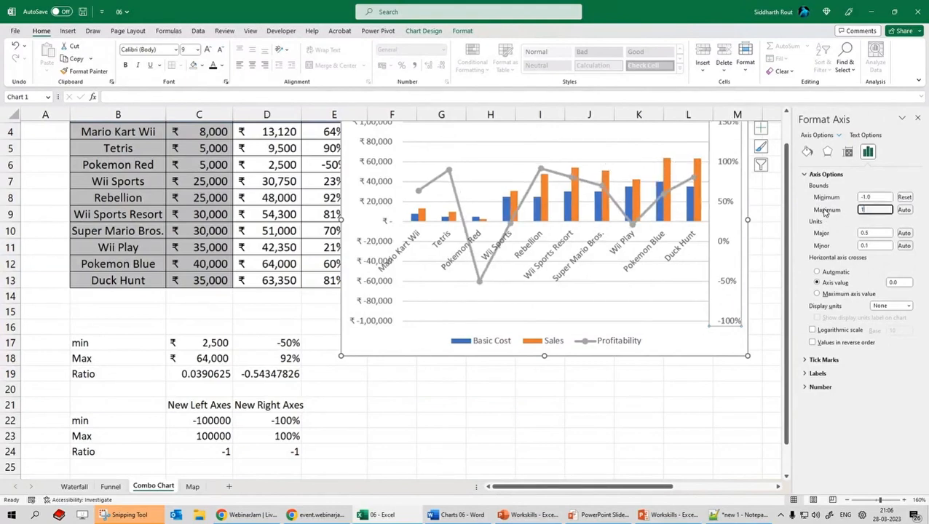
{"action": "key", "text": "Return"}
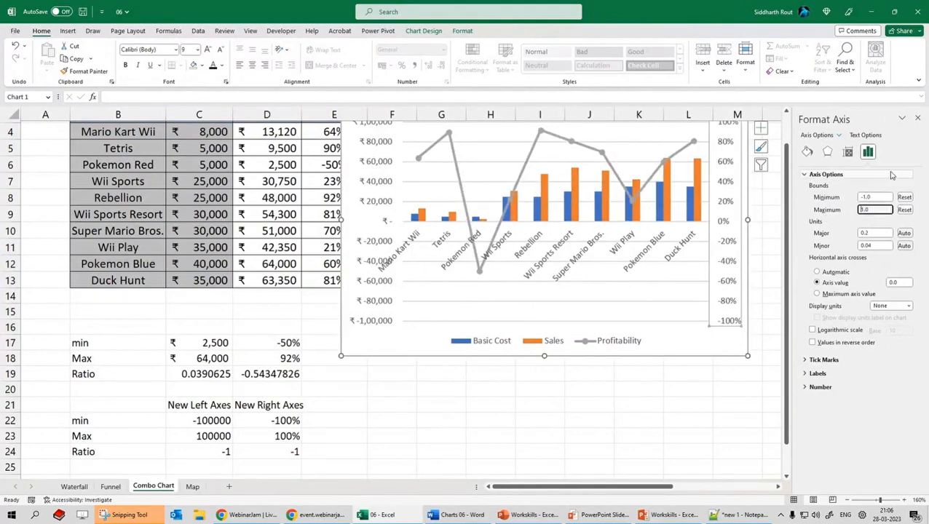
{"action": "left_click", "coordinate": [917, 118]}
{"action": "scroll", "coordinate": [812, 251], "scroll_direction": "up", "scroll_amount": 1}
{"action": "left_click", "coordinate": [830, 291]}
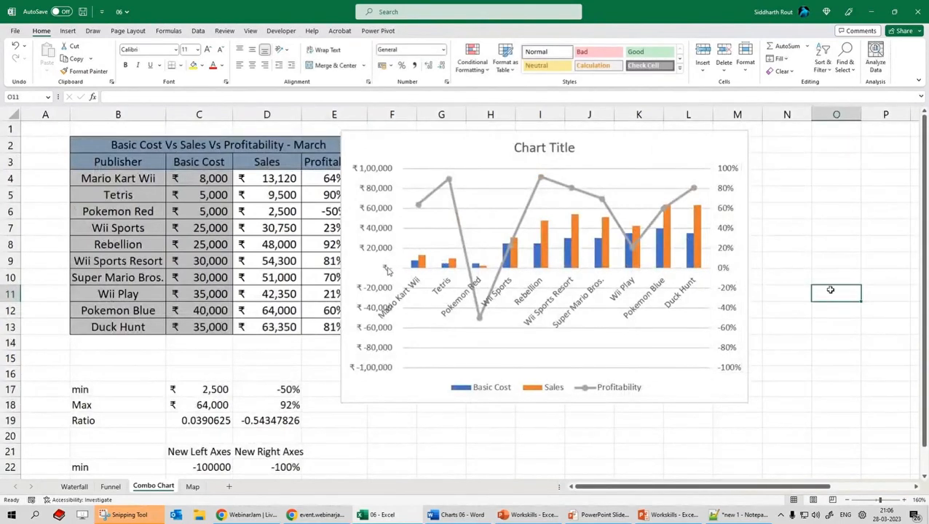
Move the combo chart to the right so that it clears the table's Profitability column
{"action": "left_click", "coordinate": [713, 273]}
{"action": "left_click", "coordinate": [730, 269]}
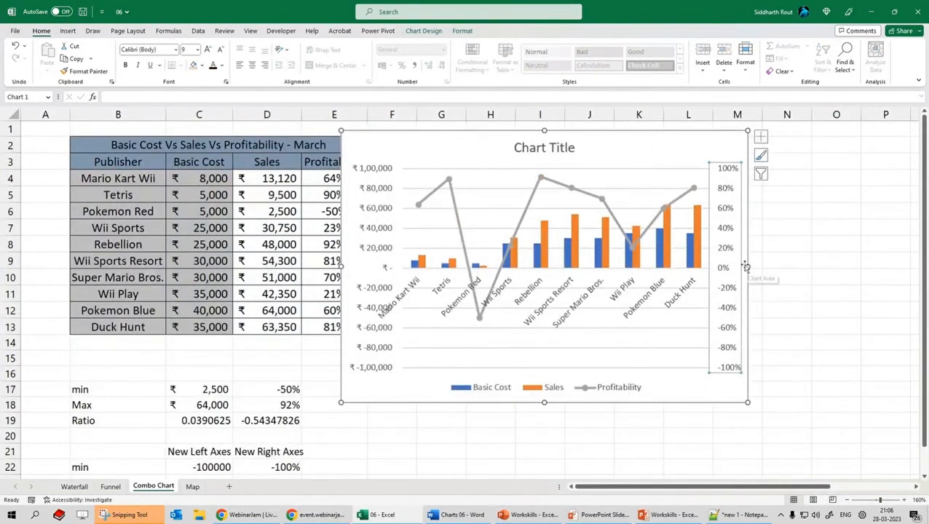
{"action": "left_click", "coordinate": [787, 282]}
{"action": "scroll", "coordinate": [788, 282], "scroll_direction": "down", "scroll_amount": 1}
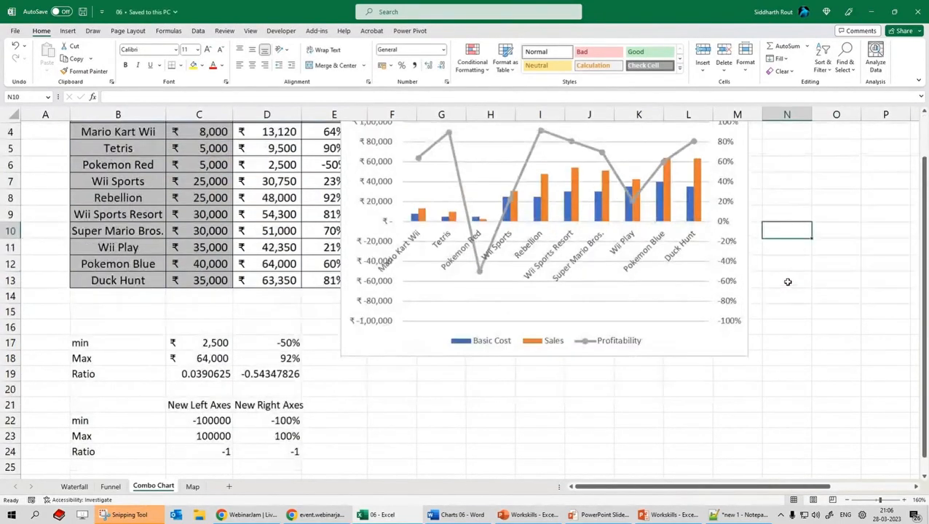
{"action": "left_click", "coordinate": [504, 355]}
{"action": "left_click_drag", "start_coordinate": [504, 355], "coordinate": [540, 359]}
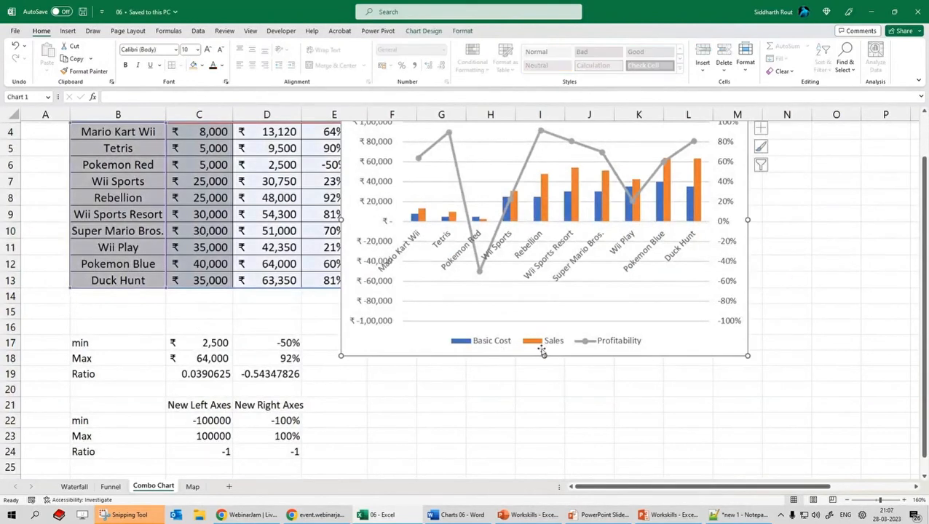
{"action": "scroll", "coordinate": [809, 349], "scroll_direction": "up", "scroll_amount": 1}
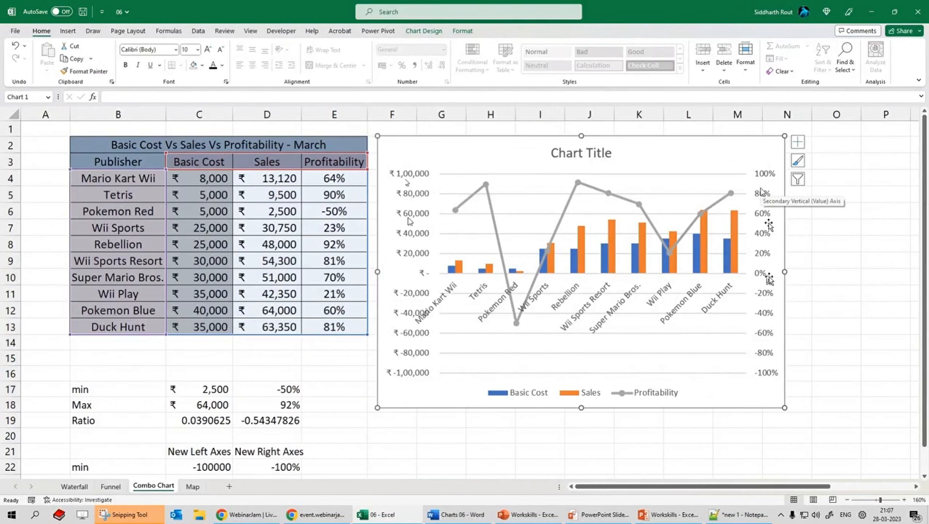
Examine how the new left axis min, Max and Ratio in C22:C24 relate to the right axis ratio in D24
{"action": "scroll", "coordinate": [760, 192], "scroll_direction": "down", "scroll_amount": 3}
{"action": "left_click", "coordinate": [206, 328]}
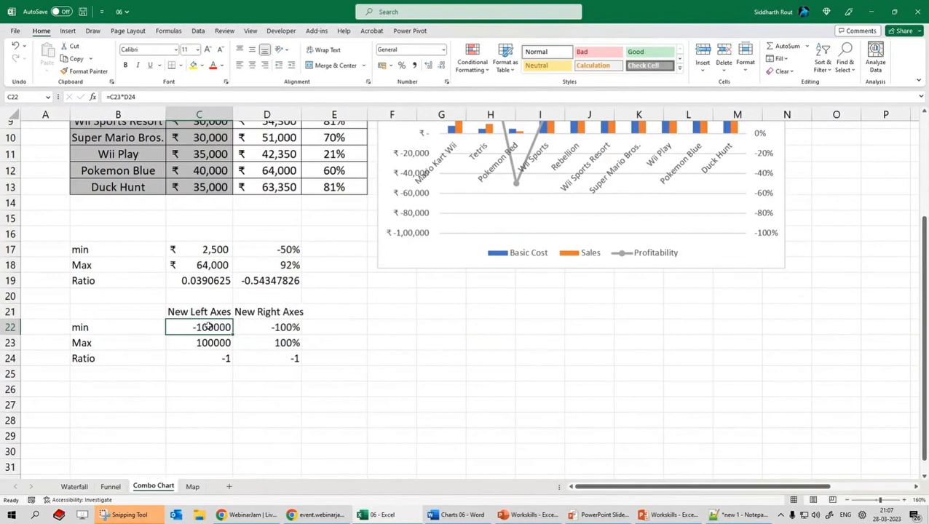
{"action": "left_click", "coordinate": [206, 343]}
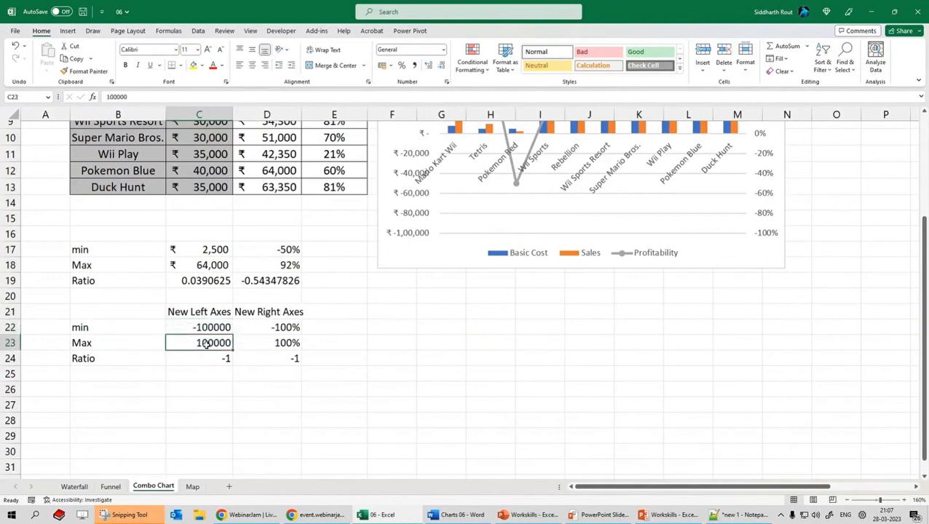
{"action": "left_click", "coordinate": [290, 359]}
{"action": "left_click", "coordinate": [193, 357]}
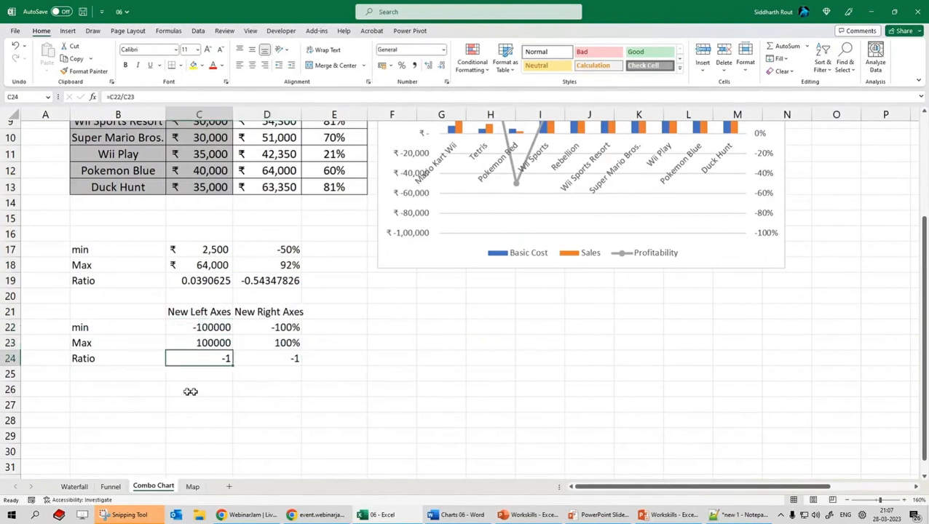
{"action": "left_click", "coordinate": [203, 326]}
{"action": "left_click", "coordinate": [210, 342]}
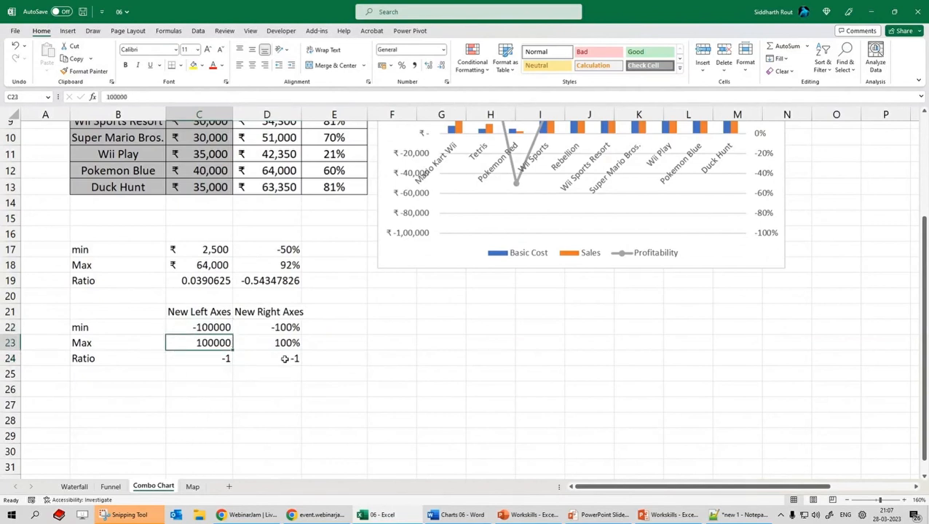
{"action": "left_click", "coordinate": [284, 358]}
{"action": "left_click", "coordinate": [205, 328]}
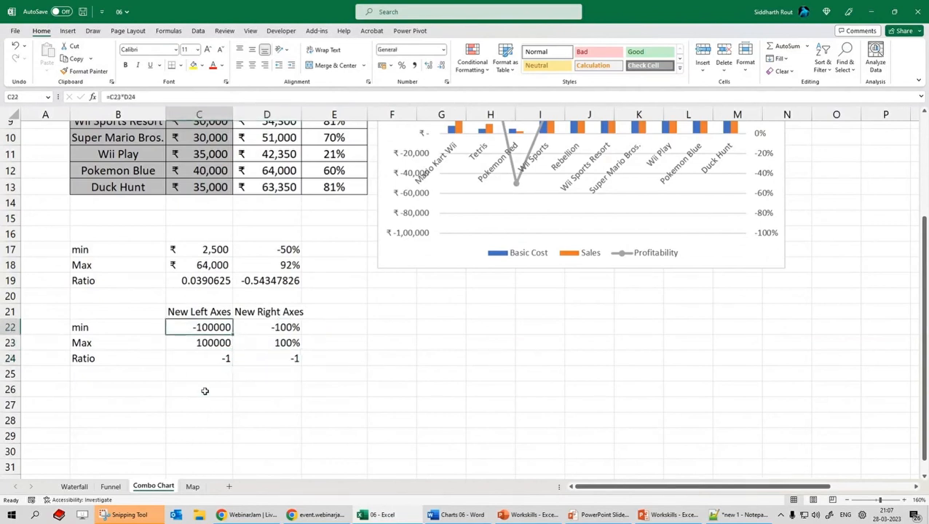
Compare the new left and right axis ratios in C24:D24 with the zero lines of both axes in the chart
{"action": "left_click", "coordinate": [204, 343]}
{"action": "left_click", "coordinate": [195, 359]}
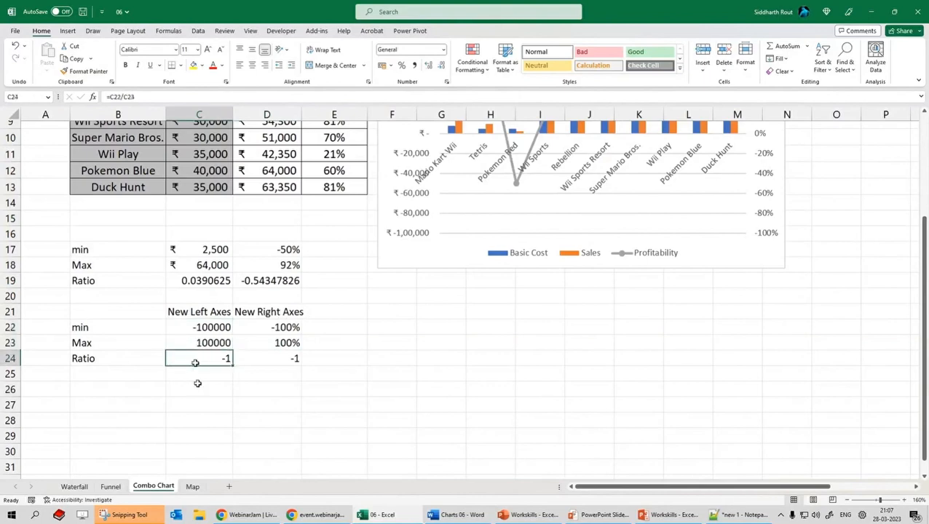
{"action": "left_click_drag", "start_coordinate": [178, 354], "coordinate": [270, 357]}
{"action": "scroll", "coordinate": [328, 321], "scroll_direction": "up", "scroll_amount": 3}
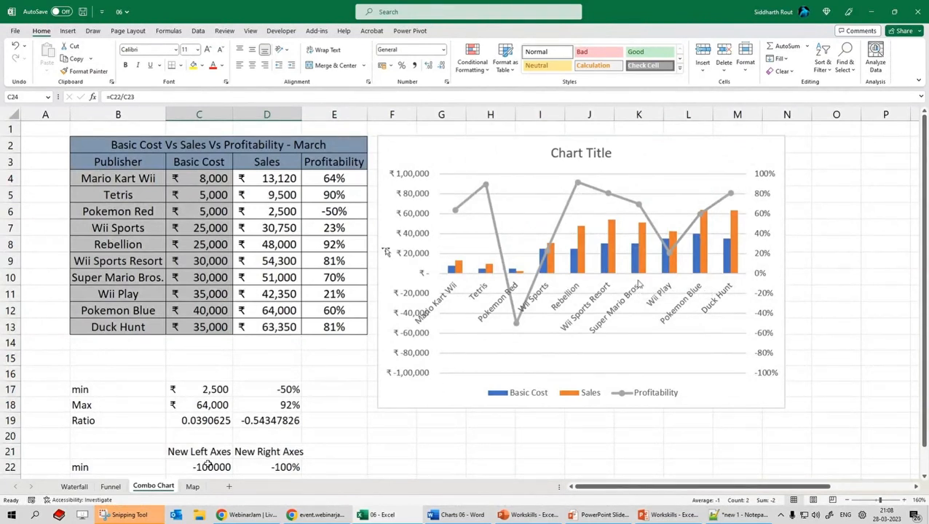
{"action": "left_click", "coordinate": [615, 353]}
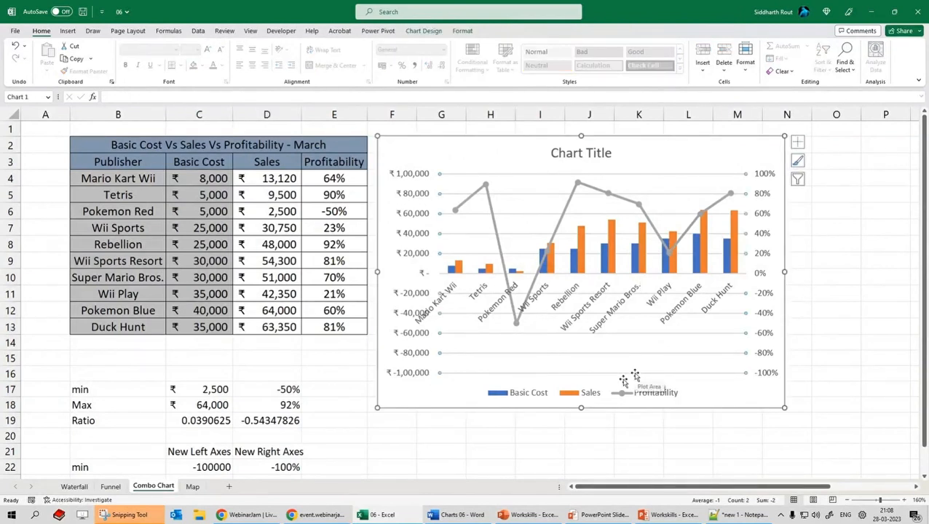
{"action": "scroll", "coordinate": [318, 342], "scroll_direction": "down", "scroll_amount": 1}
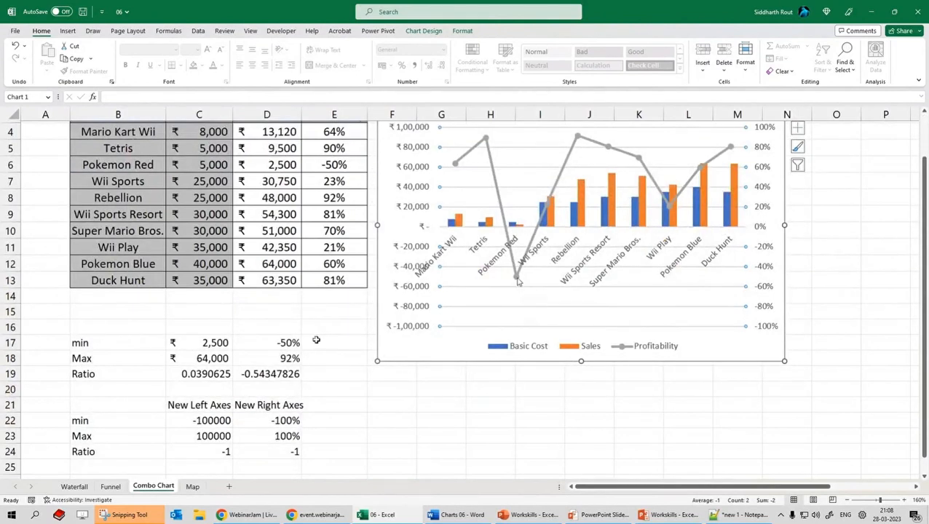
Set the new right axis min in D22 to -70%
{"action": "mouse_move", "coordinate": [518, 281]}
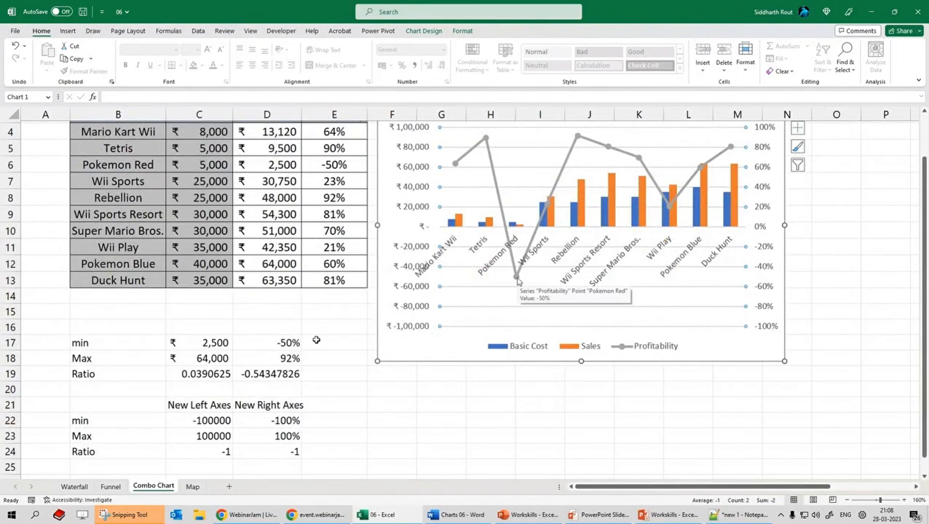
{"action": "left_click", "coordinate": [288, 420]}
{"action": "type", "text": "-70%"}
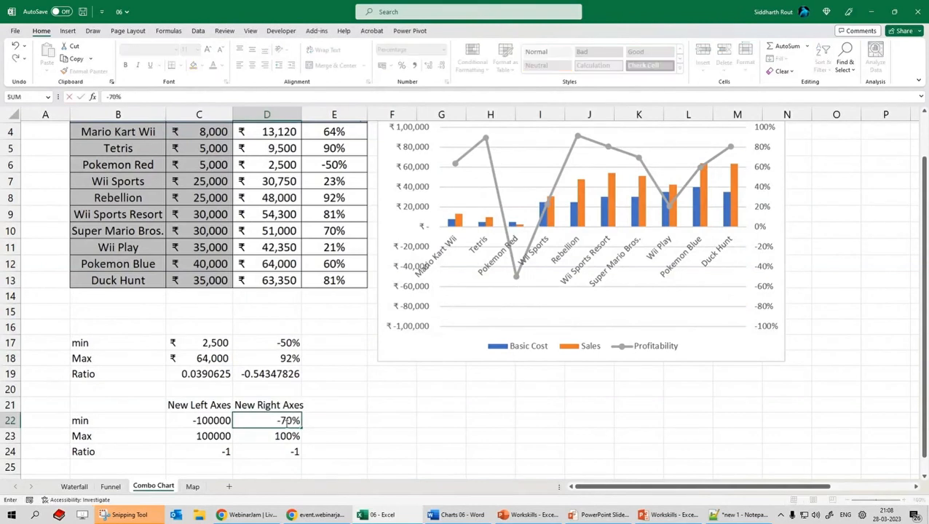
{"action": "key", "text": "ctrl+Return"}
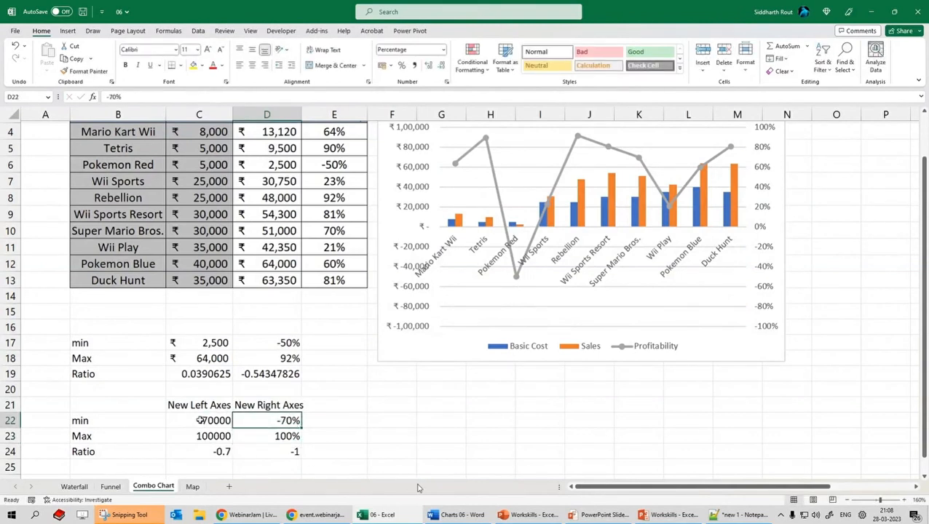
Check the formulas behind the left axis min in C22 and the two ratios in C24 and D24
{"action": "left_click", "coordinate": [200, 421]}
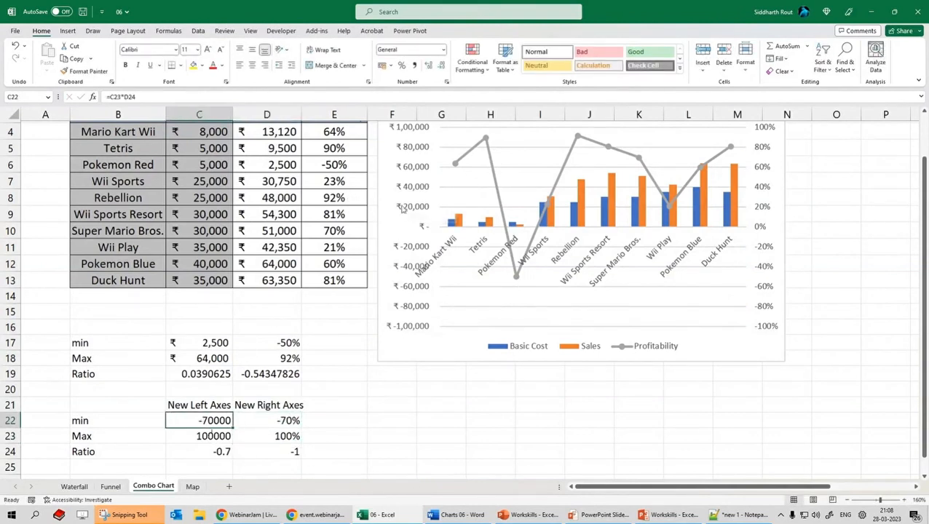
{"action": "left_click", "coordinate": [281, 453]}
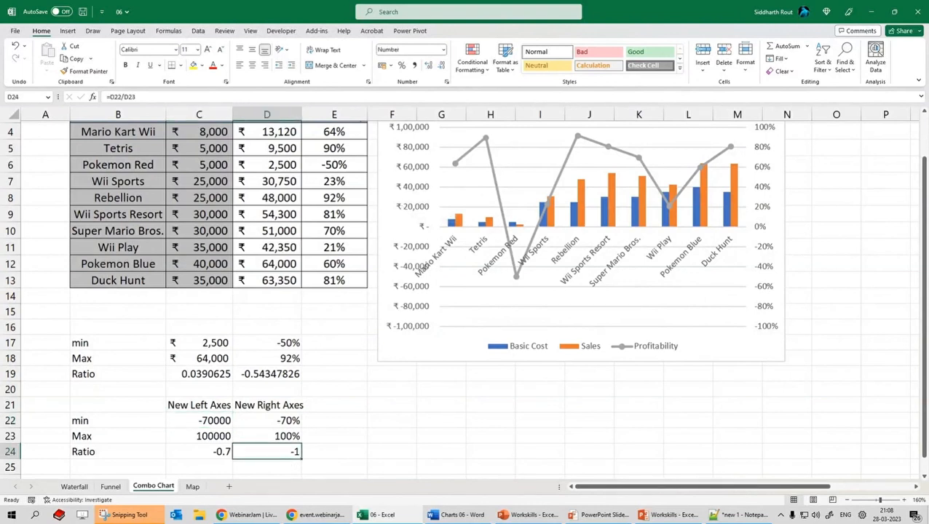
{"action": "double_click", "coordinate": [292, 454]}
{"action": "key", "text": "Escape"}
{"action": "left_click", "coordinate": [218, 453]}
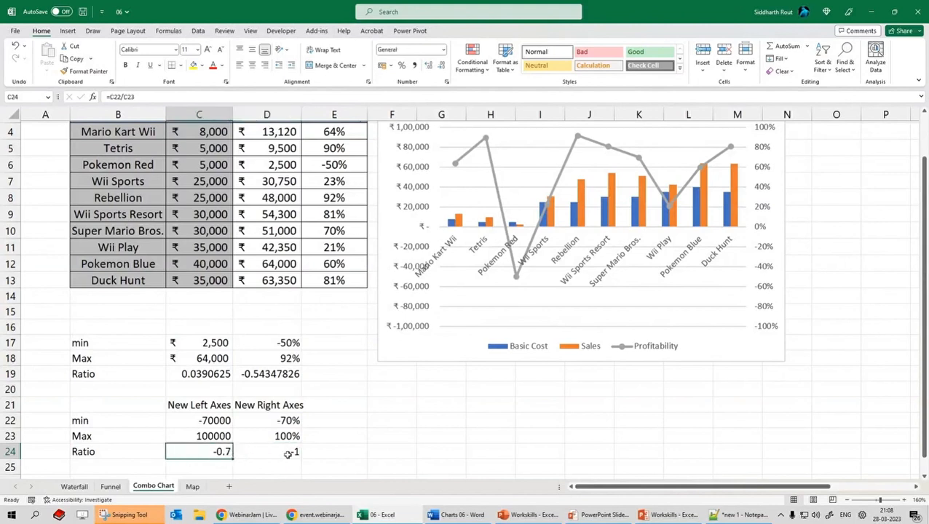
{"action": "left_click", "coordinate": [288, 453]}
{"action": "double_click", "coordinate": [289, 459]}
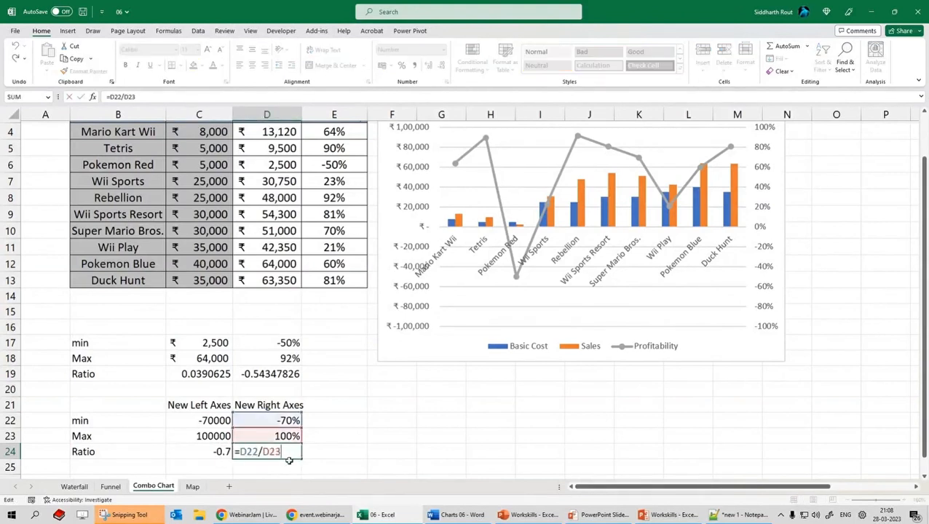
{"action": "key", "text": "ctrl+Return"}
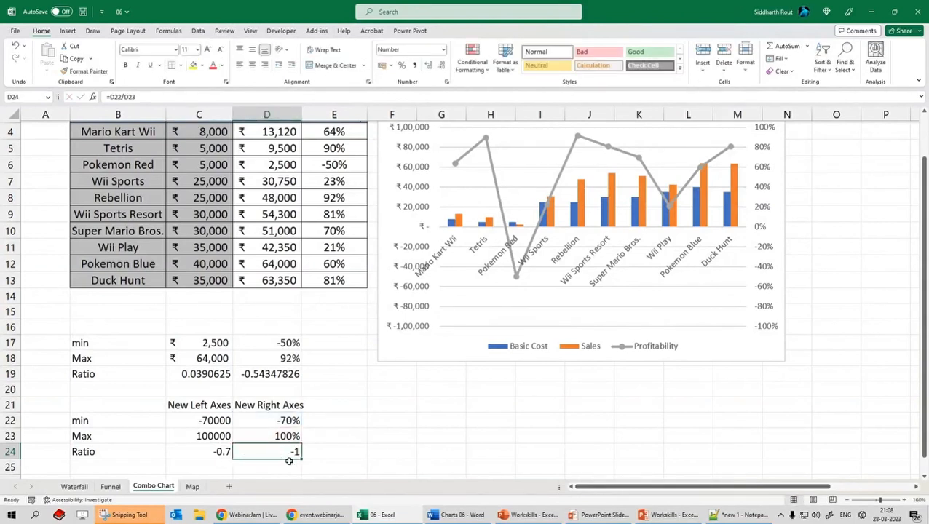
Re-enter the right axis ratio in D24 as =D22/D23
{"action": "type", "text": "="}
{"action": "left_click", "coordinate": [284, 421]}
{"action": "type", "text": "/"}
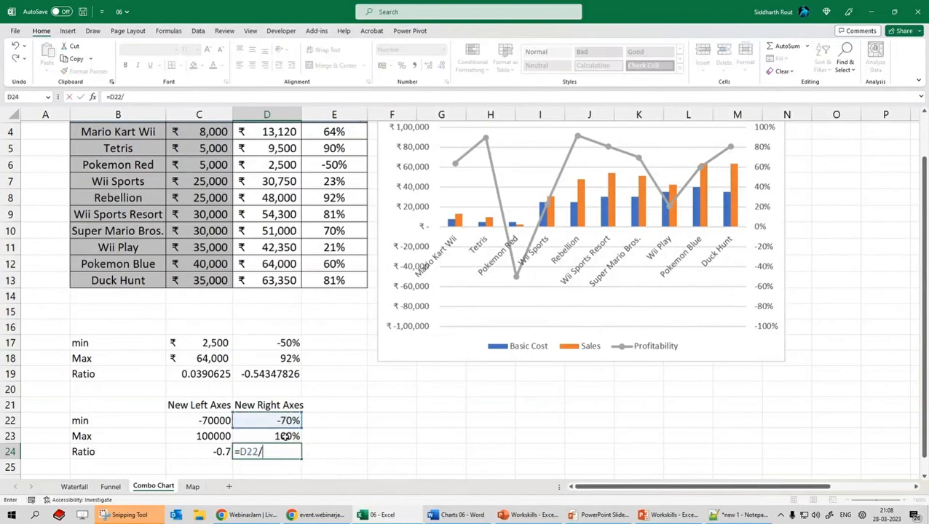
{"action": "left_click", "coordinate": [286, 435]}
{"action": "key", "text": "Return"}
Copy the cell formatting of the left axis ratio in C24 onto the right axis ratio in D24
{"action": "left_click", "coordinate": [175, 451]}
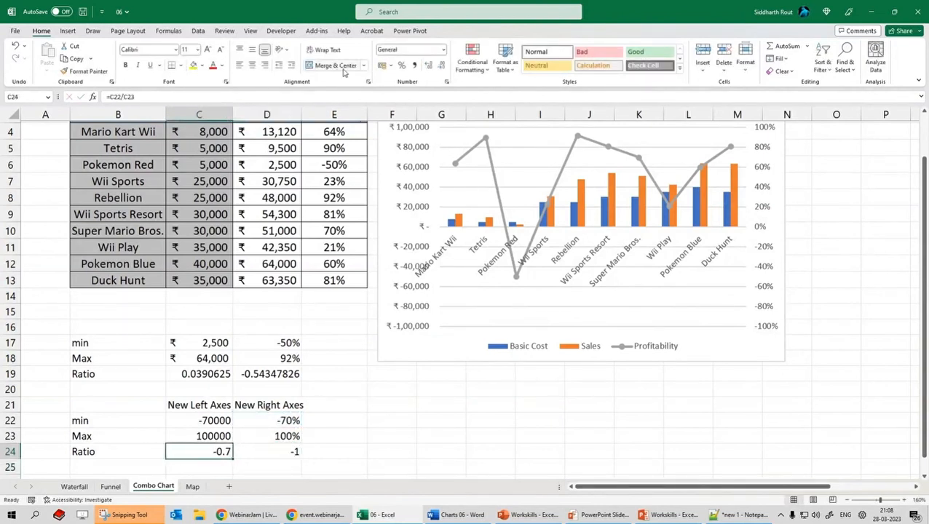
{"action": "left_click", "coordinate": [83, 71]}
{"action": "left_click", "coordinate": [287, 451]}
{"action": "left_click", "coordinate": [409, 438]}
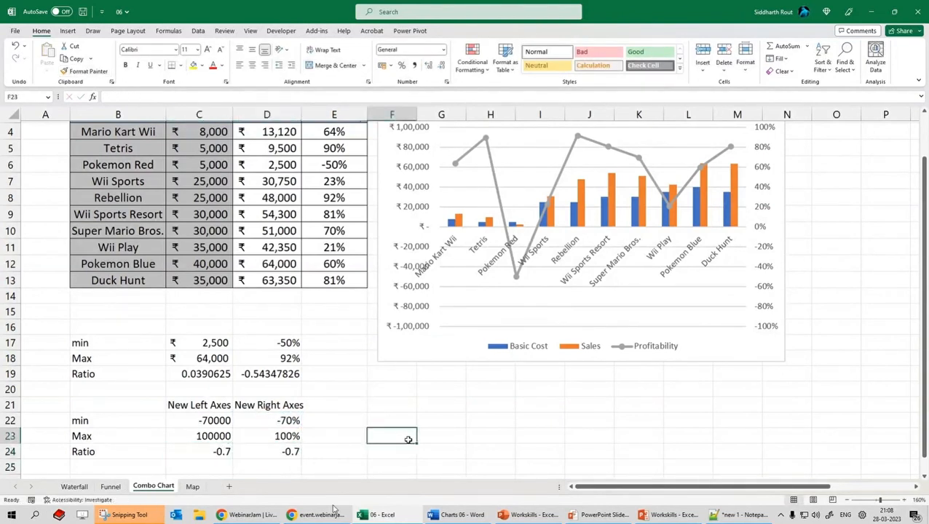
Set the minimum bound of the chart's primary vertical axis to -70000, matching the new left axis min in C22
{"action": "left_click", "coordinate": [284, 423]}
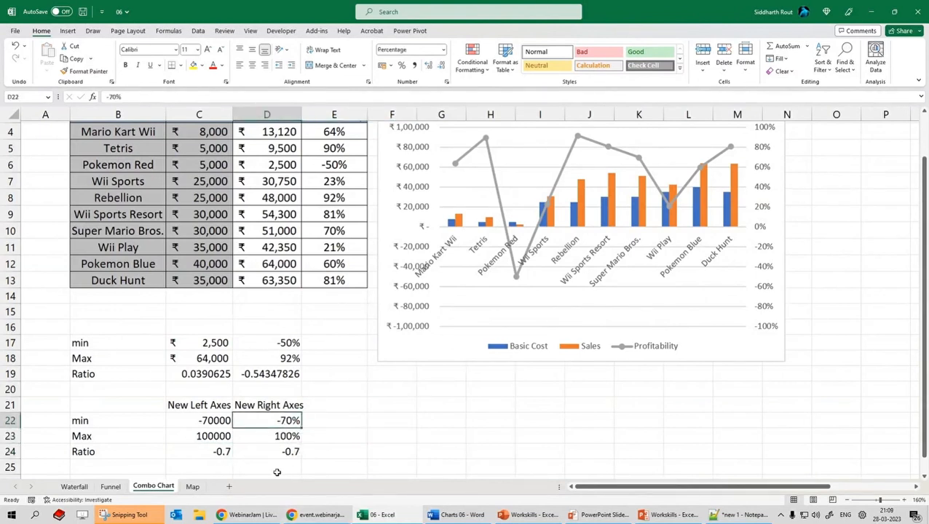
{"action": "left_click", "coordinate": [200, 424]}
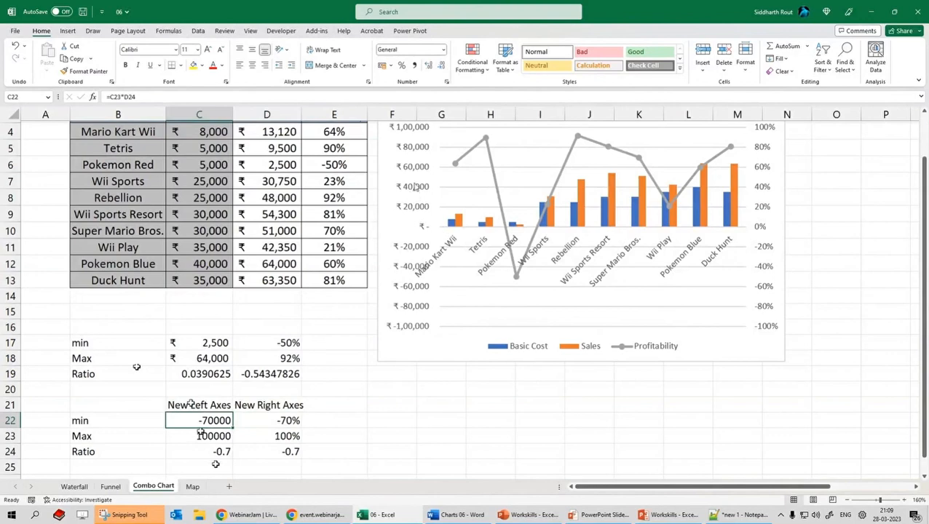
{"action": "double_click", "coordinate": [761, 230]}
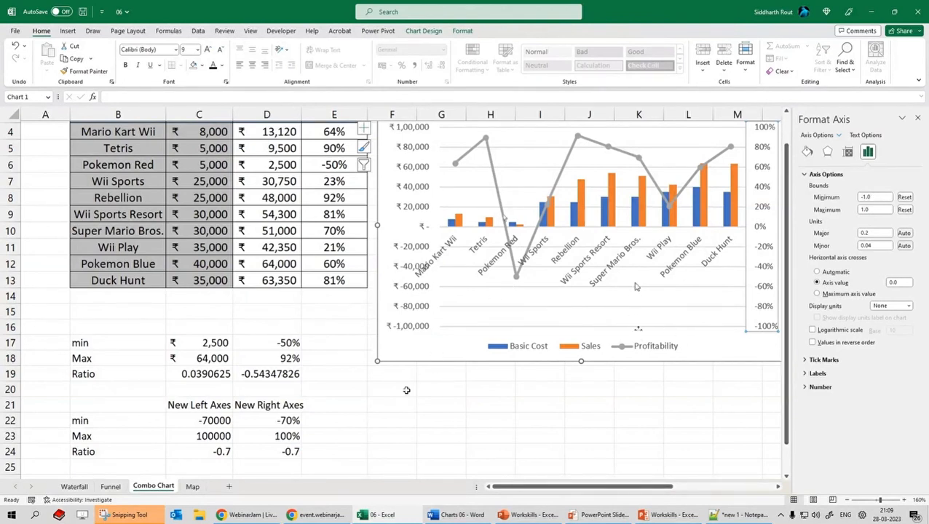
{"action": "left_click", "coordinate": [403, 301]}
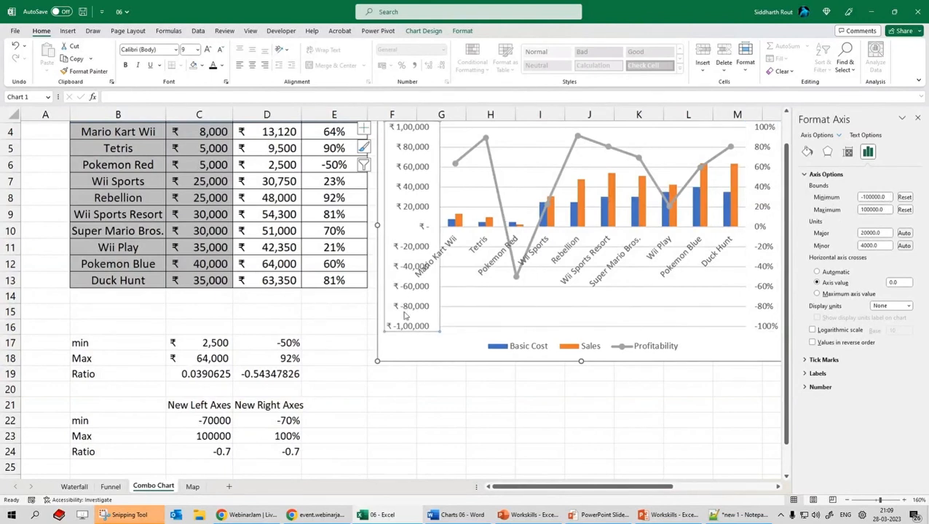
{"action": "left_click_drag", "start_coordinate": [887, 198], "coordinate": [798, 200]}
{"action": "type", "text": "-"}
{"action": "key", "text": "Return"}
Set the minimum bound of the chart's secondary vertical axis to -0.7 and finish formatting the axis
{"action": "left_click", "coordinate": [766, 190]}
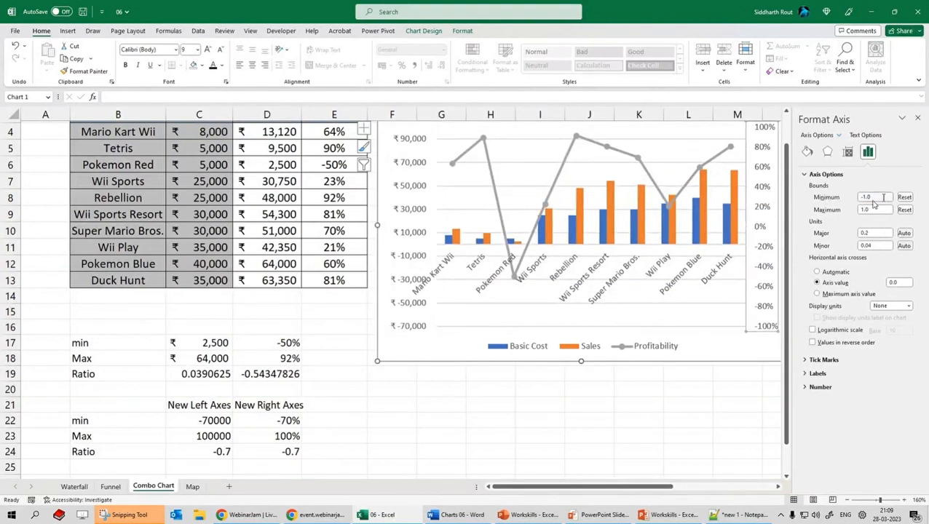
{"action": "left_click_drag", "start_coordinate": [883, 197], "coordinate": [818, 200]}
{"action": "type", "text": "-0.7"}
{"action": "key", "text": "Return"}
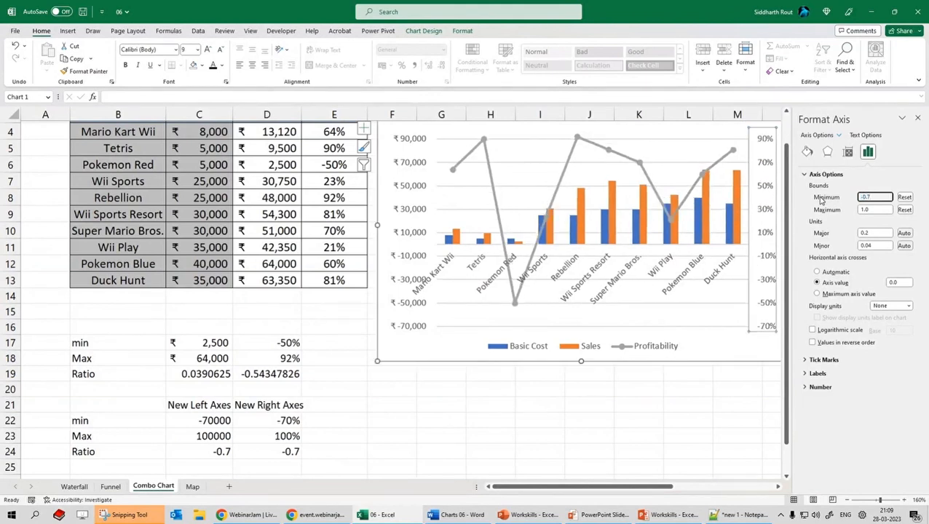
{"action": "left_click", "coordinate": [704, 387]}
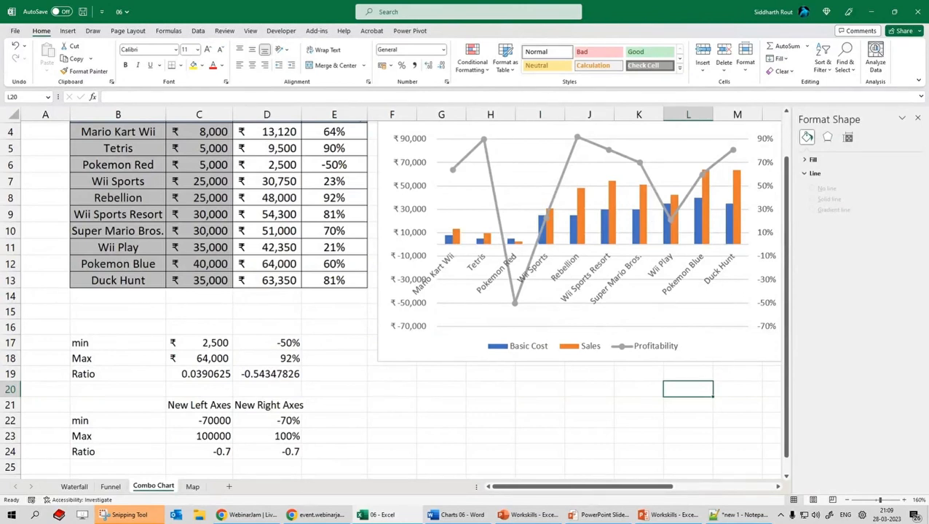
{"action": "left_click", "coordinate": [526, 354]}
{"action": "left_click", "coordinate": [917, 117]}
Change the Profitability series of the combo chart to a 100% Stacked Area type on the secondary axis
{"action": "scroll", "coordinate": [511, 220], "scroll_direction": "up", "scroll_amount": 1}
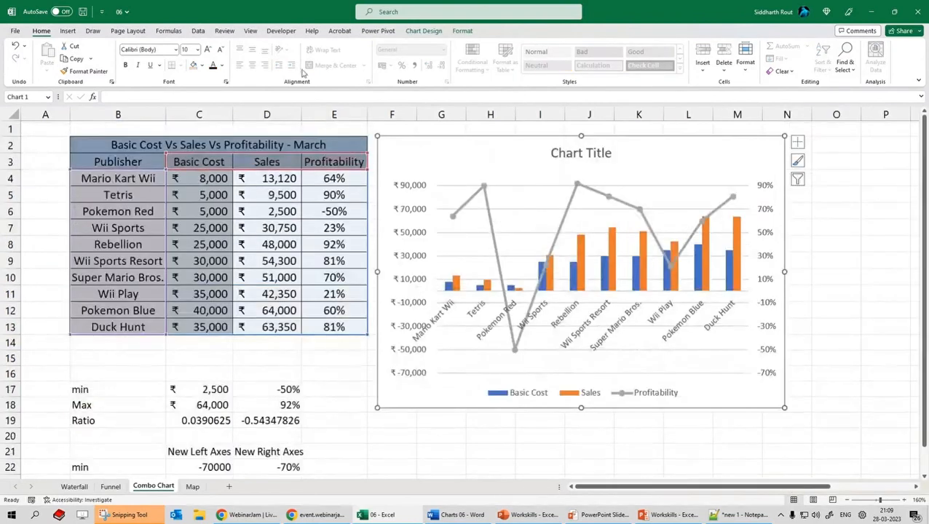
{"action": "left_click", "coordinate": [423, 31]}
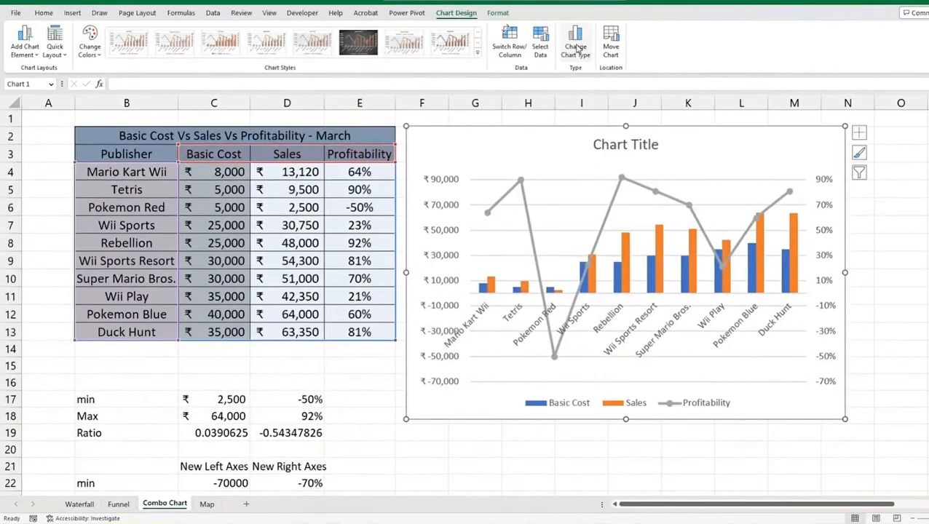
{"action": "left_click", "coordinate": [576, 48]}
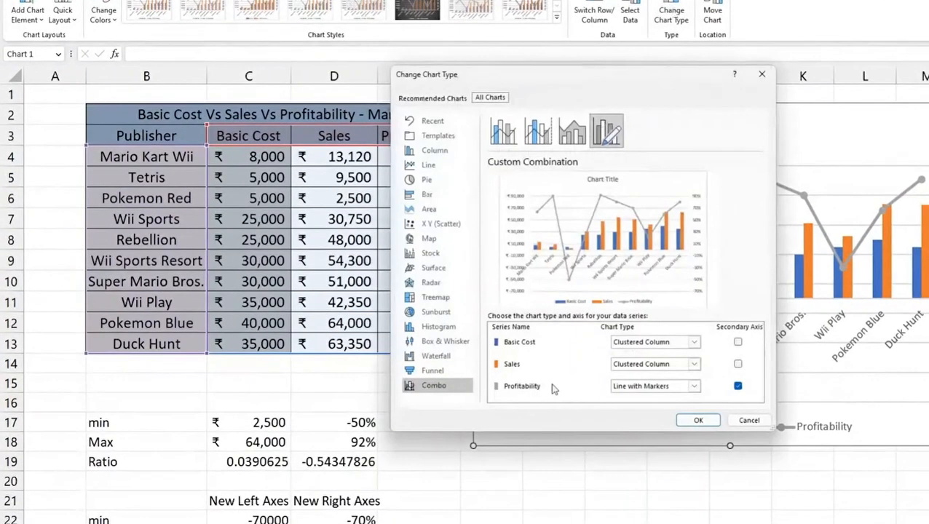
{"action": "left_click", "coordinate": [594, 368]}
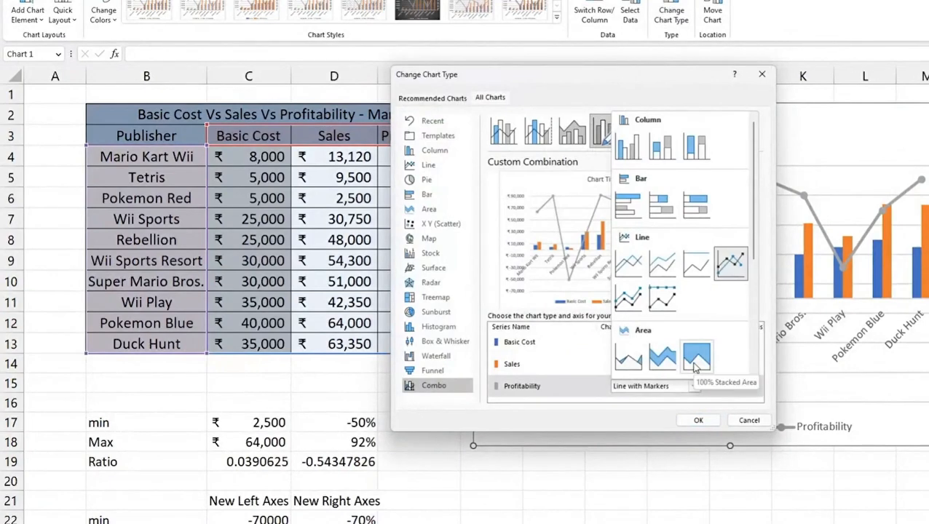
{"action": "left_click", "coordinate": [695, 356]}
{"action": "left_click_drag", "start_coordinate": [667, 72], "coordinate": [375, 71]}
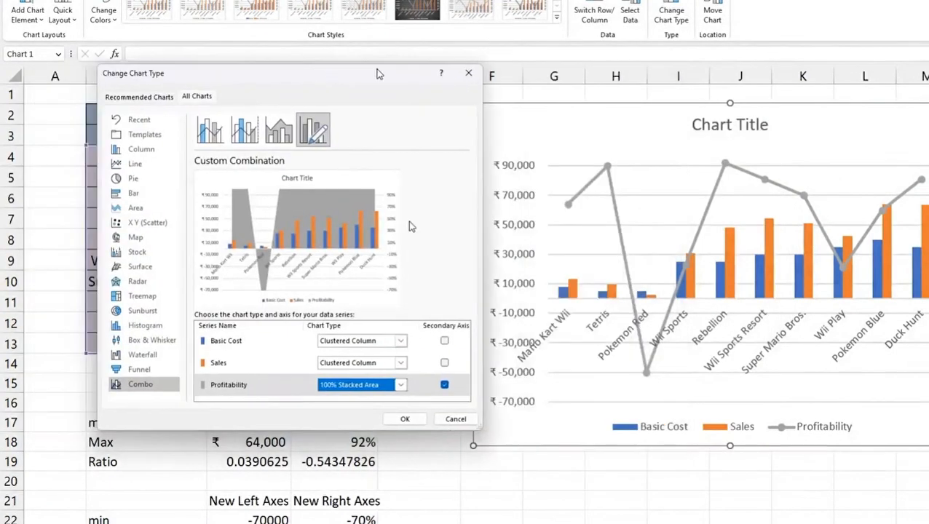
{"action": "left_click", "coordinate": [404, 418]}
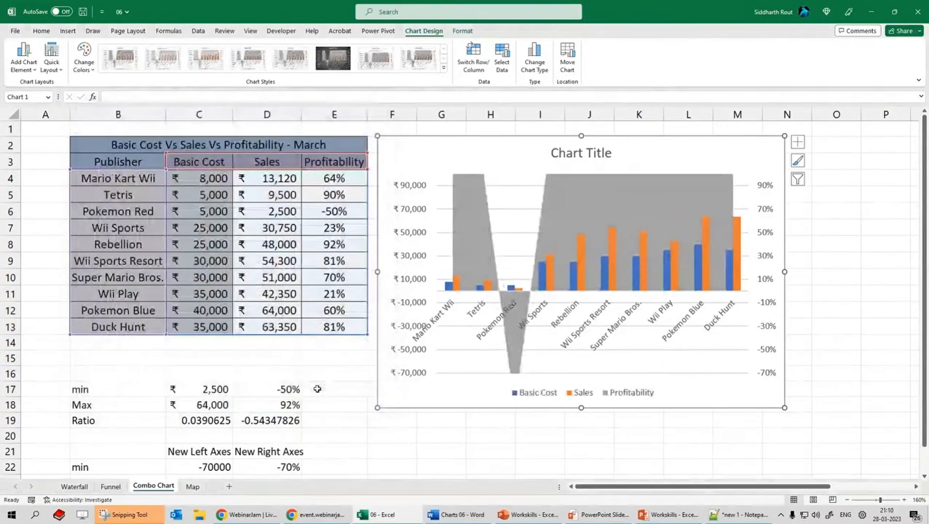
Change the Sales series of the combo chart to the Line with Markers type
{"action": "left_click", "coordinate": [532, 62]}
{"action": "left_click", "coordinate": [521, 342]}
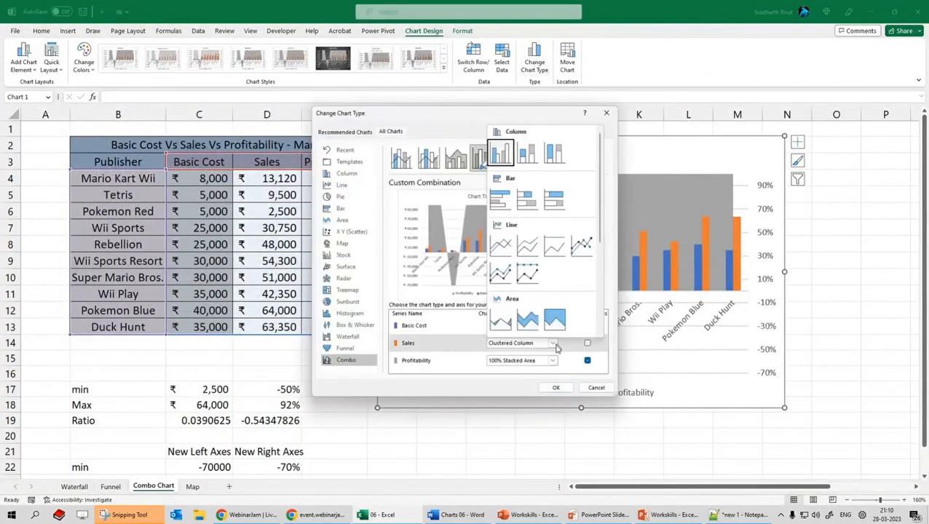
{"action": "left_click", "coordinate": [557, 249]}
{"action": "left_click", "coordinate": [556, 388]}
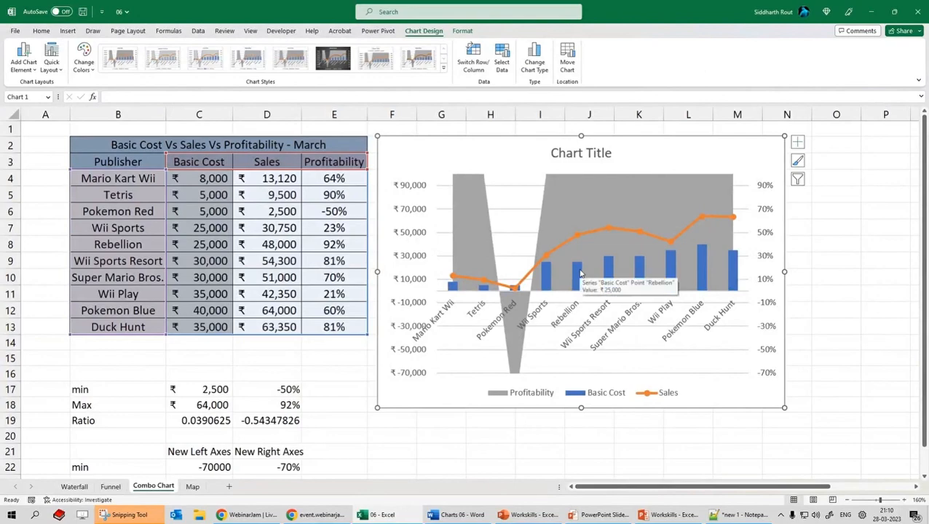
Switch to the PowerPoint slide show to view the example combo charts, and return to the Excel workbook
{"action": "mouse_move", "coordinate": [642, 517]}
{"action": "left_click", "coordinate": [593, 477]}
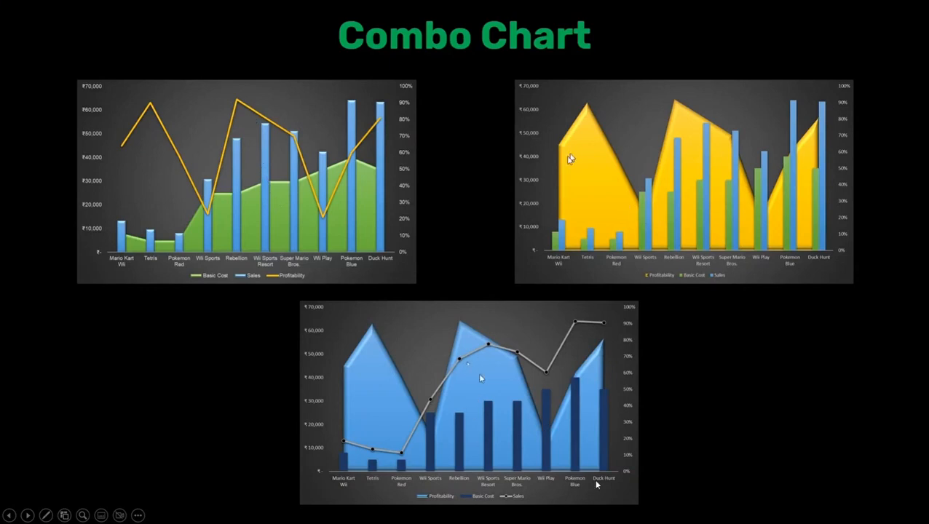
{"action": "key", "text": "alt+Tab"}
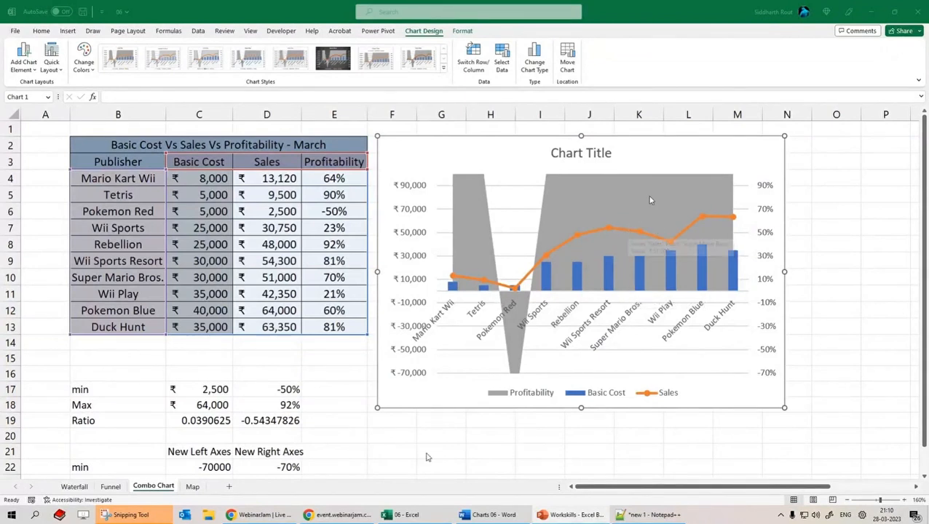
Browse the chart types offered for the Basic Cost series of the combo chart without applying any
{"action": "mouse_move", "coordinate": [606, 265]}
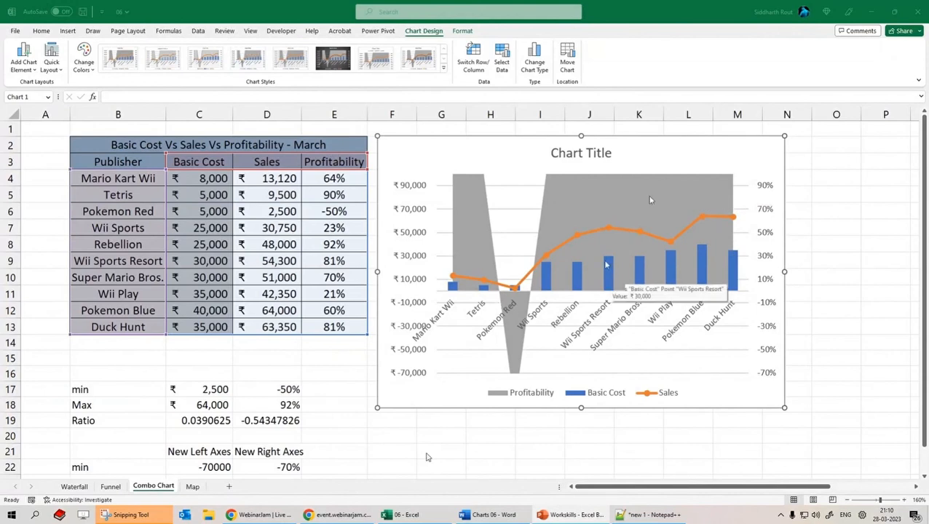
{"action": "left_click", "coordinate": [534, 59]}
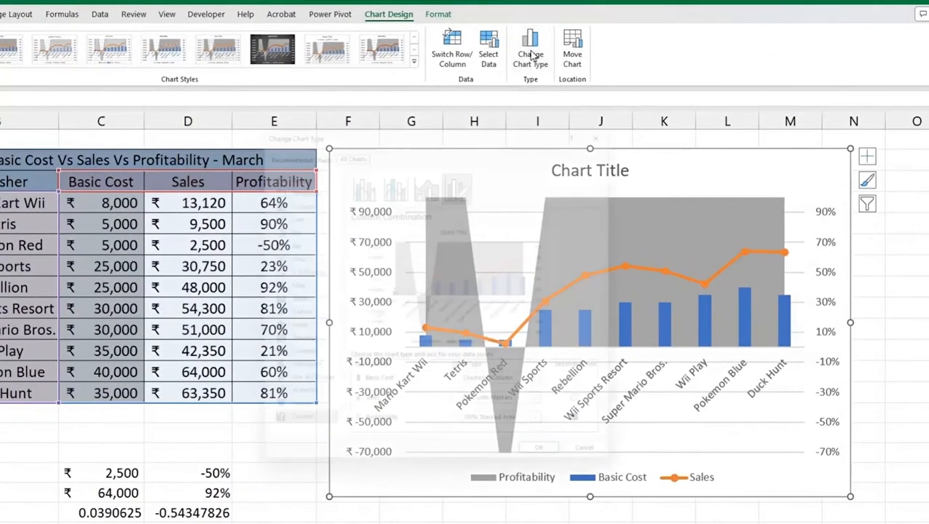
{"action": "left_click", "coordinate": [555, 392]}
{"action": "scroll", "coordinate": [521, 291], "scroll_direction": "down", "scroll_amount": 3}
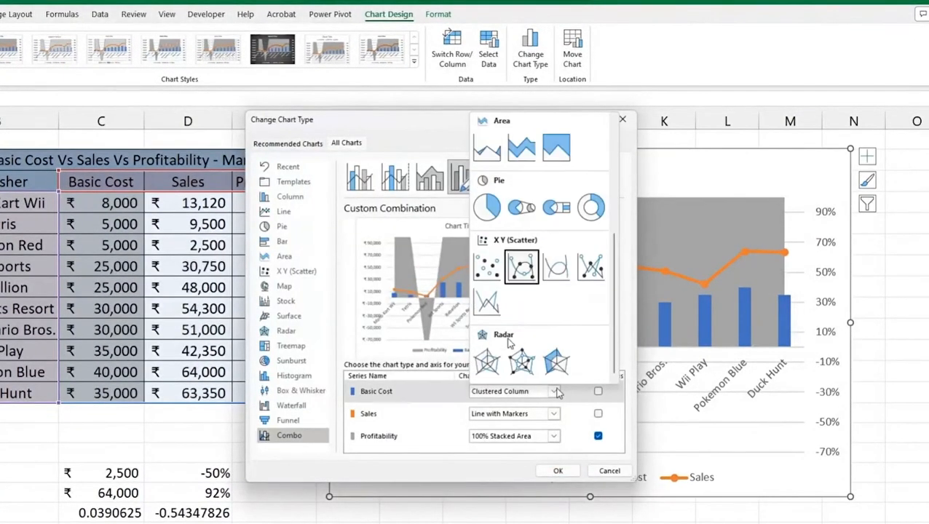
{"action": "scroll", "coordinate": [521, 356], "scroll_direction": "up", "scroll_amount": 3}
{"action": "scroll", "coordinate": [551, 265], "scroll_direction": "down", "scroll_amount": 3}
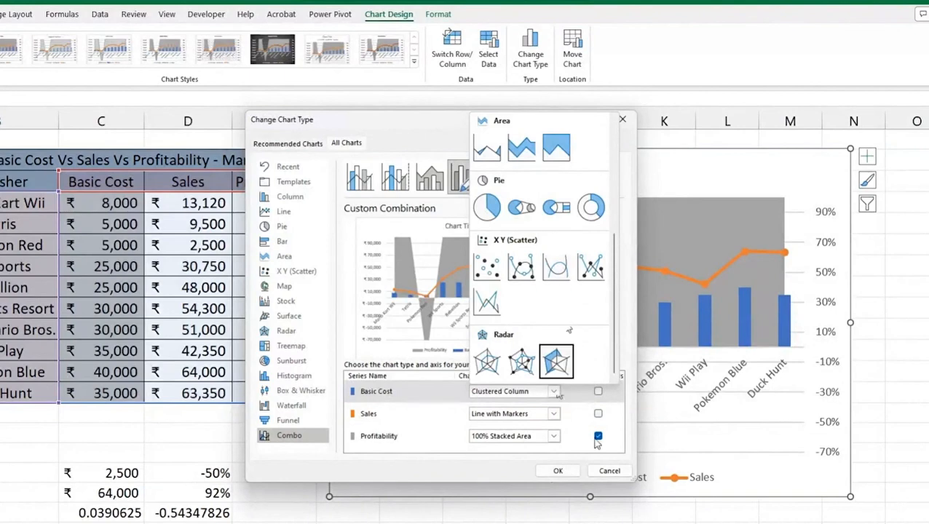
{"action": "left_click", "coordinate": [612, 471]}
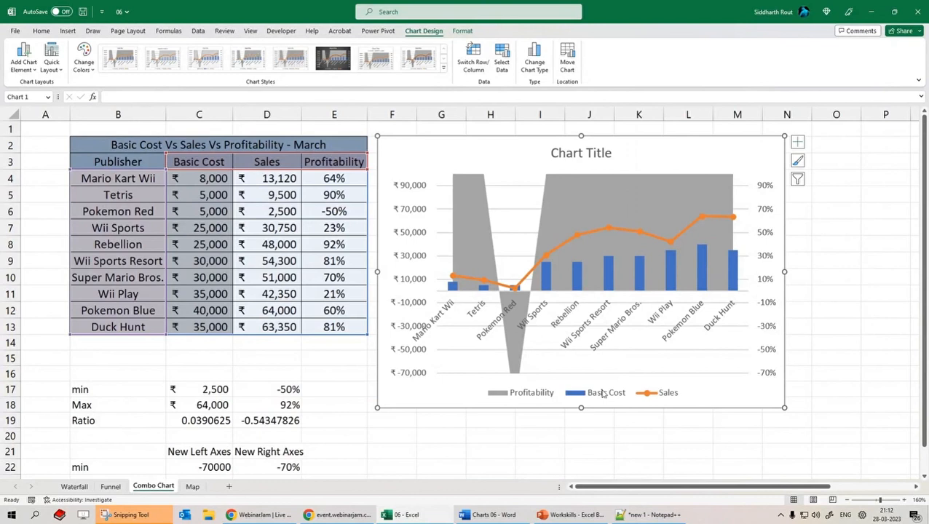
View the Map Charts slide in the PowerPoint slide show, and return to Excel to open the Map worksheet
{"action": "left_click", "coordinate": [556, 515]}
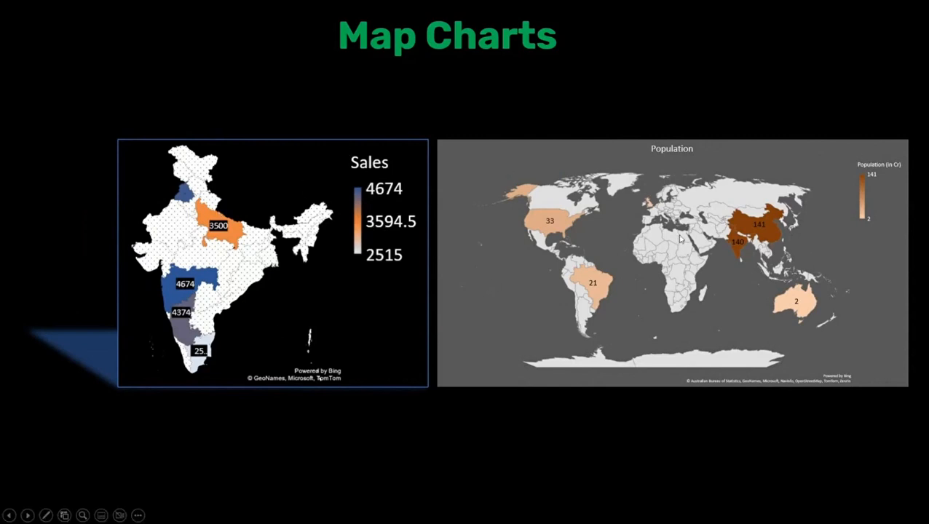
{"action": "key", "text": "alt+Tab"}
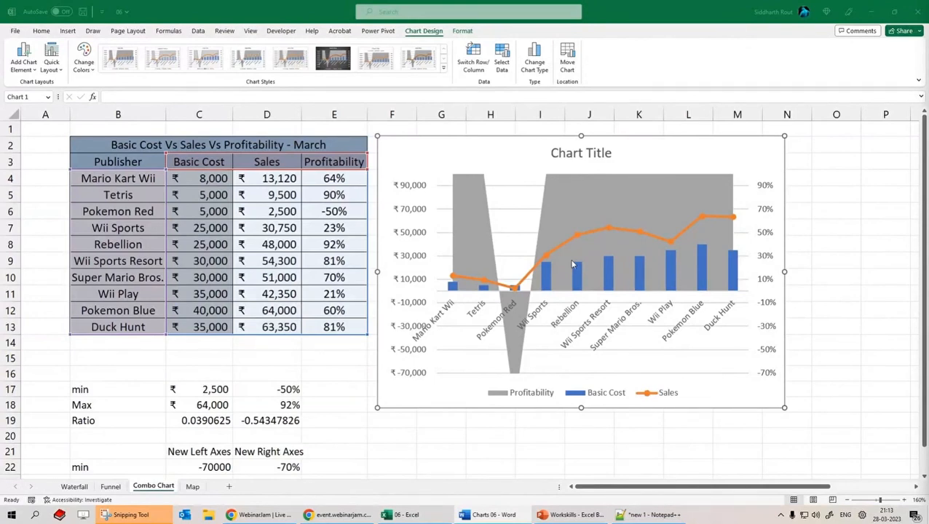
{"action": "left_click", "coordinate": [192, 486]}
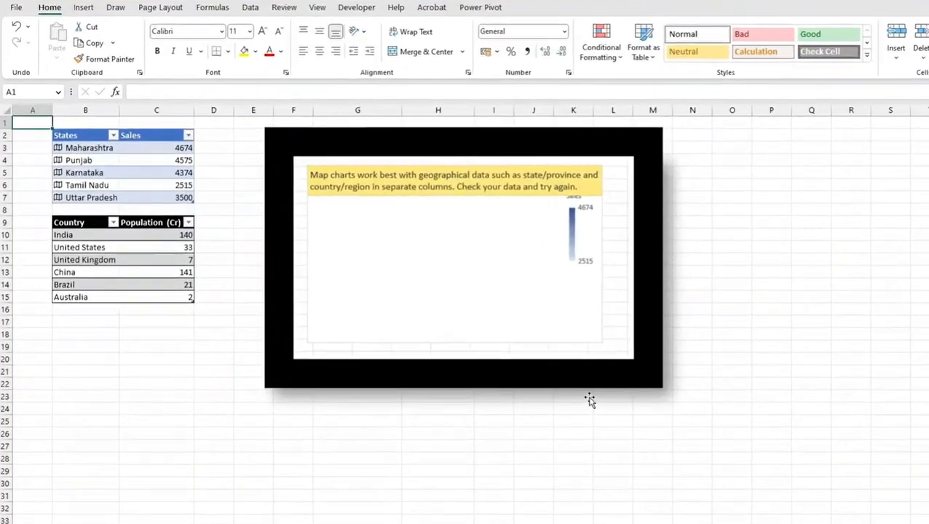
{"action": "left_click", "coordinate": [646, 329]}
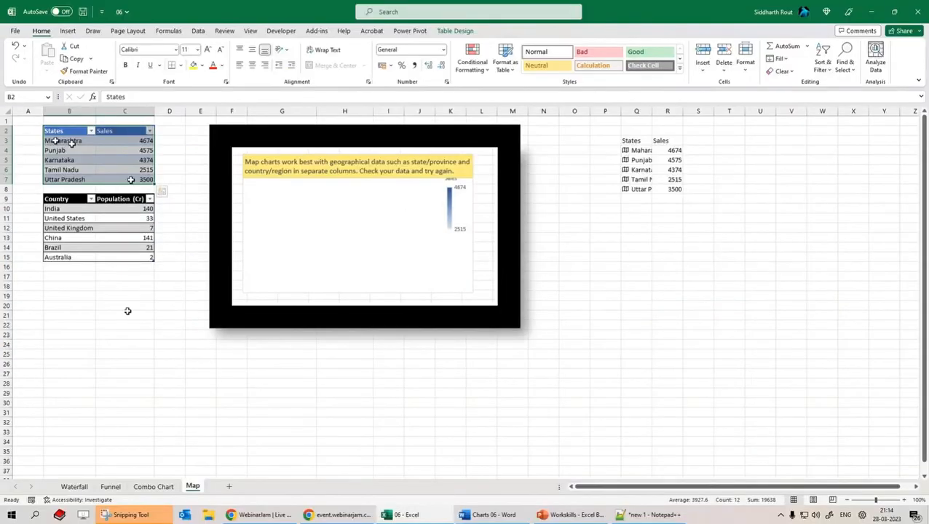
Replace the five state names with a, b, c, d and e, and try a filled map chart of the States and Sales table
{"action": "left_click", "coordinate": [76, 142]}
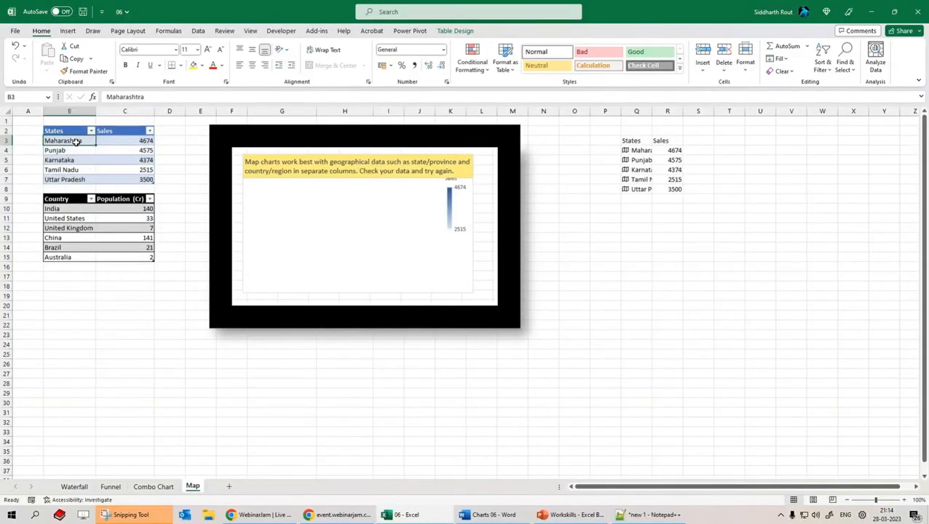
{"action": "type", "text": "a b c d e"}
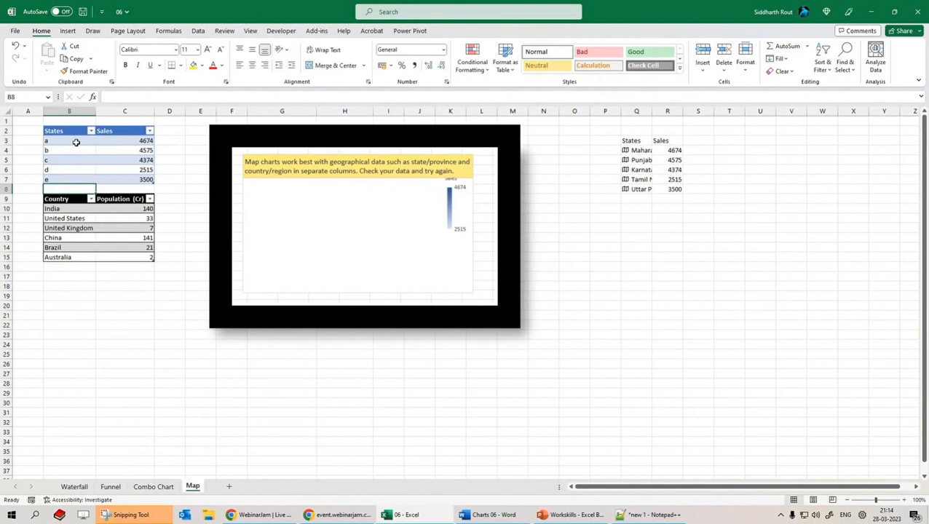
{"action": "left_click_drag", "start_coordinate": [70, 131], "coordinate": [144, 180]}
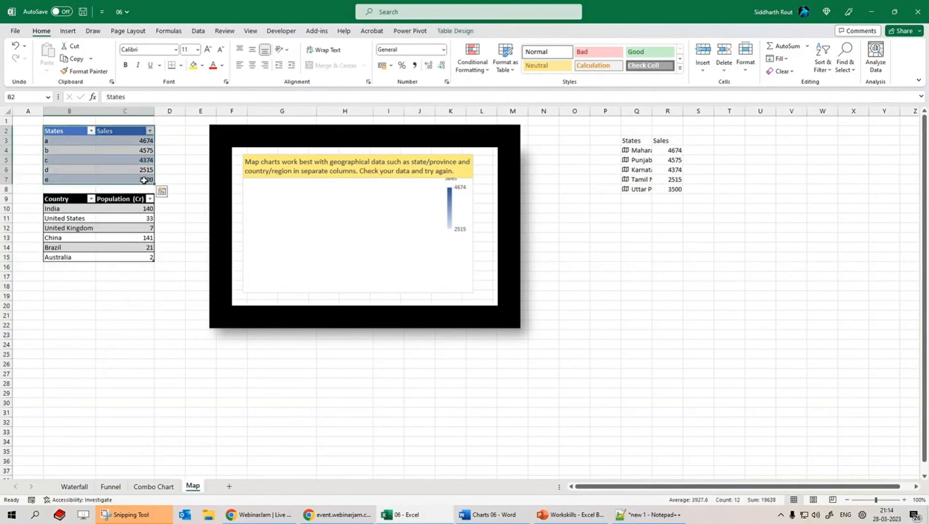
{"action": "left_click", "coordinate": [68, 31]}
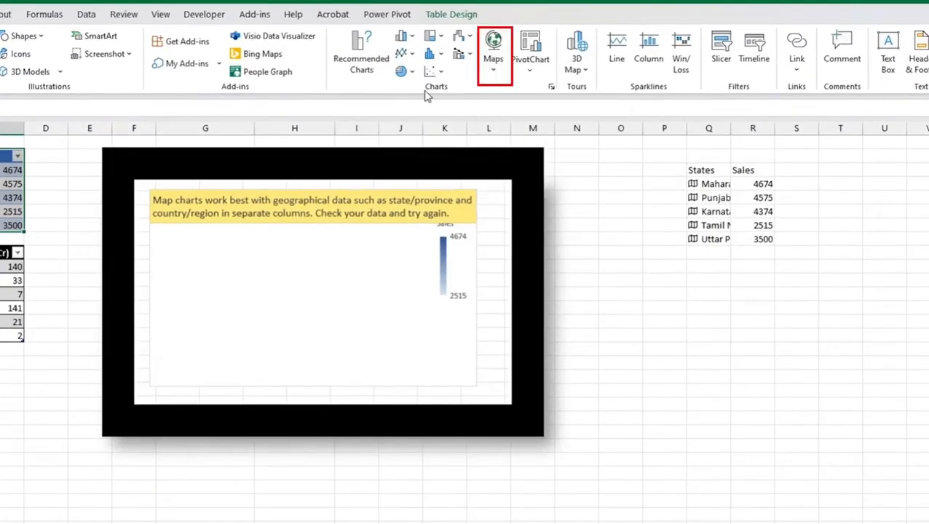
{"action": "left_click", "coordinate": [492, 60]}
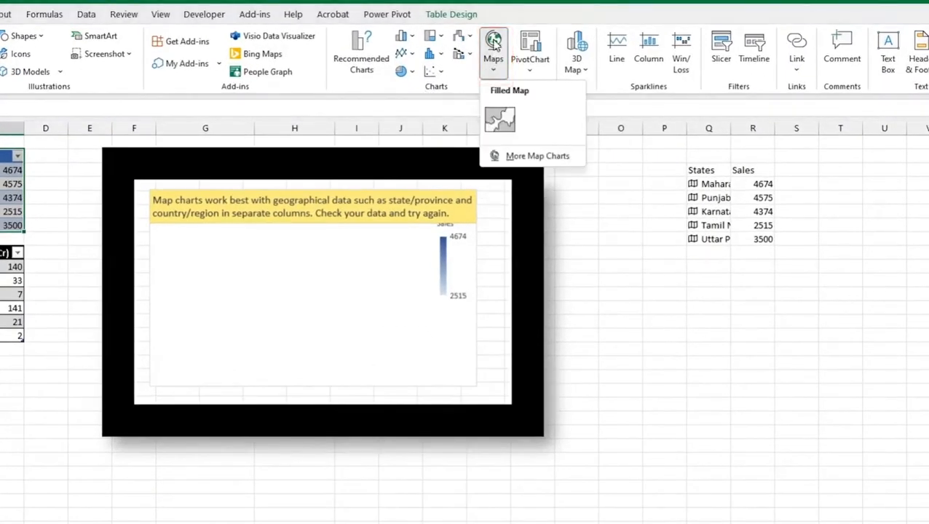
{"action": "left_click", "coordinate": [501, 134]}
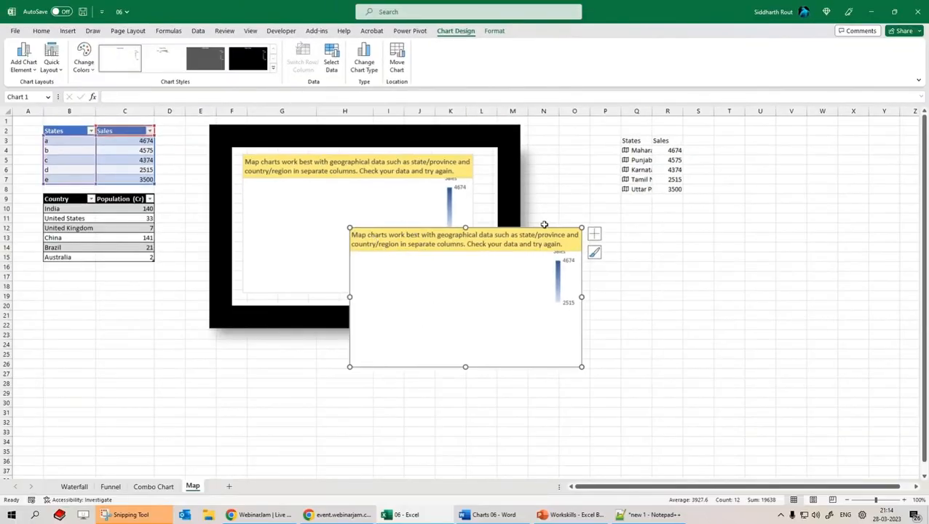
Delete the new map chart and undo the letter entries in the States column
{"action": "key", "text": "Delete"}
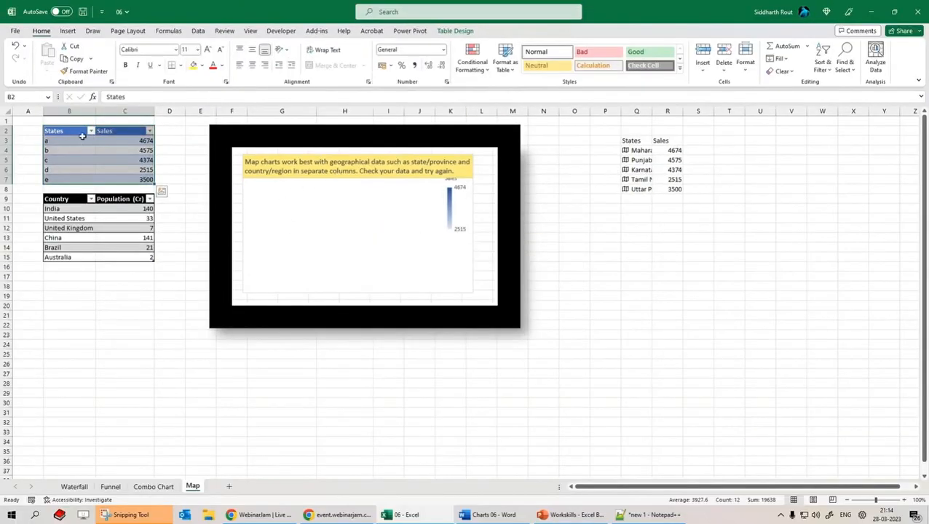
{"action": "key", "text": "ctrl+z"}
{"action": "key", "text": "ctrl+z"}
{"action": "key", "text": "ctrl+z"}
{"action": "key", "text": "ctrl+z"}
{"action": "key", "text": "ctrl+z"}
{"action": "key", "text": "ctrl+z"}
{"action": "key", "text": "ctrl+z"}
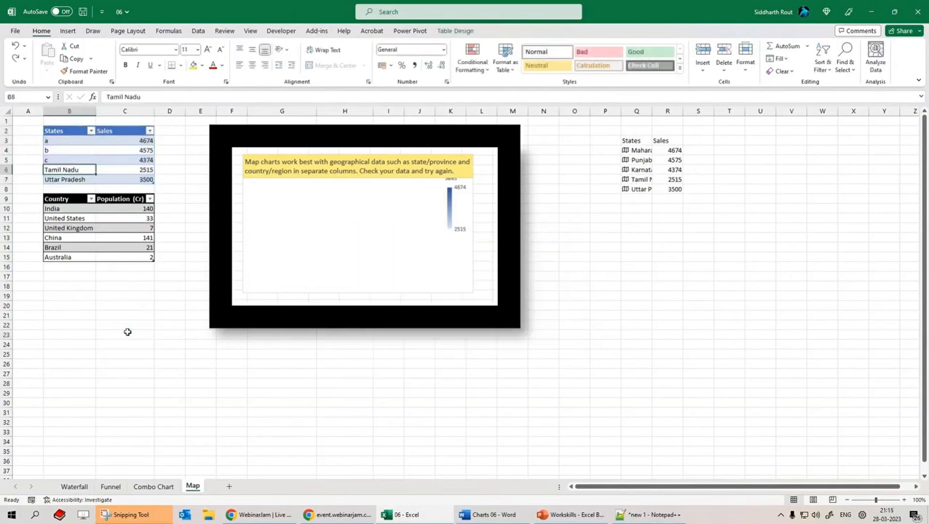
{"action": "left_click", "coordinate": [127, 332]}
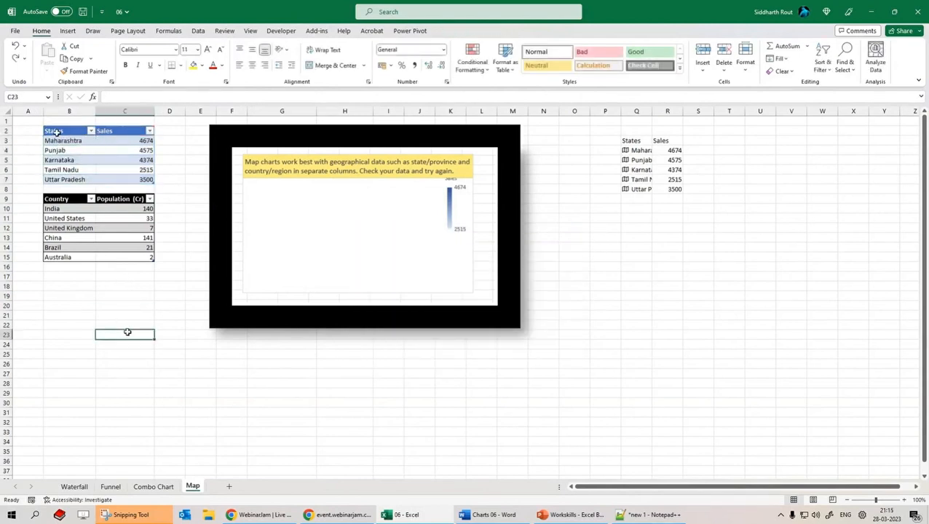
{"action": "left_click_drag", "start_coordinate": [56, 131], "coordinate": [131, 179]}
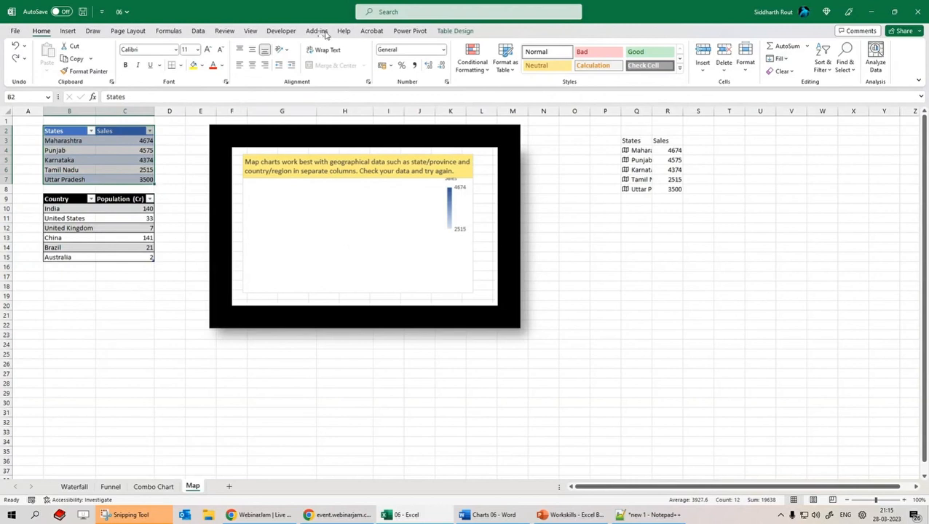
{"action": "left_click", "coordinate": [68, 30]}
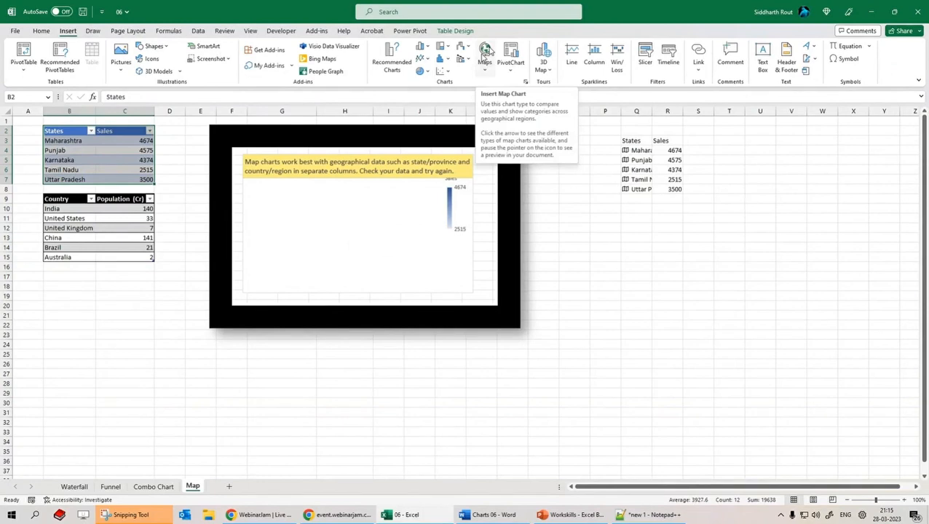
{"action": "left_click", "coordinate": [110, 324]}
Misspell Punjab as Punjeb in the States column
{"action": "left_click_drag", "start_coordinate": [58, 140], "coordinate": [59, 176]}
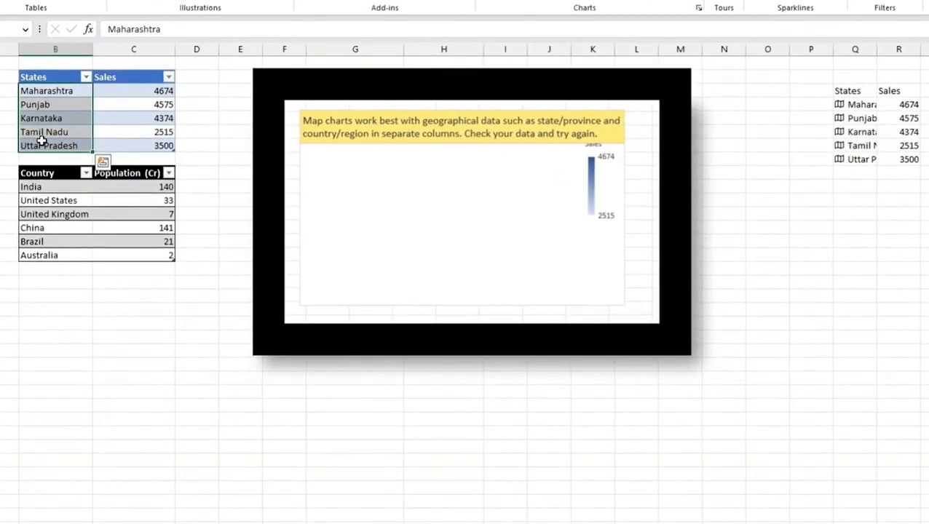
{"action": "double_click", "coordinate": [61, 105]}
{"action": "left_click_drag", "start_coordinate": [41, 105], "coordinate": [45, 105]}
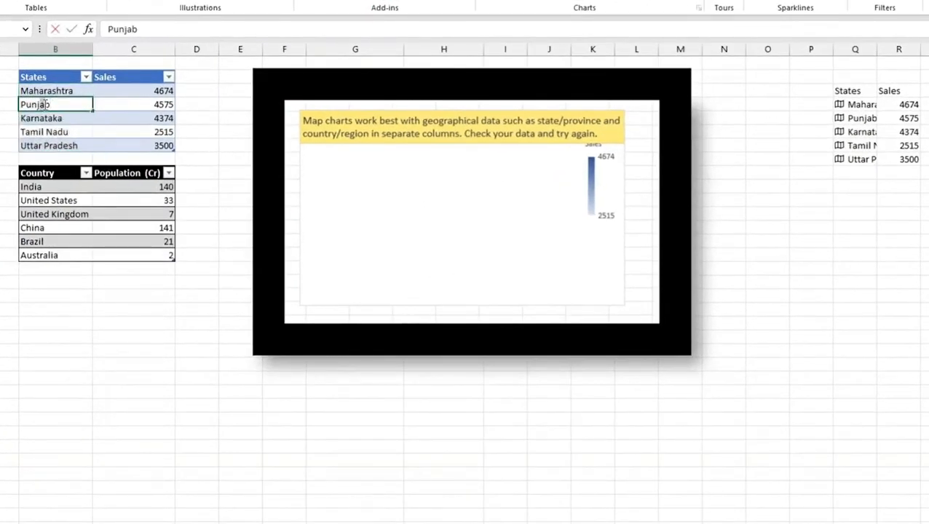
{"action": "type", "text": "e"}
{"action": "key", "text": "Return"}
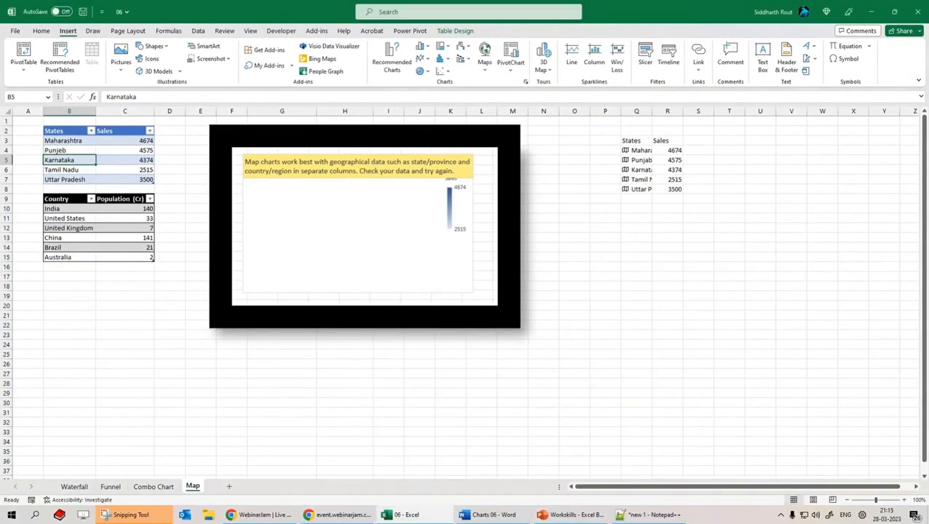
Convert the five state names in the States column to the Geography data type
{"action": "left_click_drag", "start_coordinate": [69, 141], "coordinate": [64, 179]}
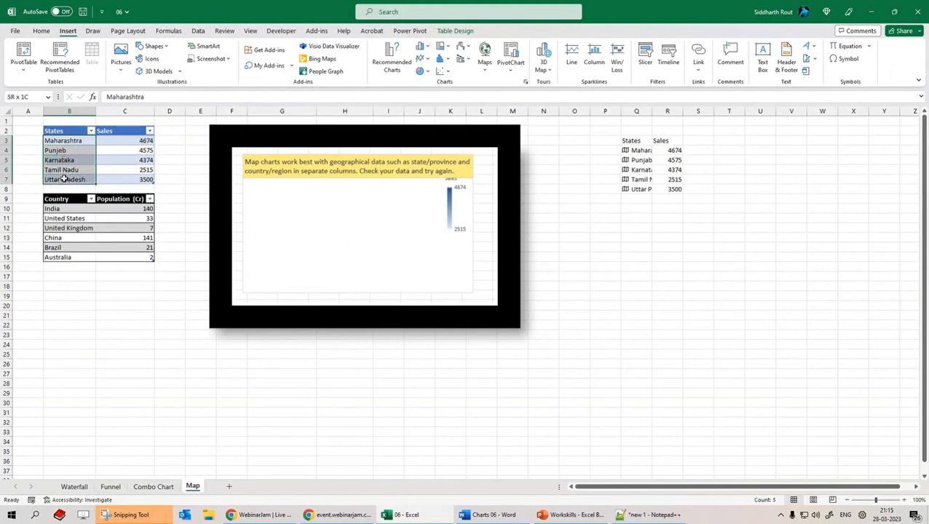
{"action": "left_click", "coordinate": [198, 31]}
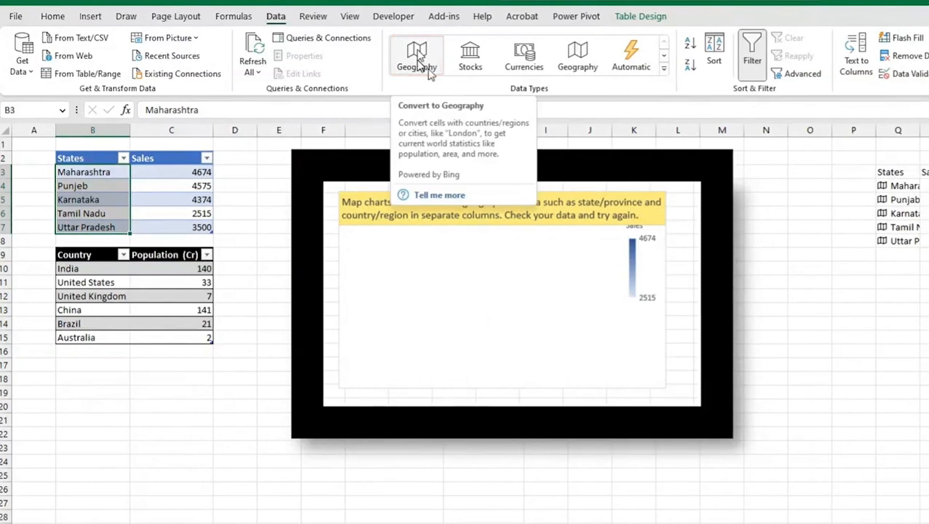
{"action": "left_click", "coordinate": [244, 473]}
{"action": "scroll", "coordinate": [244, 473], "scroll_direction": "up", "scroll_amount": 4}
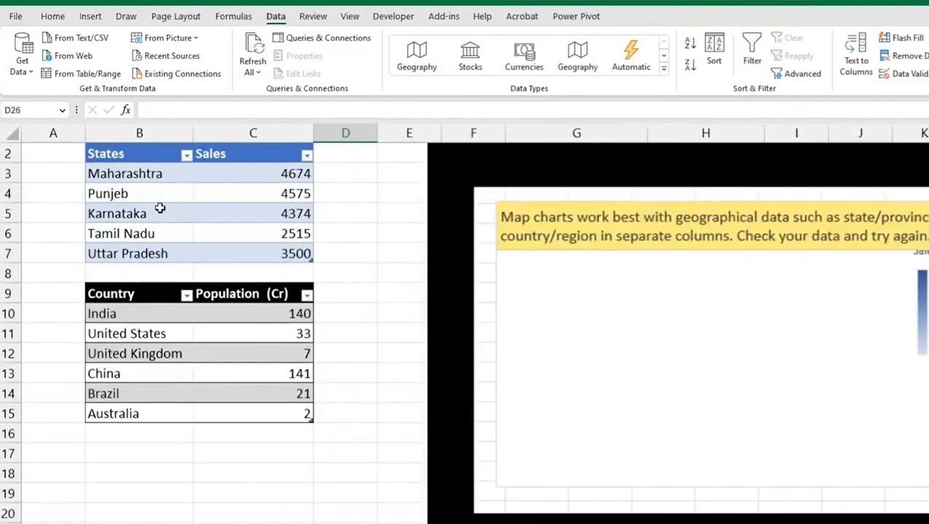
{"action": "left_click", "coordinate": [153, 198]}
{"action": "left_click_drag", "start_coordinate": [134, 175], "coordinate": [131, 252]}
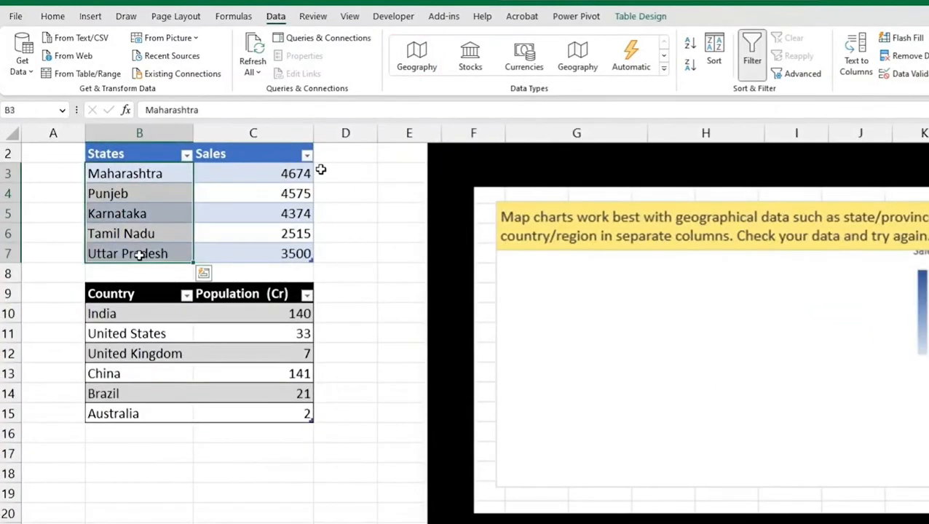
{"action": "left_click", "coordinate": [413, 60]}
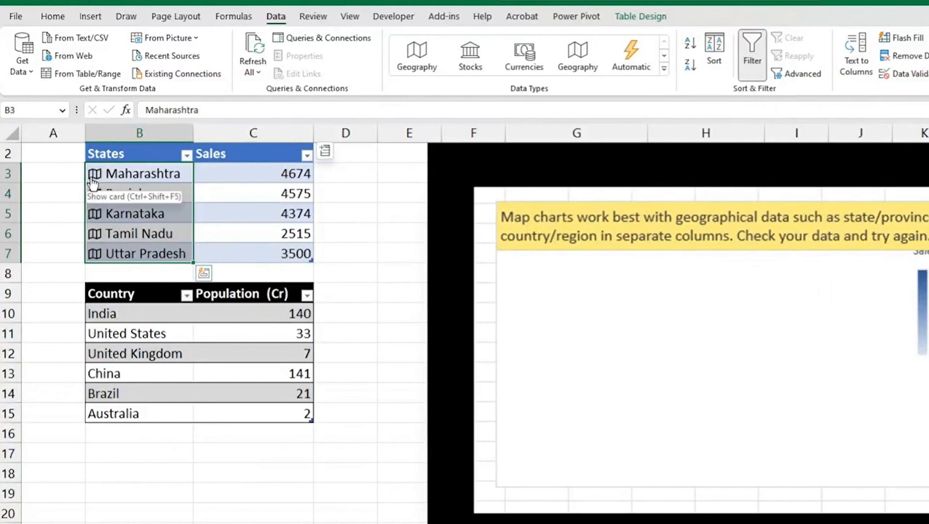
Open the geography data card for Punjab, examine its fields, and close it
{"action": "left_click", "coordinate": [62, 180]}
{"action": "left_click", "coordinate": [95, 193]}
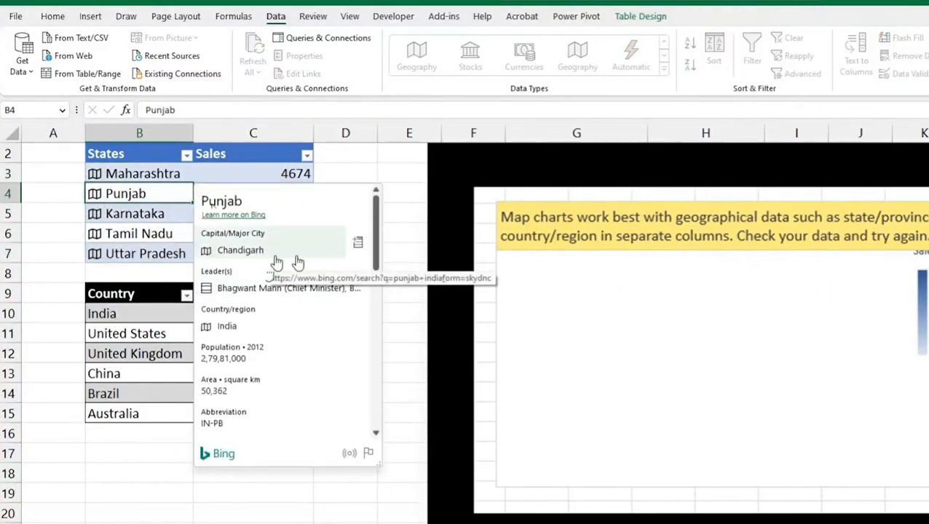
{"action": "scroll", "coordinate": [277, 317], "scroll_direction": "down", "scroll_amount": 2}
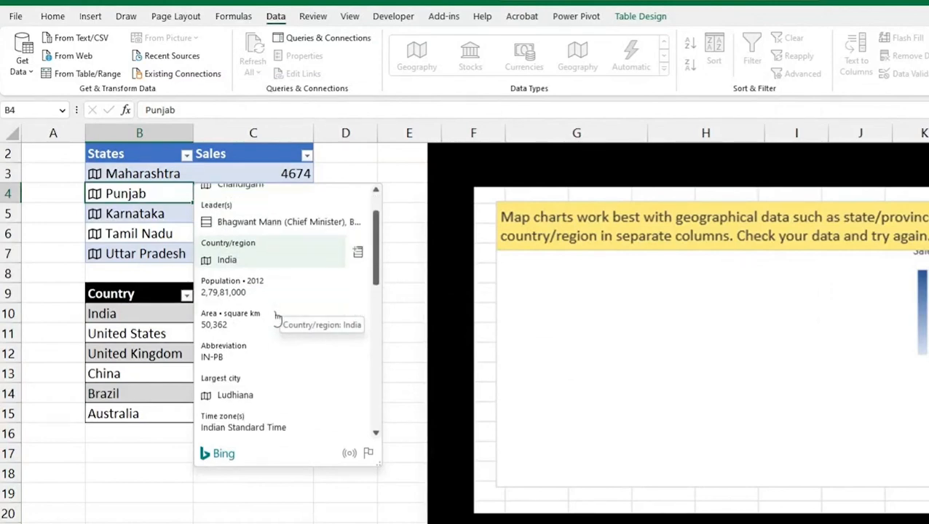
{"action": "scroll", "coordinate": [291, 324], "scroll_direction": "down", "scroll_amount": 12}
{"action": "scroll", "coordinate": [374, 218], "scroll_direction": "up", "scroll_amount": 15}
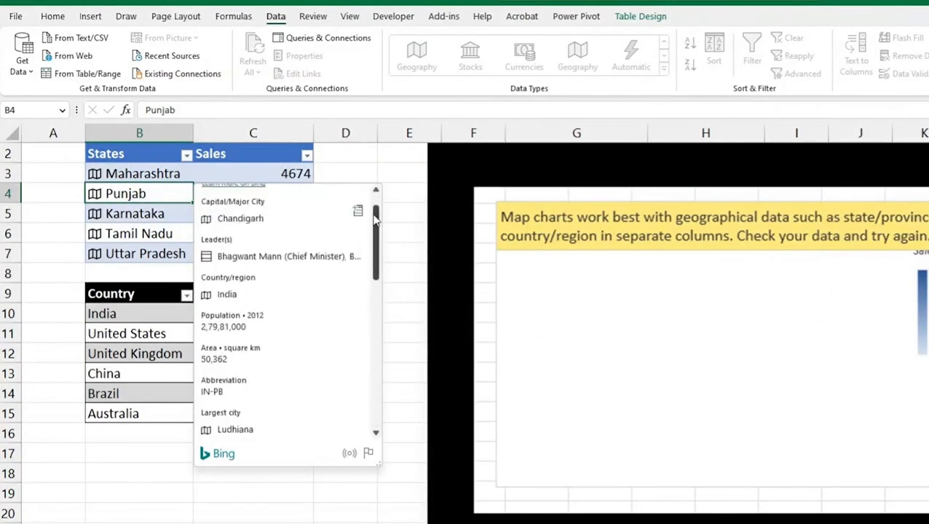
{"action": "left_click", "coordinate": [389, 166]}
Shrink the black-framed picture and move it below the duplicate States and Sales data in columns Q and R
{"action": "scroll", "coordinate": [262, 350], "scroll_direction": "down", "scroll_amount": 2}
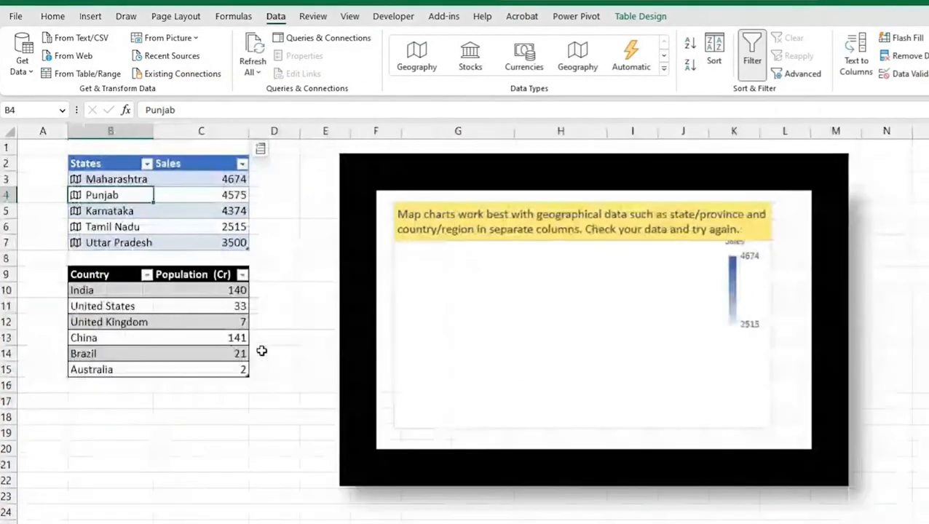
{"action": "left_click", "coordinate": [802, 200]}
{"action": "left_click_drag", "start_coordinate": [769, 423], "coordinate": [768, 420]}
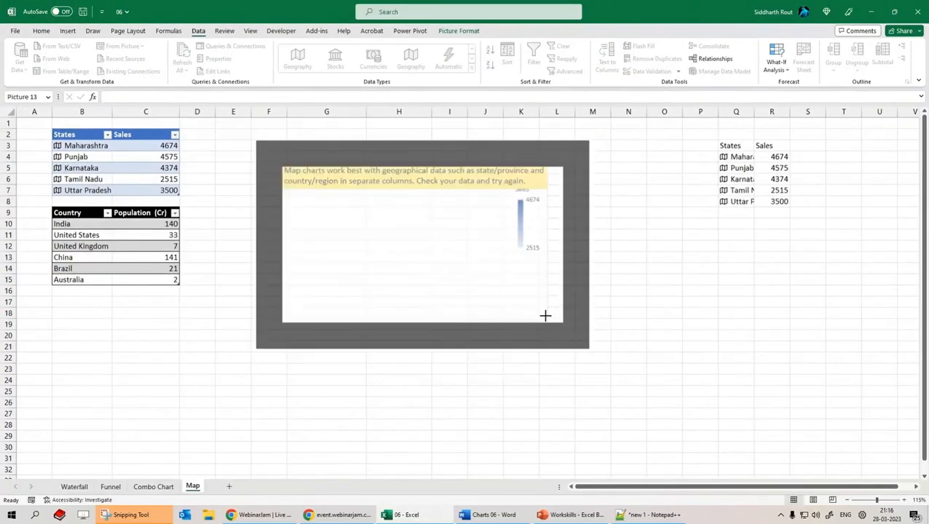
{"action": "left_click_drag", "start_coordinate": [545, 316], "coordinate": [391, 224]}
{"action": "left_click_drag", "start_coordinate": [376, 158], "coordinate": [826, 265]}
Clear the duplicate States and Sales data in columns Q and R by pasting a copied blank cell over it
{"action": "left_click", "coordinate": [842, 169]}
{"action": "key", "text": "ctrl+c"}
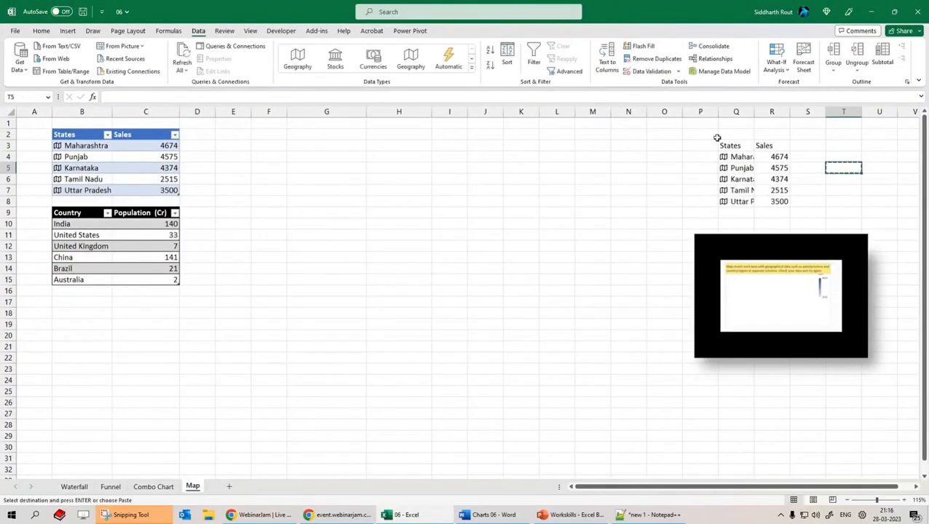
{"action": "left_click_drag", "start_coordinate": [705, 126], "coordinate": [808, 201]}
{"action": "key", "text": "ctrl+v"}
{"action": "left_click_drag", "start_coordinate": [593, 169], "coordinate": [627, 190]}
{"action": "left_click", "coordinate": [545, 189]}
{"action": "key", "text": "Escape"}
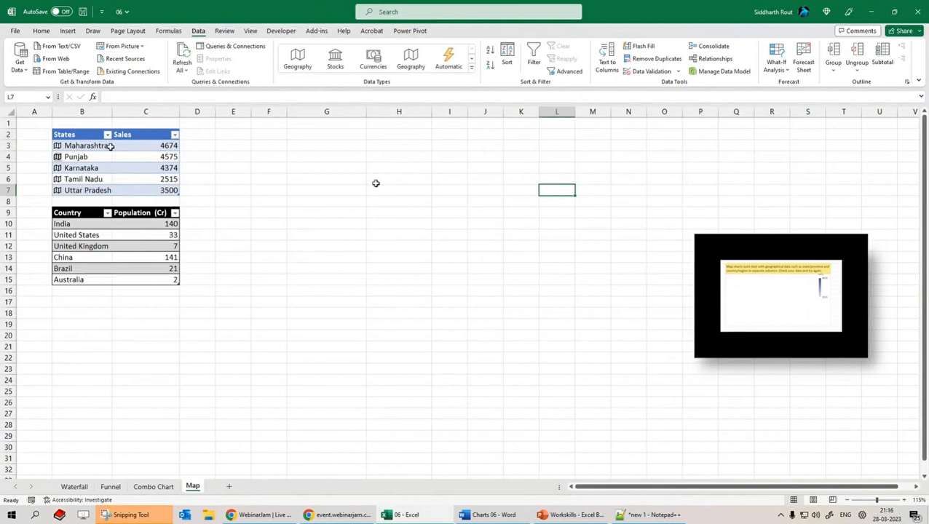
Insert a filled map chart from the States and Sales table and enlarge it to fill about D2:M23
{"action": "left_click_drag", "start_coordinate": [80, 135], "coordinate": [169, 191]}
{"action": "left_click", "coordinate": [67, 31]}
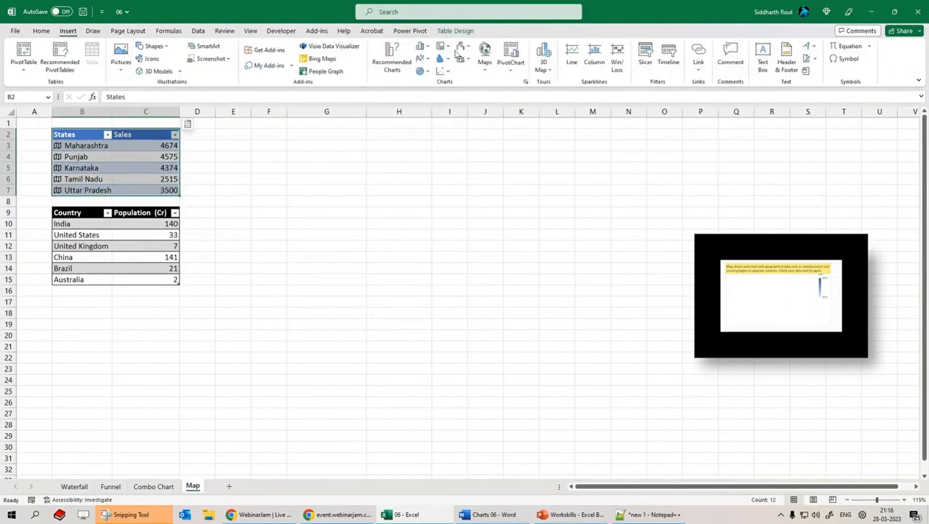
{"action": "left_click", "coordinate": [484, 57]}
{"action": "left_click", "coordinate": [489, 106]}
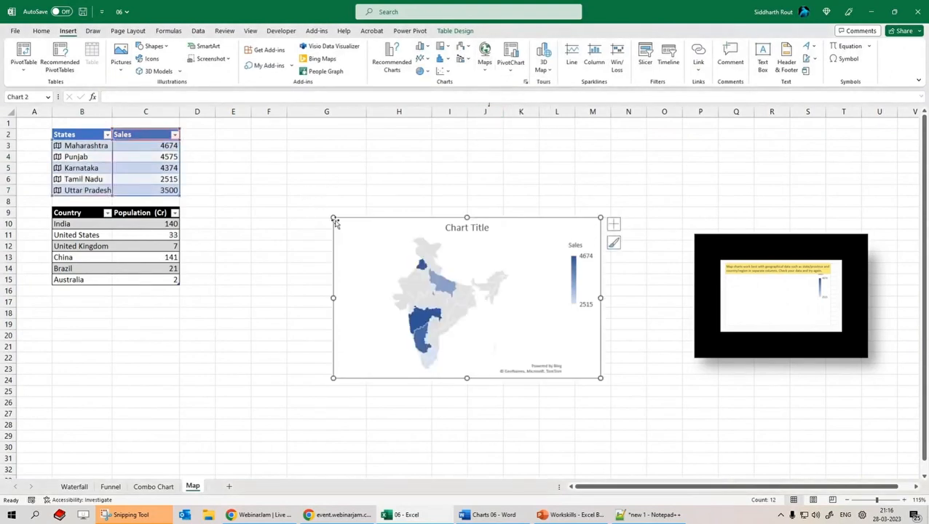
{"action": "left_click_drag", "start_coordinate": [333, 217], "coordinate": [203, 124]}
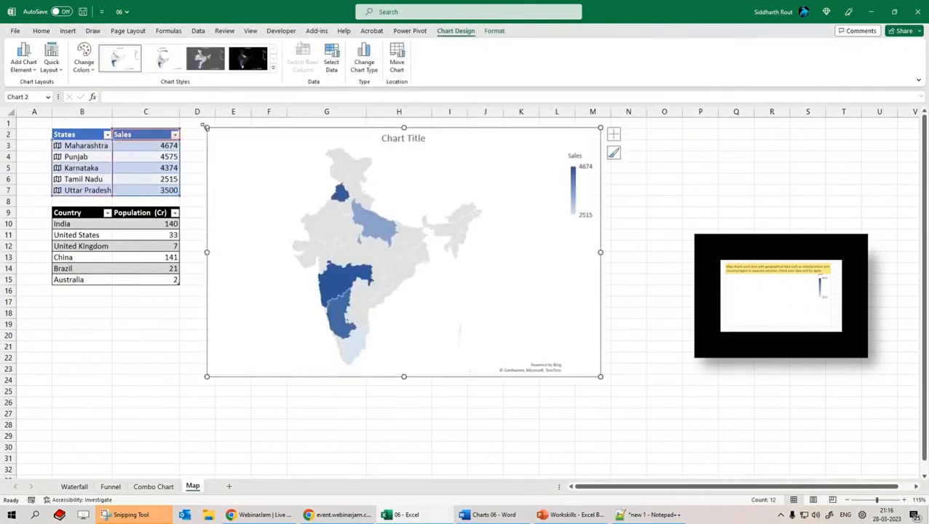
Add data labels to the map's Sales series and open its series formatting options with the color settings expanded
{"action": "right_click", "coordinate": [348, 271]}
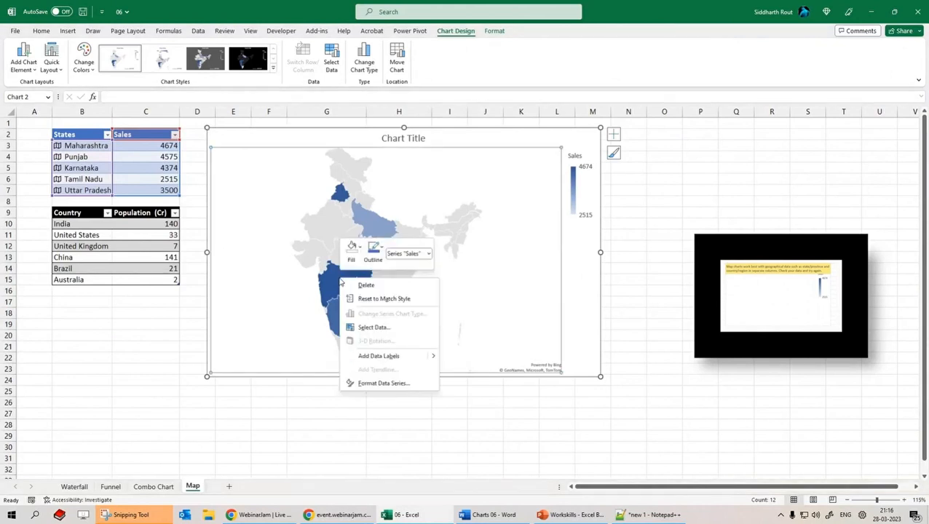
{"action": "left_click", "coordinate": [386, 355]}
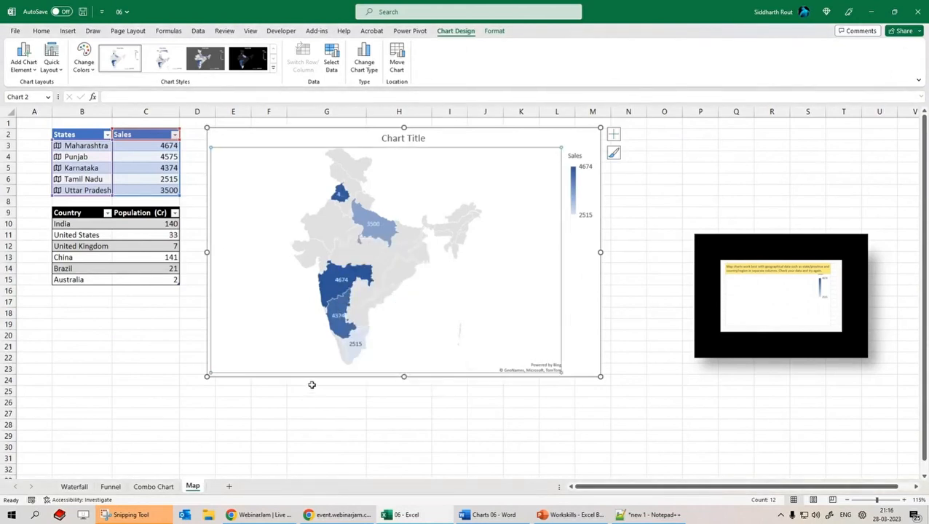
{"action": "right_click", "coordinate": [329, 284]}
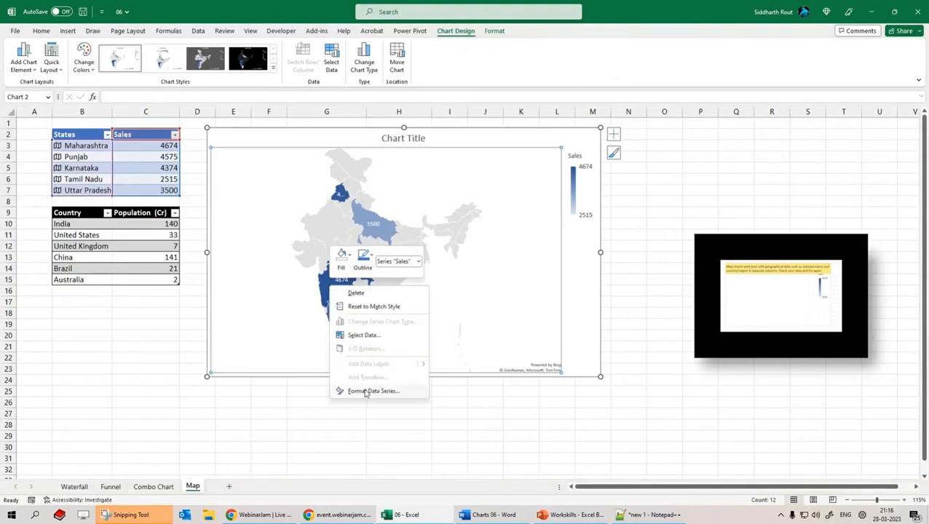
{"action": "left_click", "coordinate": [366, 391]}
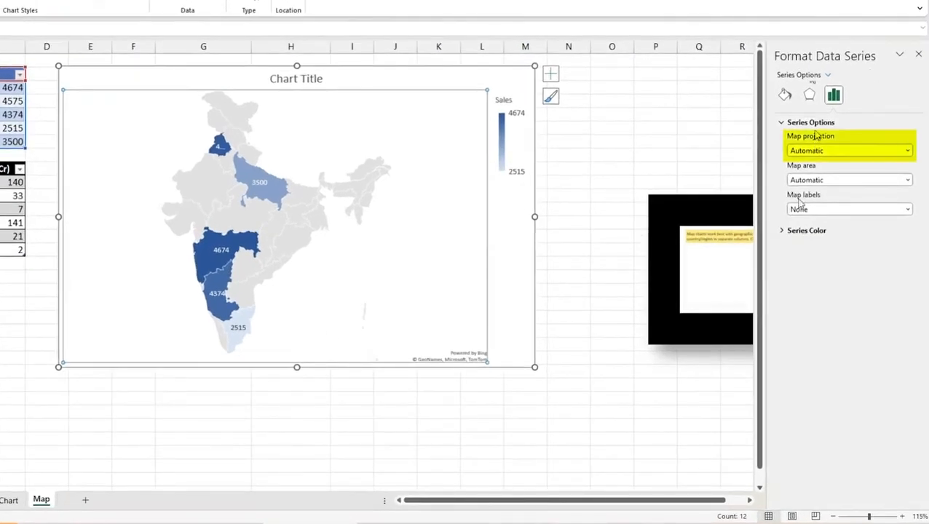
{"action": "left_click", "coordinate": [781, 231]}
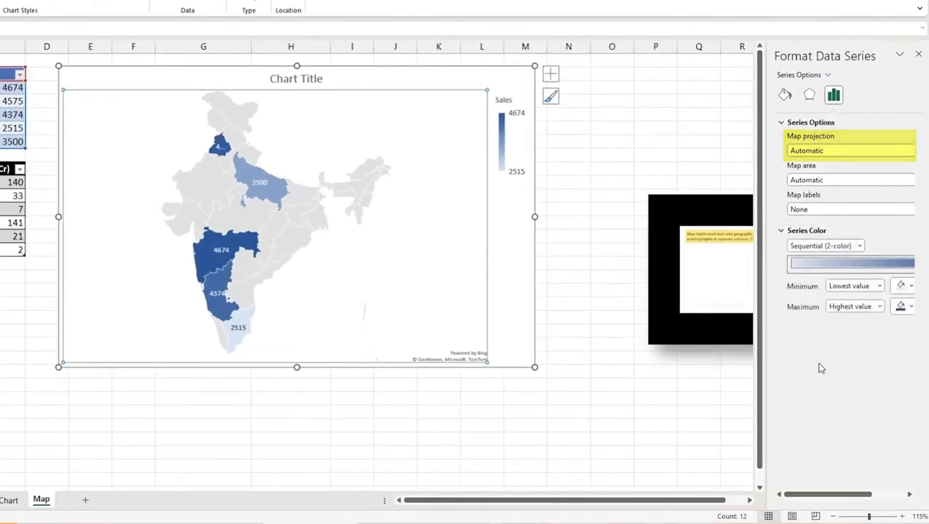
Try the Mercator, Miller and Albers map projections on the map chart, and set the projection back to Automatic
{"action": "left_click", "coordinate": [836, 153]}
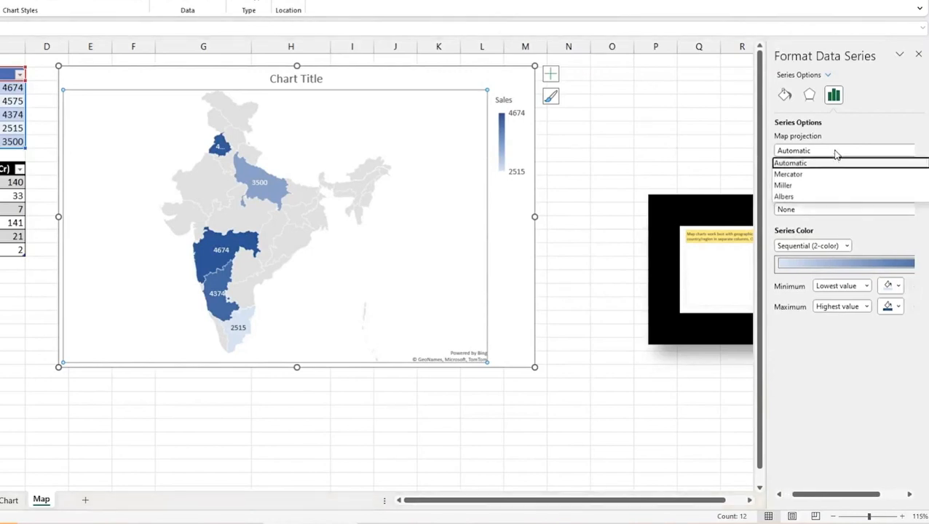
{"action": "left_click", "coordinate": [805, 175]}
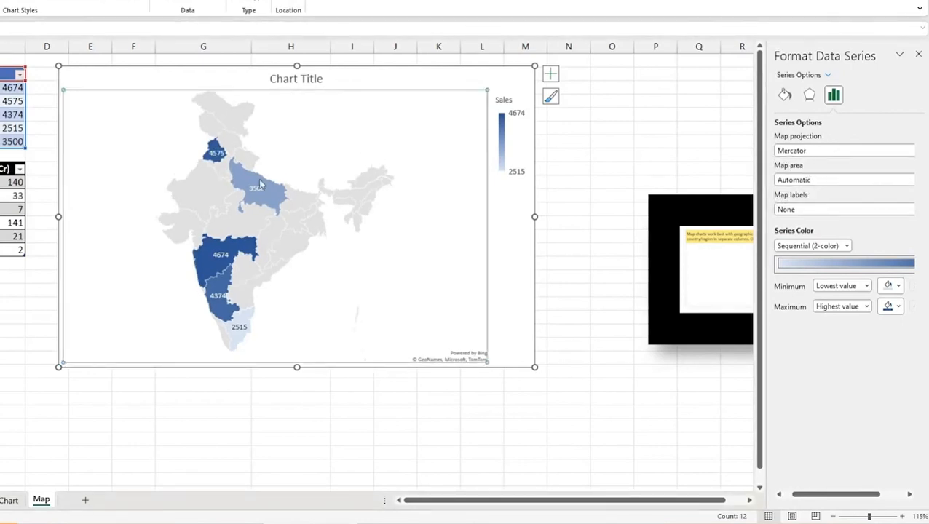
{"action": "left_click", "coordinate": [820, 151]}
{"action": "left_click", "coordinate": [790, 186]}
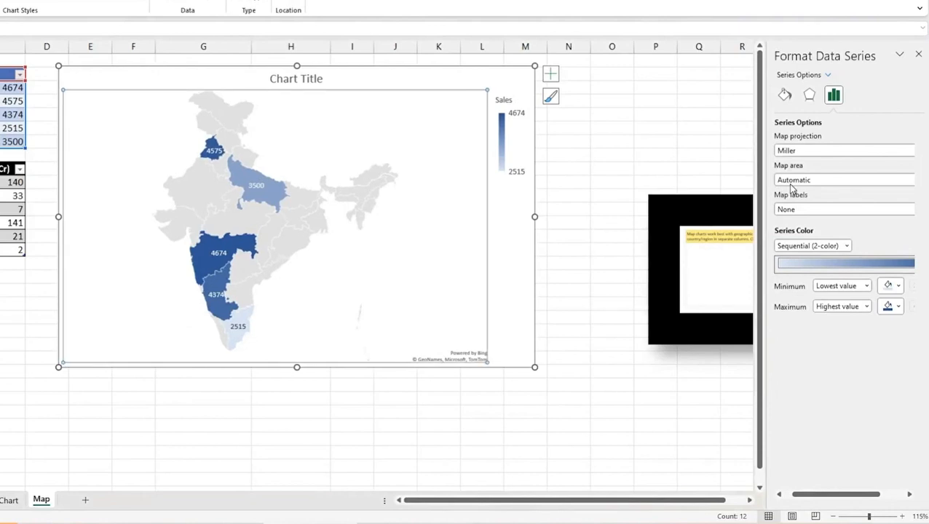
{"action": "left_click", "coordinate": [826, 150]}
{"action": "left_click", "coordinate": [805, 196]}
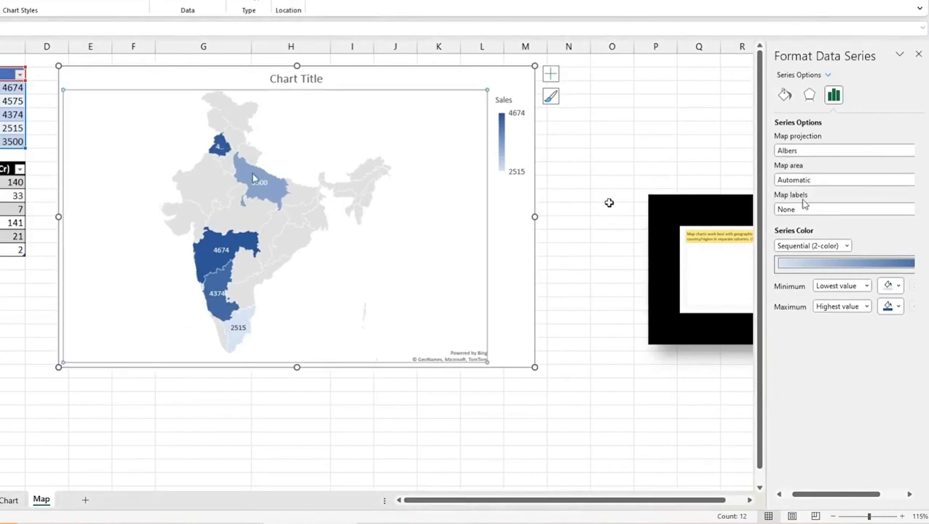
{"action": "left_click", "coordinate": [800, 150]}
{"action": "left_click", "coordinate": [796, 166]}
Try the Only regions with data, Country/Region and Multiple countries/regions map areas on the chart
{"action": "left_click", "coordinate": [834, 180]}
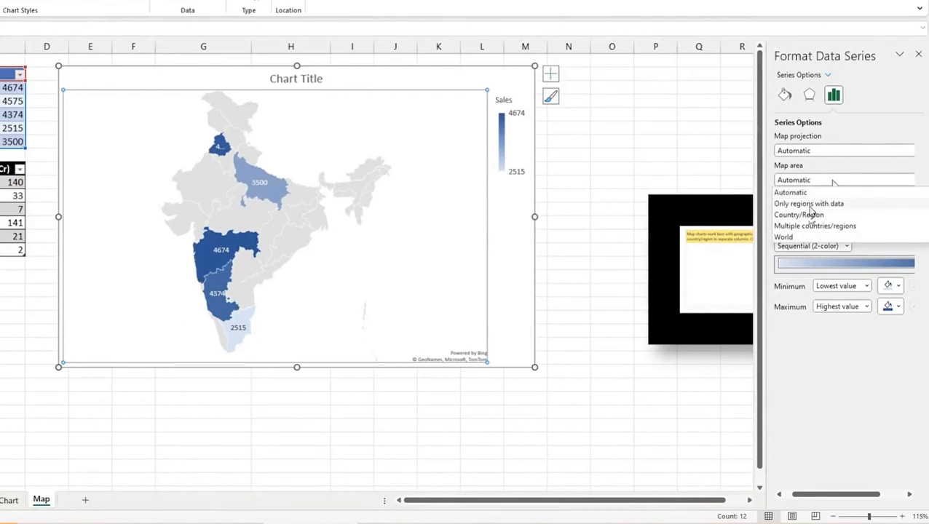
{"action": "left_click", "coordinate": [810, 206]}
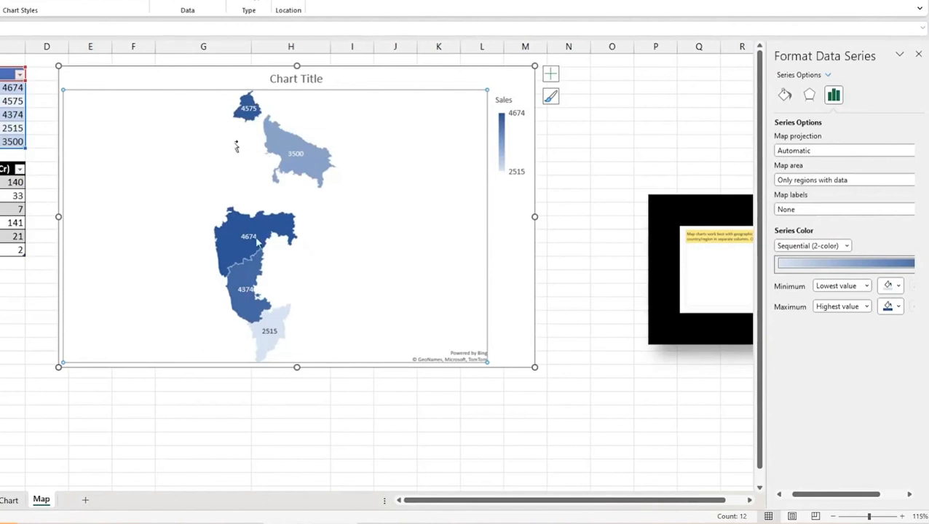
{"action": "mouse_move", "coordinate": [283, 163]}
{"action": "left_click", "coordinate": [852, 181]}
{"action": "left_click", "coordinate": [799, 214]}
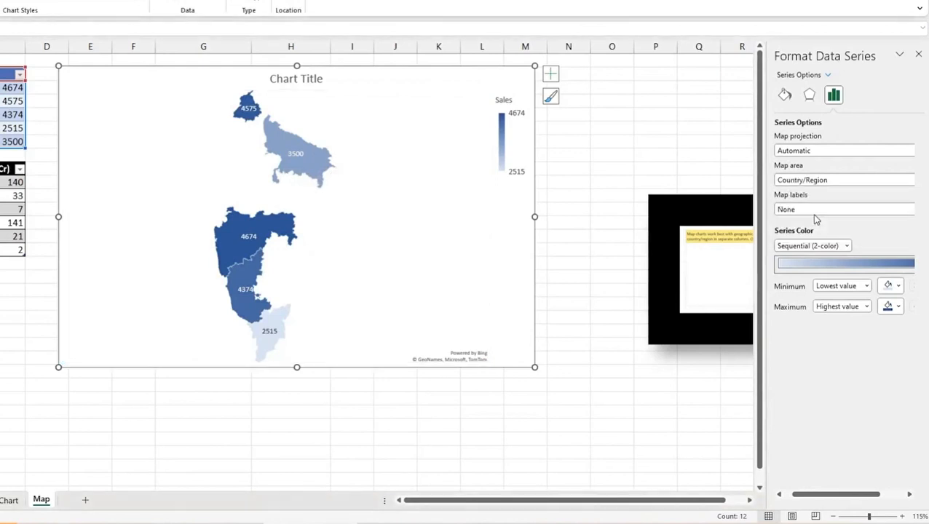
{"action": "left_click", "coordinate": [837, 180]}
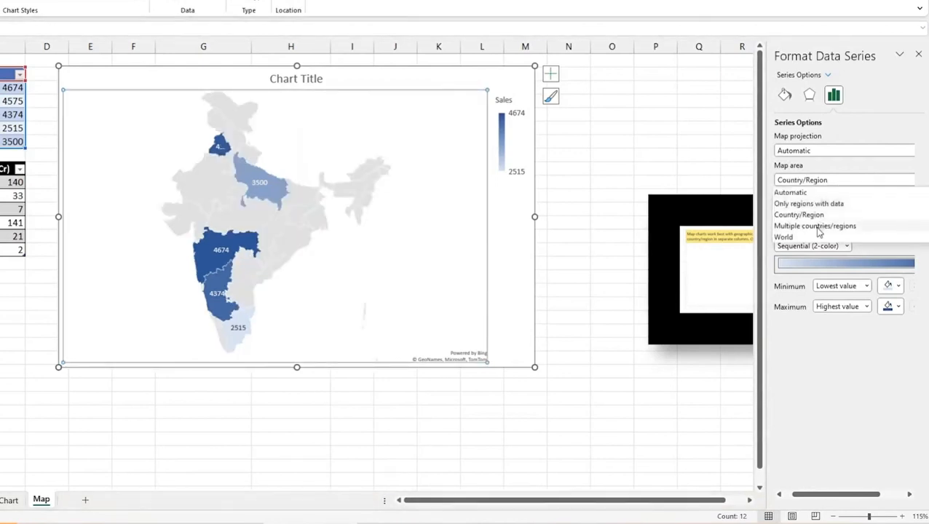
{"action": "left_click", "coordinate": [816, 227]}
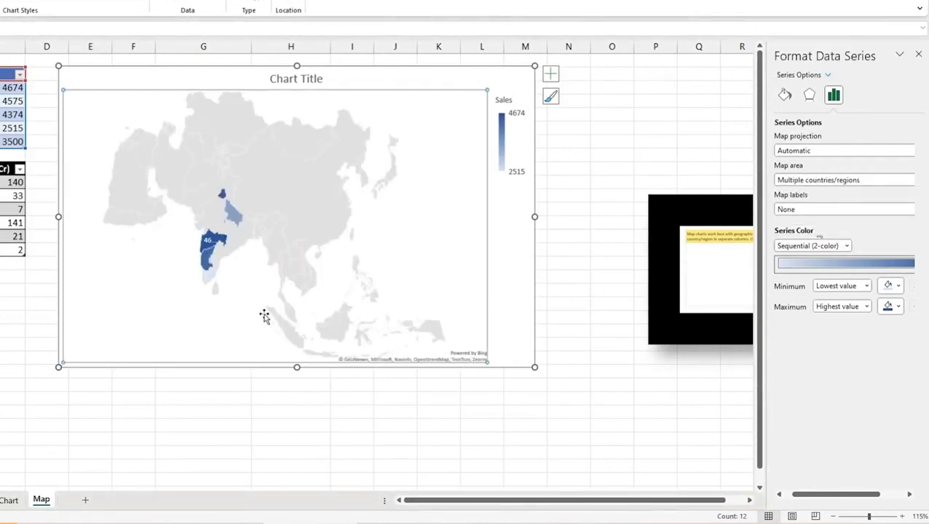
Switch the map area to World, and set it back to Automatic
{"action": "left_click", "coordinate": [842, 180]}
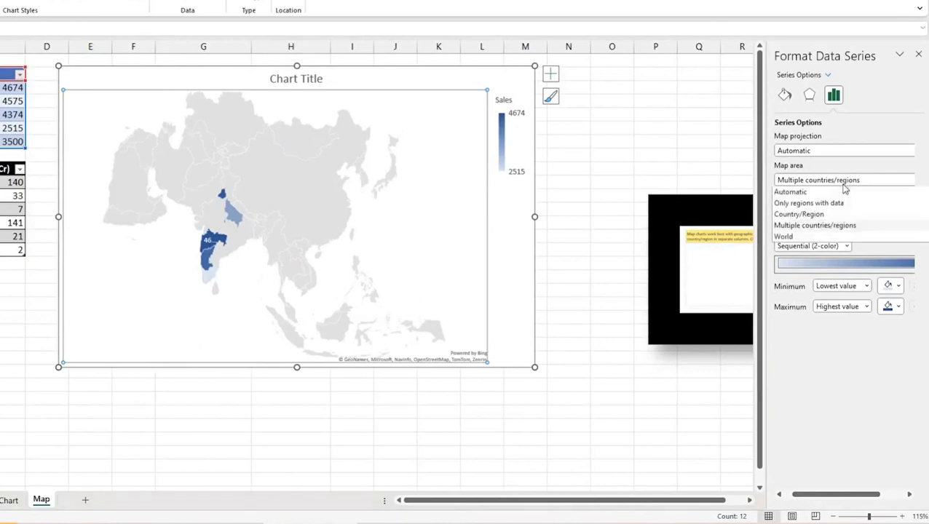
{"action": "left_click", "coordinate": [784, 236]}
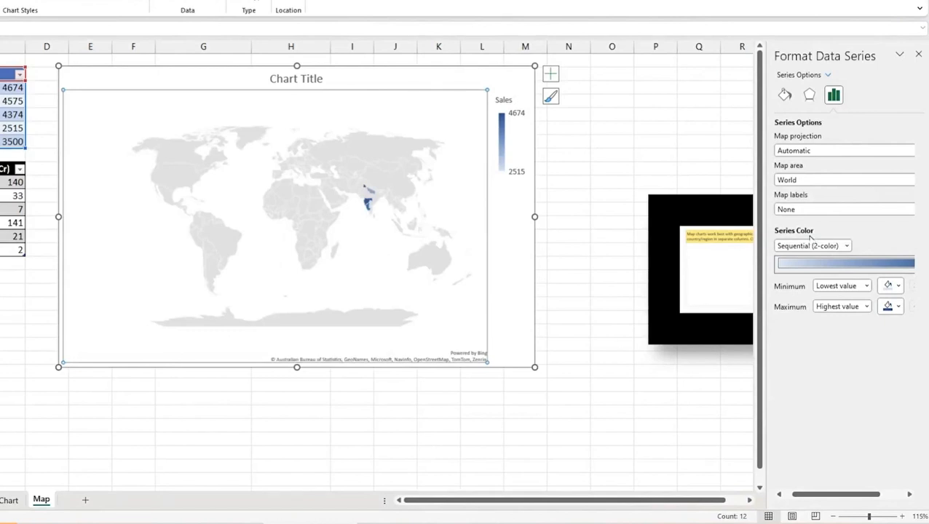
{"action": "left_click", "coordinate": [794, 182]}
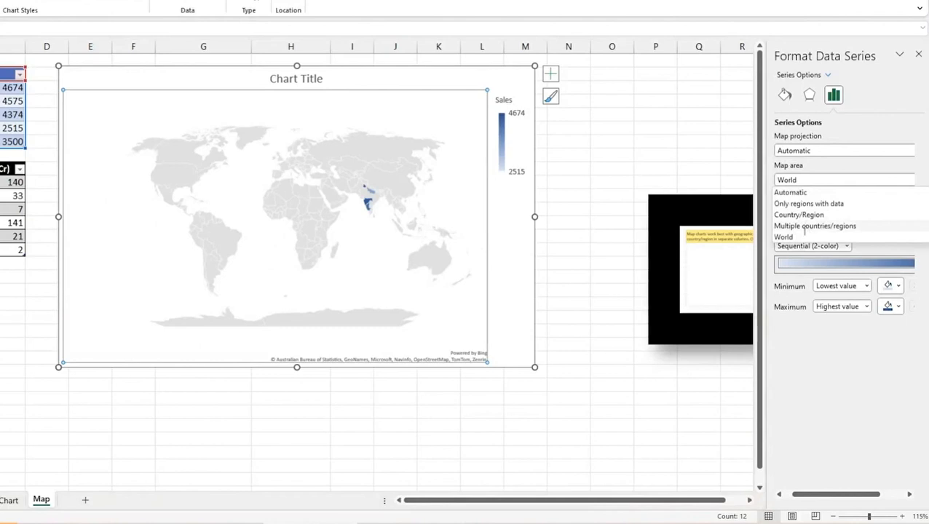
{"action": "left_click", "coordinate": [795, 193]}
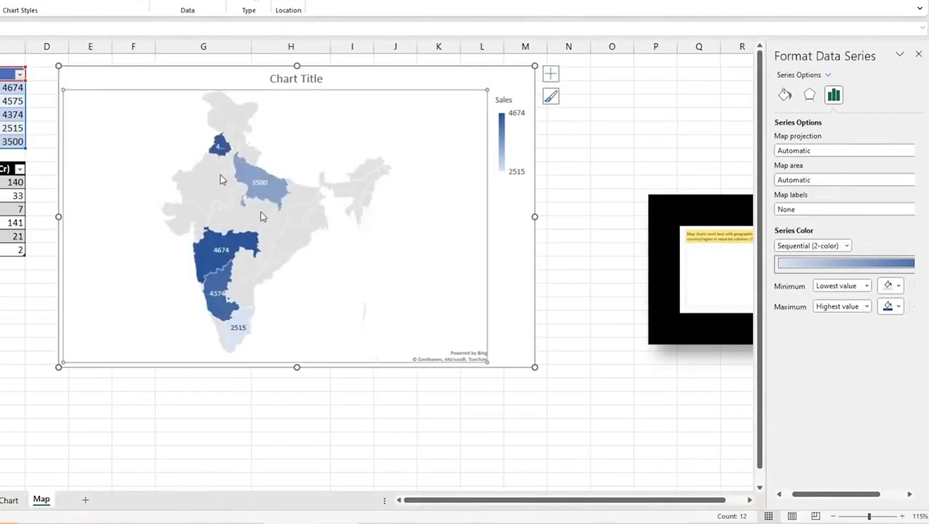
{"action": "left_click", "coordinate": [811, 180]}
{"action": "left_click", "coordinate": [344, 263]}
Try the None and Best fit only map labels, and set the map labels to Show all
{"action": "left_click", "coordinate": [901, 211]}
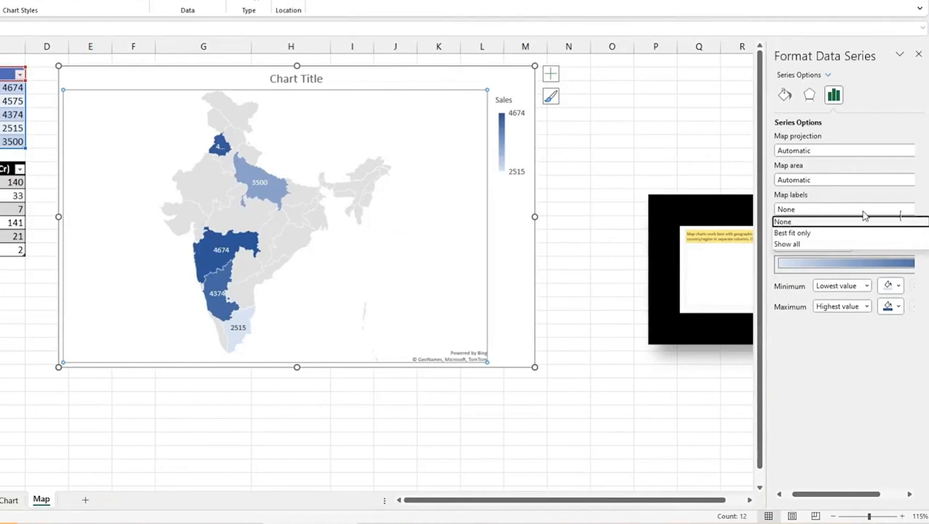
{"action": "left_click", "coordinate": [839, 222]}
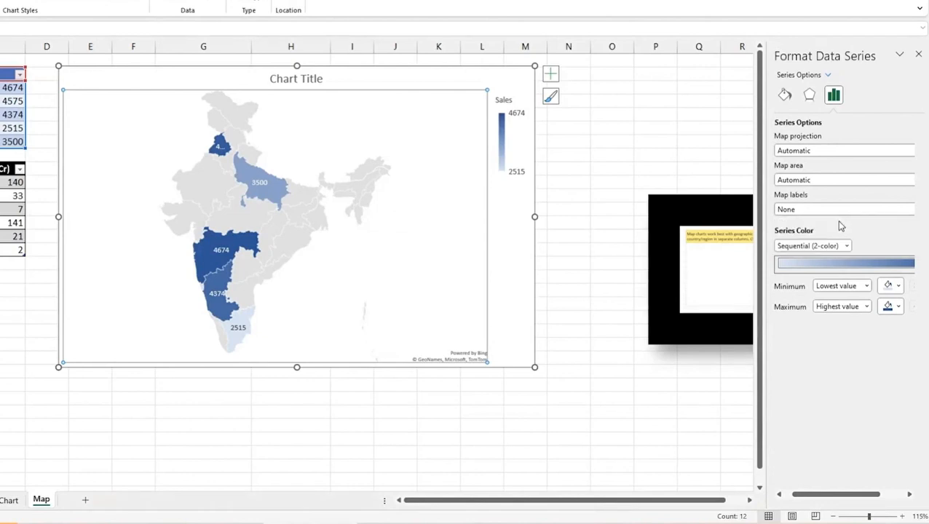
{"action": "left_click", "coordinate": [837, 212]}
{"action": "left_click", "coordinate": [813, 234]}
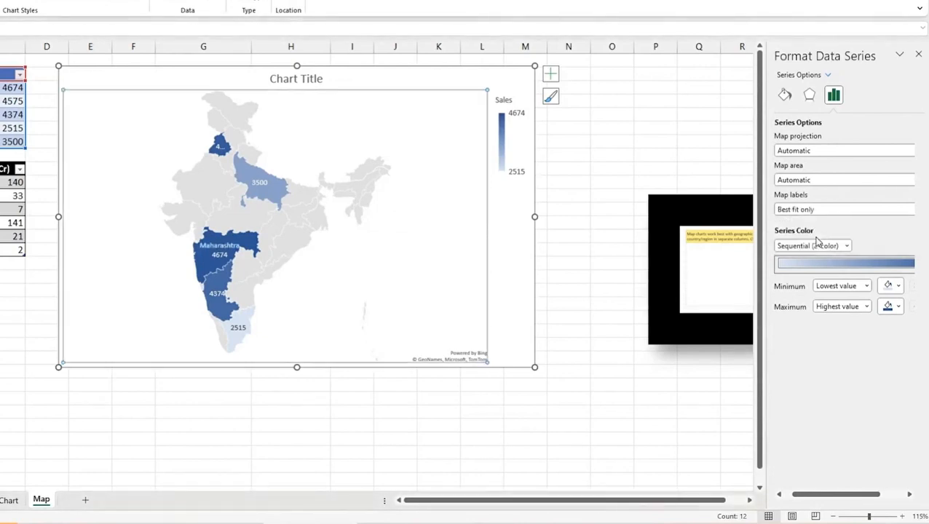
{"action": "left_click", "coordinate": [816, 211]}
{"action": "left_click", "coordinate": [812, 243]}
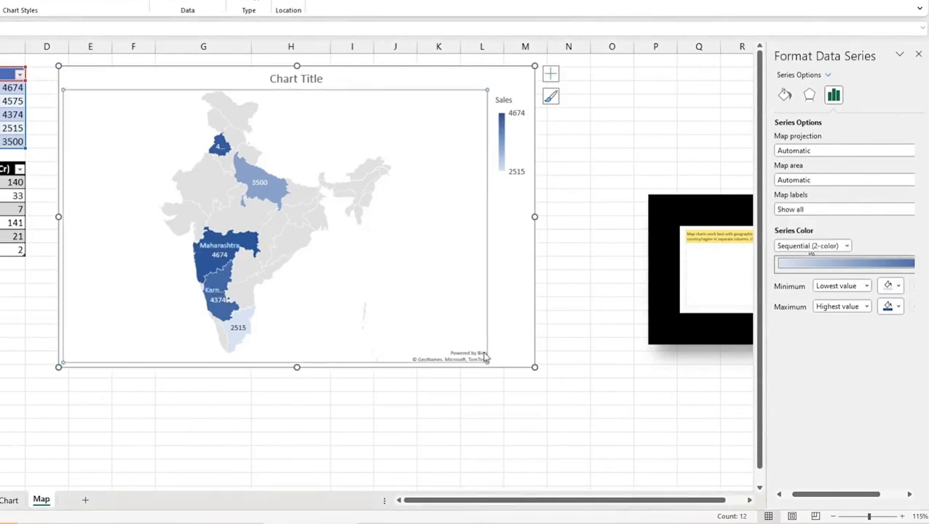
Toggle the Category Name and Value contents of the map's data labels, leaving both turned off
{"action": "left_click", "coordinate": [220, 146]}
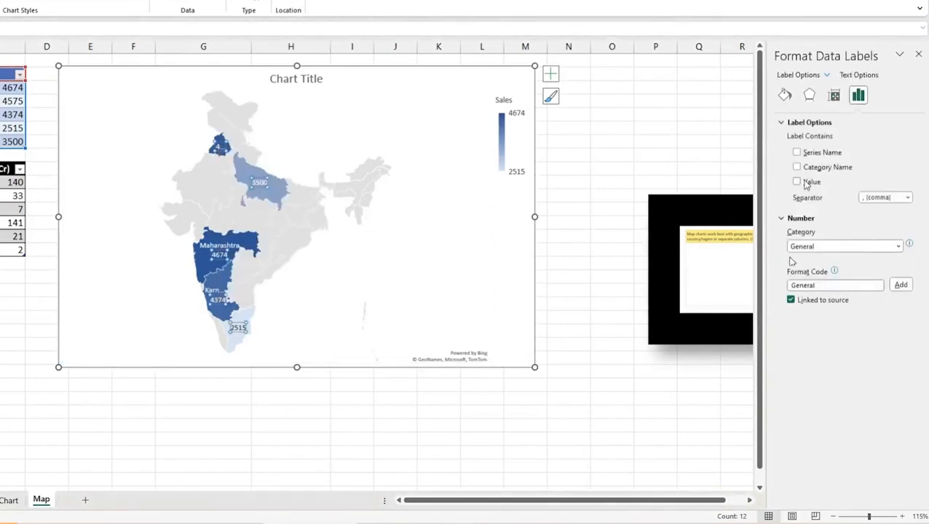
{"action": "left_click", "coordinate": [797, 167]}
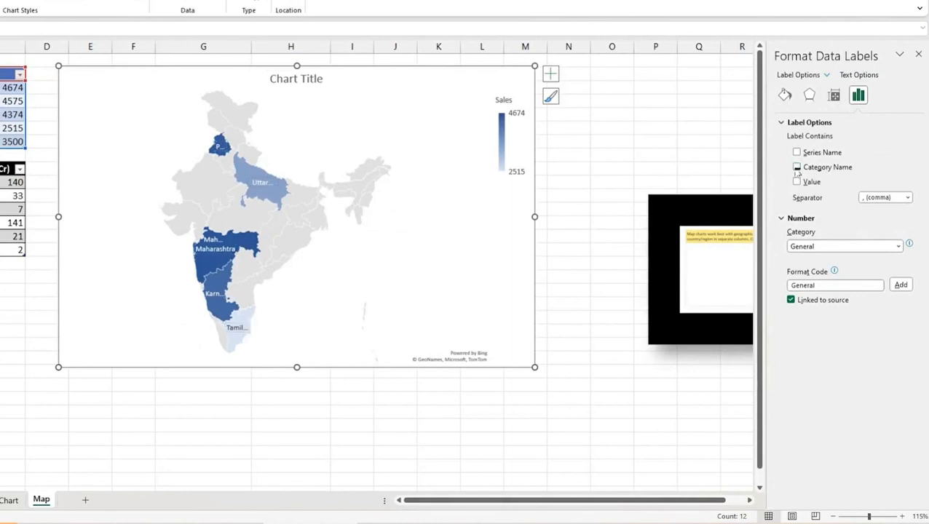
{"action": "left_click", "coordinate": [796, 181]}
{"action": "left_click", "coordinate": [796, 181]}
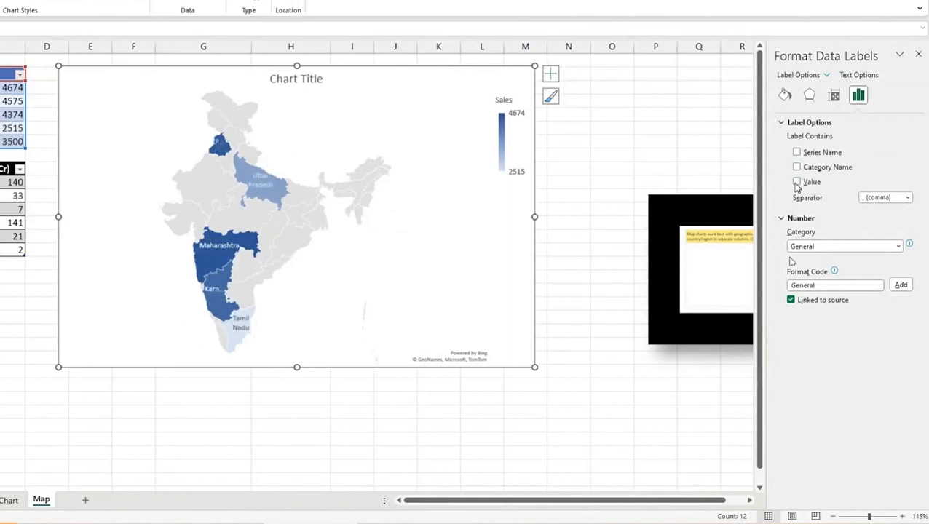
Try to select individual state labels on the map and delete the Uttar Pradesh label
{"action": "left_click", "coordinate": [217, 146]}
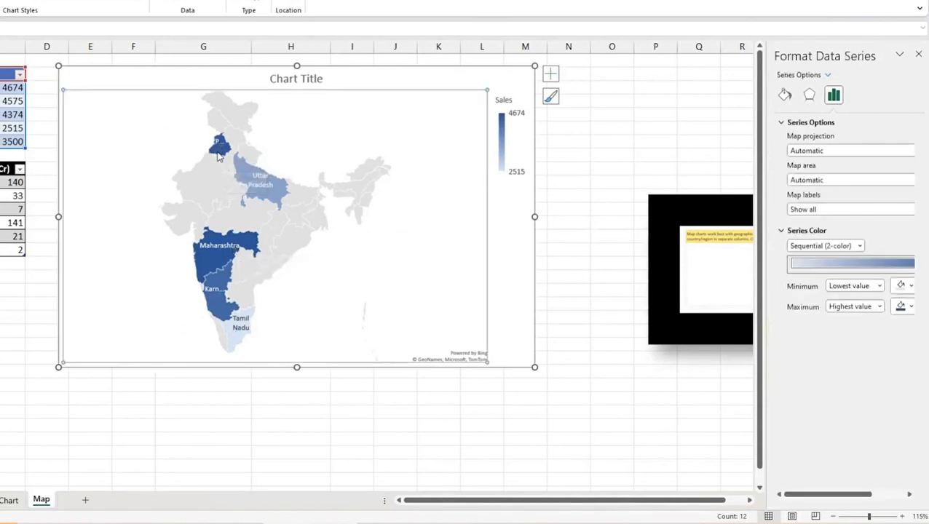
{"action": "left_click", "coordinate": [217, 145]}
{"action": "left_click", "coordinate": [285, 233]}
{"action": "left_click", "coordinate": [260, 186]}
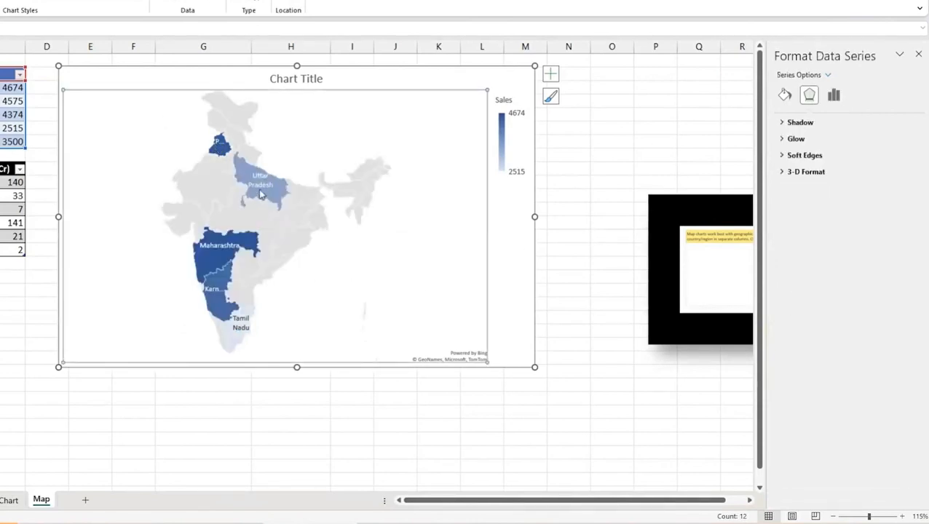
{"action": "left_click", "coordinate": [259, 186]}
{"action": "left_click", "coordinate": [260, 186]}
{"action": "key", "text": "Delete"}
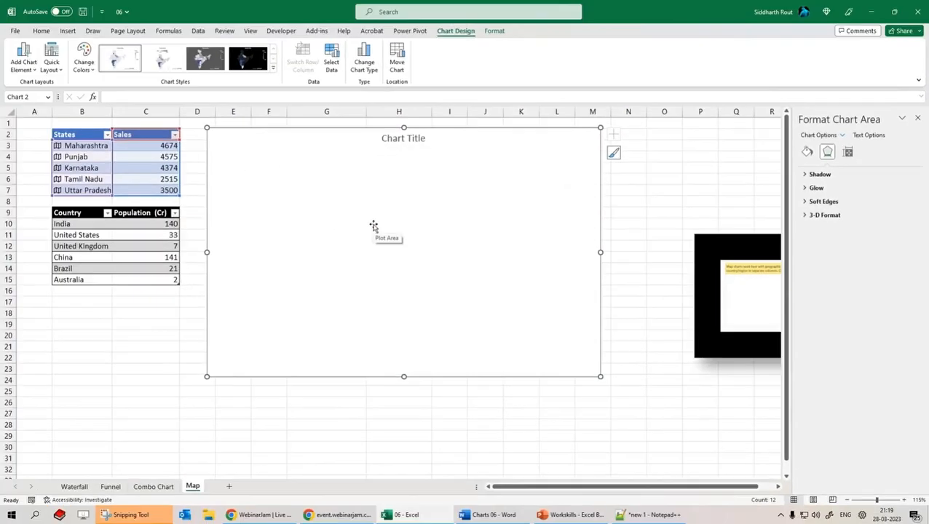
Delete the emptied map chart from the sheet
{"action": "left_click", "coordinate": [219, 157]}
{"action": "left_click", "coordinate": [493, 73]}
{"action": "key", "text": "Delete"}
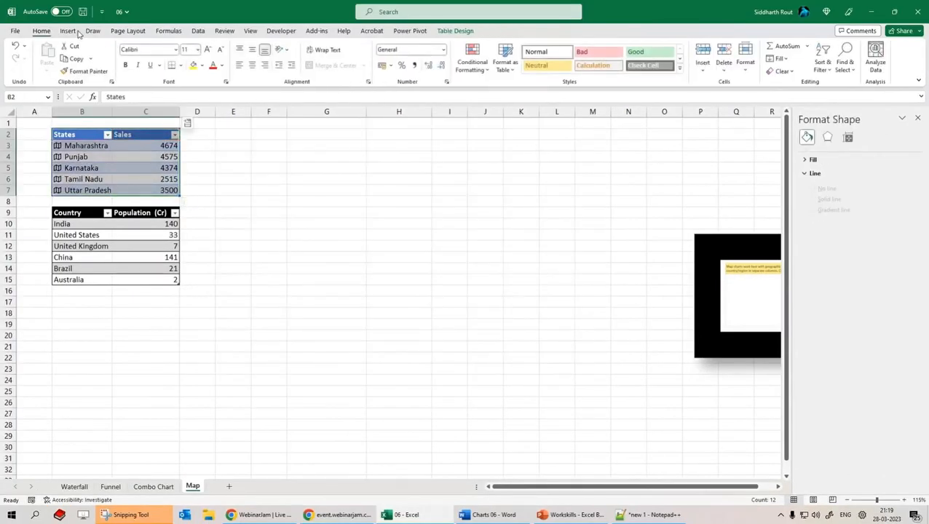
Insert a new filled map chart from the States and Sales table and enlarge it to about 12.1 cm high by 15.8 cm wide
{"action": "left_click", "coordinate": [67, 31]}
{"action": "left_click", "coordinate": [483, 55]}
{"action": "left_click", "coordinate": [484, 104]}
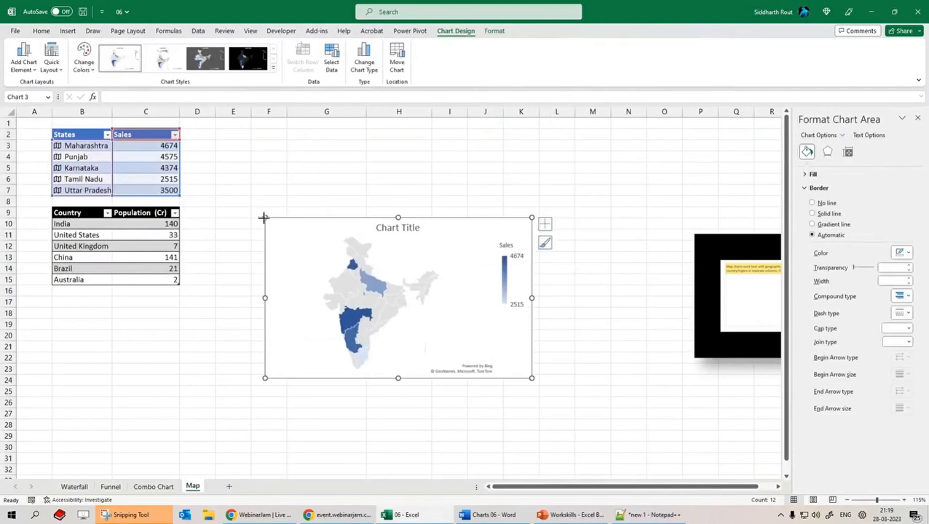
{"action": "left_click_drag", "start_coordinate": [264, 217], "coordinate": [199, 121]}
{"action": "left_click", "coordinate": [494, 33]}
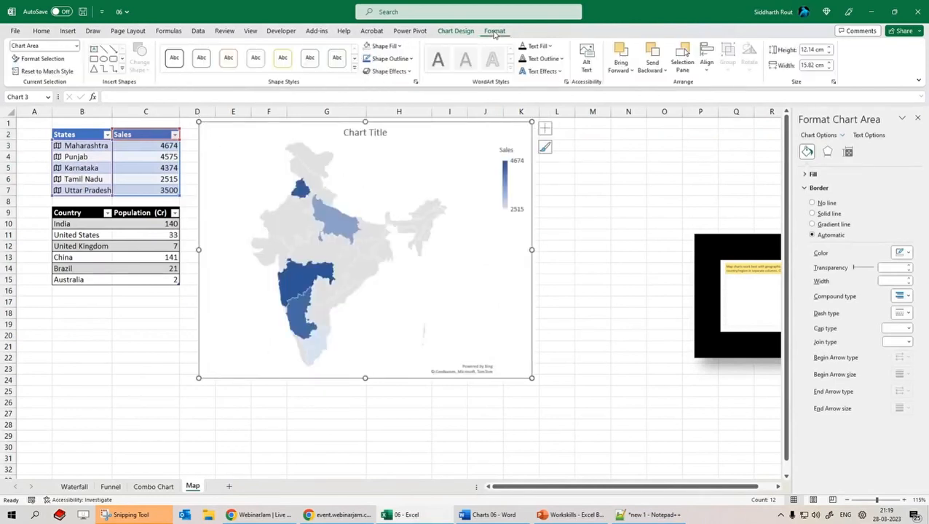
{"action": "left_click", "coordinate": [455, 32]}
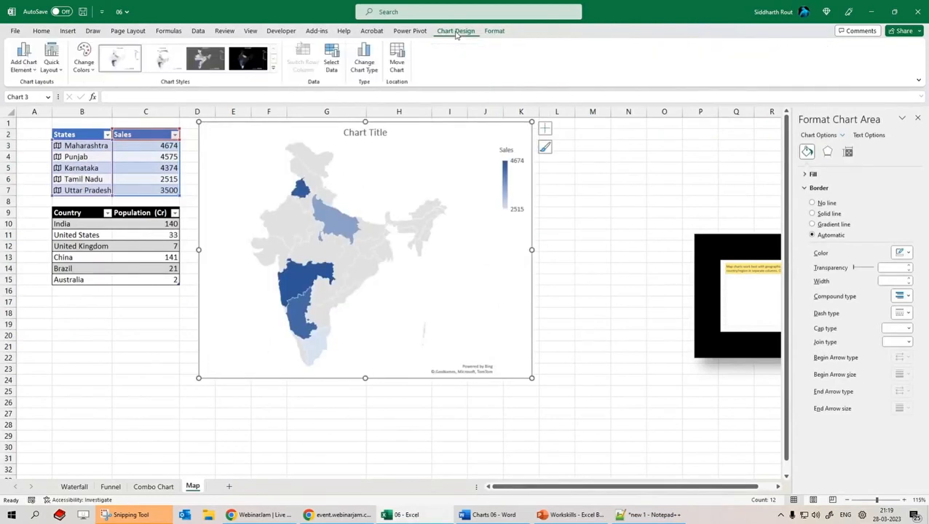
Show the sales values as data labels on the India state map
{"action": "left_click", "coordinate": [34, 73]}
{"action": "mouse_move", "coordinate": [40, 99]}
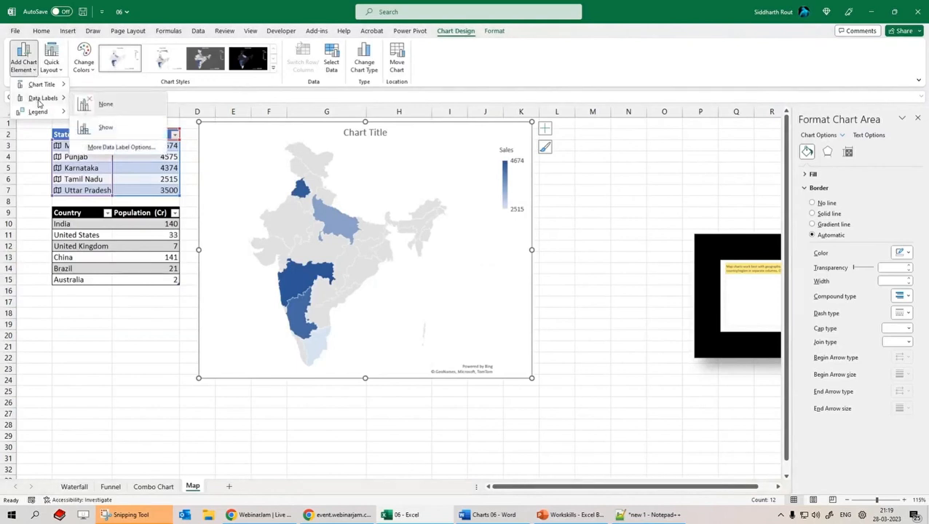
{"action": "left_click", "coordinate": [106, 129]}
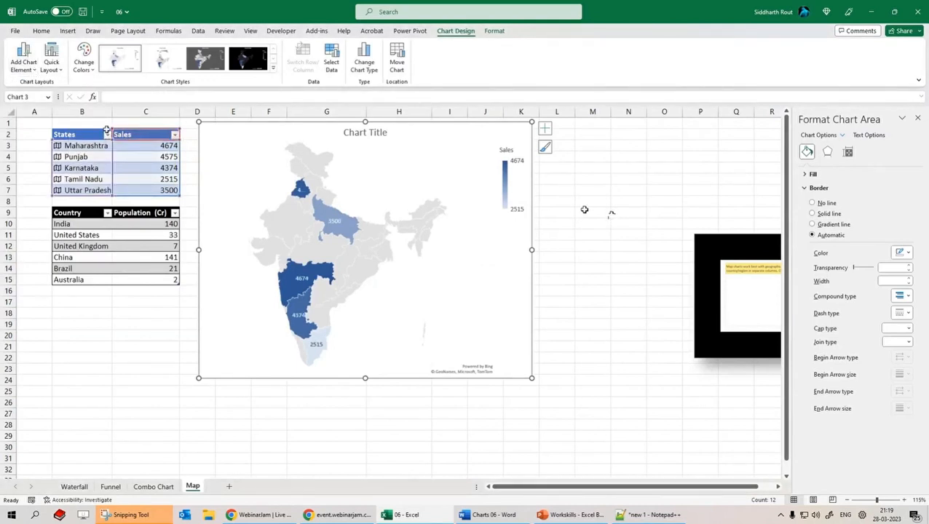
Apply the black-background chart style to the India map and enlarge the chart to reach about column M and row 29
{"action": "left_click", "coordinate": [251, 63]}
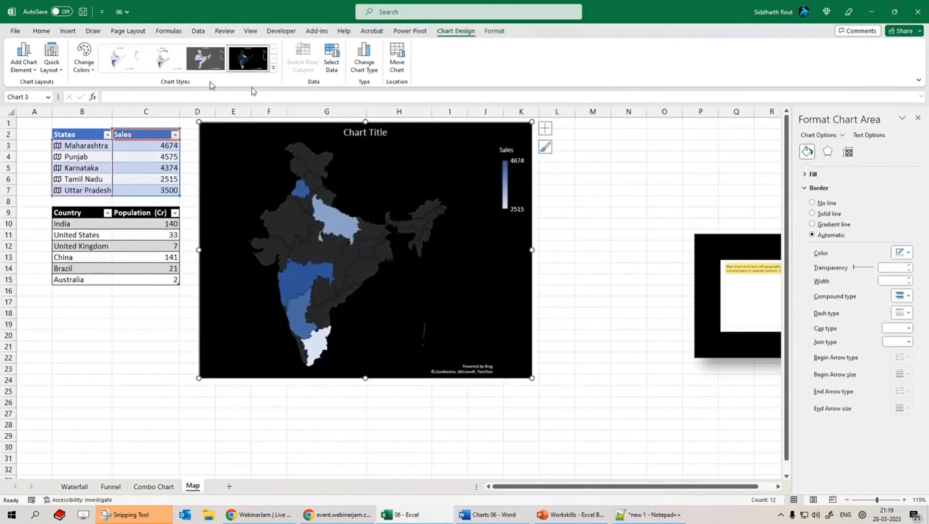
{"action": "left_click_drag", "start_coordinate": [537, 380], "coordinate": [589, 441]}
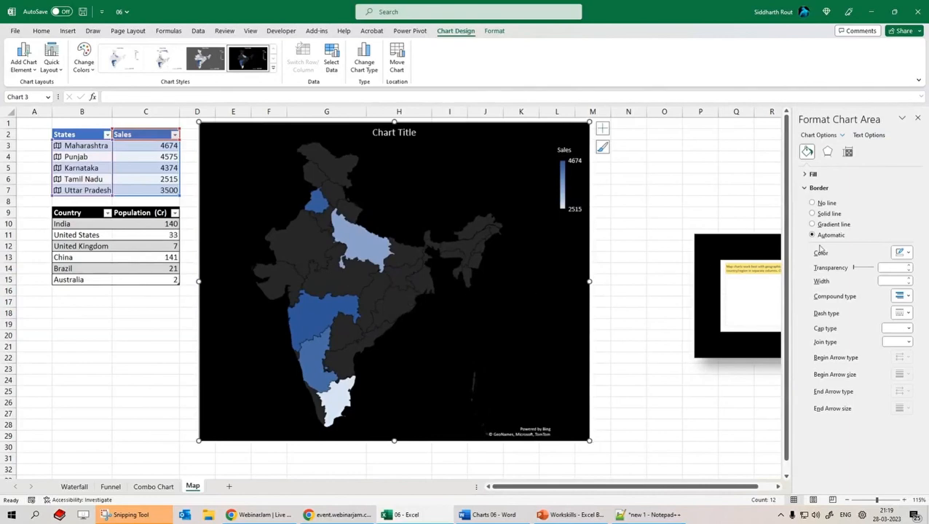
Set the map series color of the India chart to Diverging (3-color), widening the formatting pane to see all color options
{"action": "right_click", "coordinate": [368, 244]}
{"action": "left_click", "coordinate": [413, 351]}
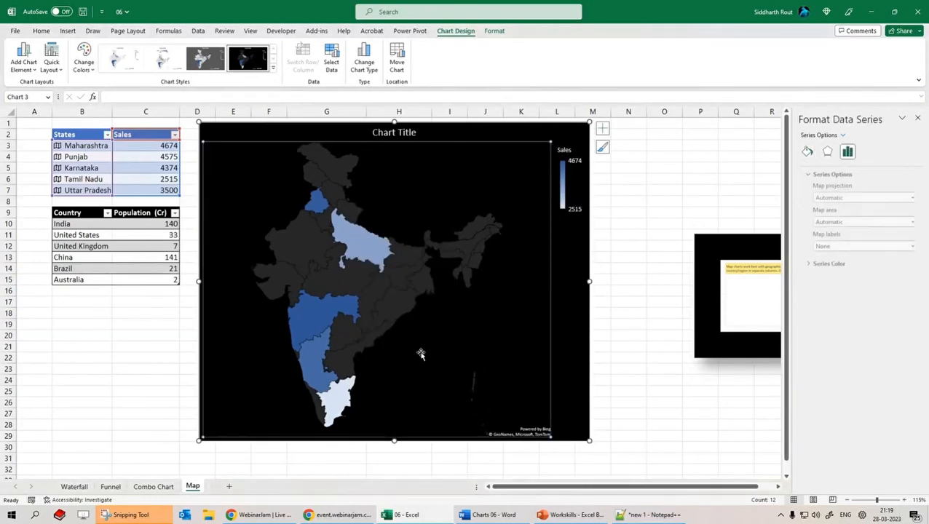
{"action": "left_click", "coordinate": [806, 266]}
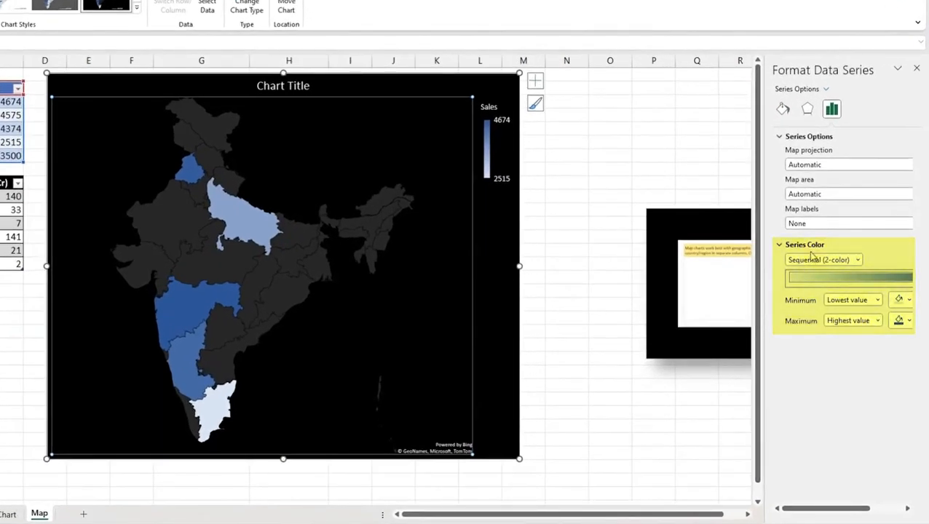
{"action": "left_click", "coordinate": [858, 259]}
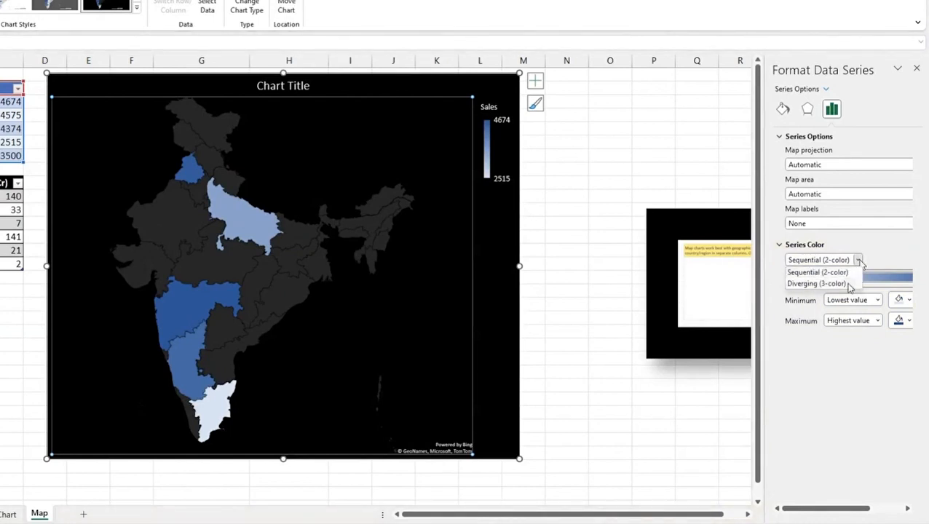
{"action": "left_click", "coordinate": [822, 353]}
{"action": "left_click_drag", "start_coordinate": [758, 298], "coordinate": [657, 298]}
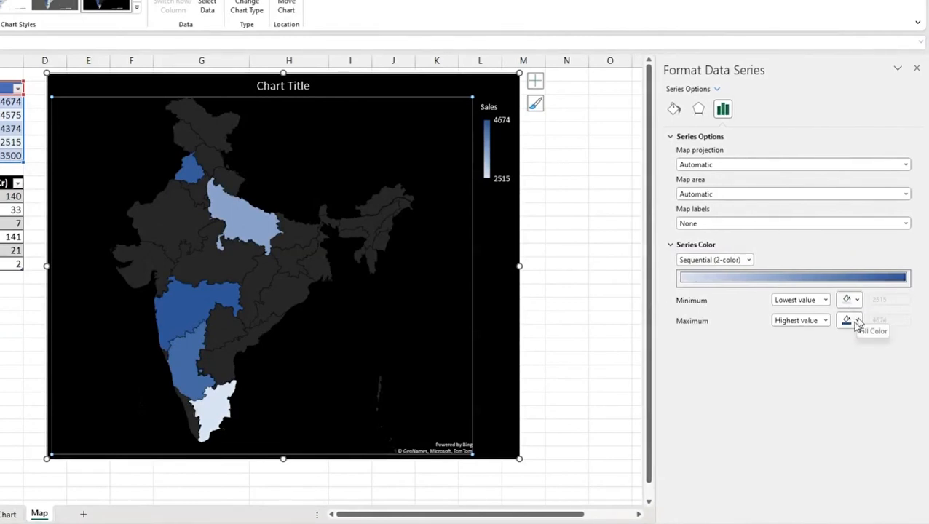
{"action": "left_click", "coordinate": [747, 260]}
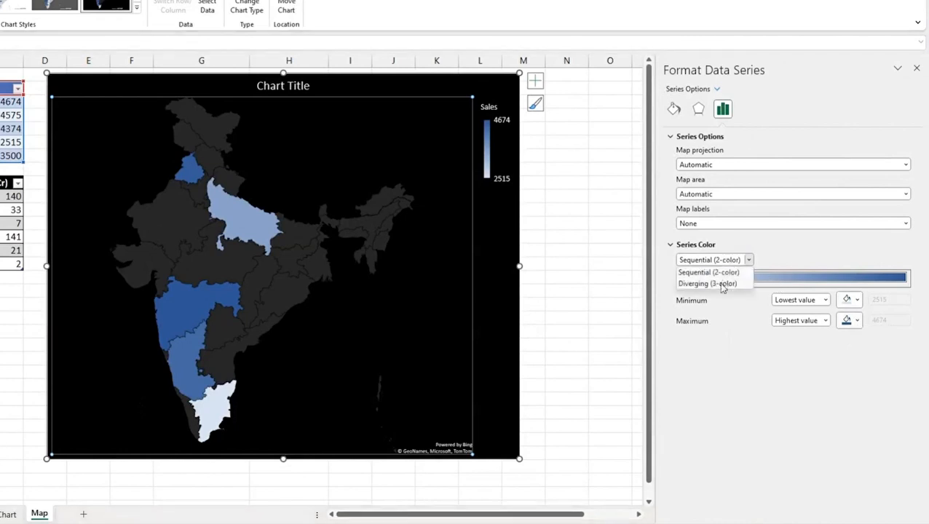
{"action": "left_click", "coordinate": [710, 283]}
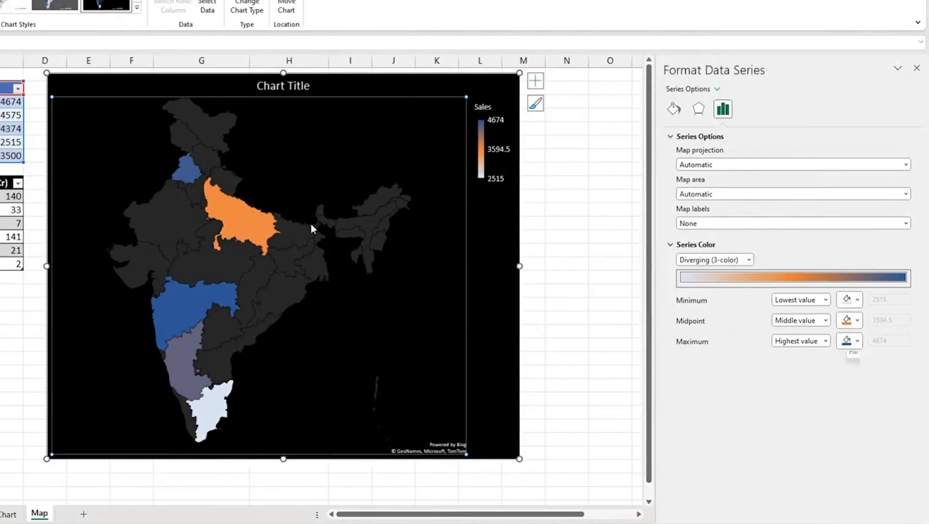
In the map's legend options, turn off showing the legend without overlapping the chart, and turn it back on
{"action": "right_click", "coordinate": [486, 149]}
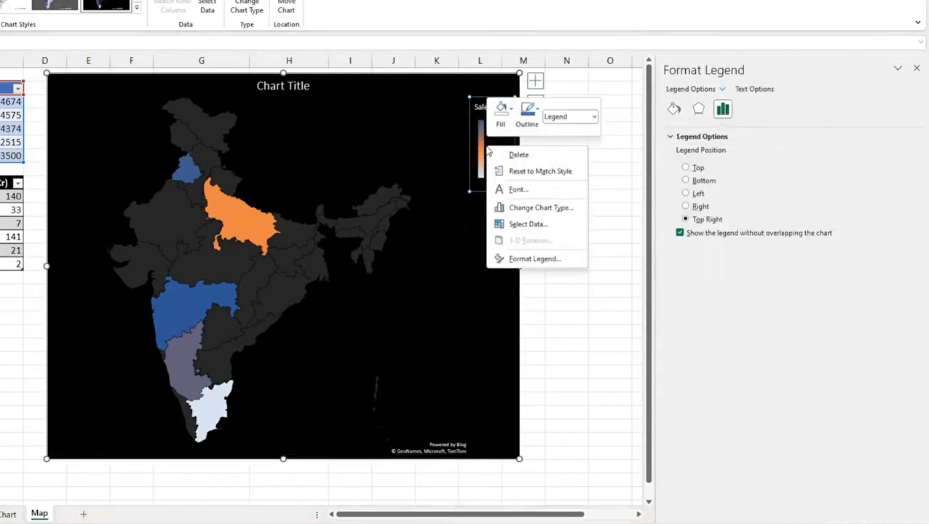
{"action": "left_click", "coordinate": [524, 258]}
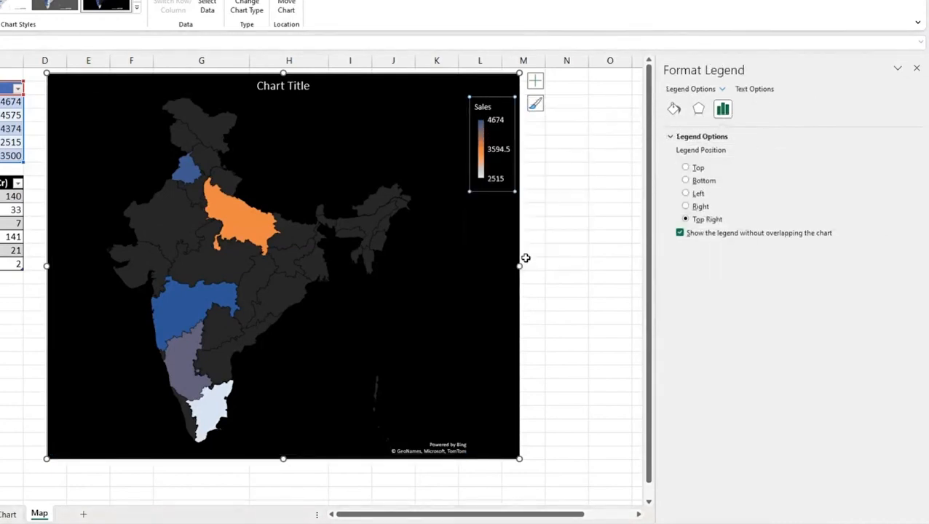
{"action": "left_click", "coordinate": [680, 232]}
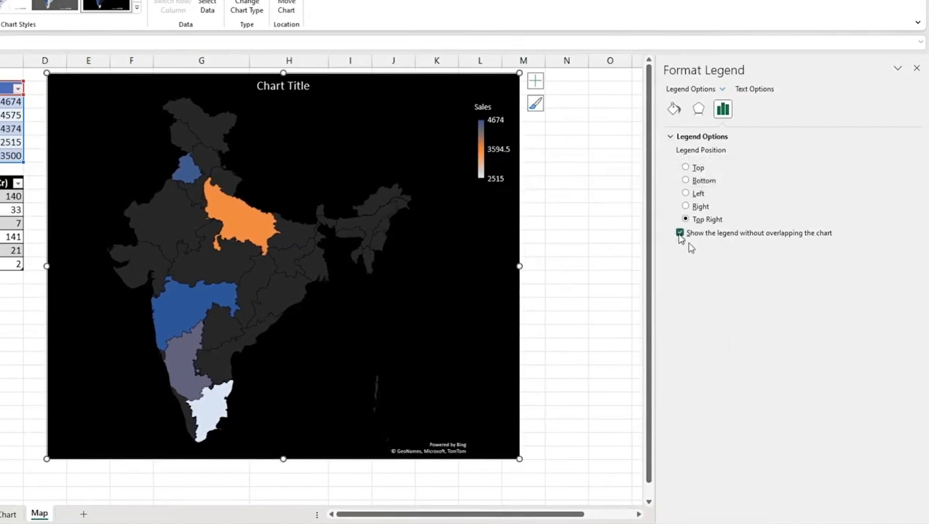
{"action": "left_click", "coordinate": [680, 233]}
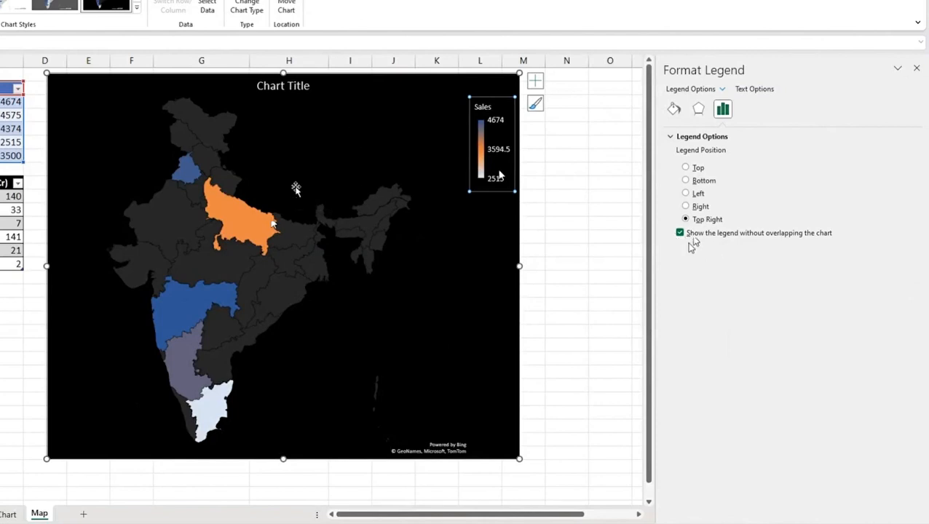
Delete the India state map chart from the Map sheet
{"action": "left_click", "coordinate": [346, 1]}
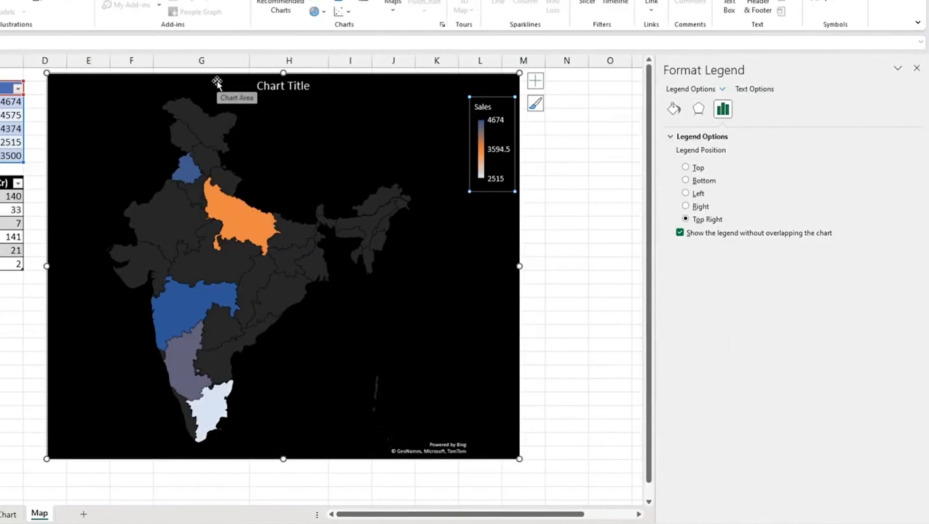
{"action": "left_click", "coordinate": [206, 82]}
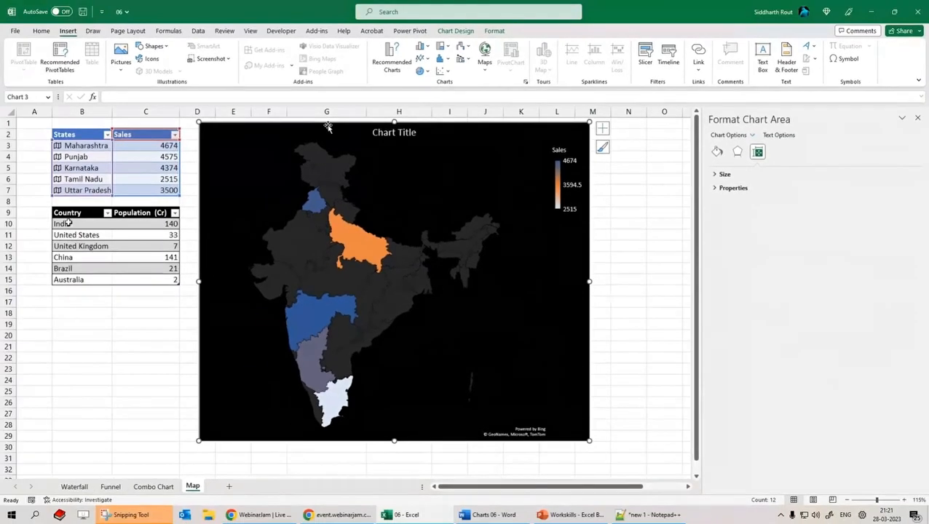
{"action": "key", "text": "Delete"}
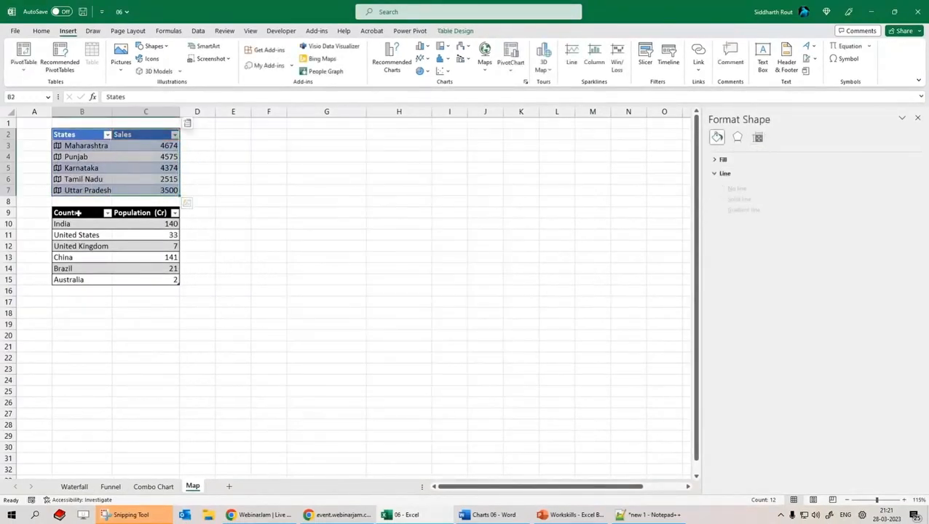
Convert the country names in B10:B15 to the Geography data type
{"action": "left_click_drag", "start_coordinate": [146, 217], "coordinate": [150, 279]}
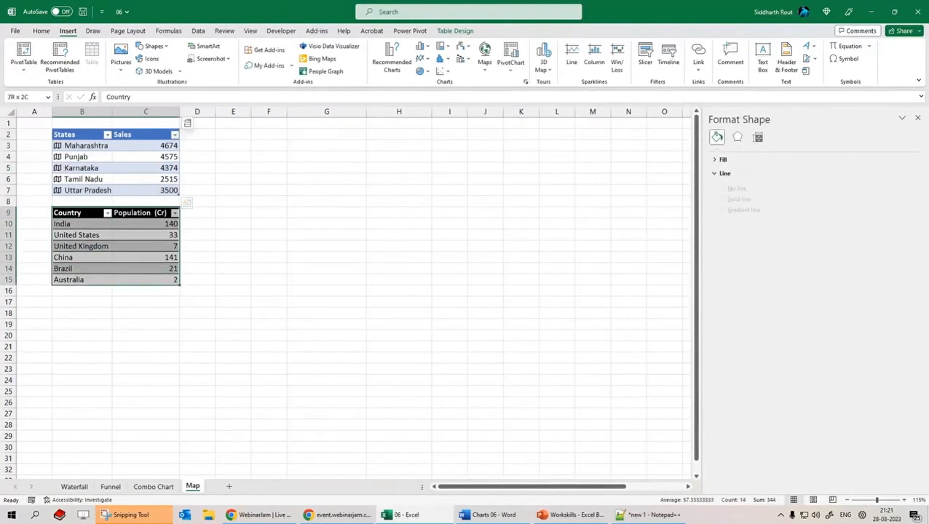
{"action": "left_click_drag", "start_coordinate": [77, 223], "coordinate": [91, 282]}
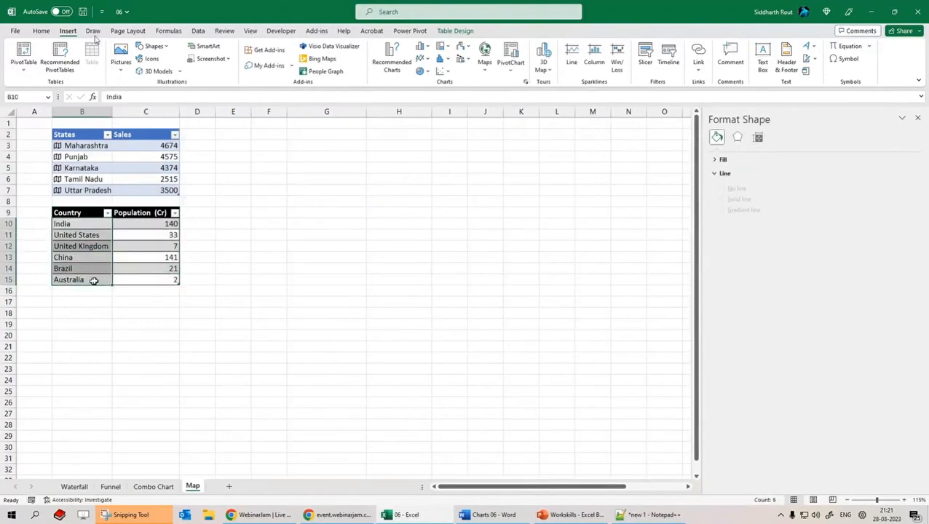
{"action": "left_click", "coordinate": [198, 32]}
{"action": "left_click", "coordinate": [297, 58]}
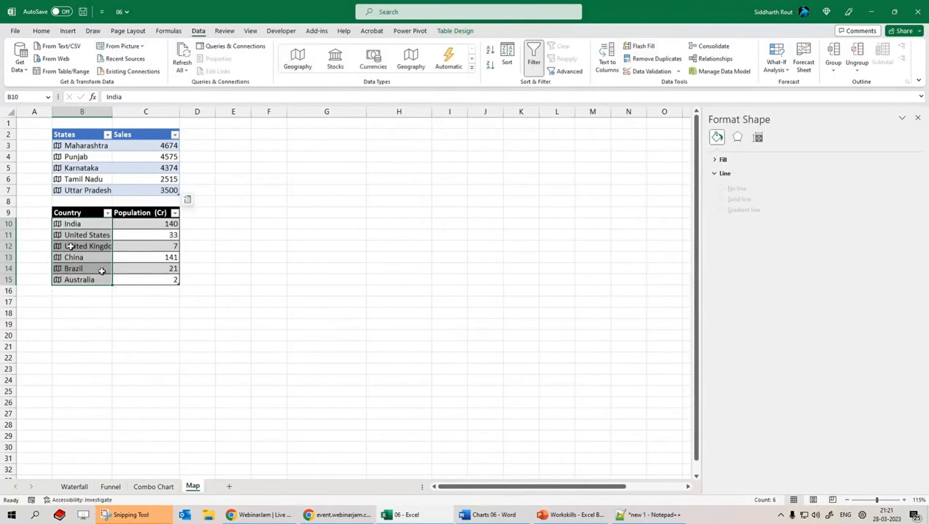
Insert a filled map chart from the Country and Population (Cr) table and enlarge it to reach about column N and row 4
{"action": "left_click_drag", "start_coordinate": [87, 213], "coordinate": [158, 281]}
{"action": "left_click", "coordinate": [69, 34]}
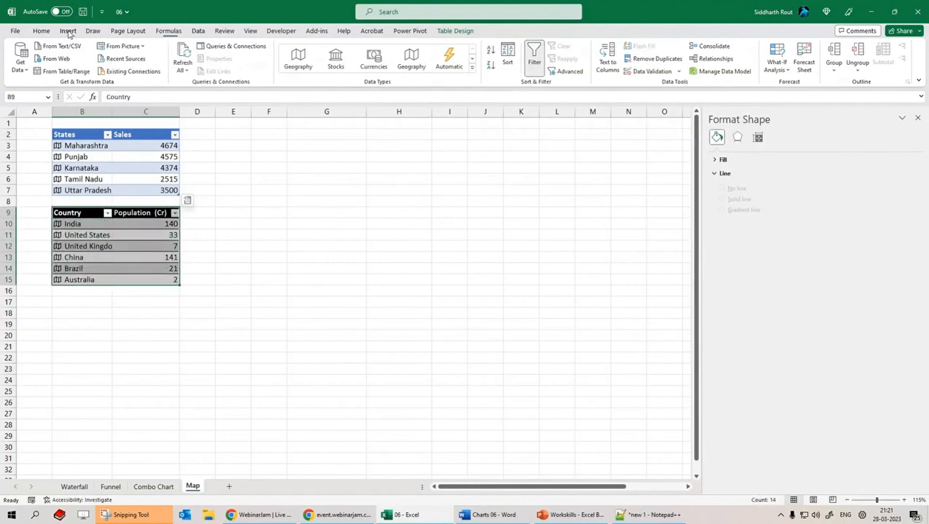
{"action": "left_click", "coordinate": [483, 54]}
{"action": "left_click", "coordinate": [482, 104]}
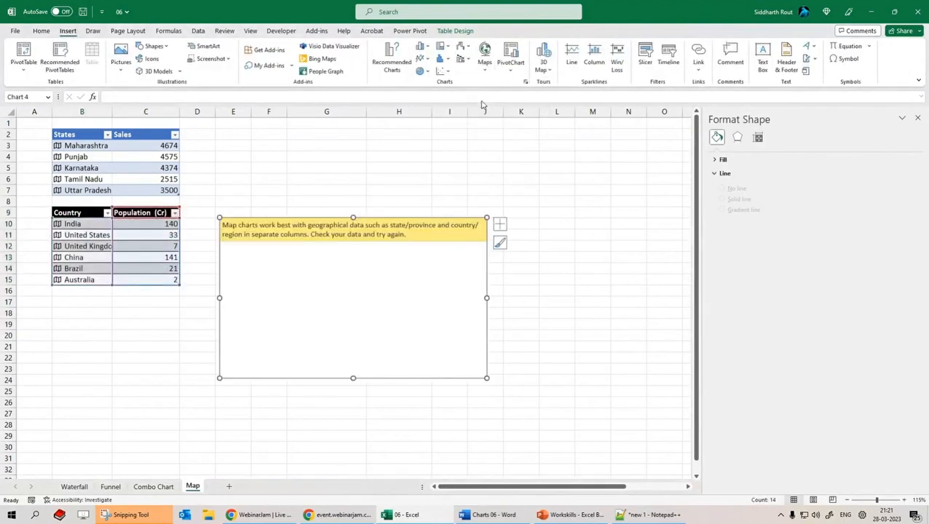
{"action": "left_click_drag", "start_coordinate": [487, 217], "coordinate": [633, 147]}
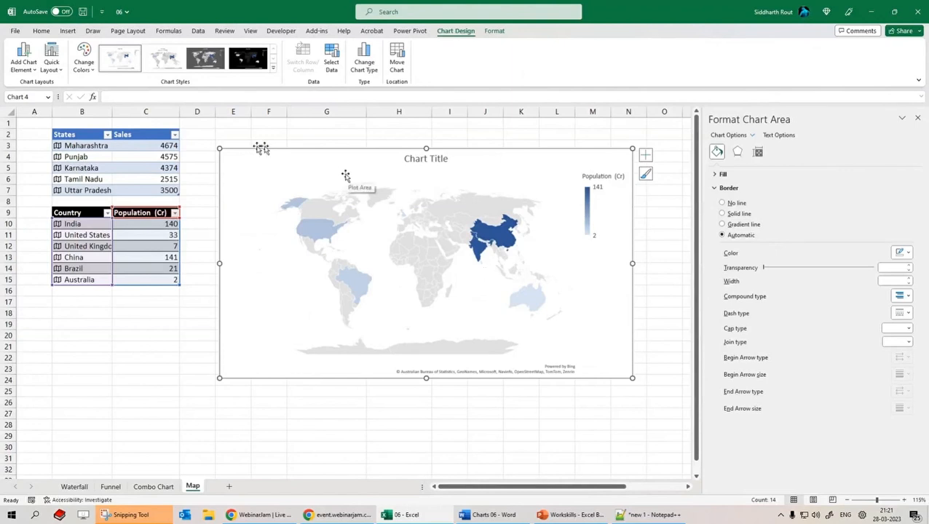
Delete the world map chart and open the existing Tour 2 in 3D Maps with the Country and Population (Cr) table selected
{"action": "key", "text": "Delete"}
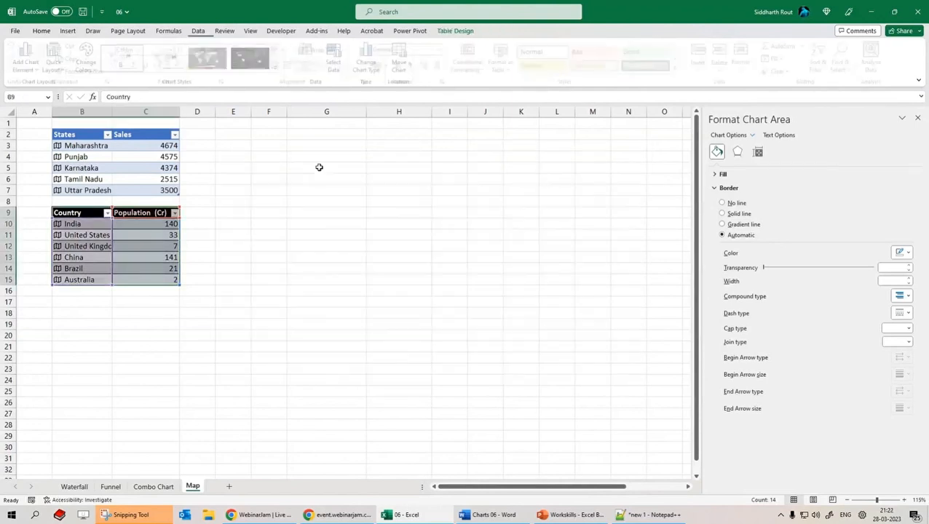
{"action": "left_click_drag", "start_coordinate": [69, 212], "coordinate": [154, 280]}
{"action": "left_click", "coordinate": [67, 31]}
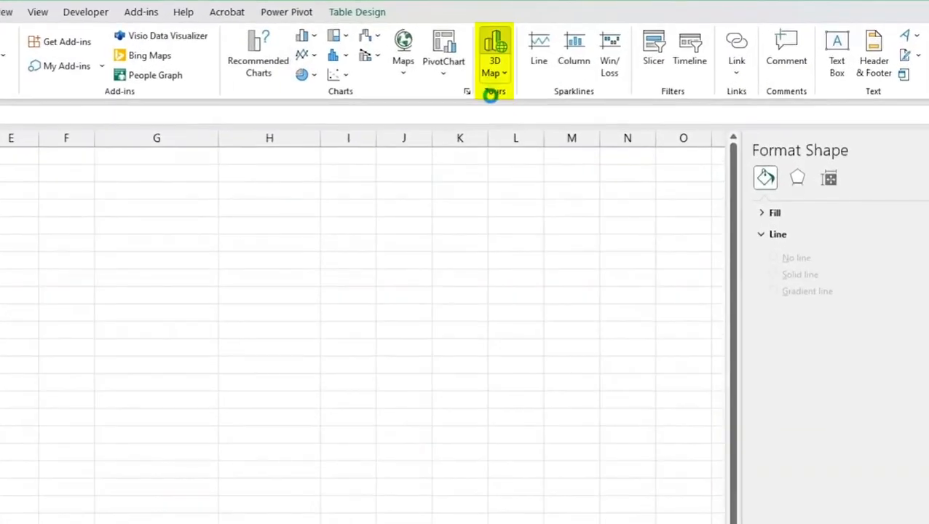
{"action": "left_click", "coordinate": [491, 97]}
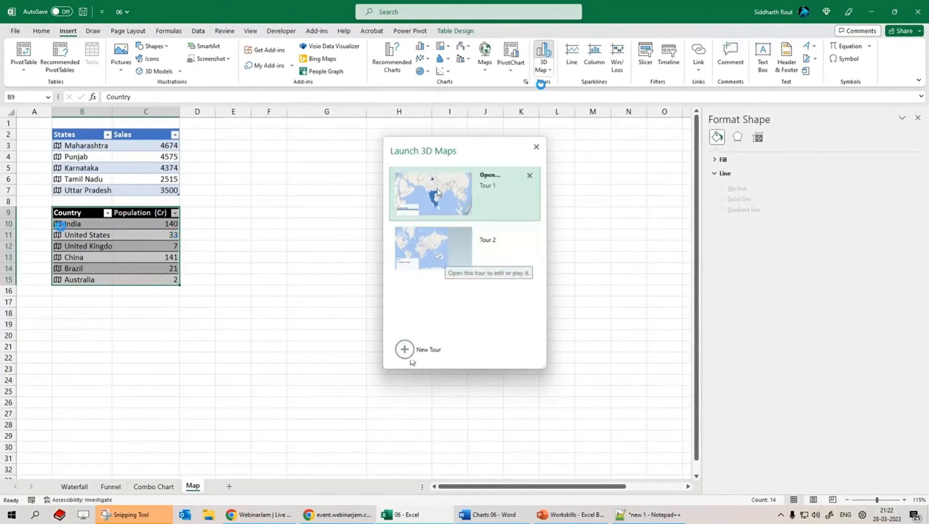
{"action": "left_click", "coordinate": [426, 252]}
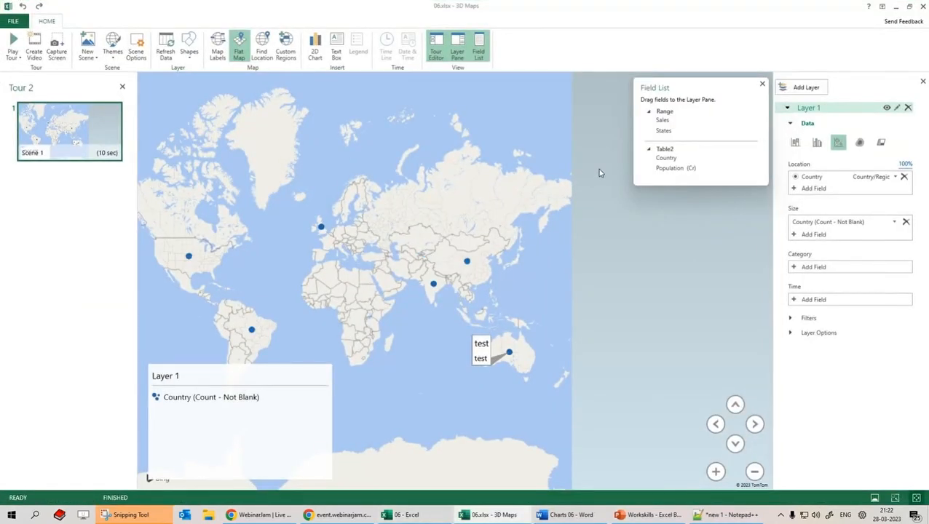
Switch Tour 2 from the flat map to the globe and inspect the data point over India up close
{"action": "left_click", "coordinate": [241, 48]}
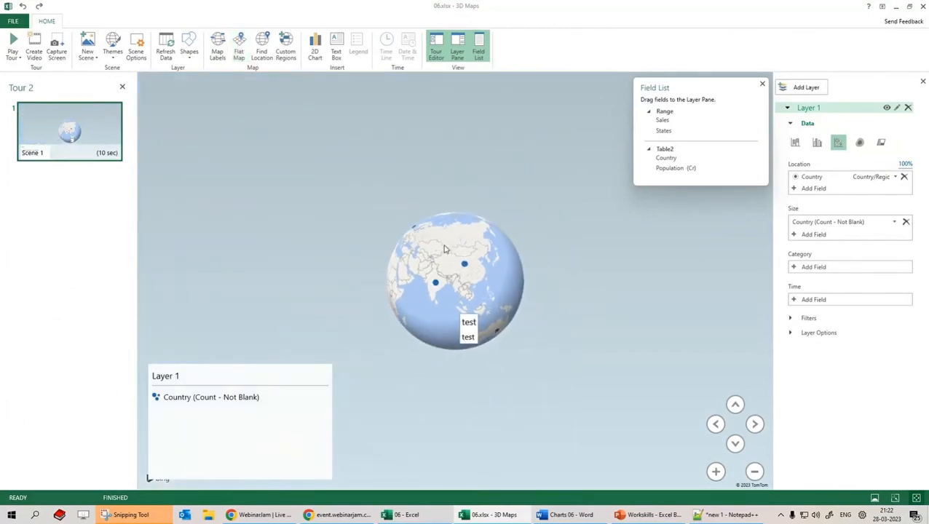
{"action": "scroll", "coordinate": [446, 249], "scroll_direction": "up", "scroll_amount": 5}
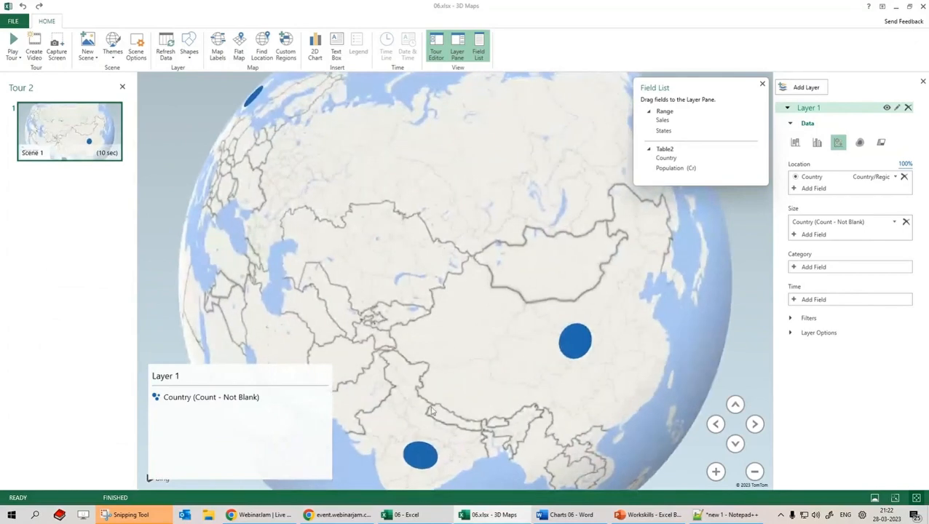
{"action": "left_click_drag", "start_coordinate": [430, 411], "coordinate": [417, 287]}
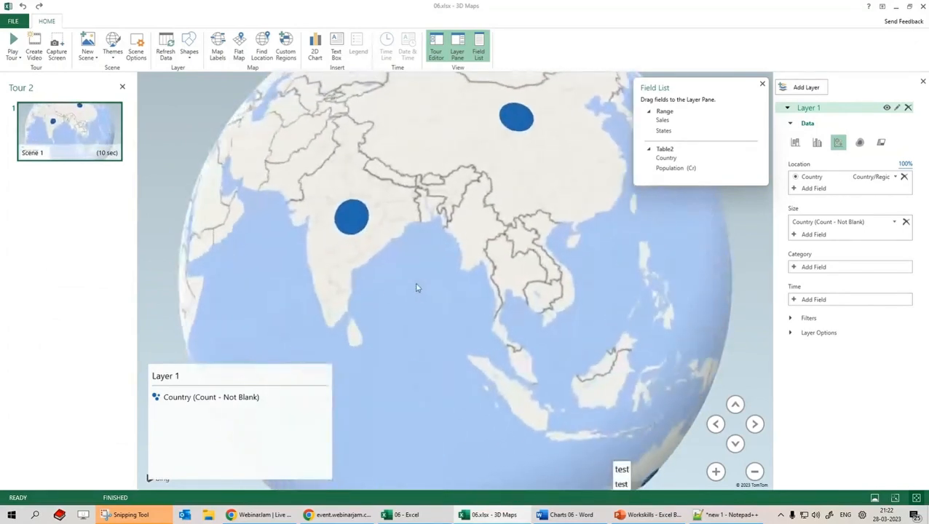
{"action": "scroll", "coordinate": [416, 288], "scroll_direction": "up", "scroll_amount": 8}
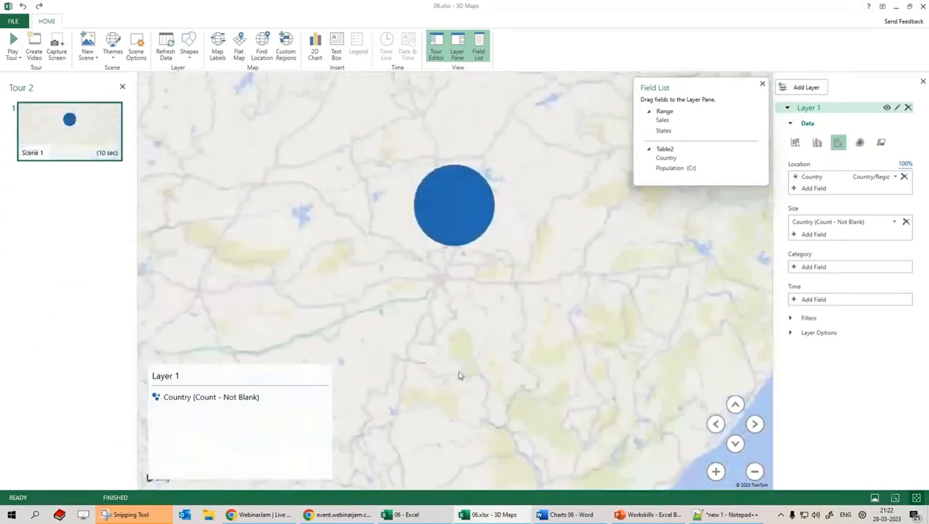
{"action": "scroll", "coordinate": [508, 352], "scroll_direction": "up", "scroll_amount": 5}
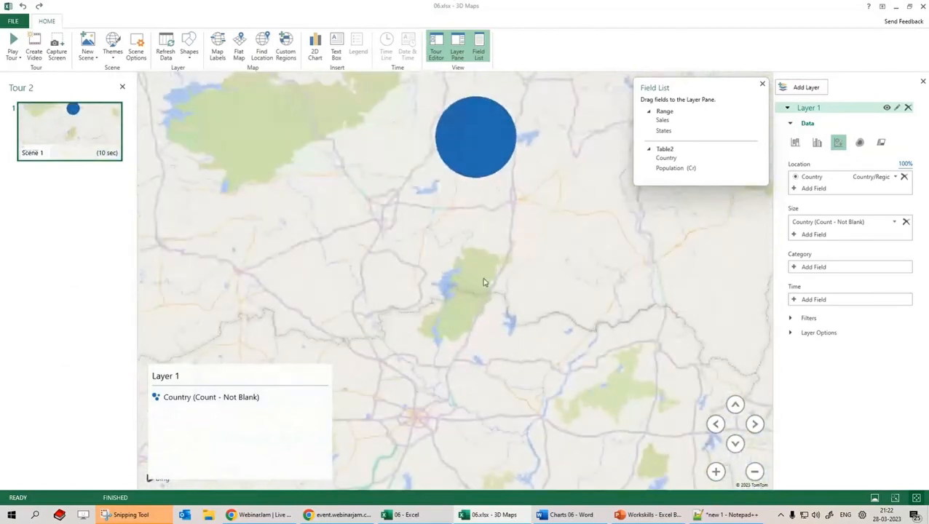
{"action": "scroll", "coordinate": [484, 282], "scroll_direction": "down", "scroll_amount": 6}
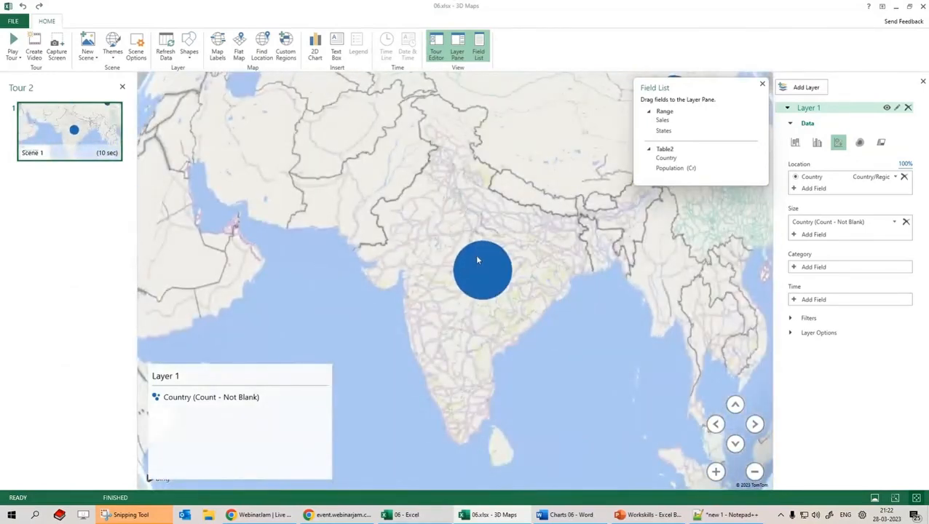
{"action": "mouse_move", "coordinate": [475, 262]}
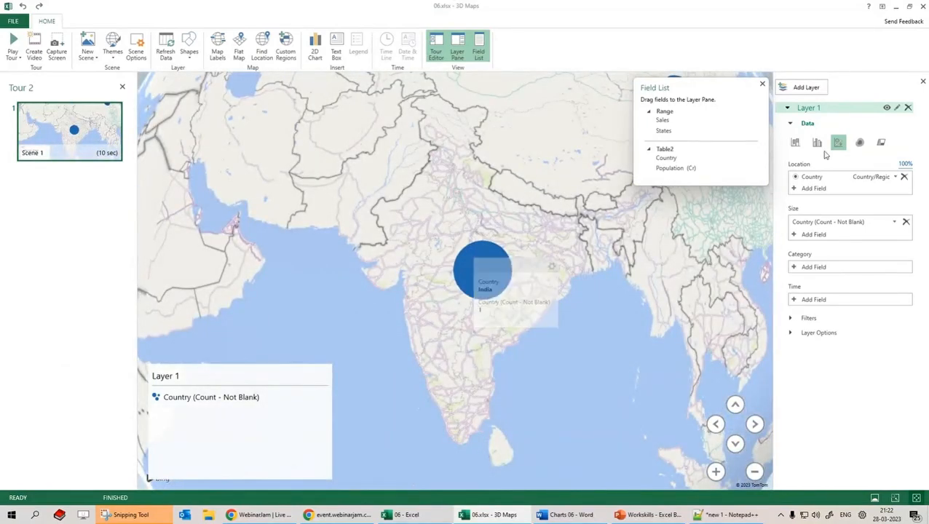
Change the visualization of Layer 1 to stacked columns
{"action": "left_click", "coordinate": [794, 143]}
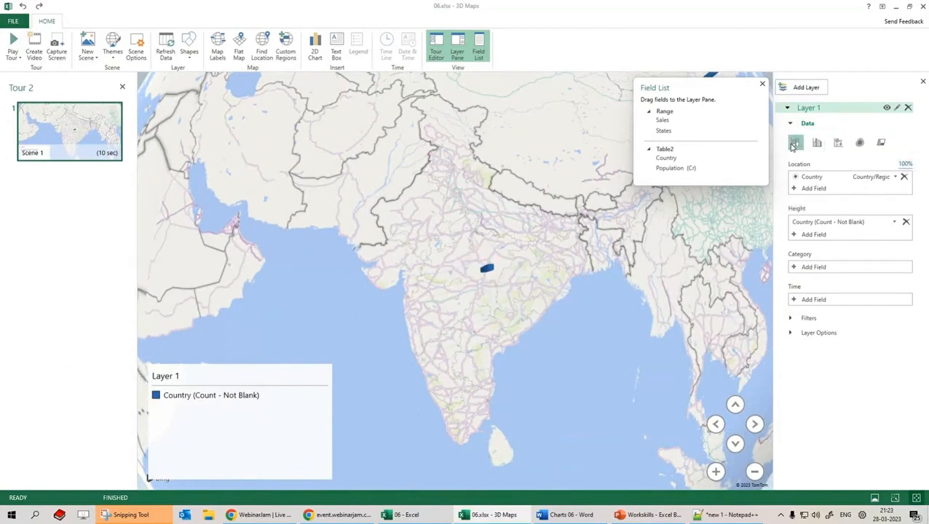
Switch Tour 2 from the globe back to a flat map showing Africa, Asia and Australia
{"action": "left_click_drag", "start_coordinate": [531, 286], "coordinate": [618, 274]}
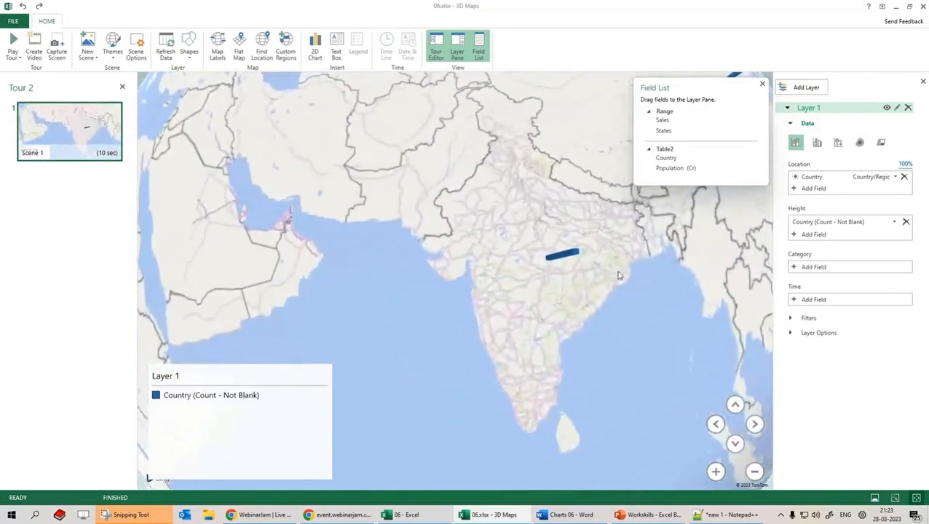
{"action": "scroll", "coordinate": [618, 274], "scroll_direction": "down", "scroll_amount": 2}
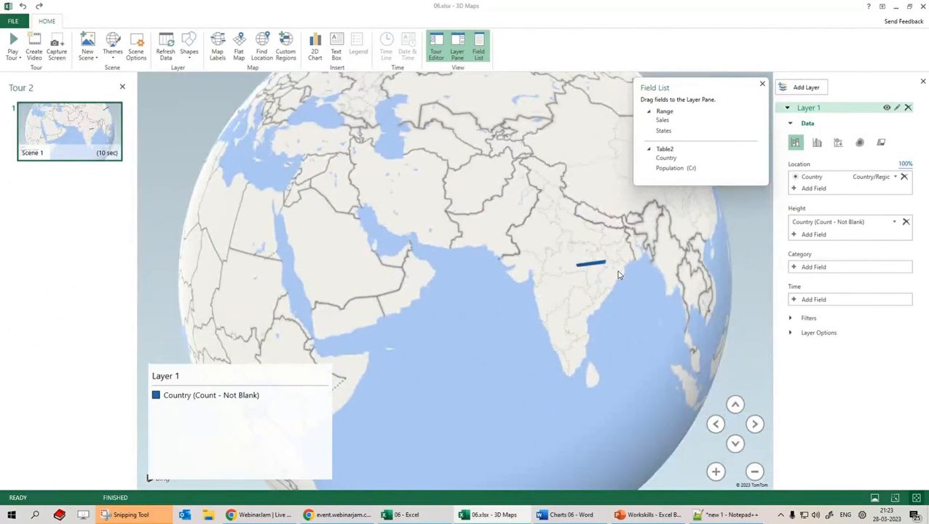
{"action": "left_click", "coordinate": [239, 48]}
{"action": "scroll", "coordinate": [437, 209], "scroll_direction": "down", "scroll_amount": 5}
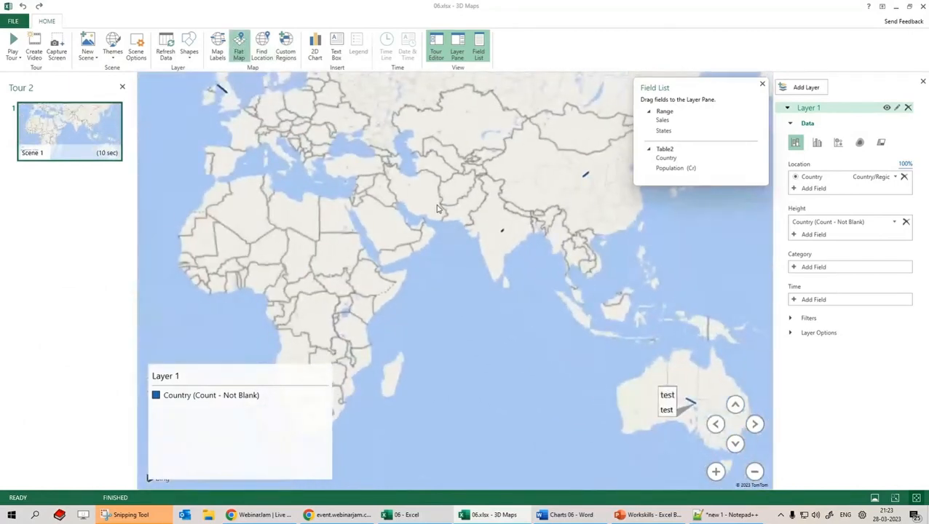
Change the visualization of Layer 1 to bubbles and close 3D Maps to return to the worksheet
{"action": "left_click", "coordinate": [837, 142]}
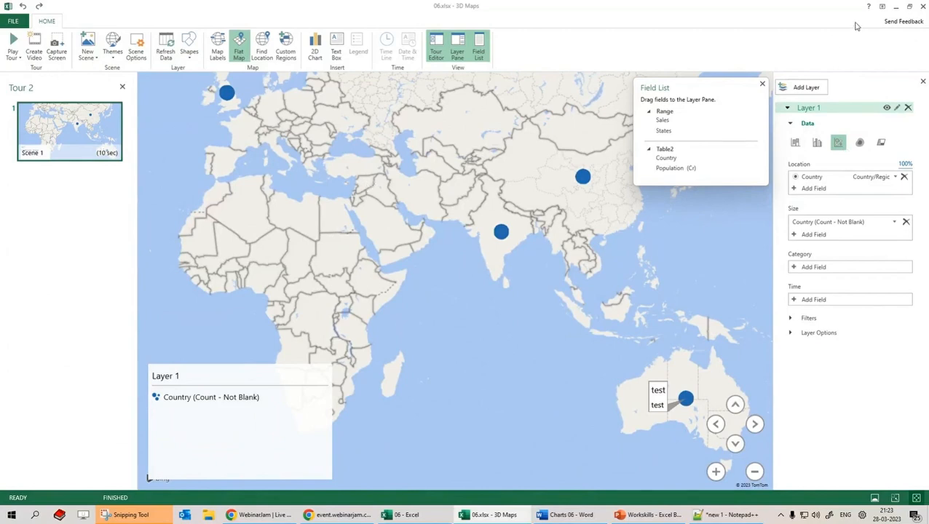
{"action": "left_click", "coordinate": [922, 6]}
{"action": "left_click", "coordinate": [352, 263]}
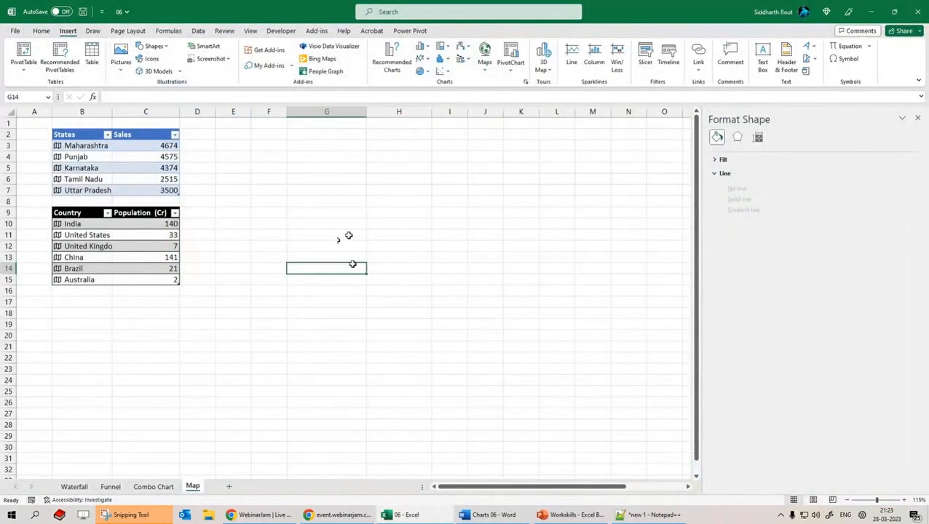
Review the full list of chart types in the Insert Chart dialog for the States and Sales table
{"action": "left_click", "coordinate": [525, 82]}
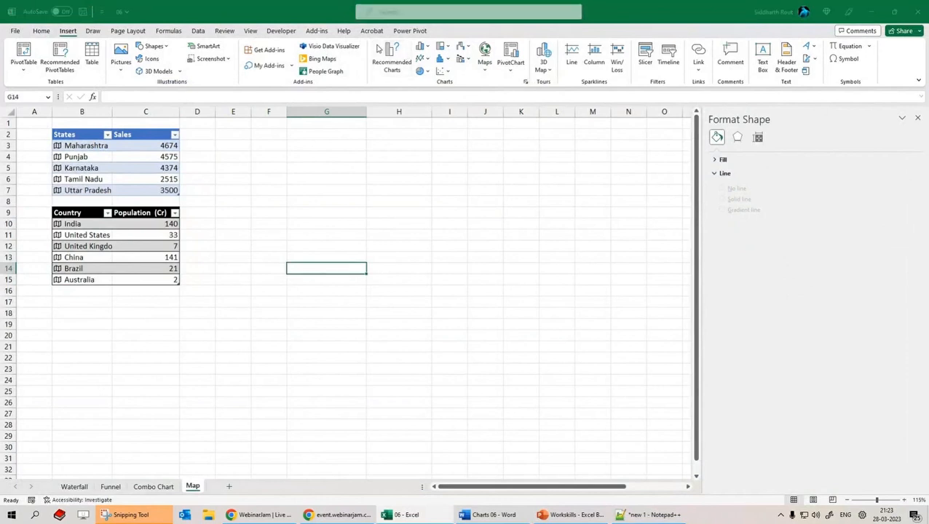
{"action": "left_click", "coordinate": [468, 285]}
{"action": "left_click", "coordinate": [271, 189]}
{"action": "left_click", "coordinate": [84, 147]}
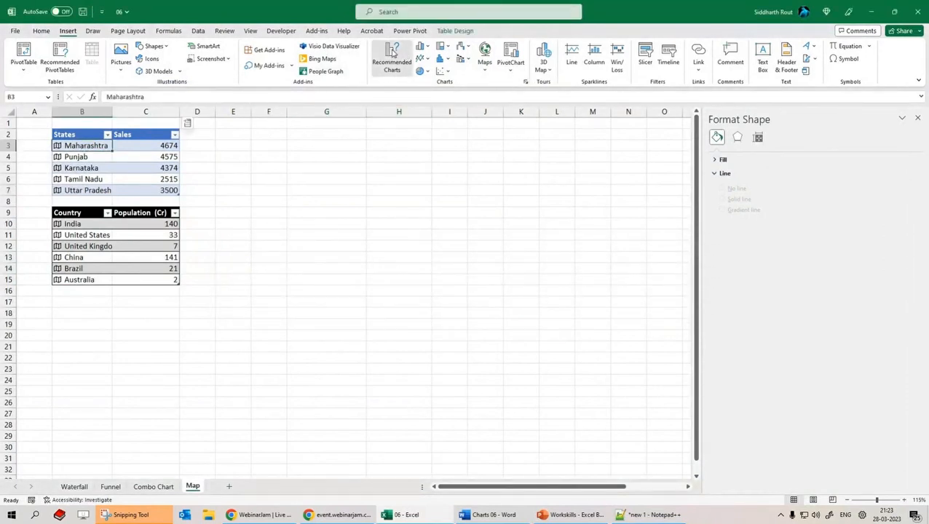
{"action": "left_click", "coordinate": [391, 59]}
{"action": "left_click", "coordinate": [390, 131]}
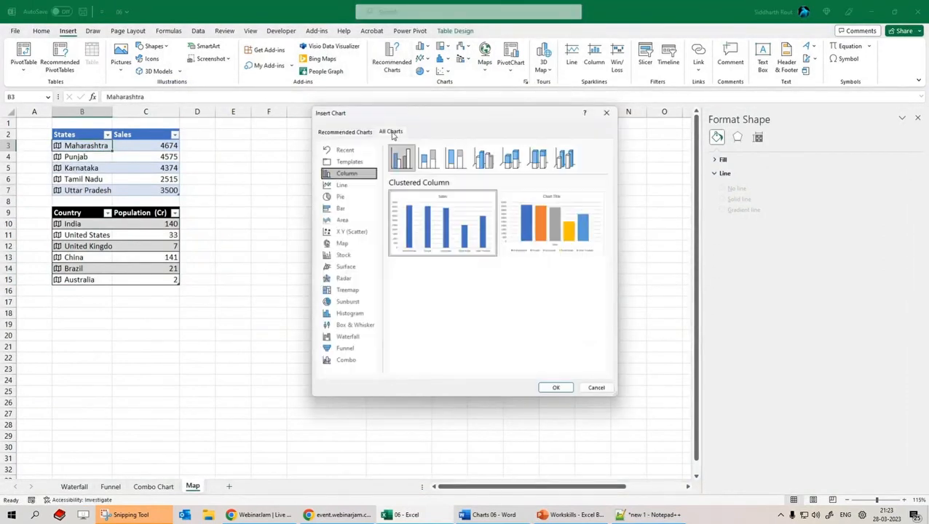
{"action": "left_click", "coordinate": [595, 388]}
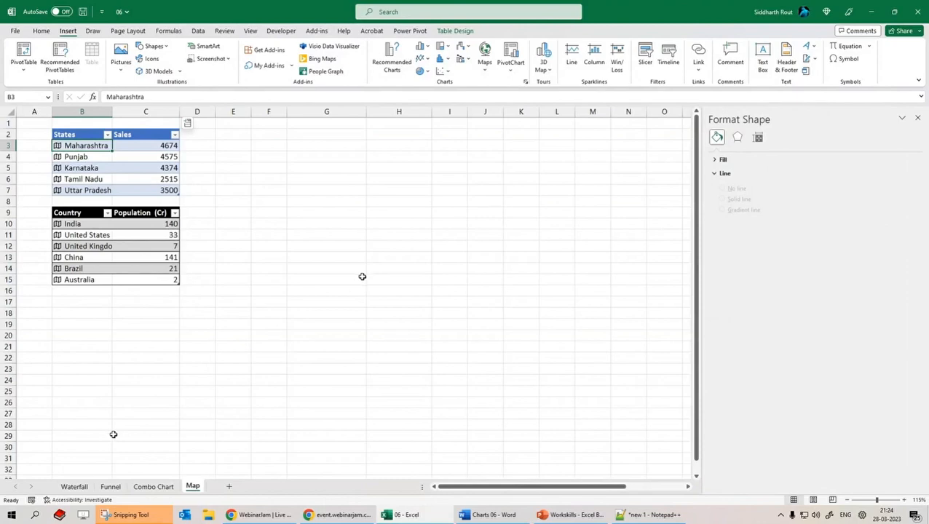
Look over the Waterfall and Combo Chart sheets and return to the Map sheet
{"action": "left_click", "coordinate": [74, 486]}
{"action": "left_click", "coordinate": [145, 487]}
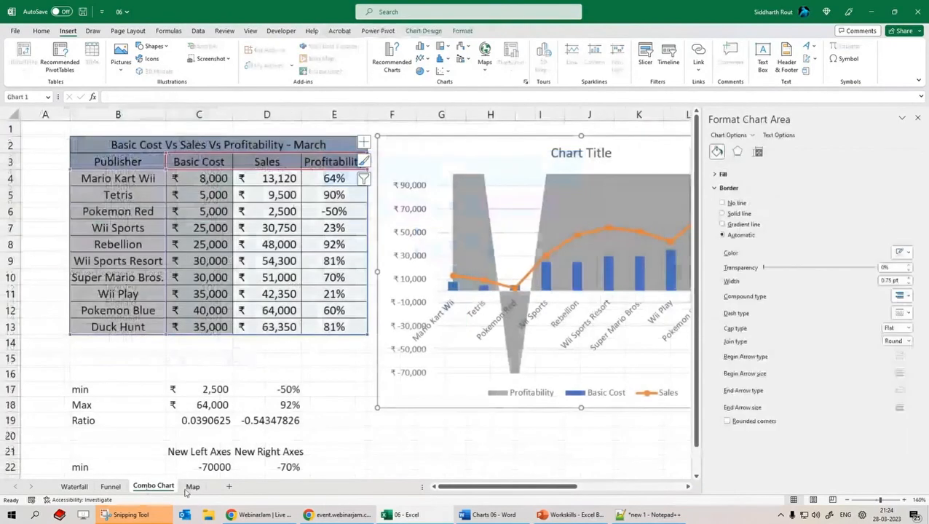
{"action": "left_click", "coordinate": [191, 488]}
Insert a filled map chart from the States and Sales table, place it at about E2 and enlarge it to about N25
{"action": "left_click_drag", "start_coordinate": [73, 134], "coordinate": [167, 191]}
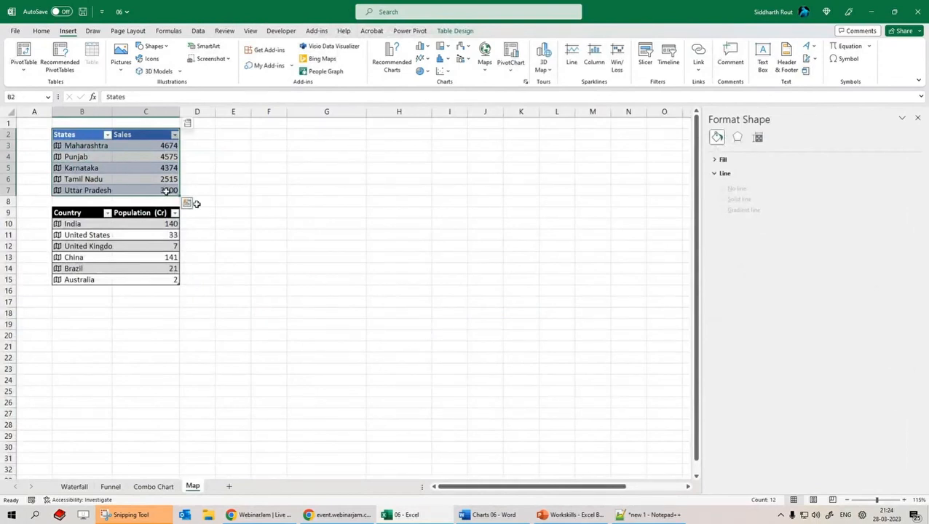
{"action": "left_click", "coordinate": [485, 52]}
{"action": "left_click", "coordinate": [486, 104]}
{"action": "left_click_drag", "start_coordinate": [284, 135], "coordinate": [284, 137]}
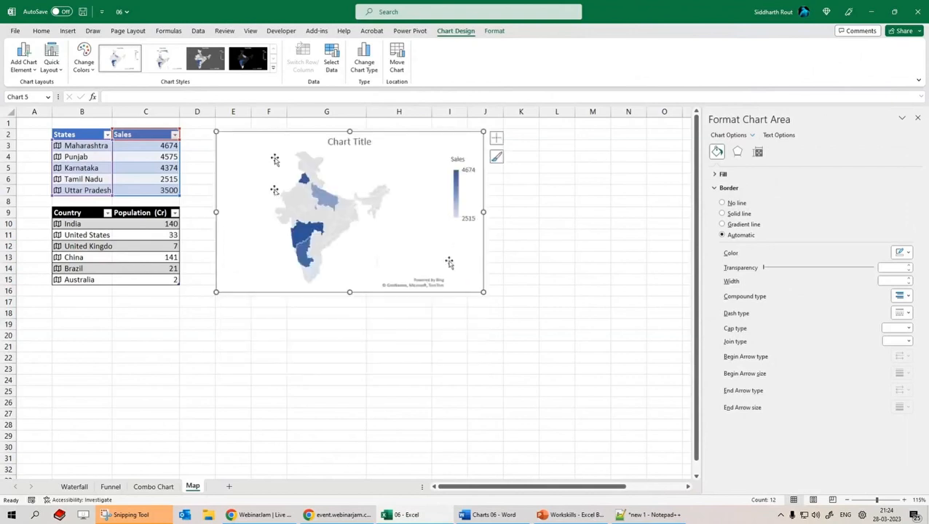
{"action": "left_click_drag", "start_coordinate": [481, 289], "coordinate": [607, 385]}
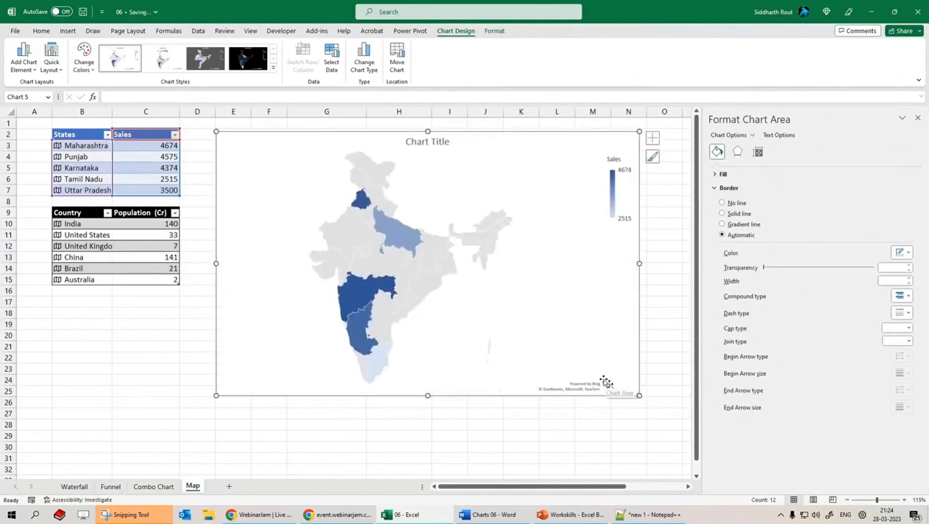
Move the black-framed picture up beside the India map chart, starting at about column O and row 2
{"action": "left_click", "coordinate": [528, 425]}
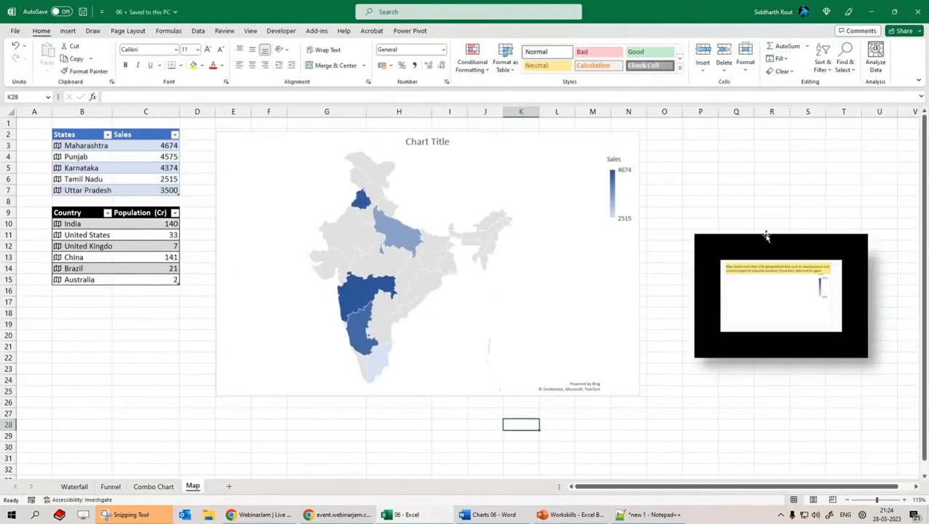
{"action": "left_click_drag", "start_coordinate": [766, 237], "coordinate": [733, 135]}
{"action": "left_click", "coordinate": [742, 322]}
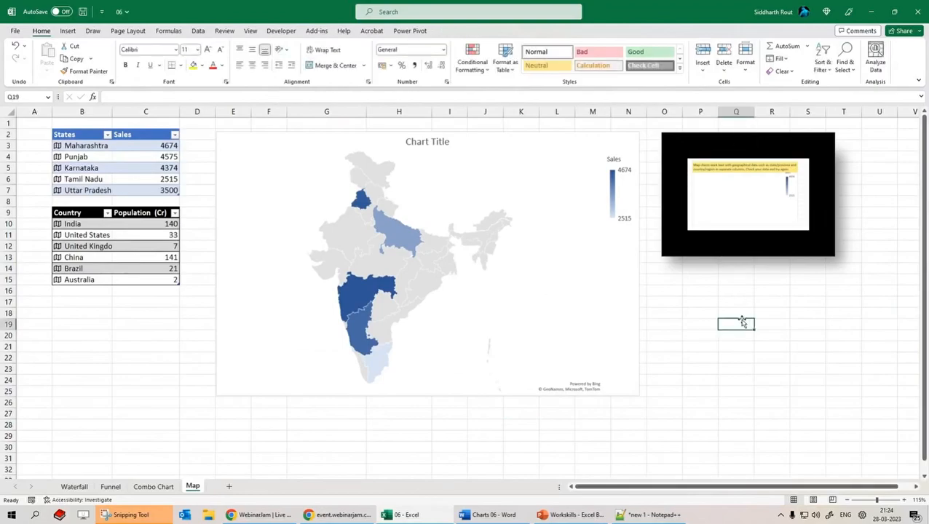